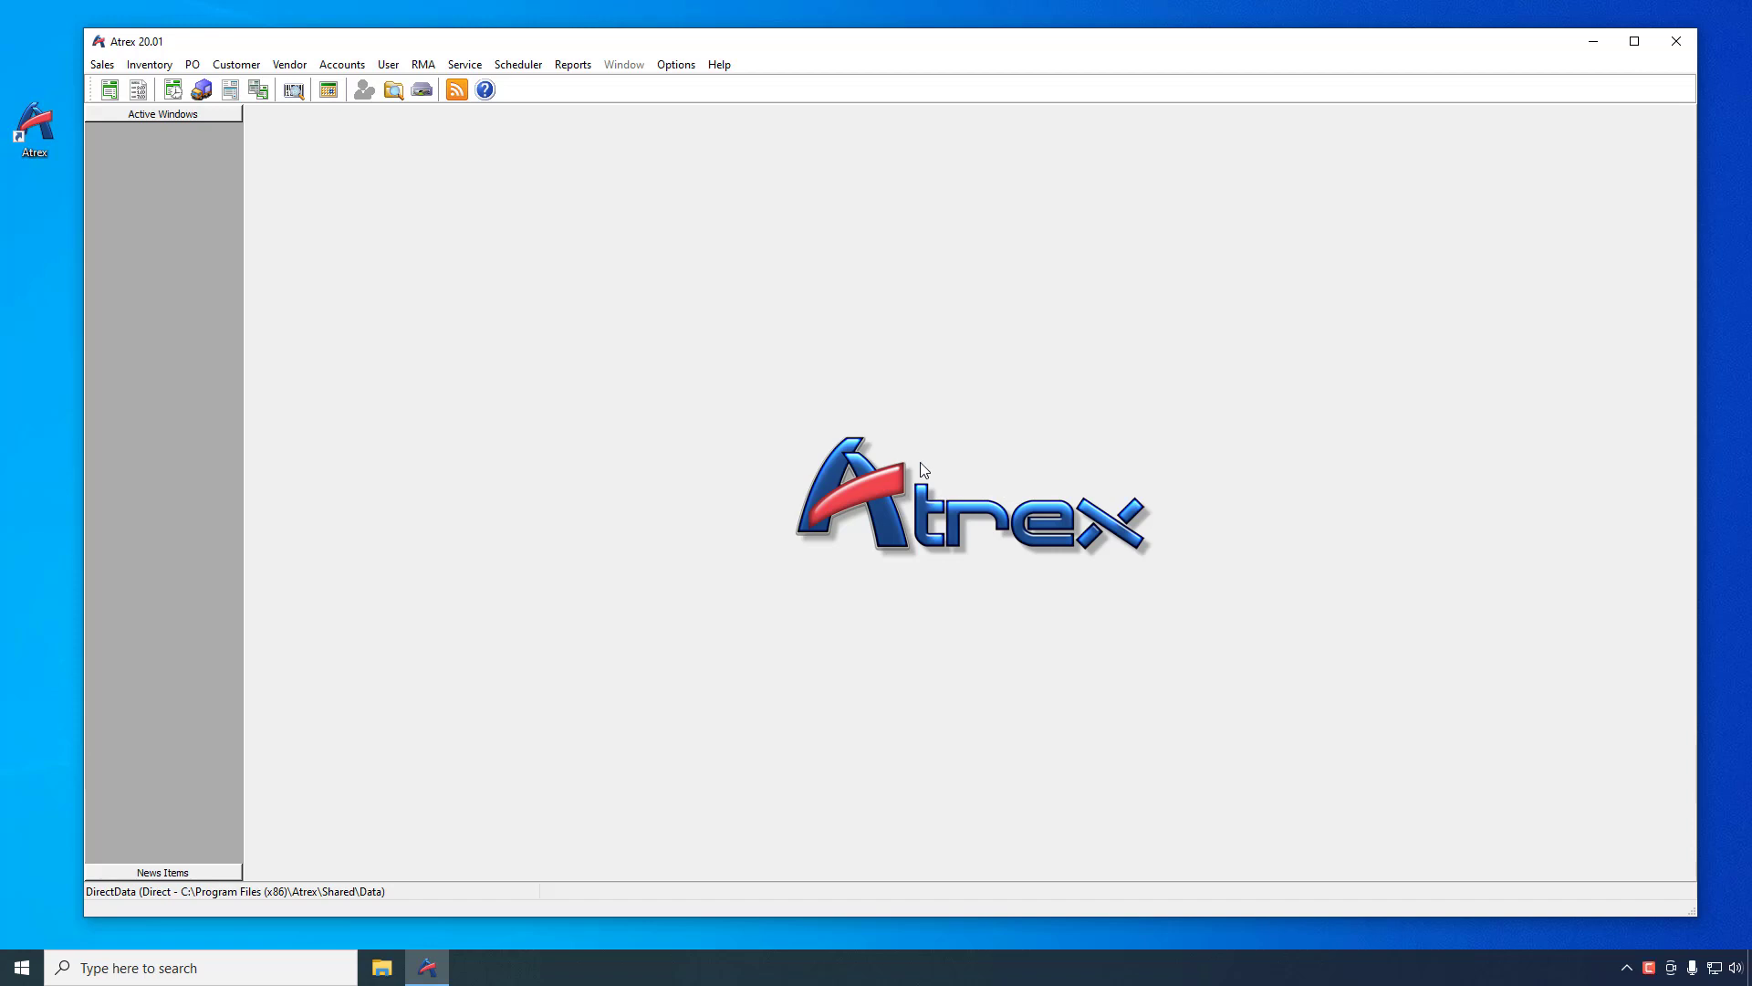
click(680, 66)
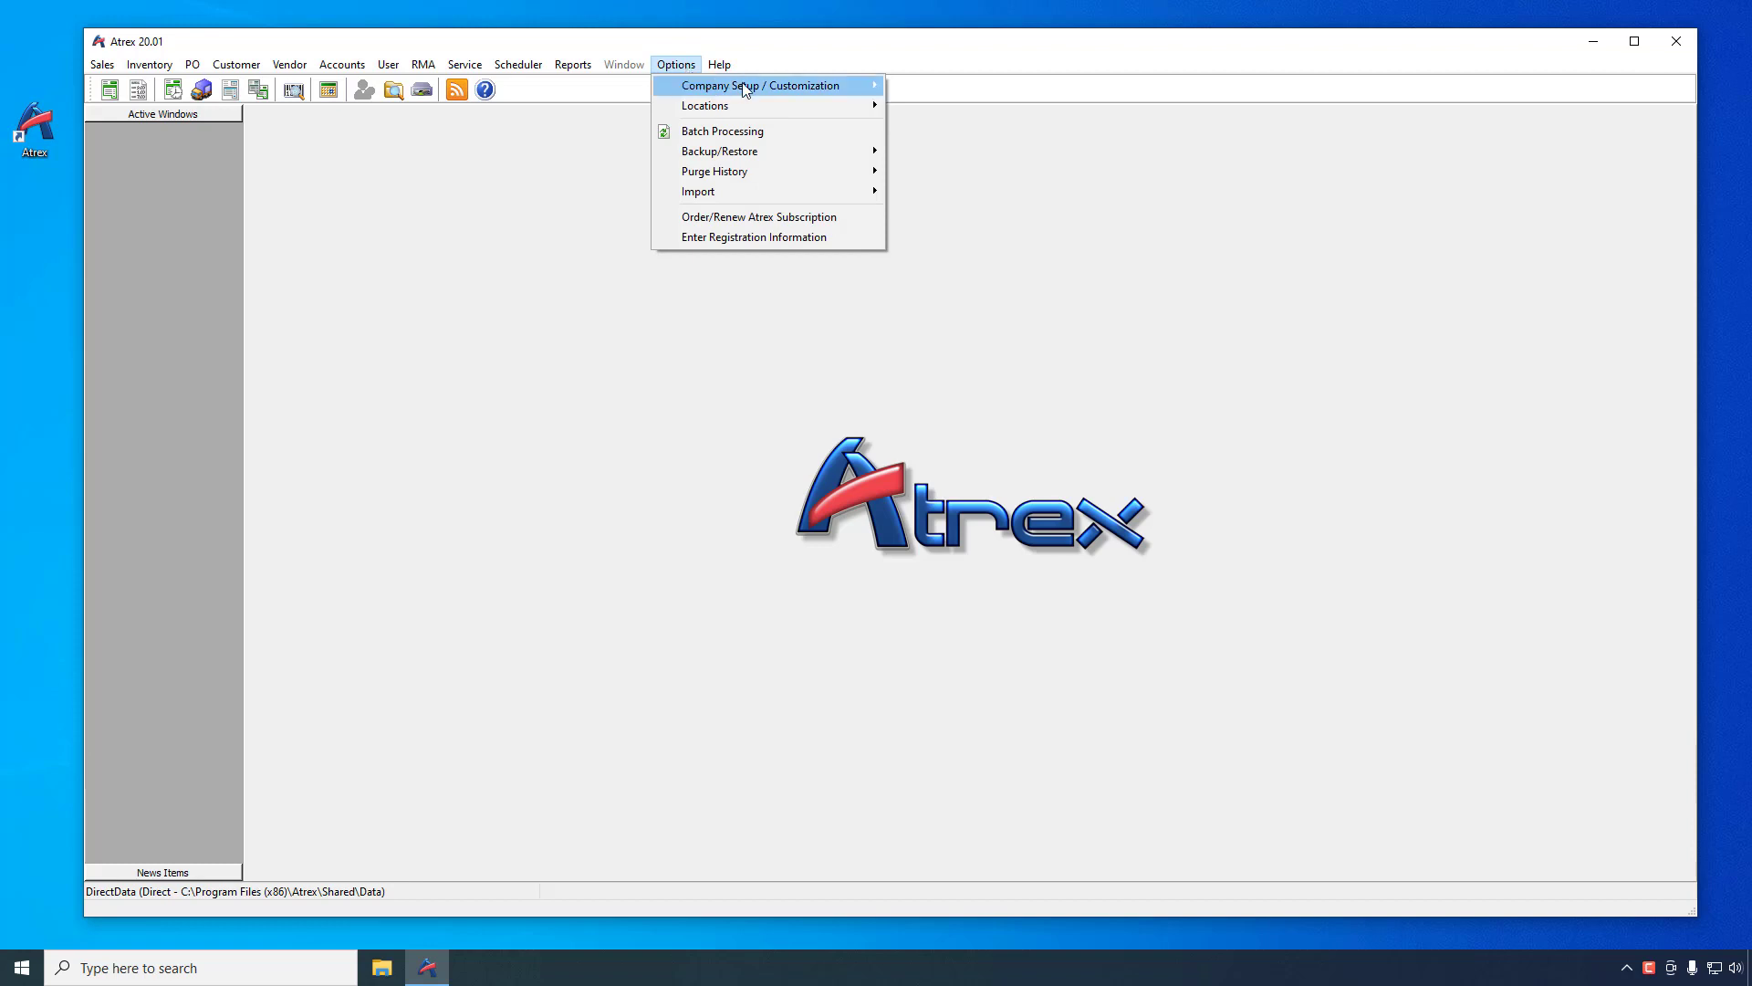
mouse_move(768, 89)
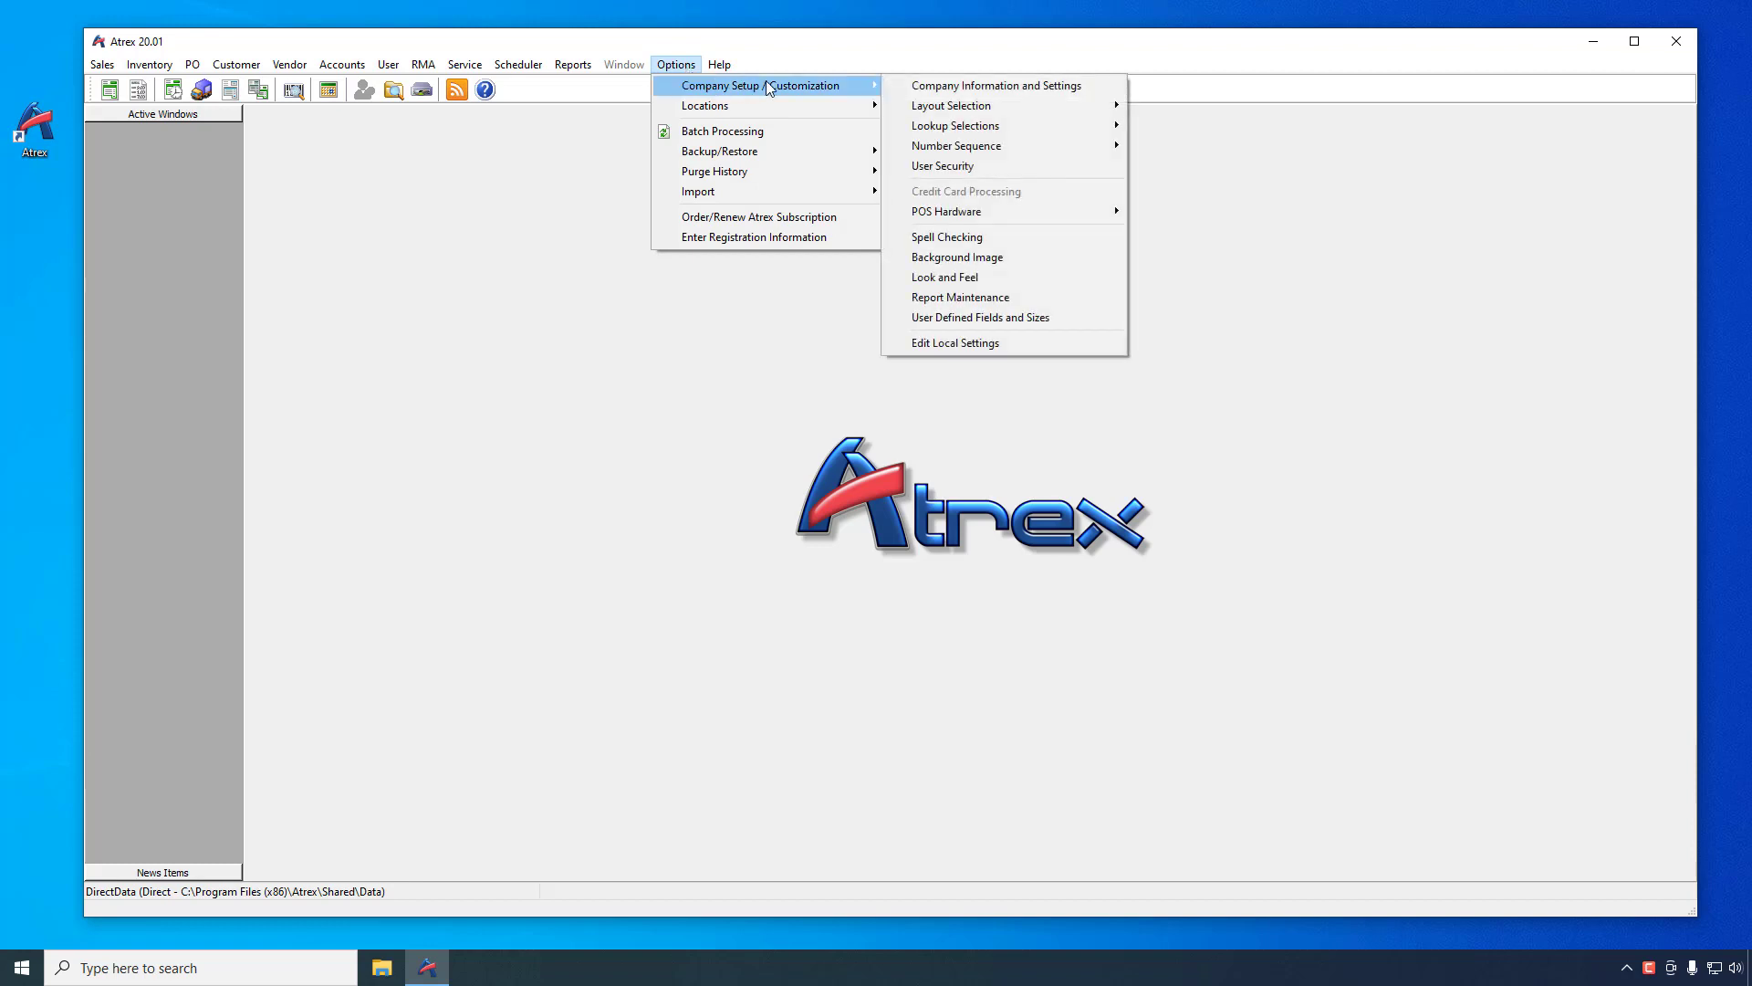
click(974, 88)
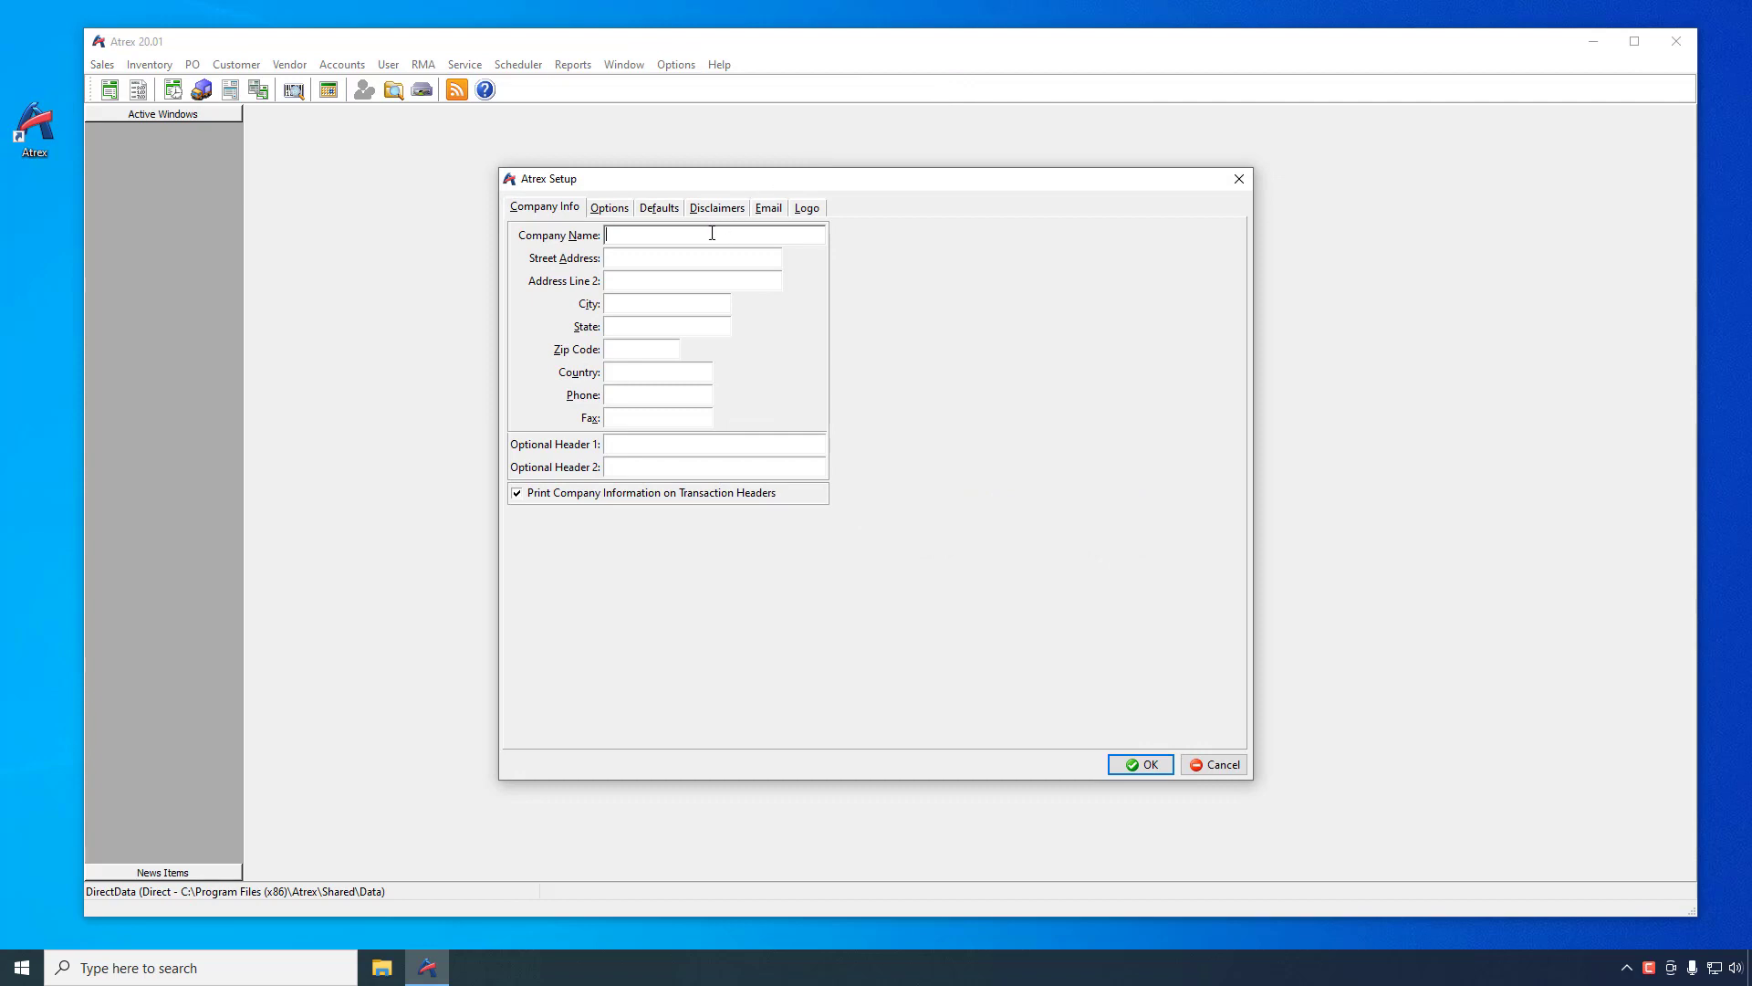
text(My Test Company)
click(658, 445)
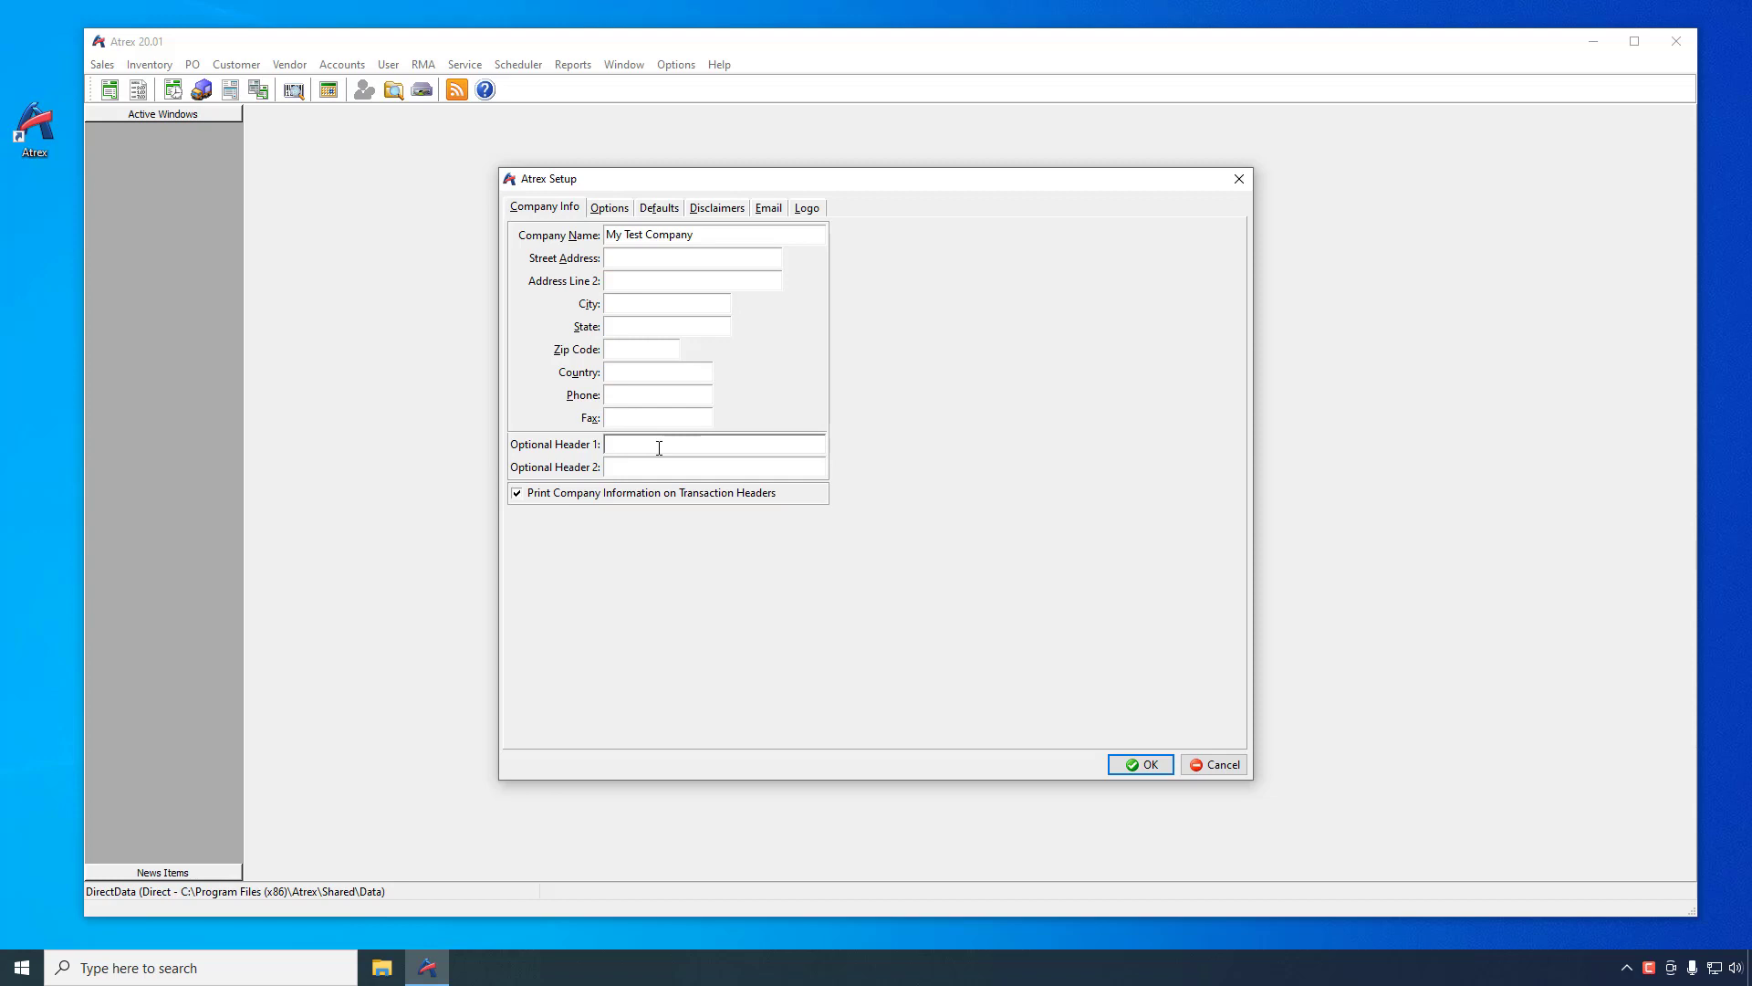
text(www.mytestcompany.com)
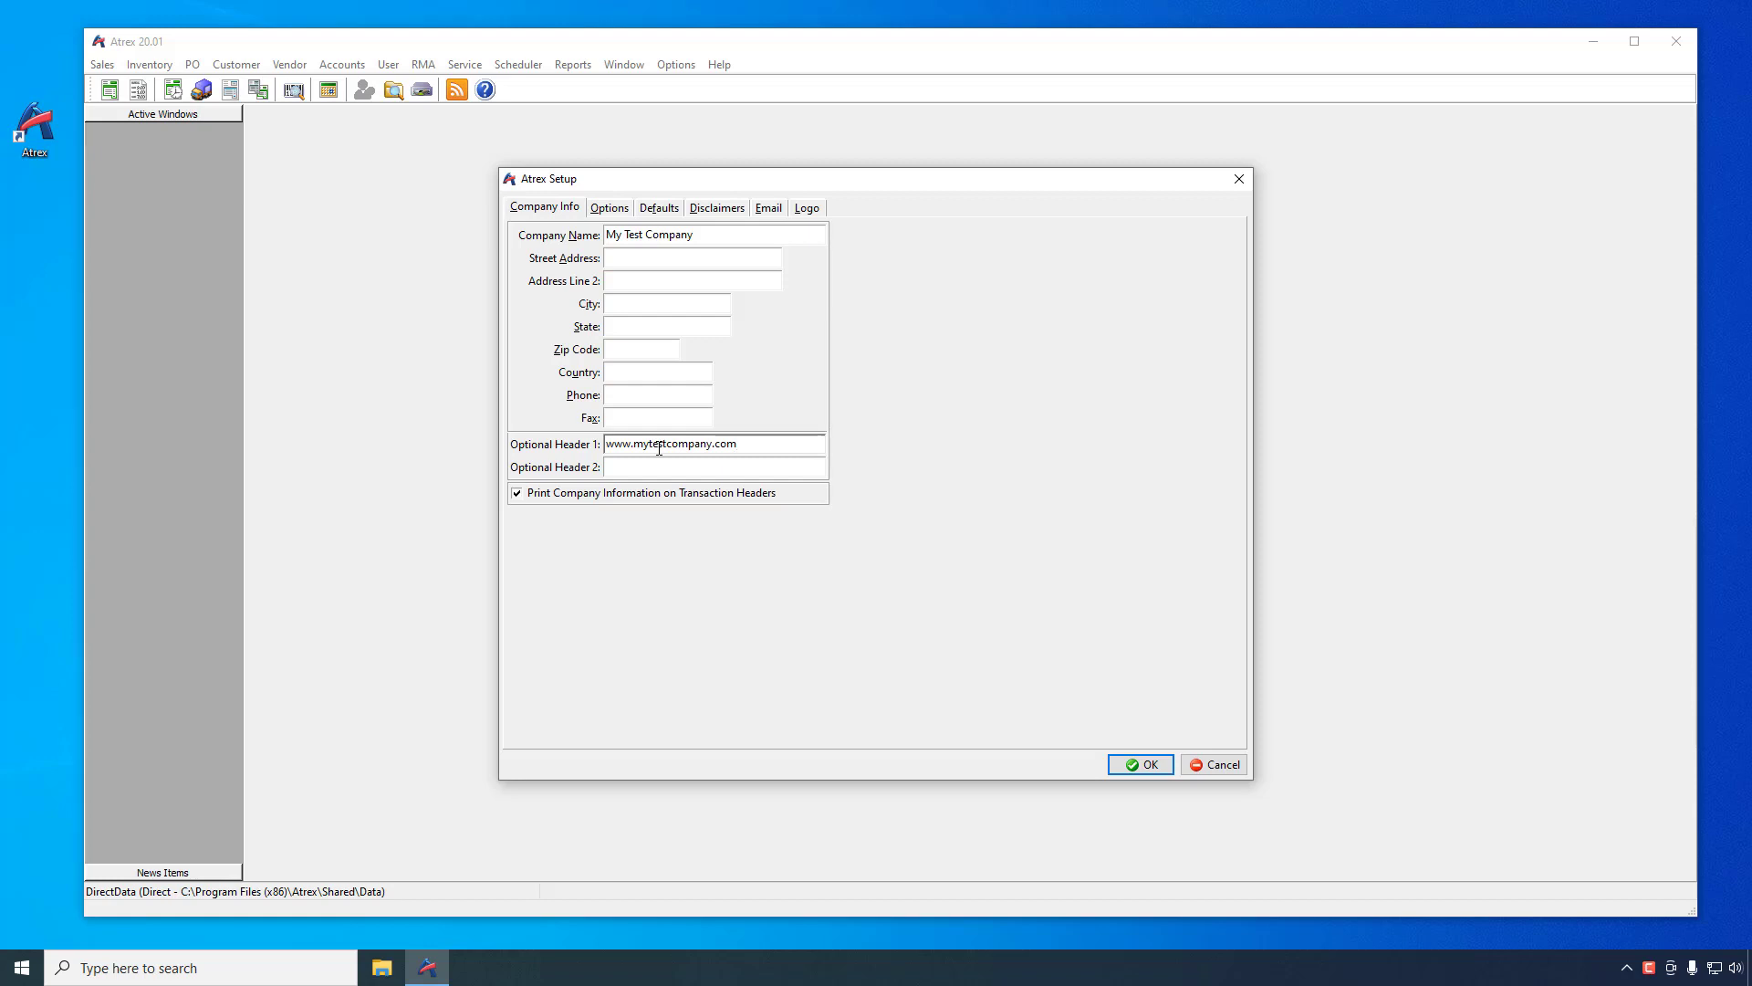
Review the Options page and read help on Multi-Line Descriptions and No Sales to Bad Debt Customers
click(610, 208)
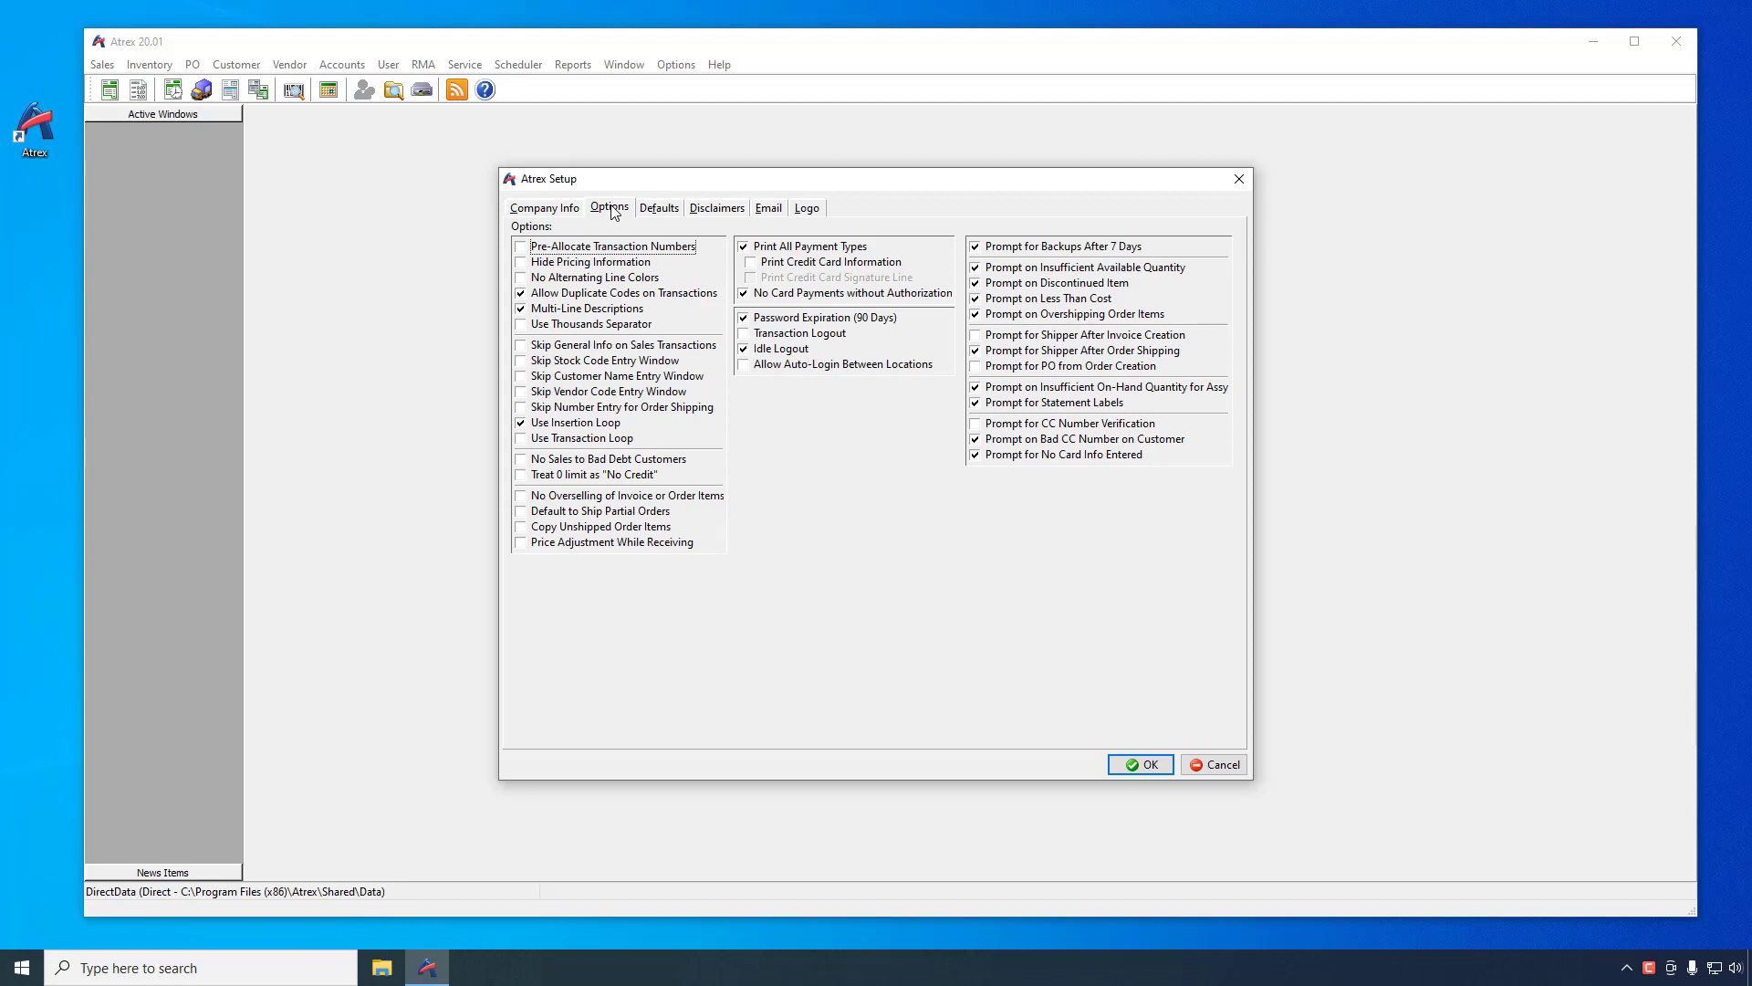
key(F1)
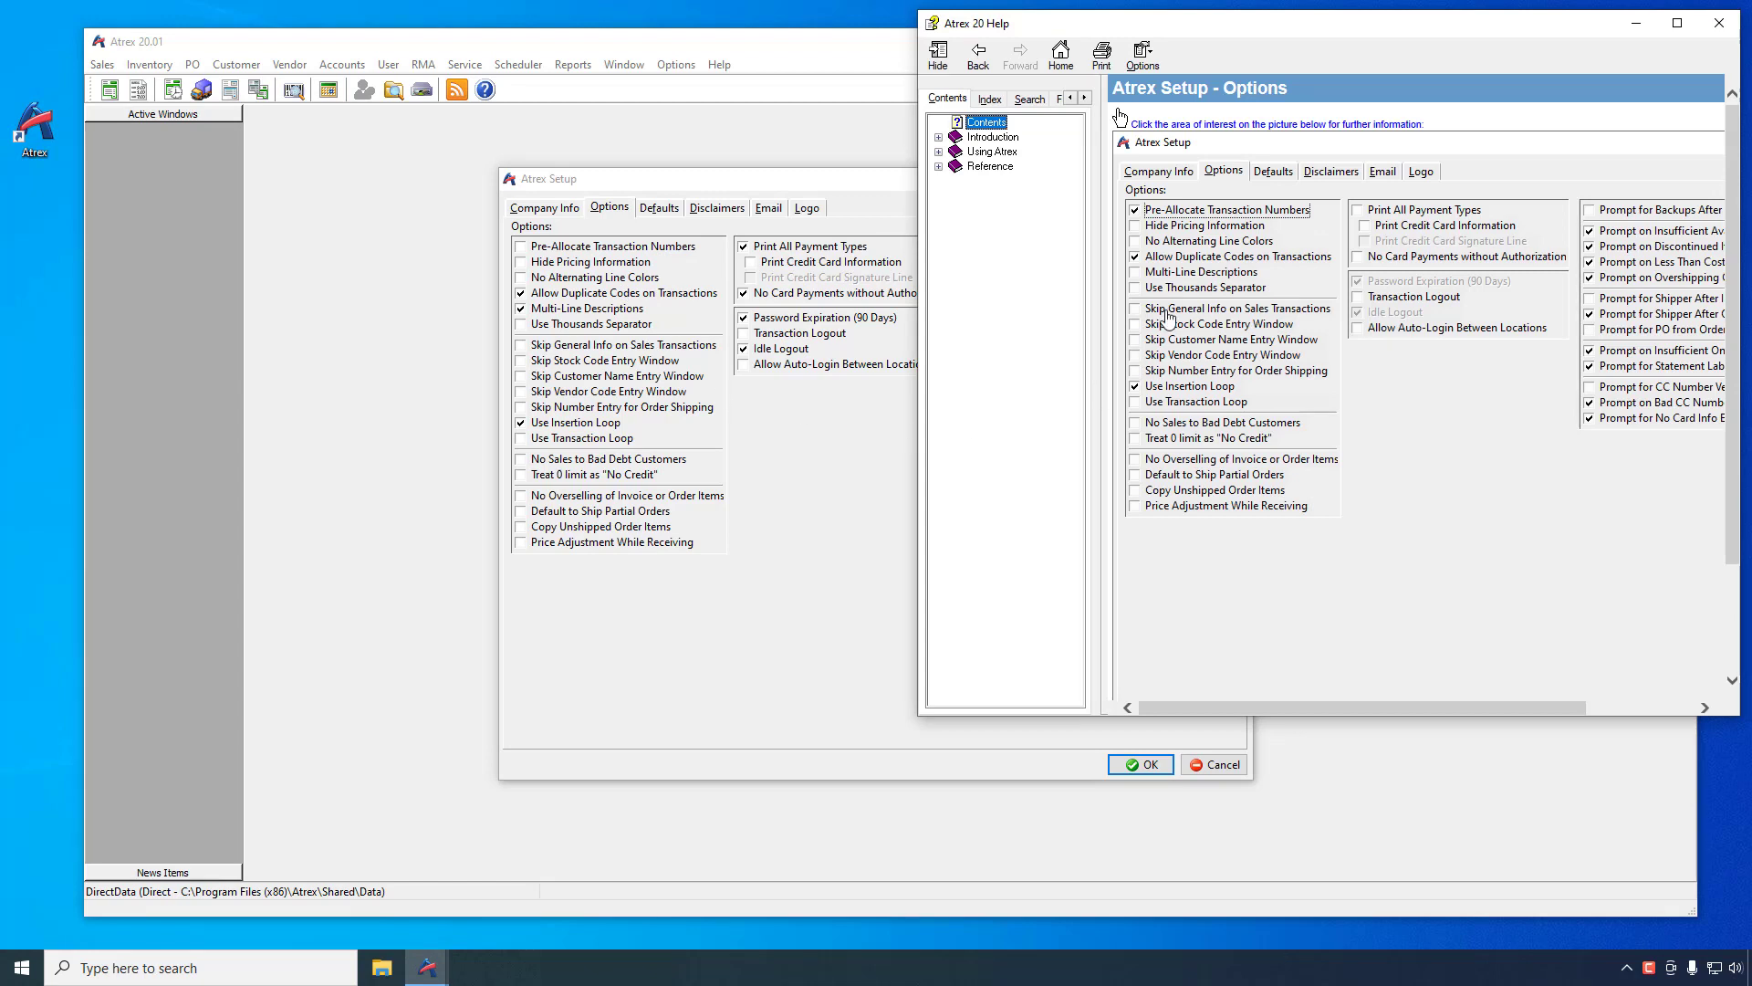
click(1189, 278)
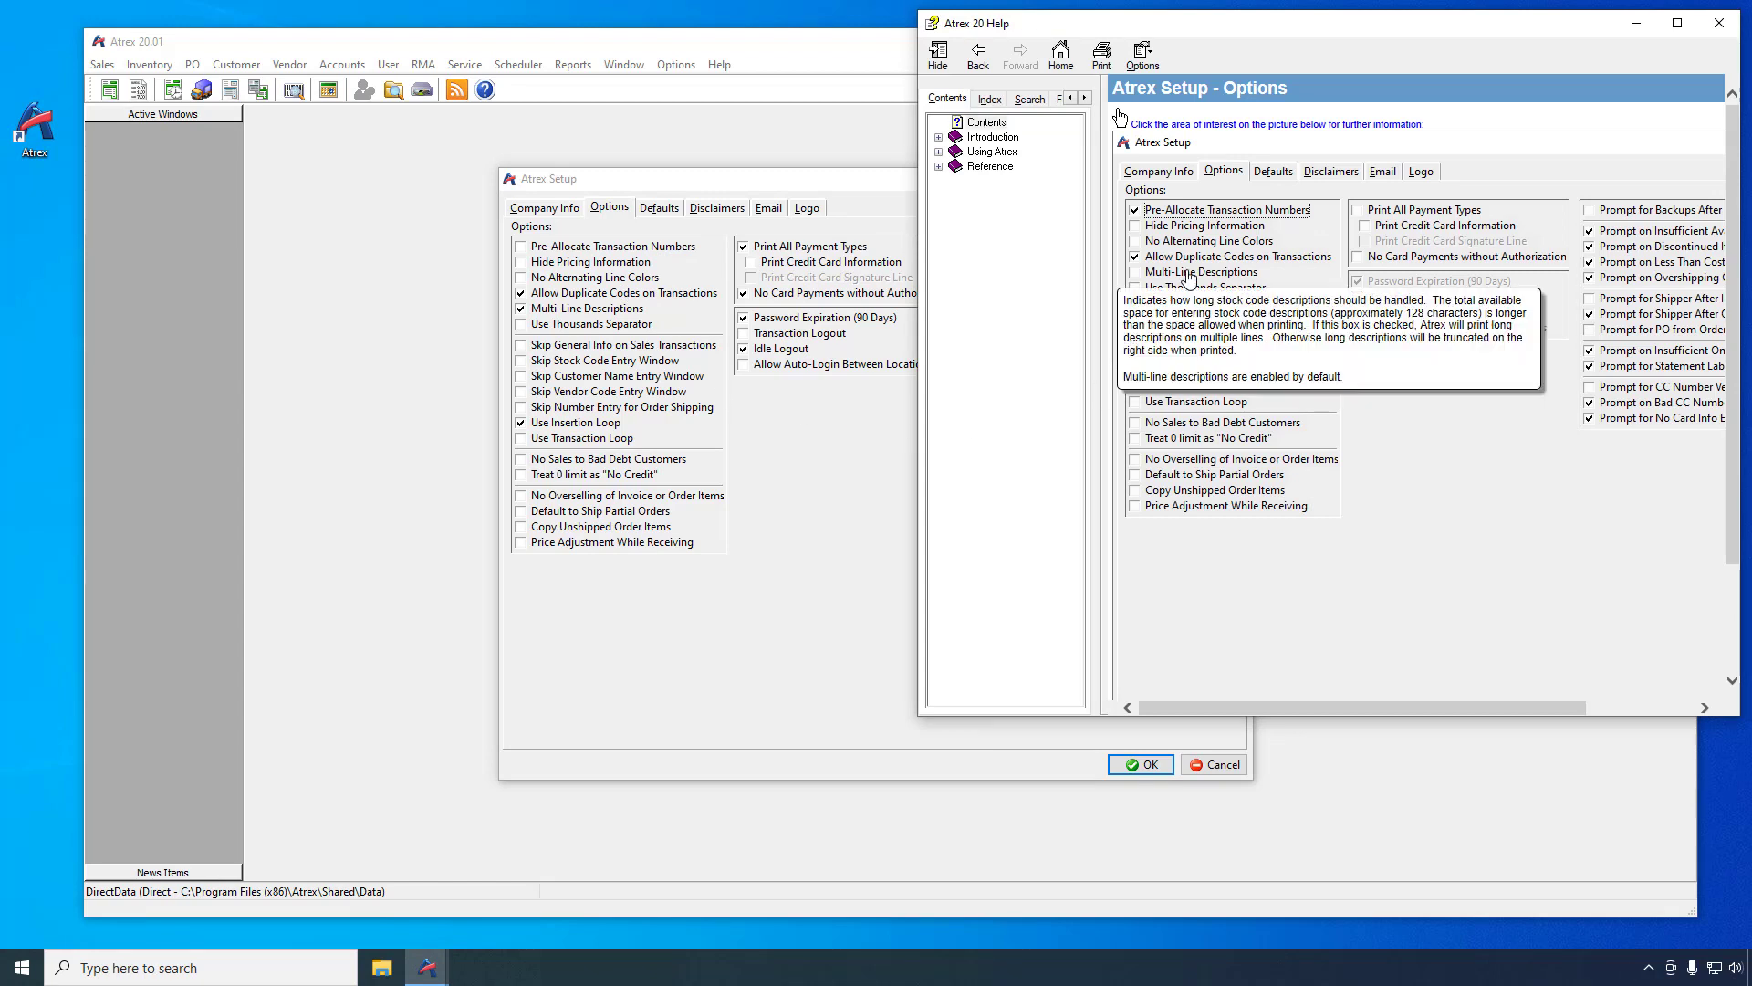
click(1173, 426)
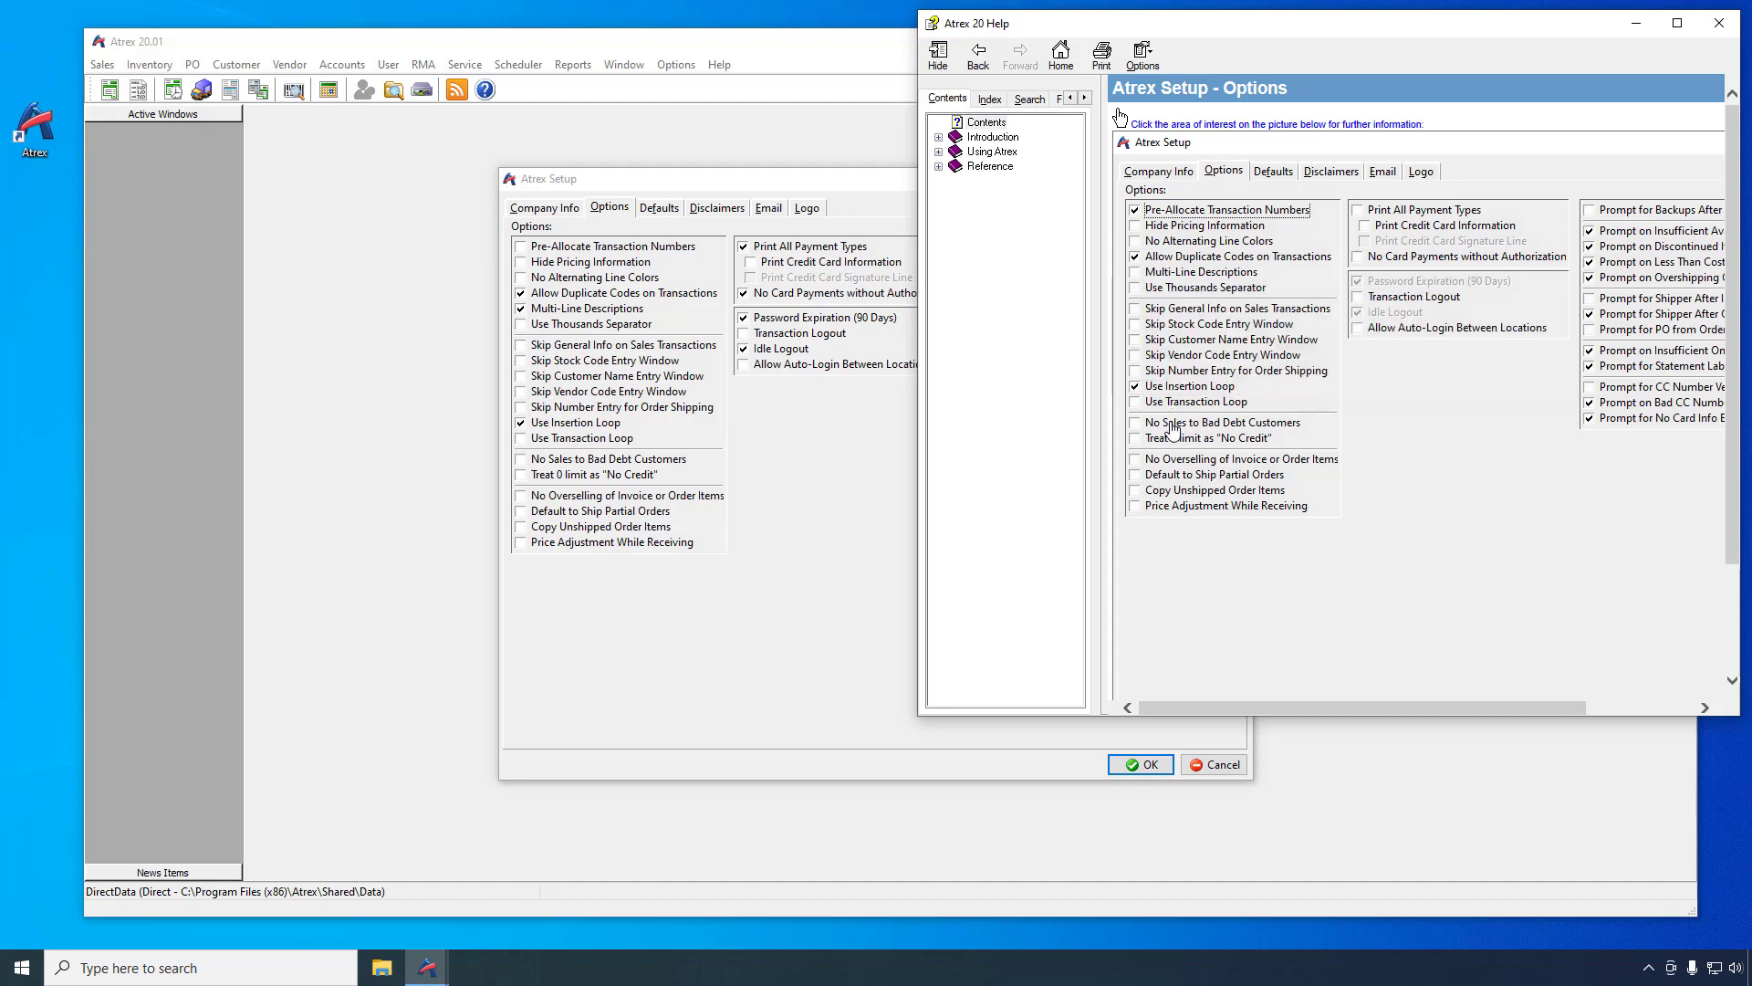
click(1718, 23)
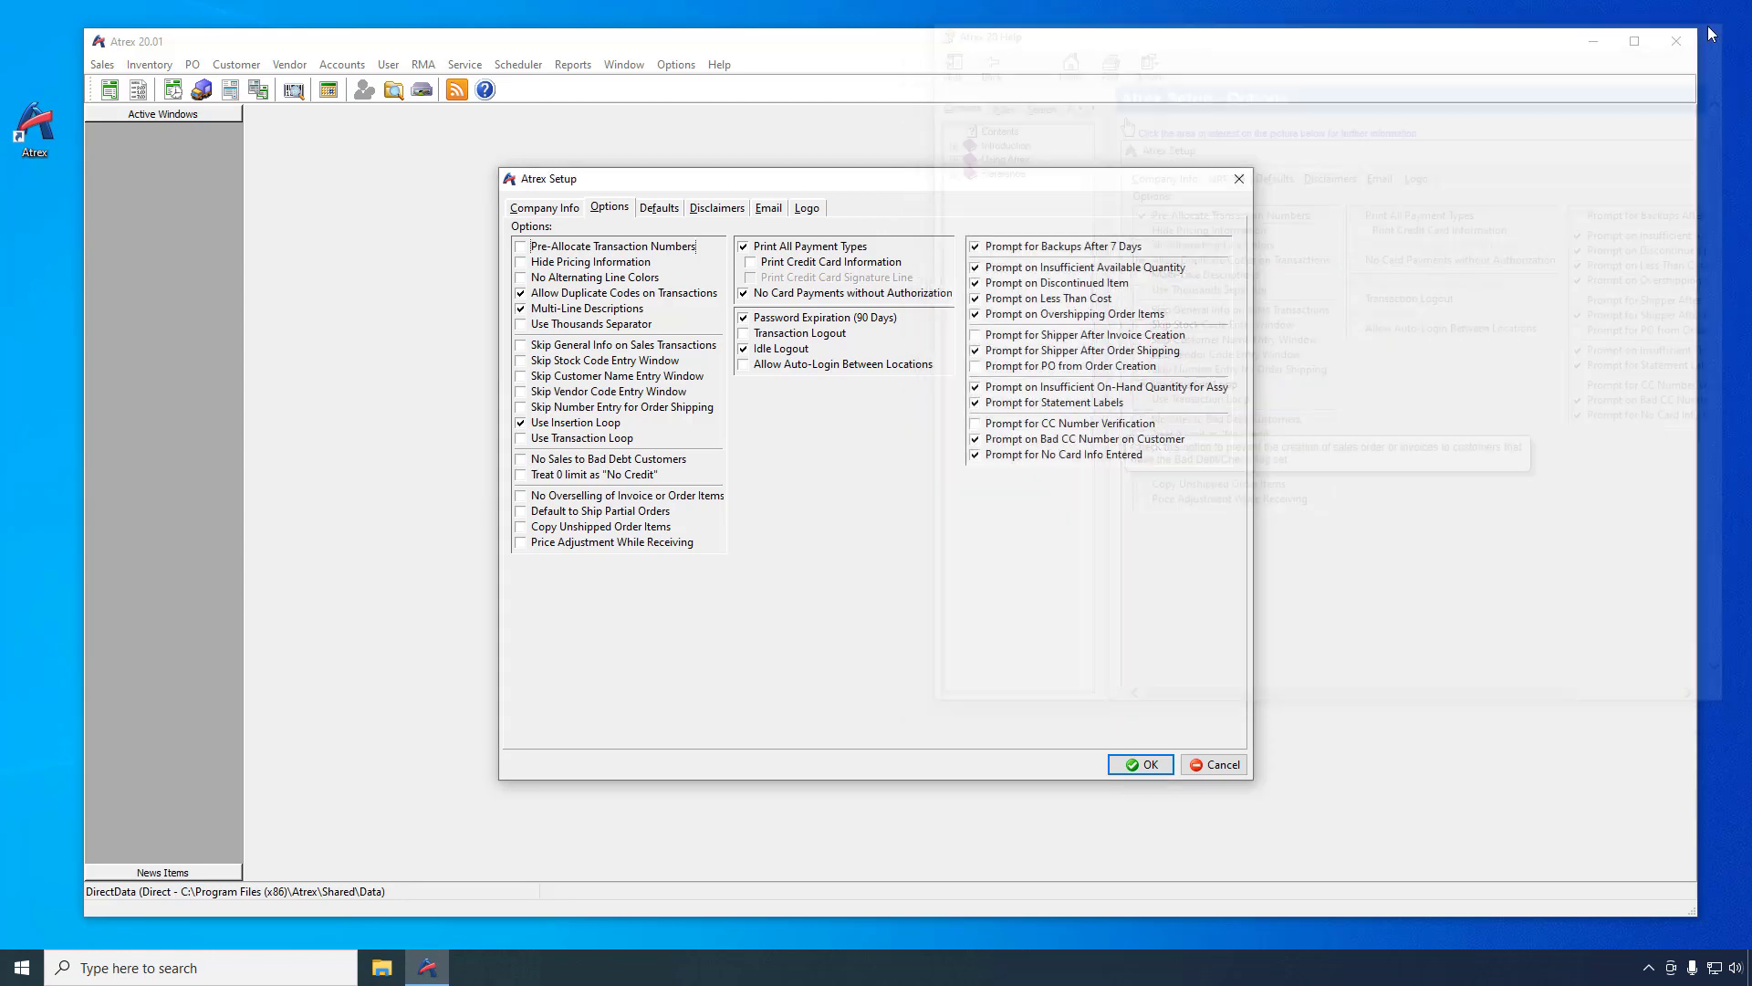
Look over the Defaults page, then accept and close Atrex Setup with OK
click(655, 211)
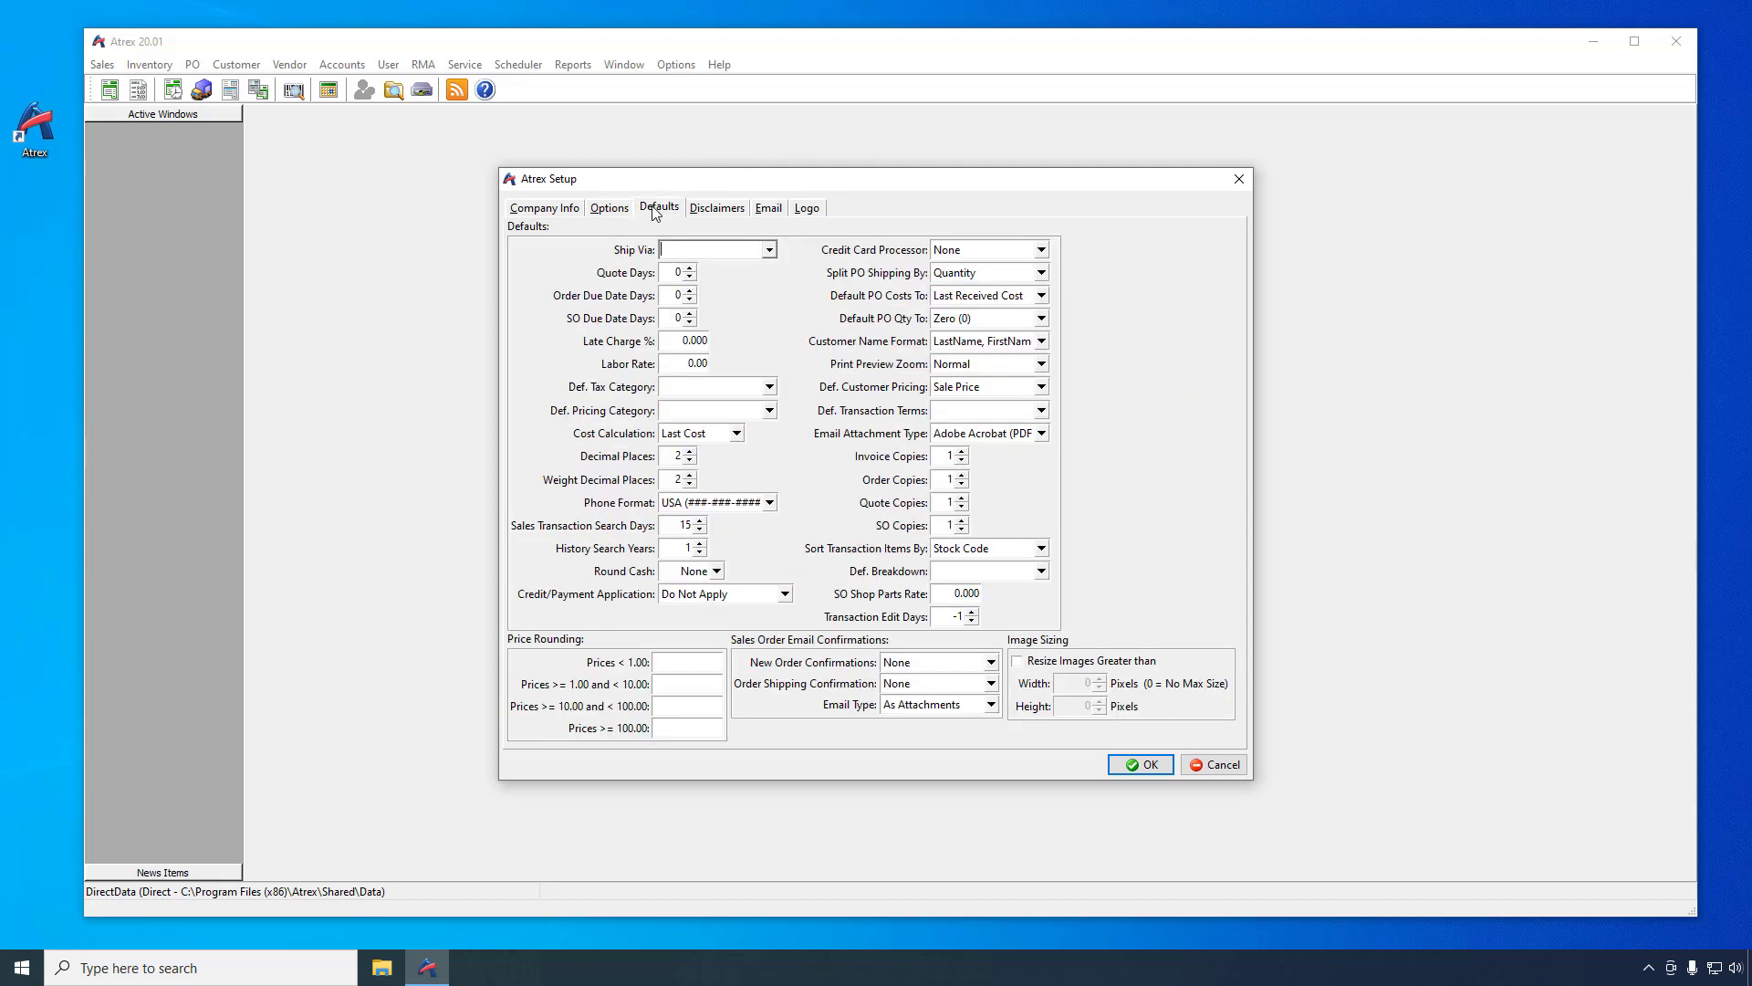
click(1140, 764)
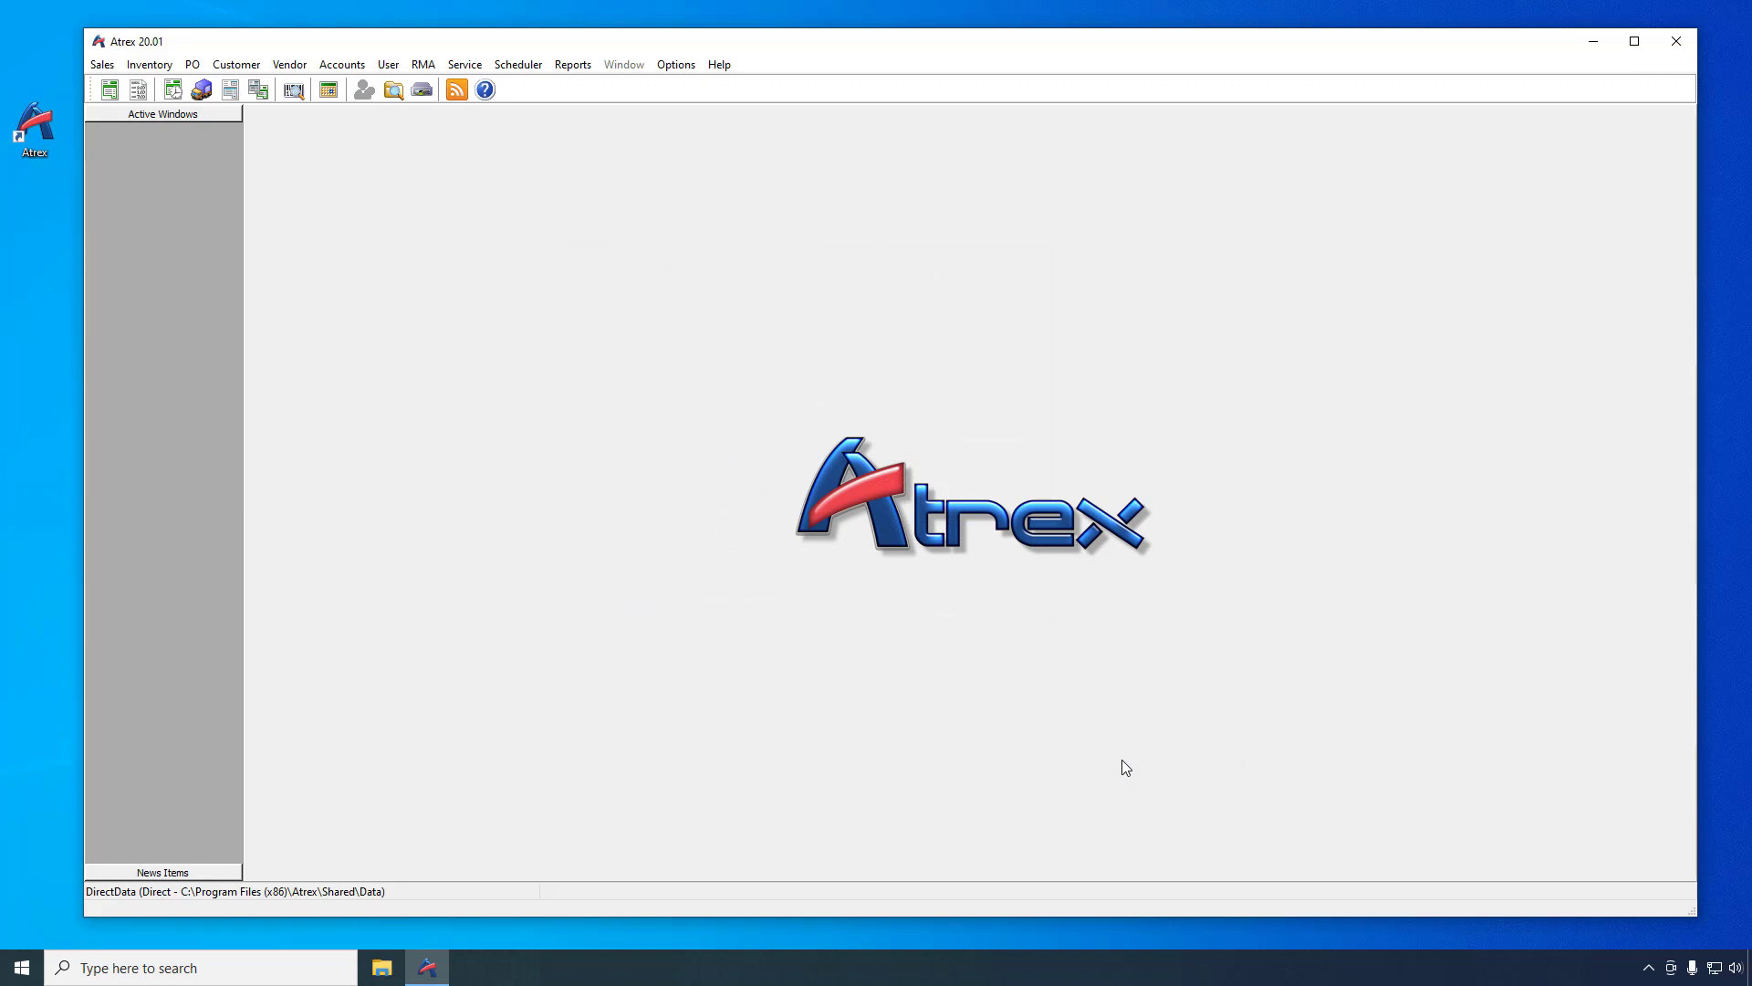
Add tax category LOCAL at 7.5% and set it as the default
click(687, 68)
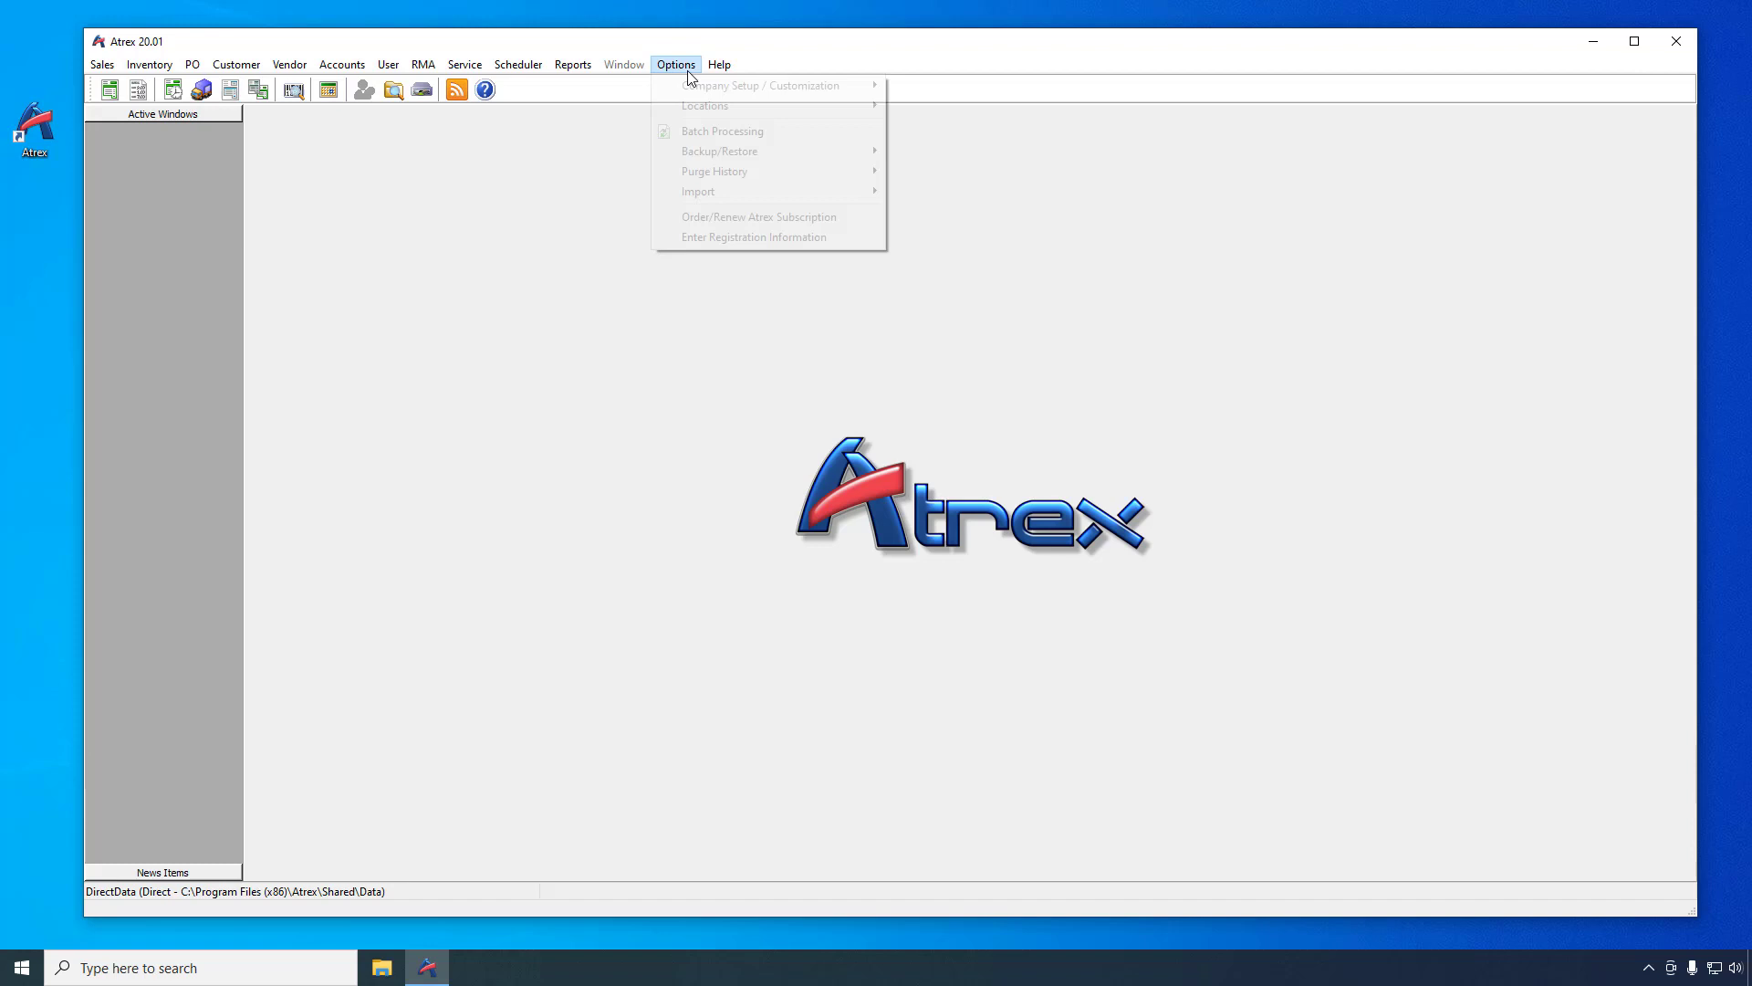
mouse_move(689, 92)
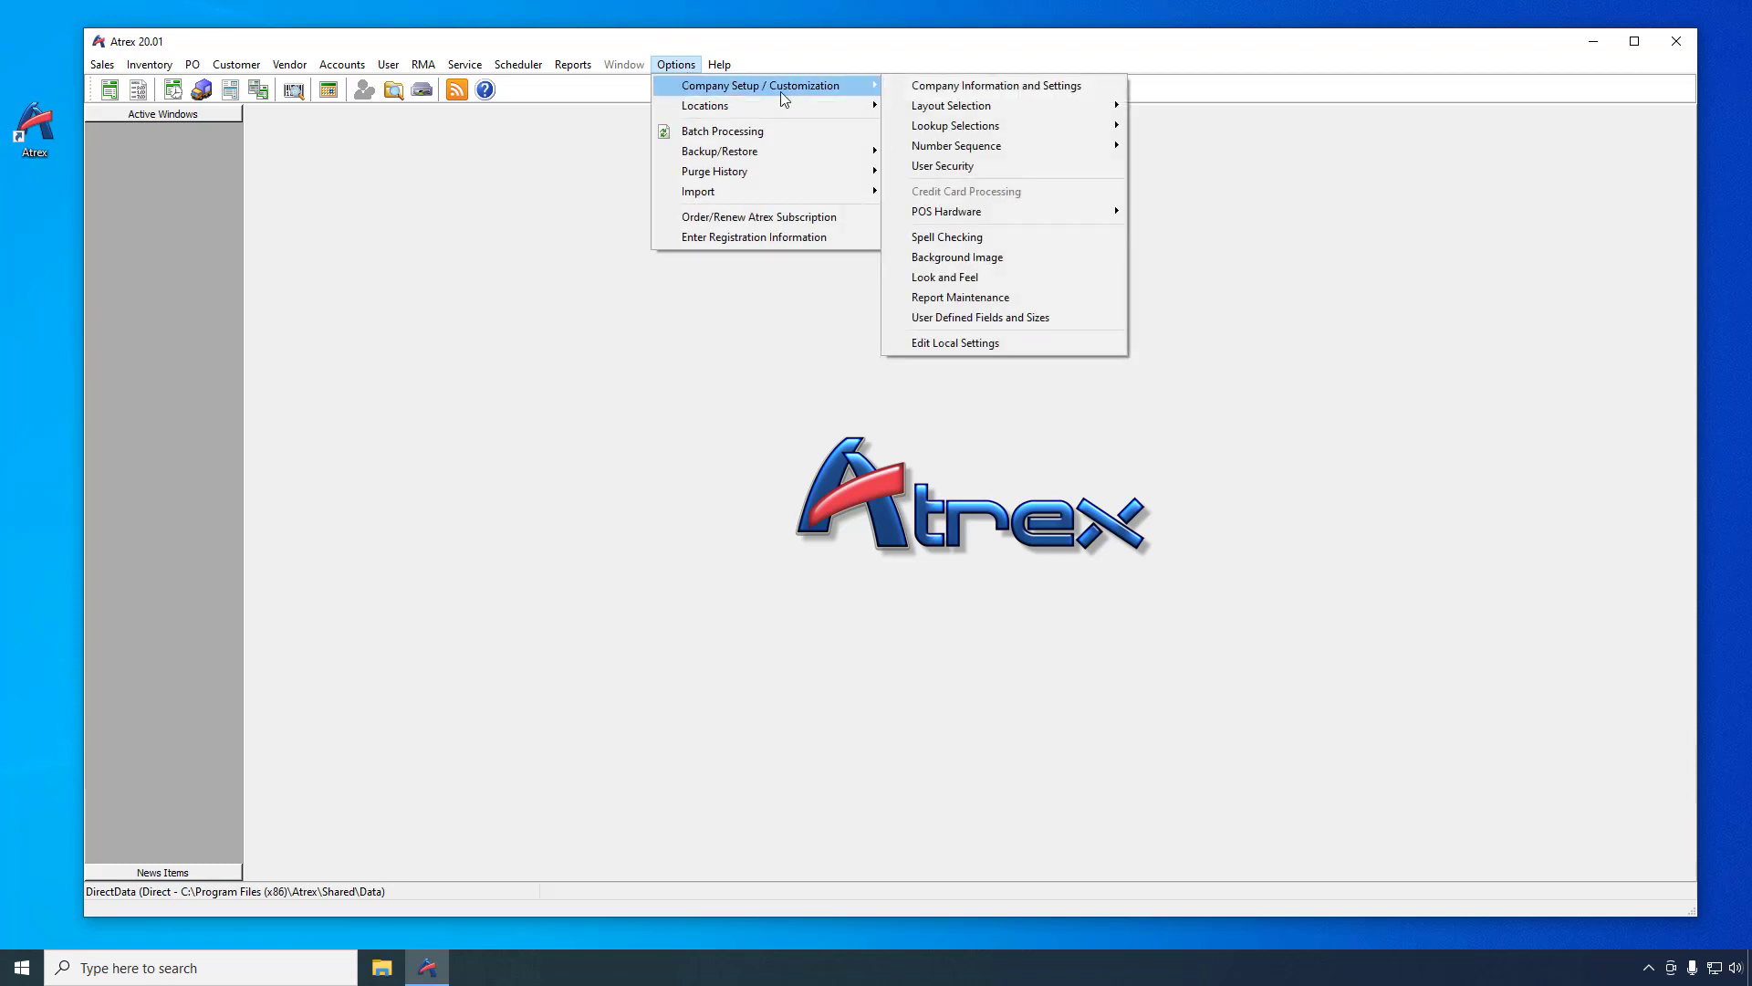
mouse_move(942, 127)
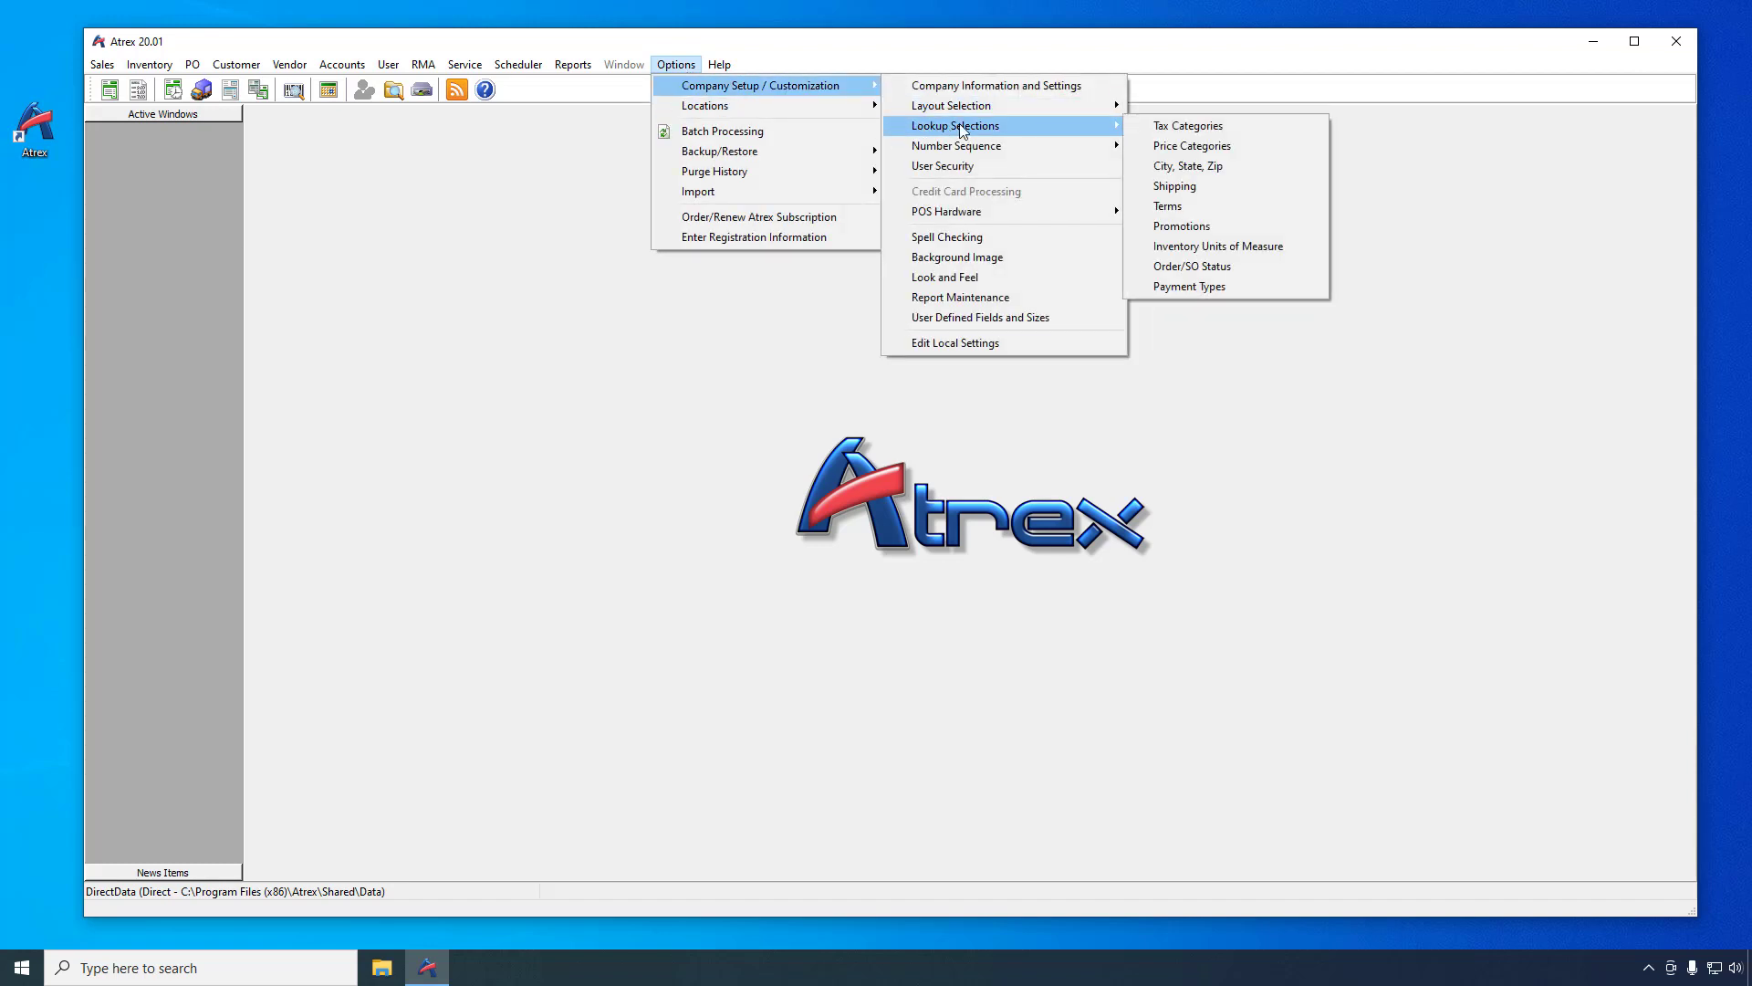
click(1158, 126)
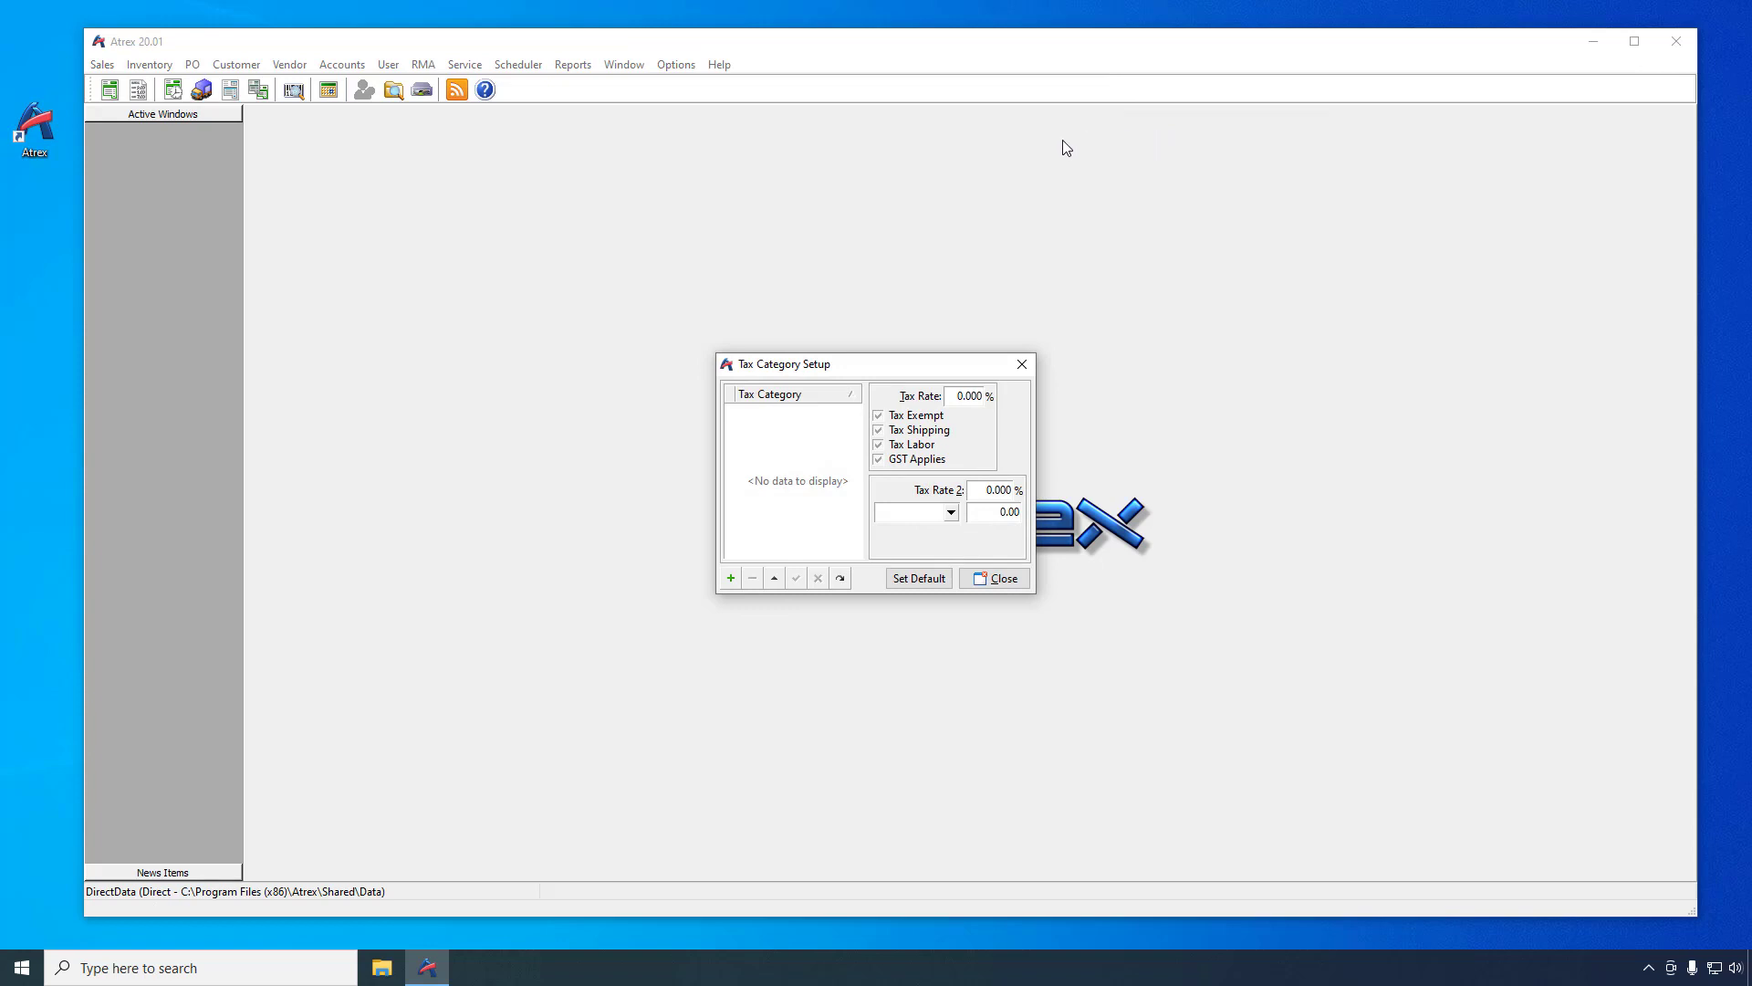
click(730, 582)
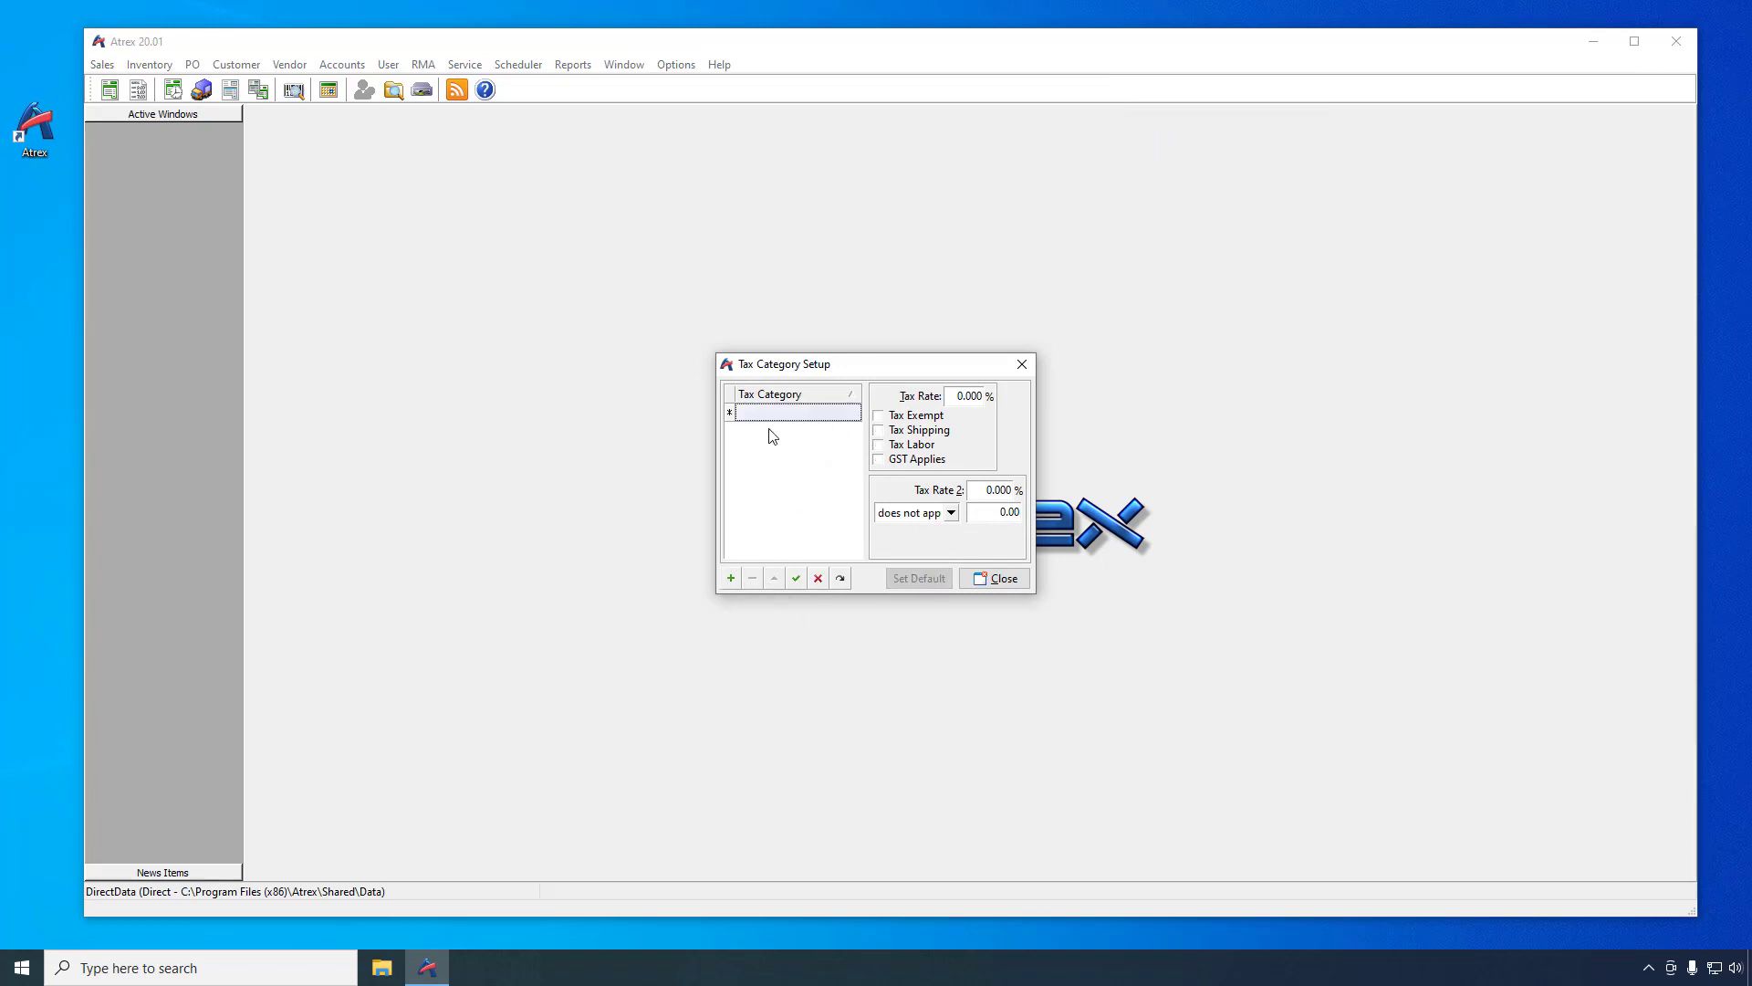
text(LOCAL)
key(Tab)
text(7.5)
click(796, 577)
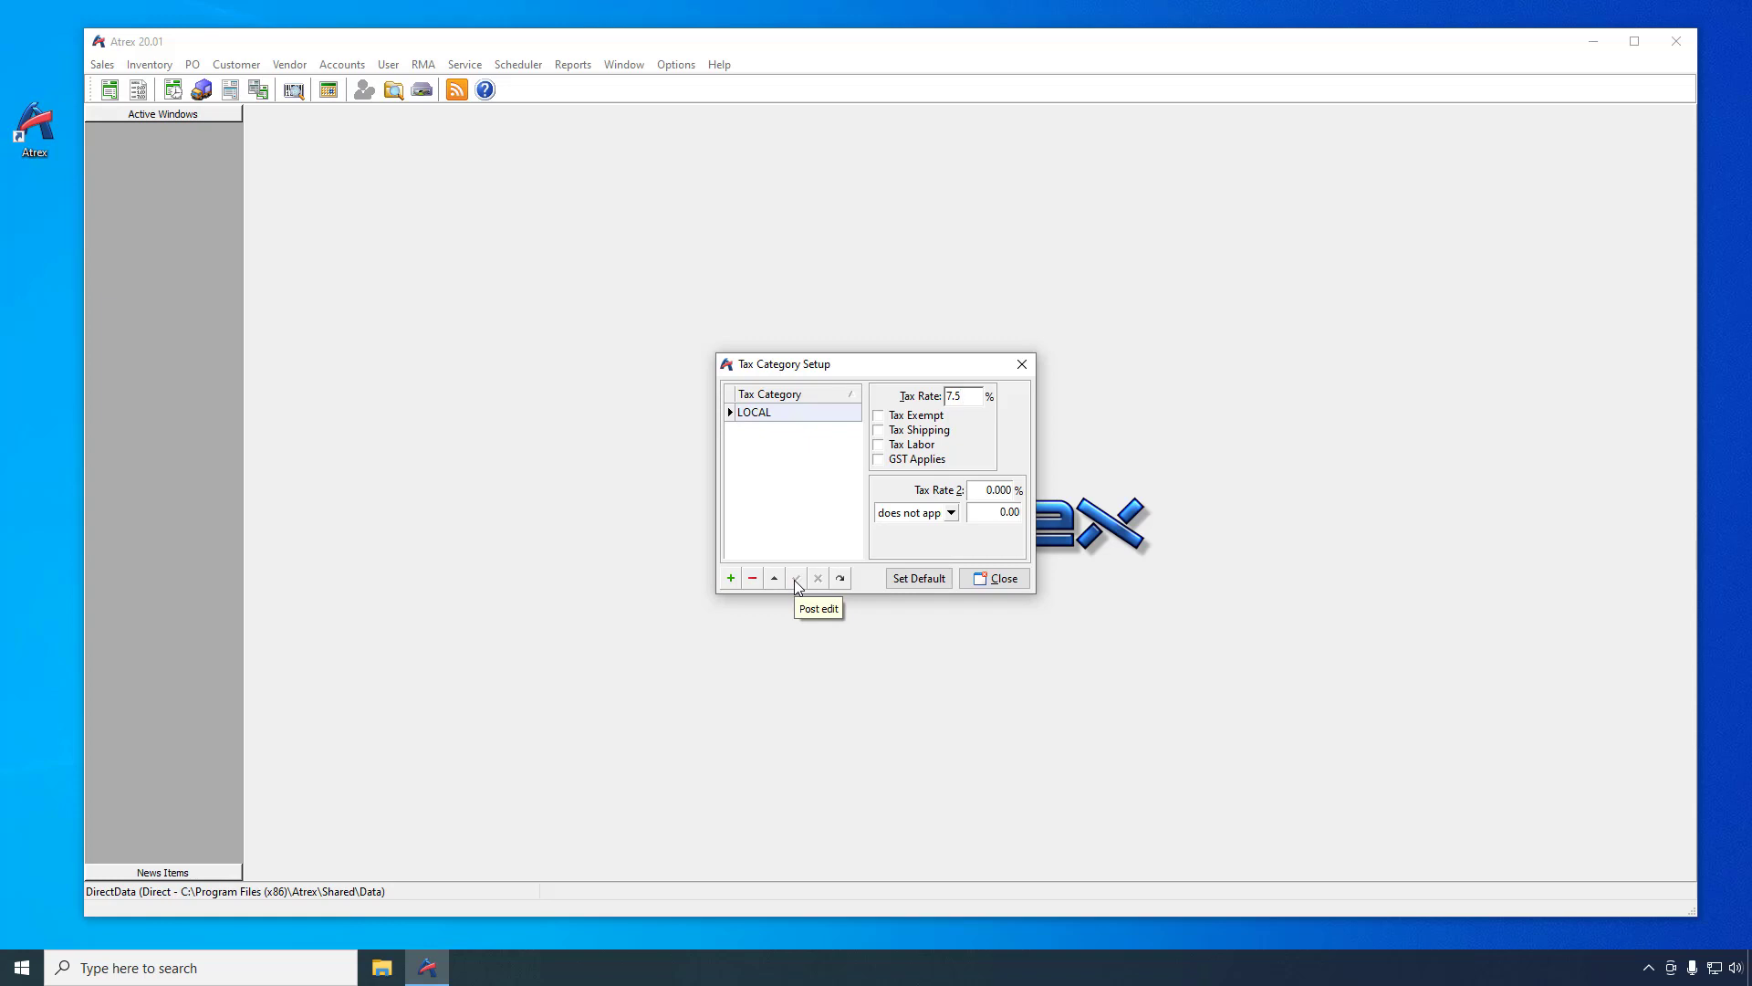
click(918, 578)
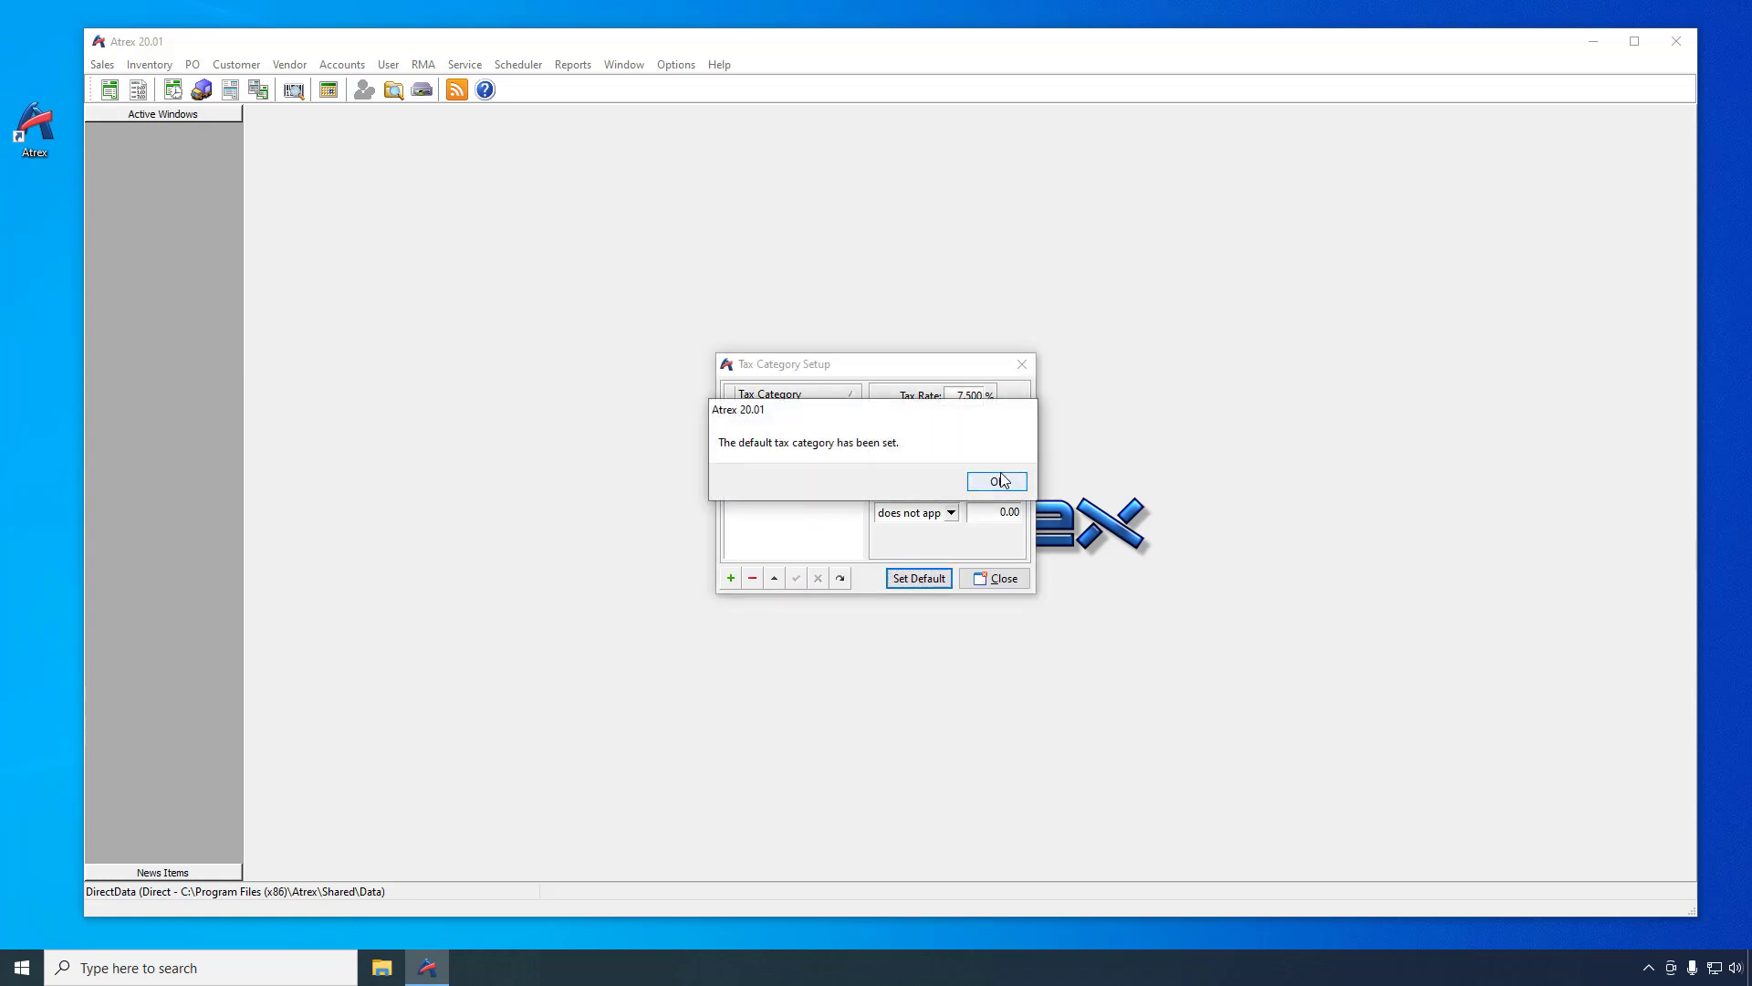
click(1001, 480)
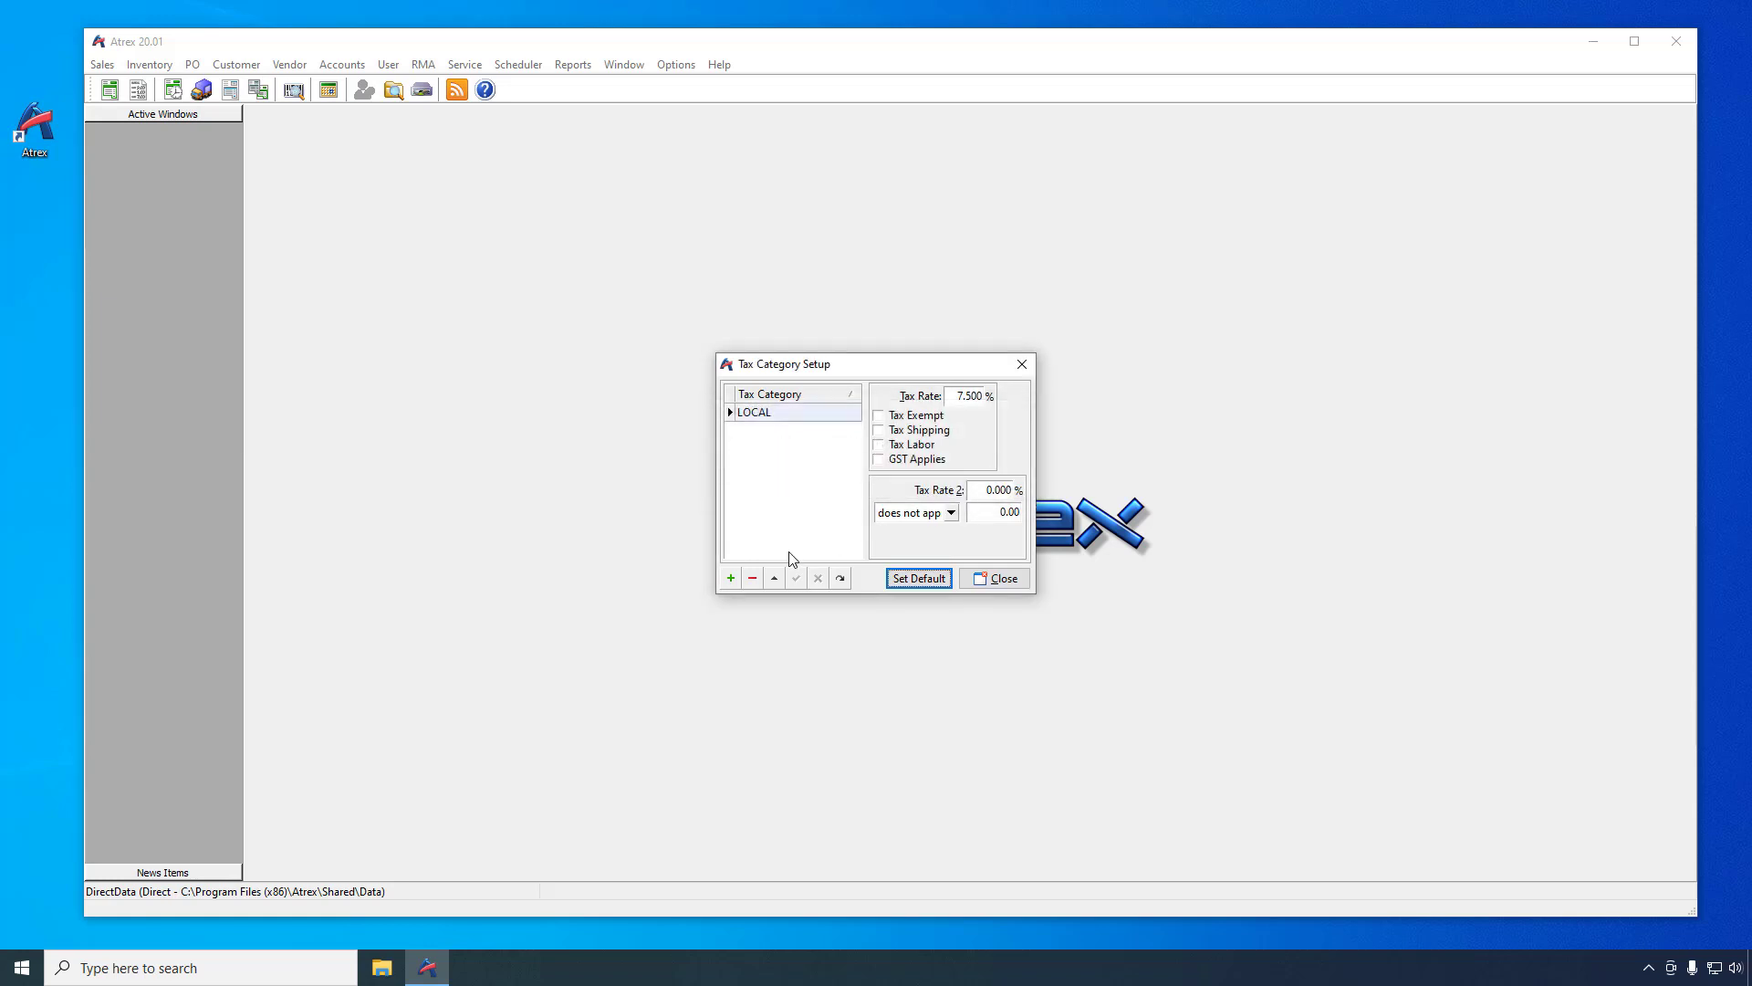
Add a tax-exempt EXEMPT category, save it, and close the tax setup
click(736, 583)
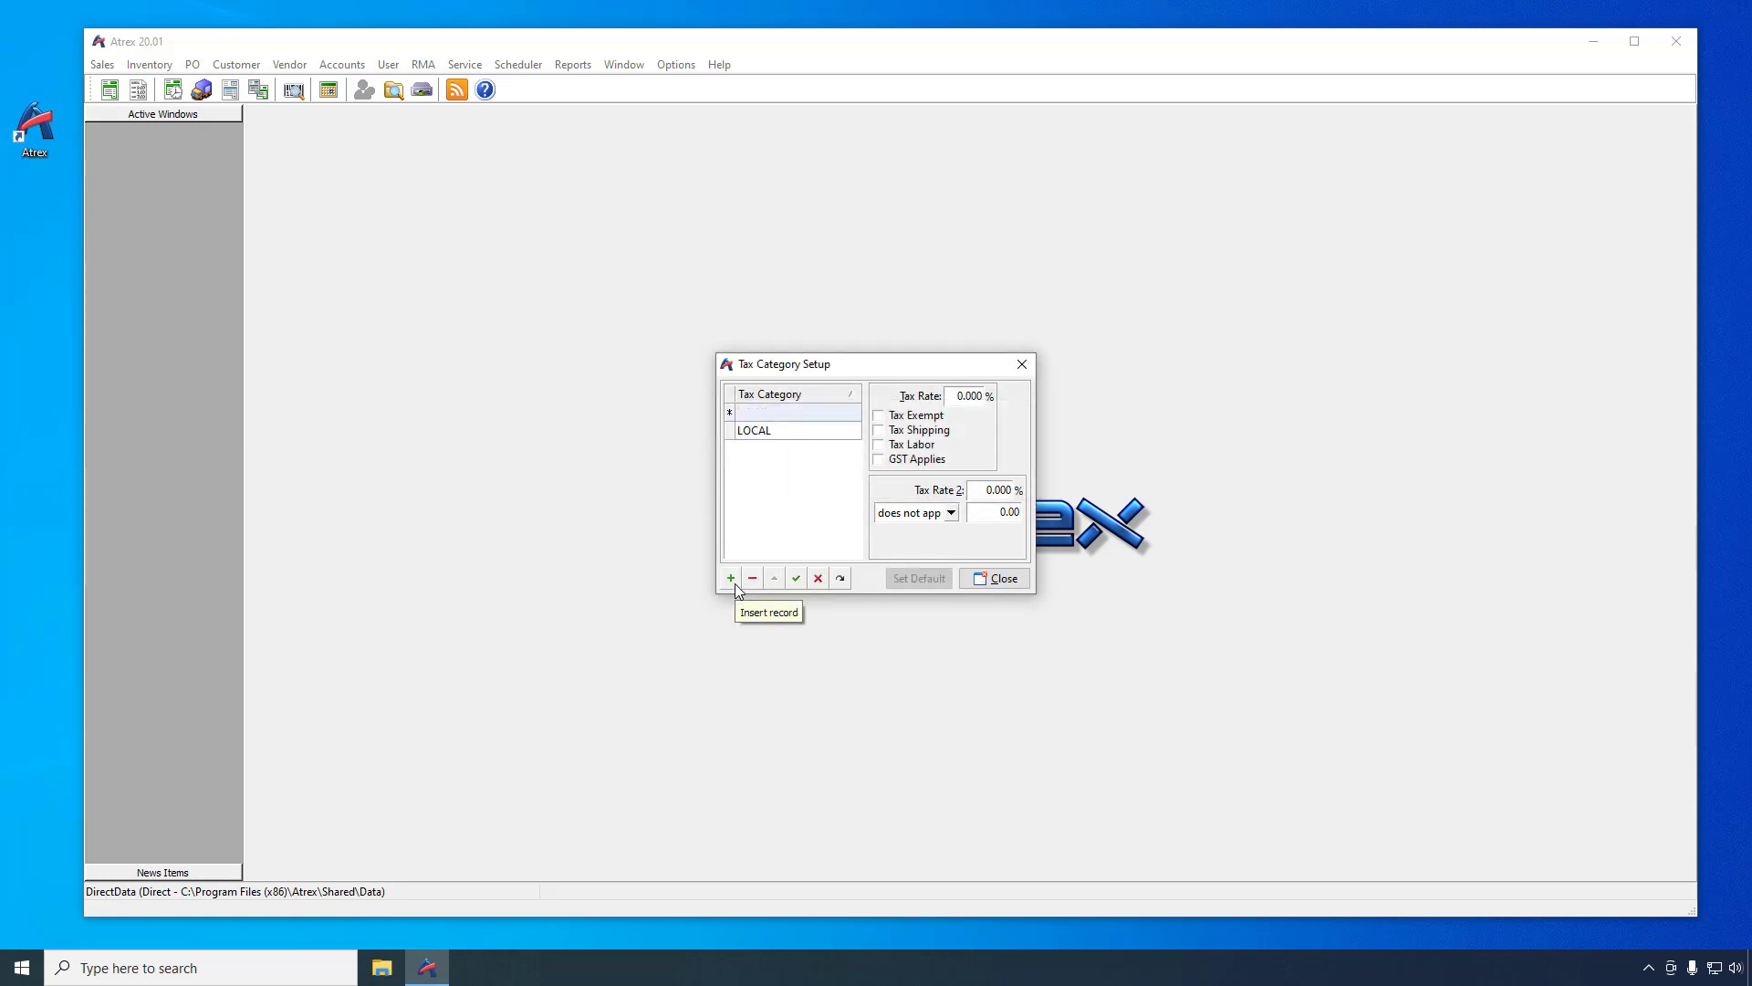
click(752, 416)
text(EXEMPT)
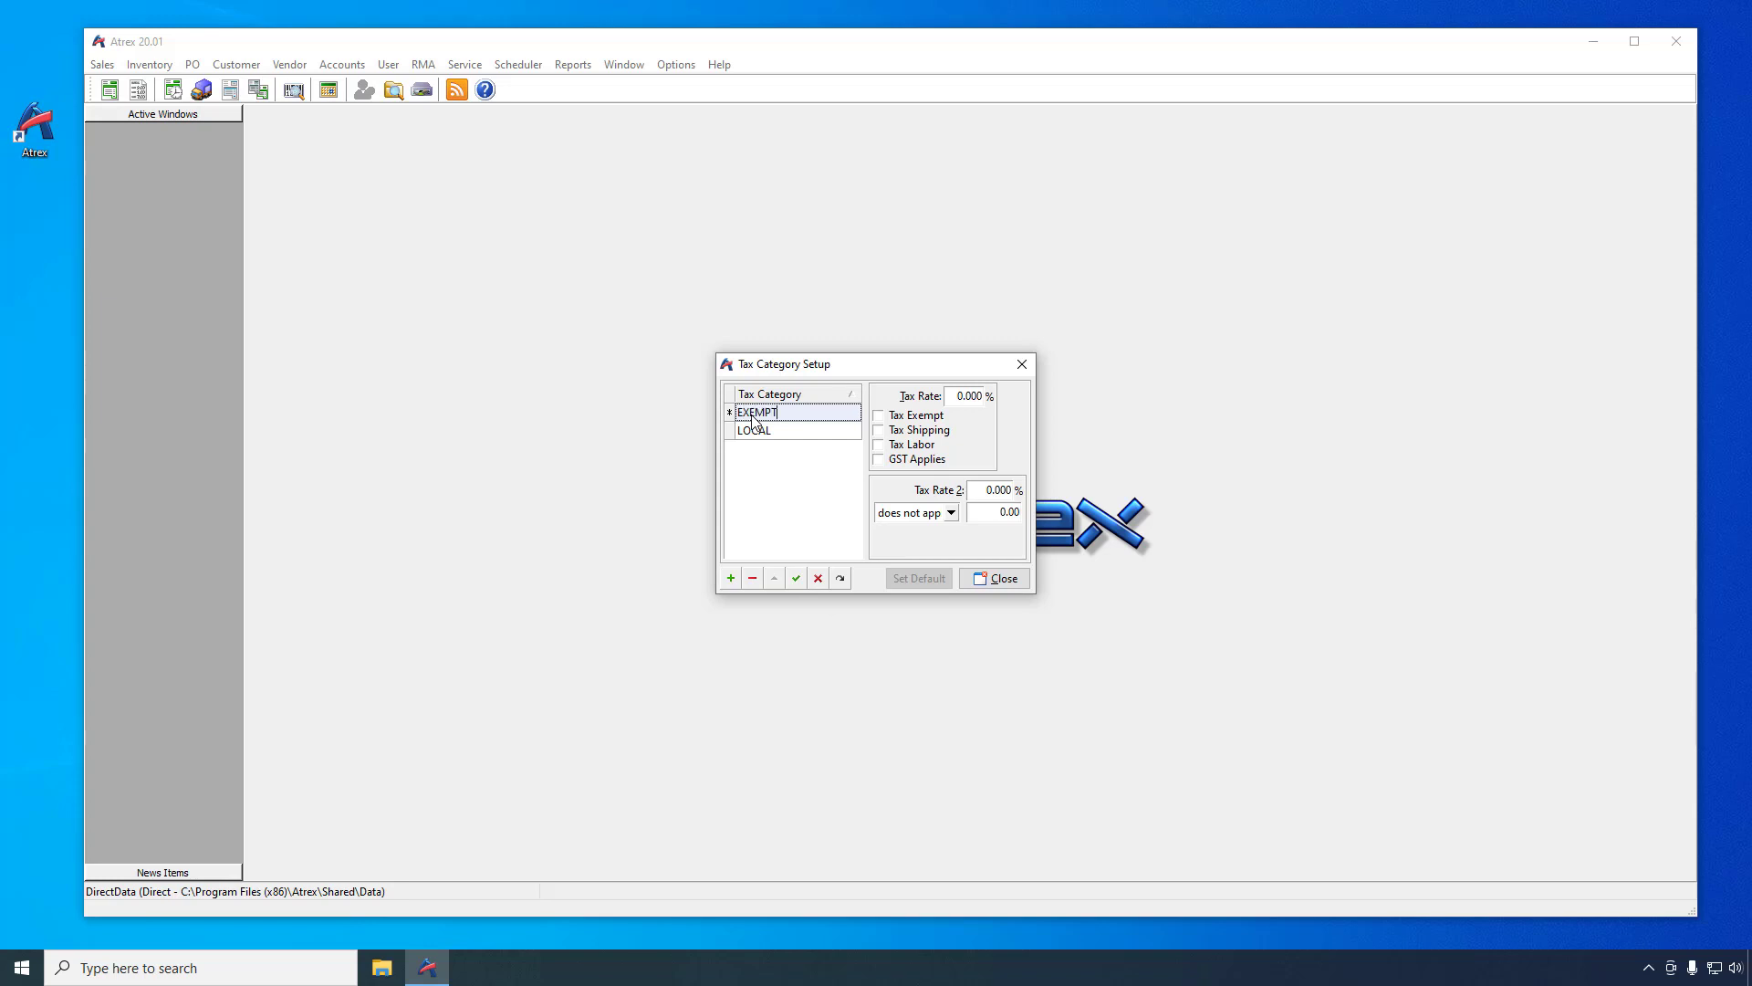
click(882, 417)
click(796, 577)
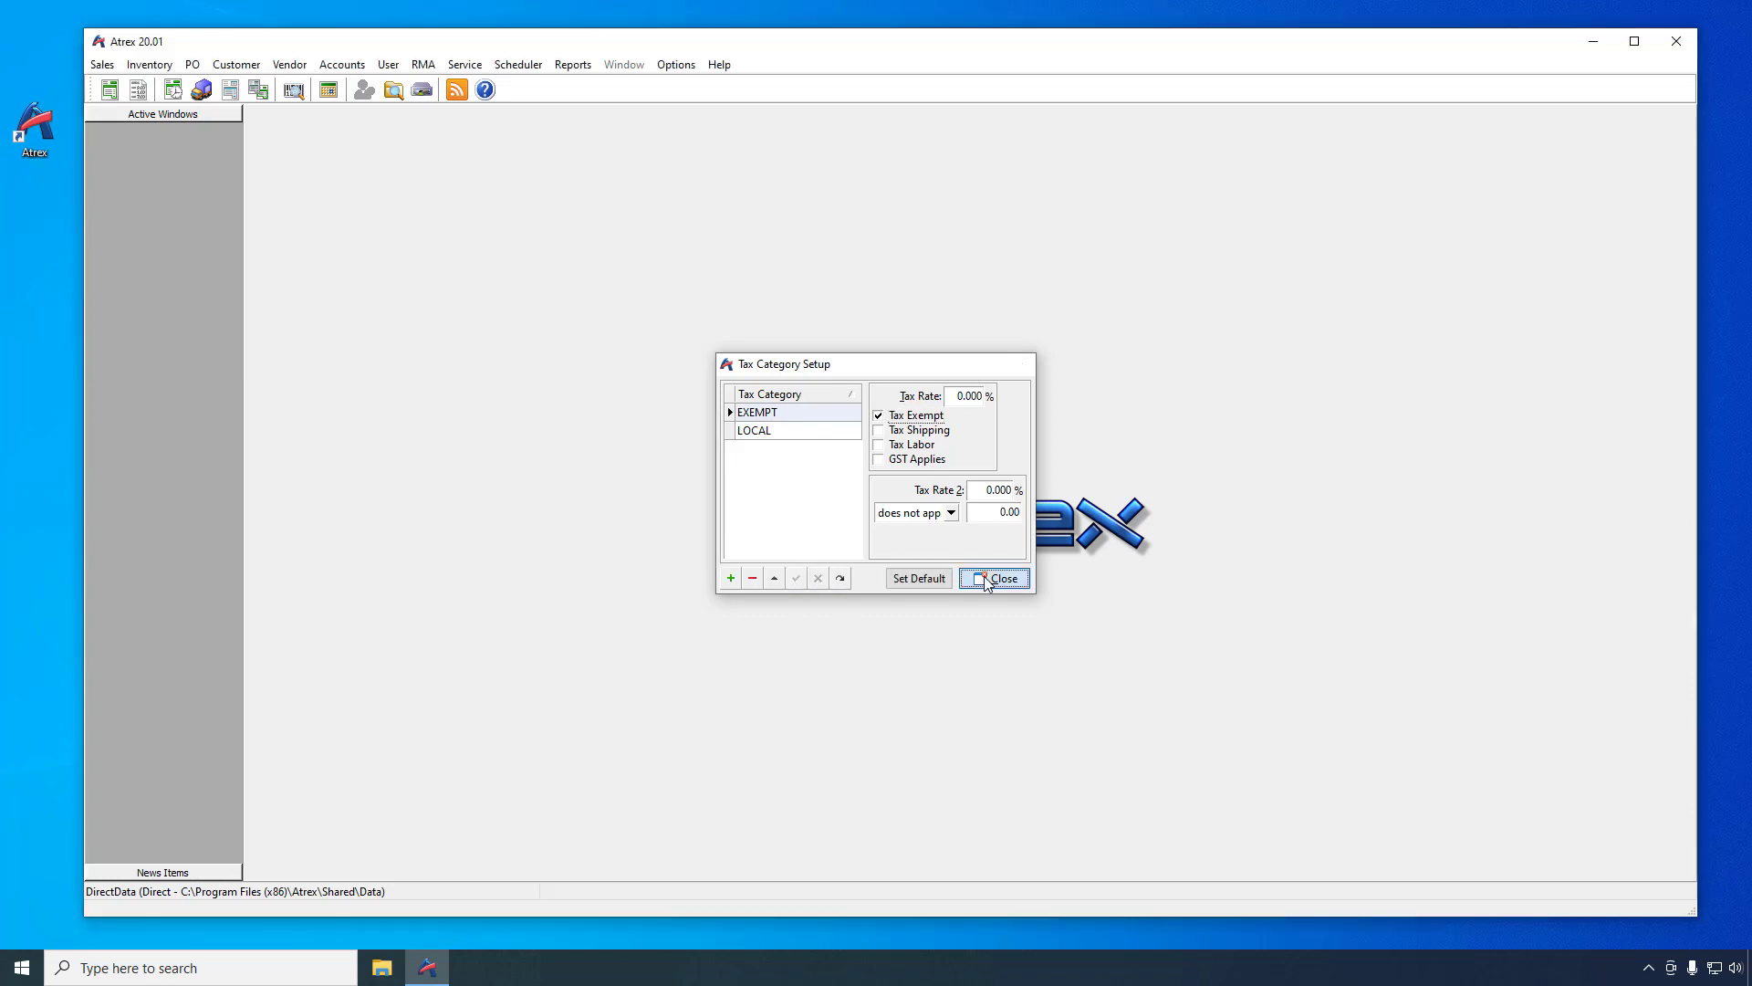
click(995, 578)
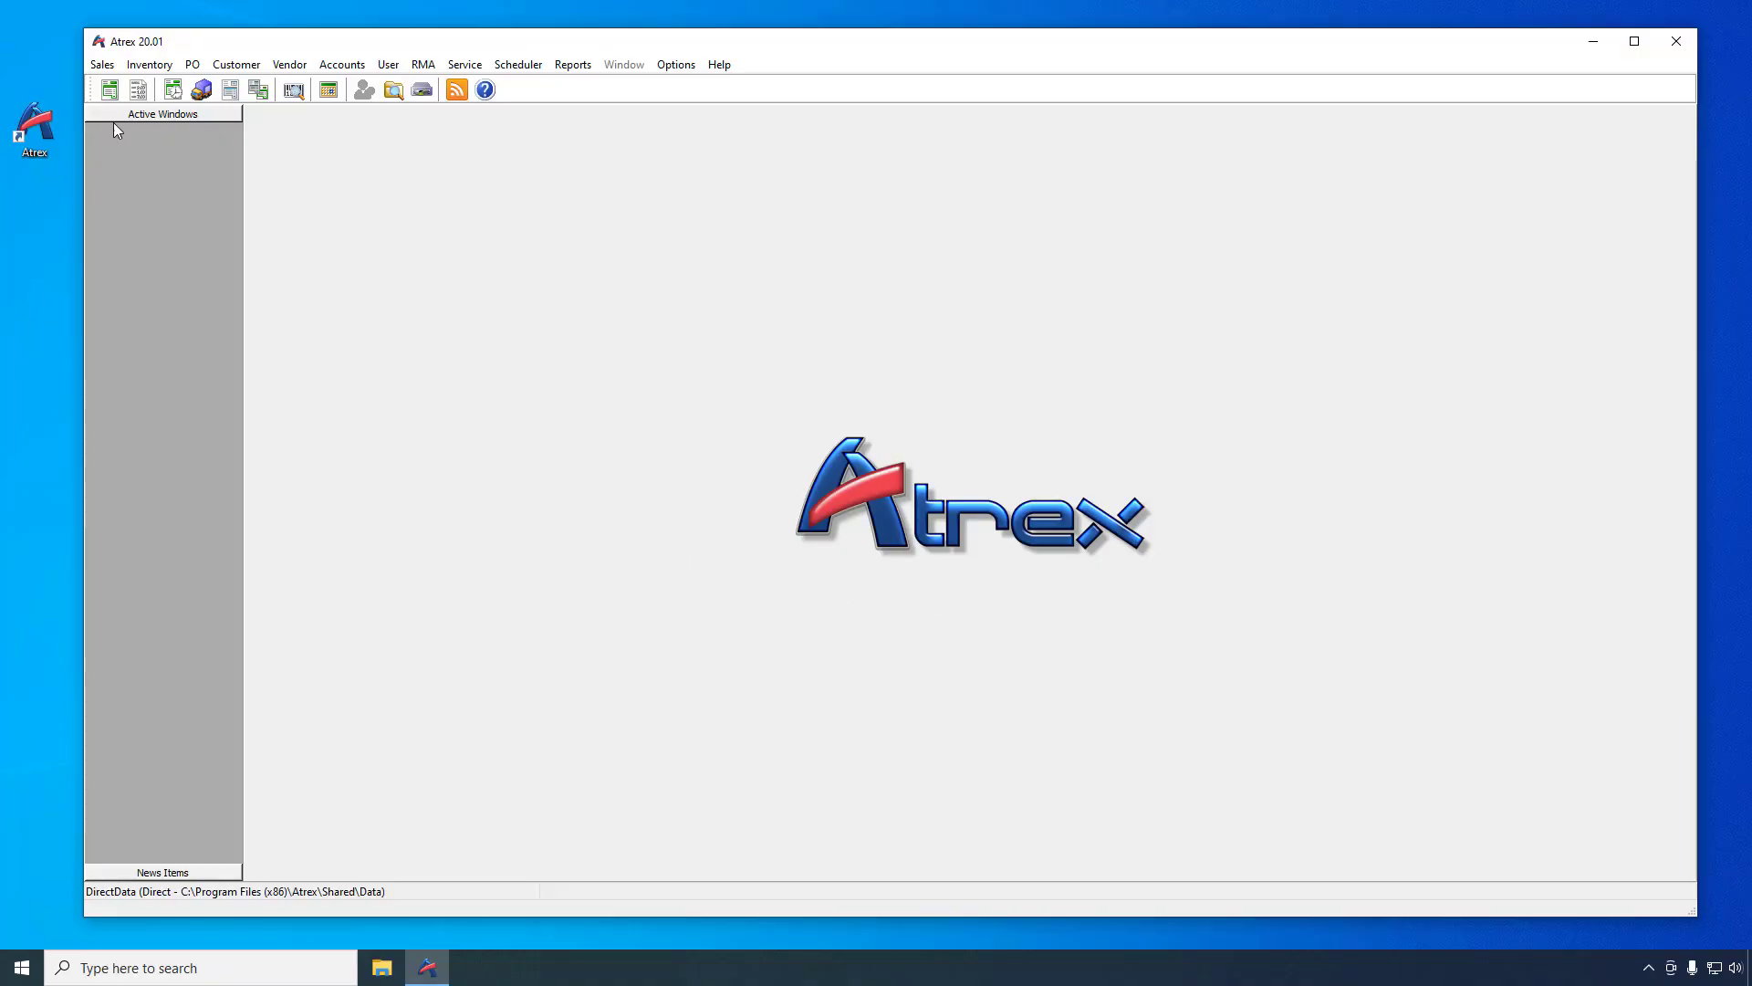
Create stock code TEST CODE 1 with description 'A description' and sale price 99.99
click(149, 65)
click(162, 87)
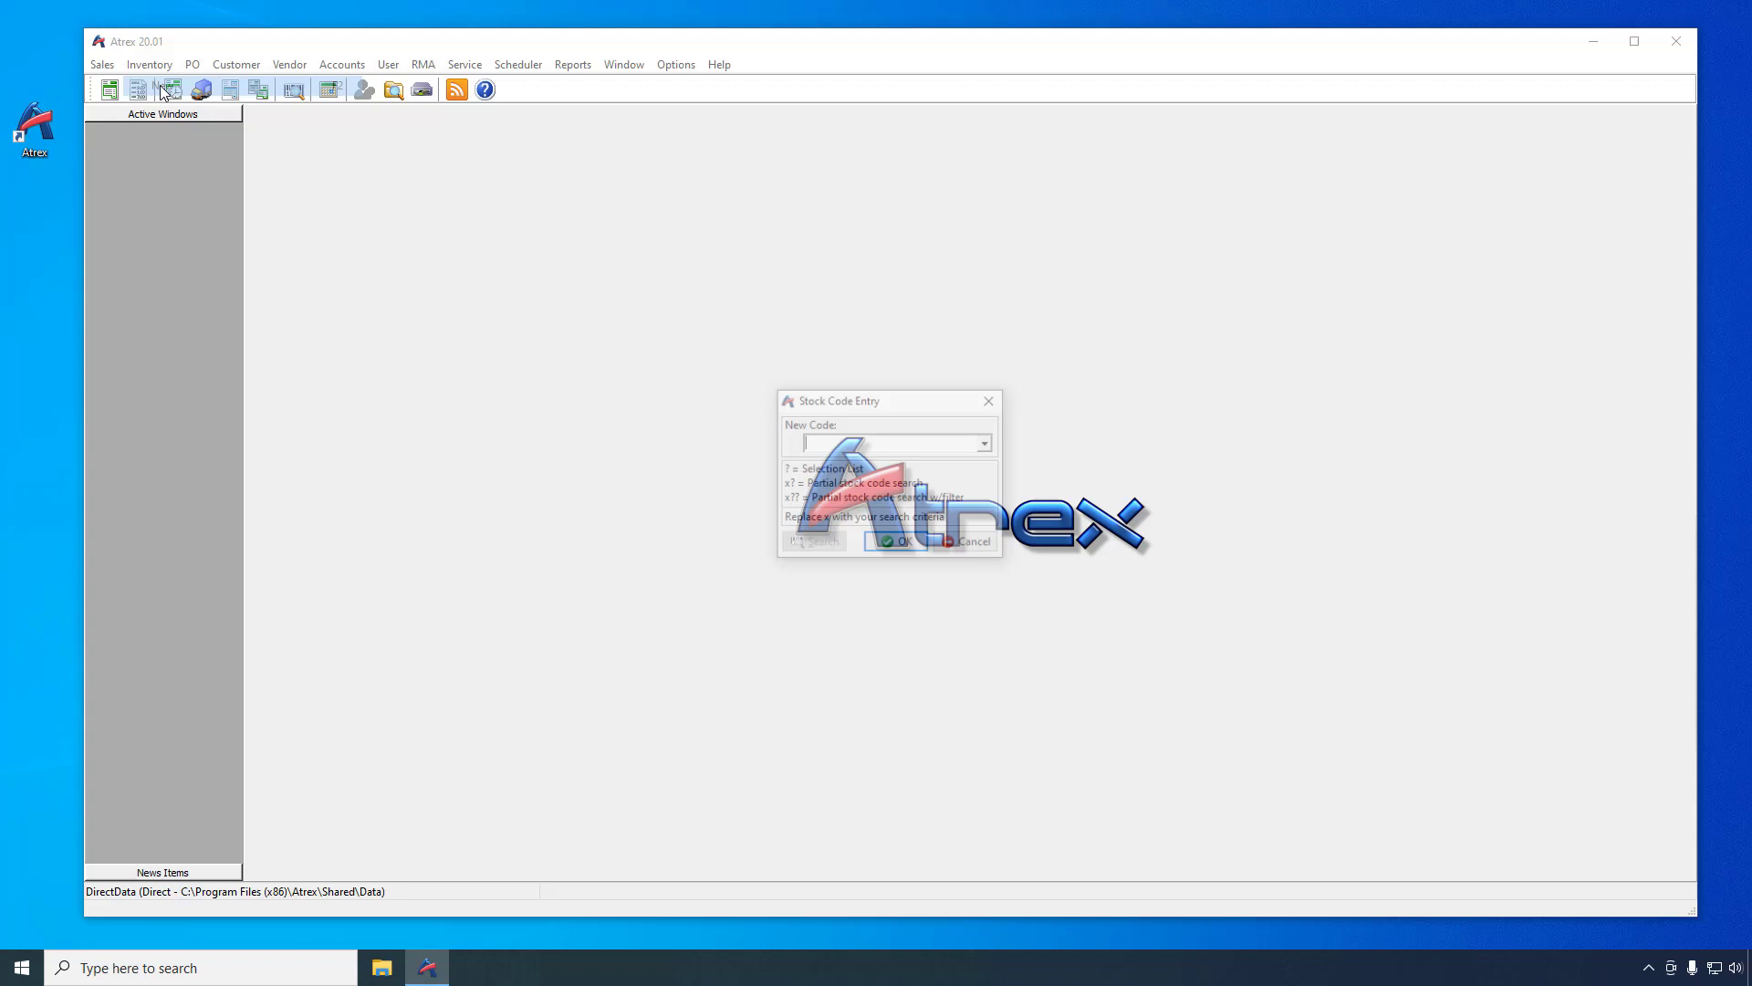
text(TE)
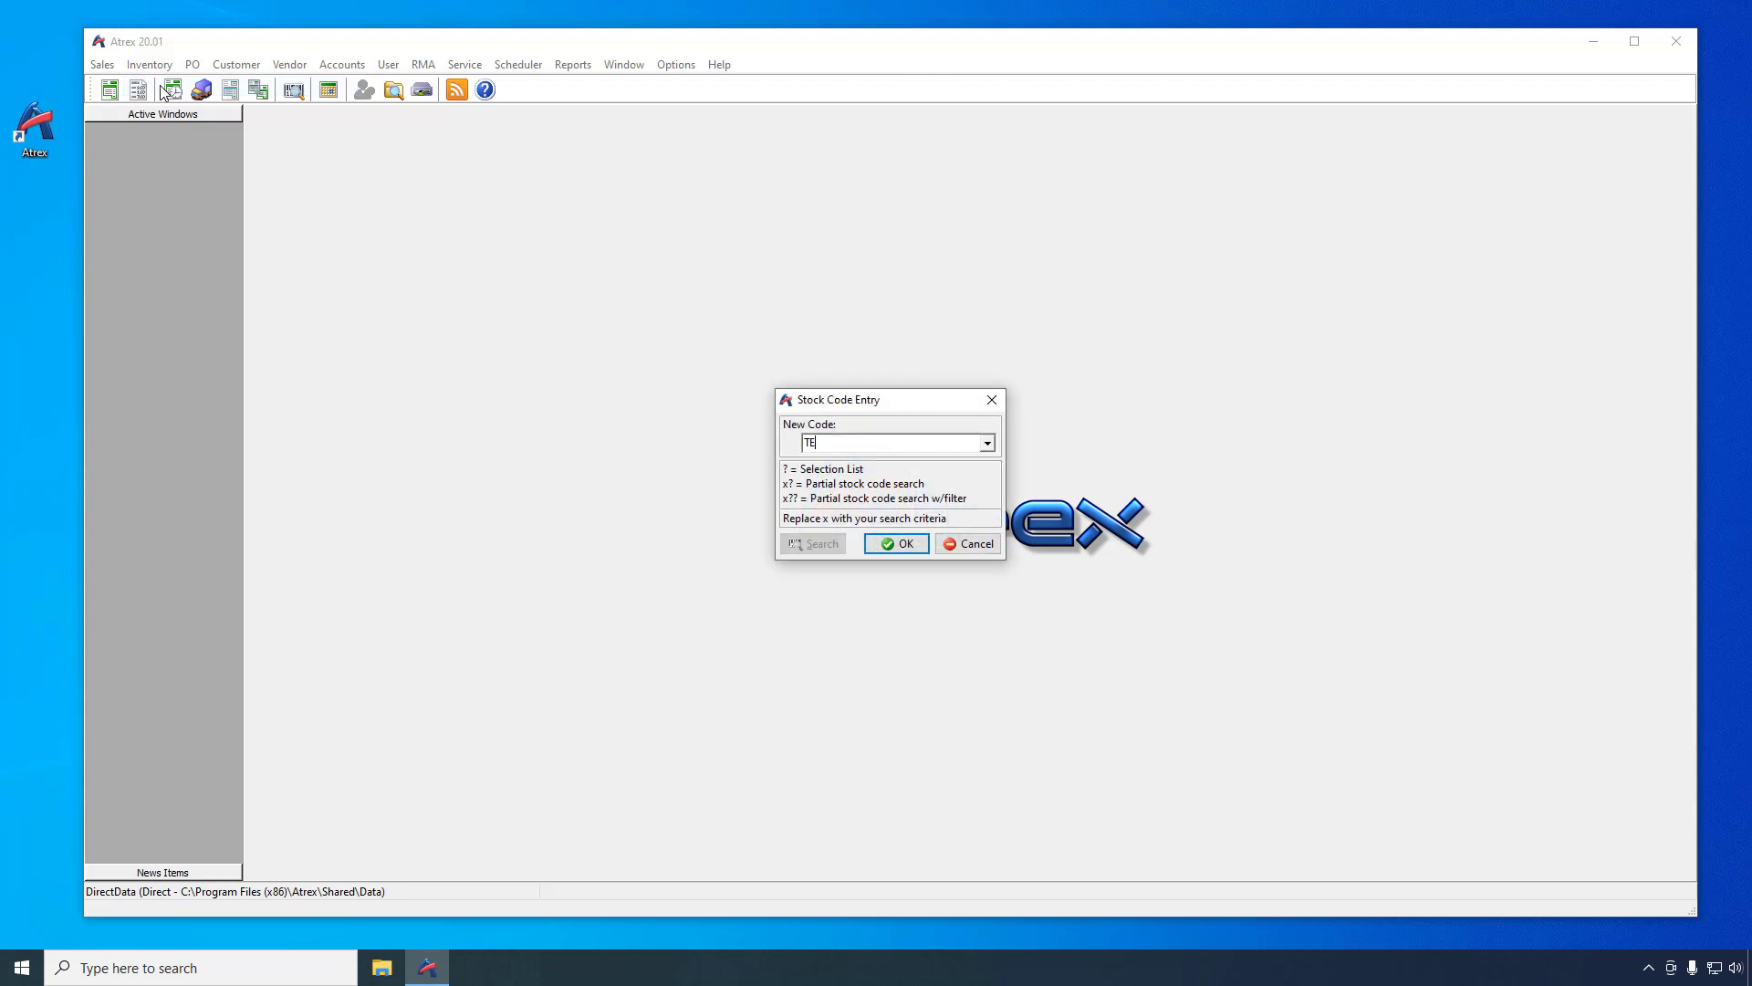
text(ST CODE 1)
click(898, 546)
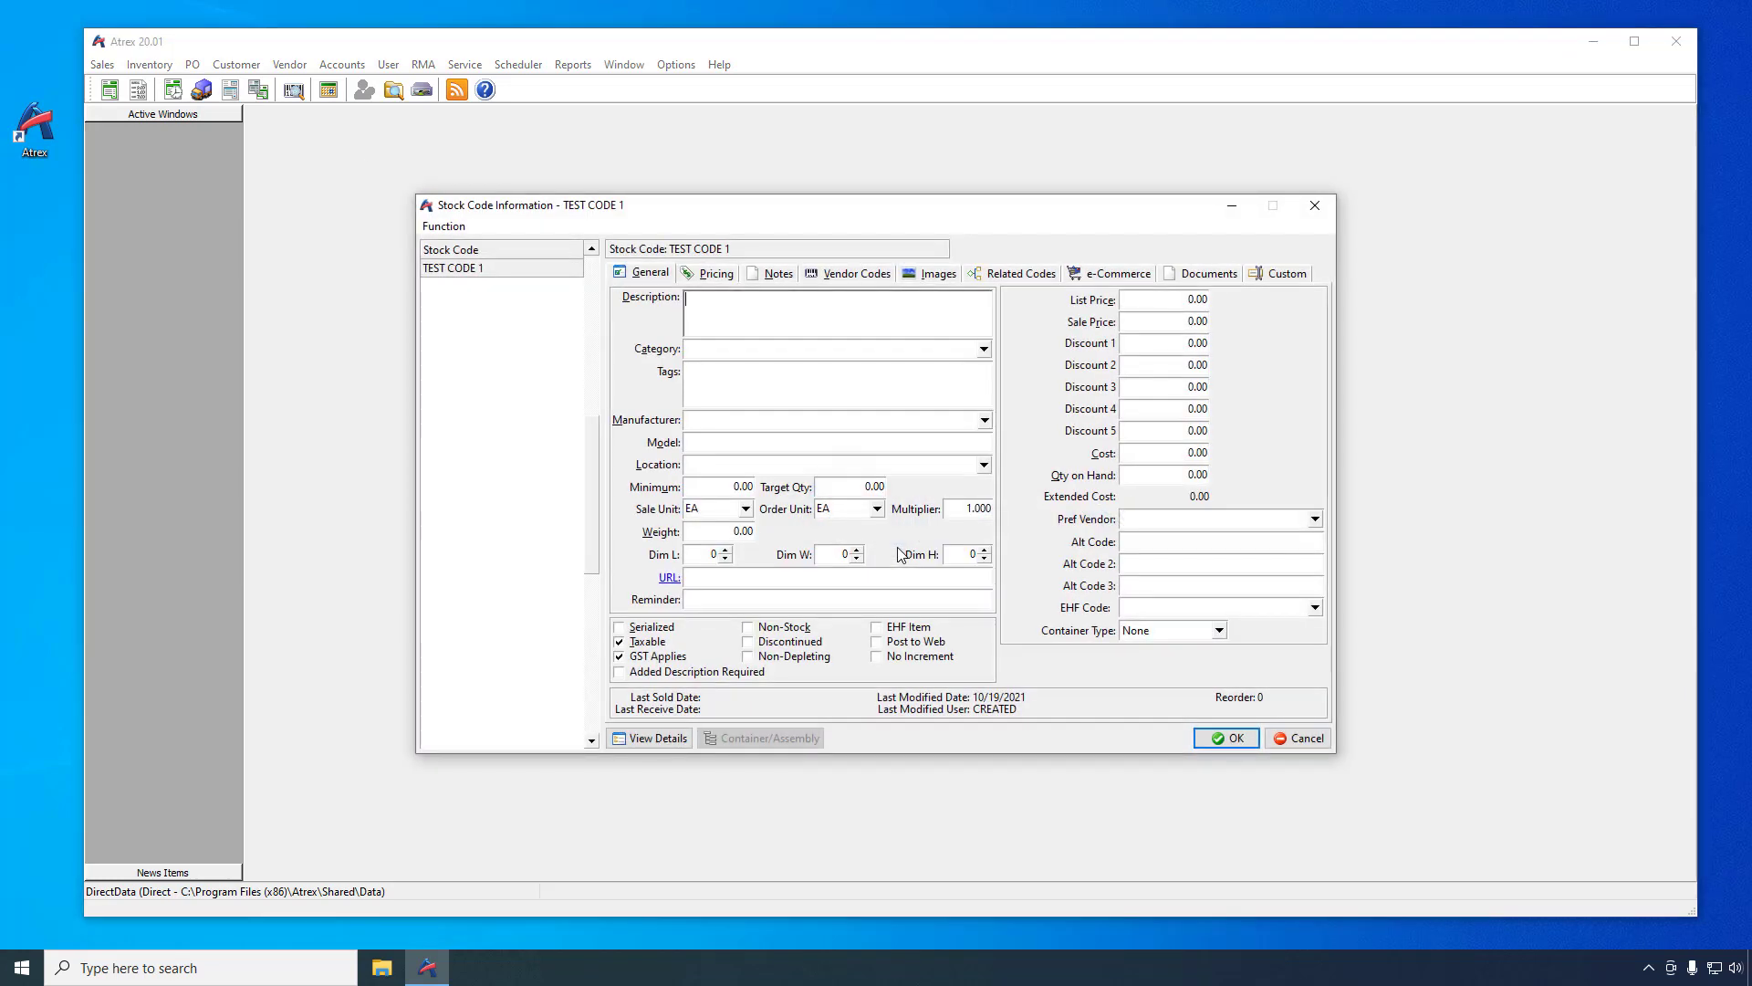
click(806, 316)
text(A description)
click(813, 348)
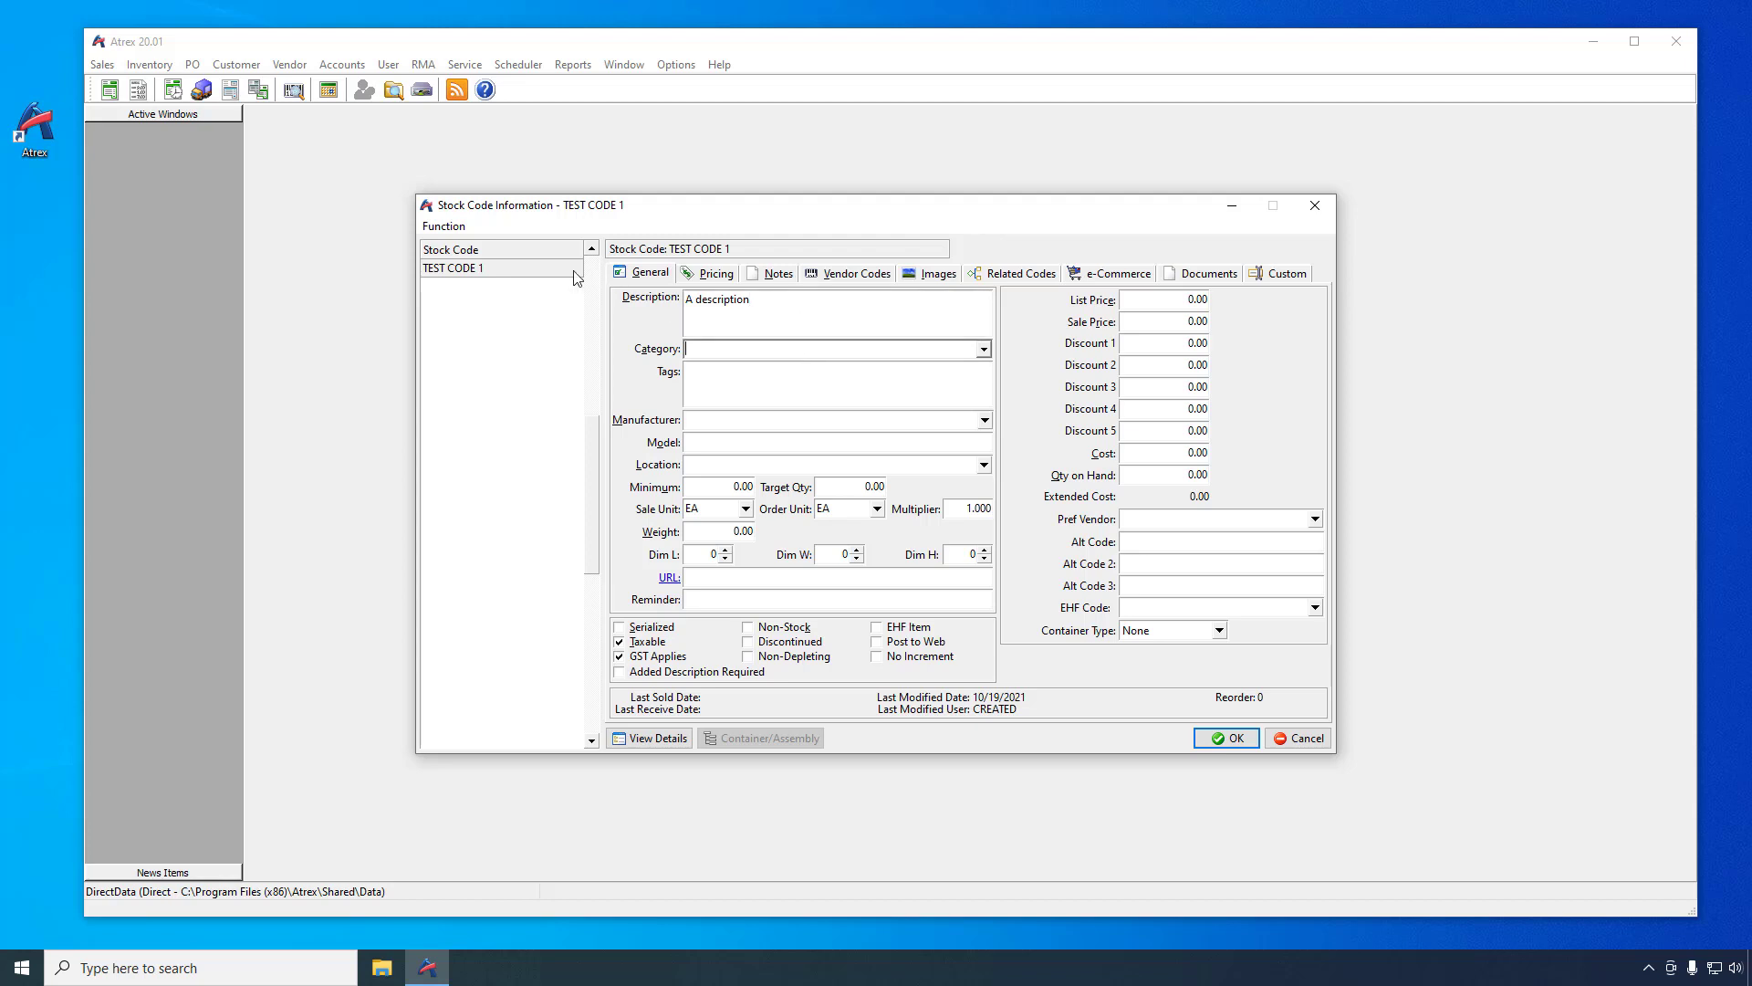
click(447, 228)
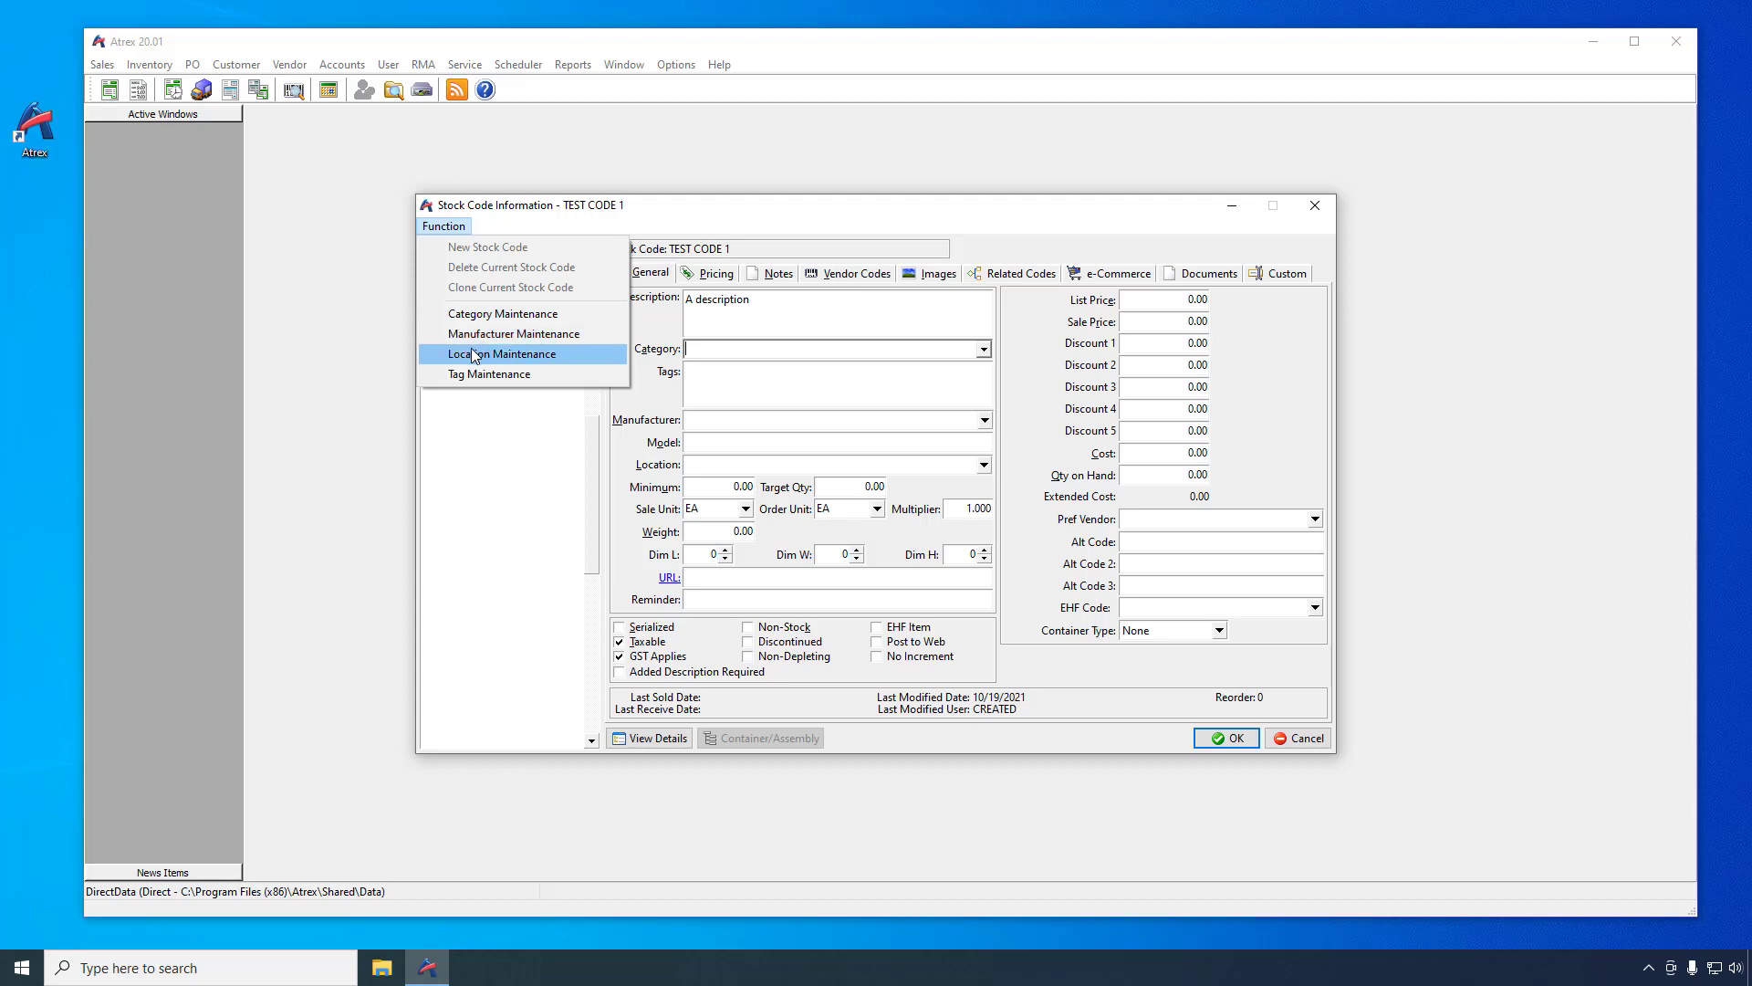
click(482, 228)
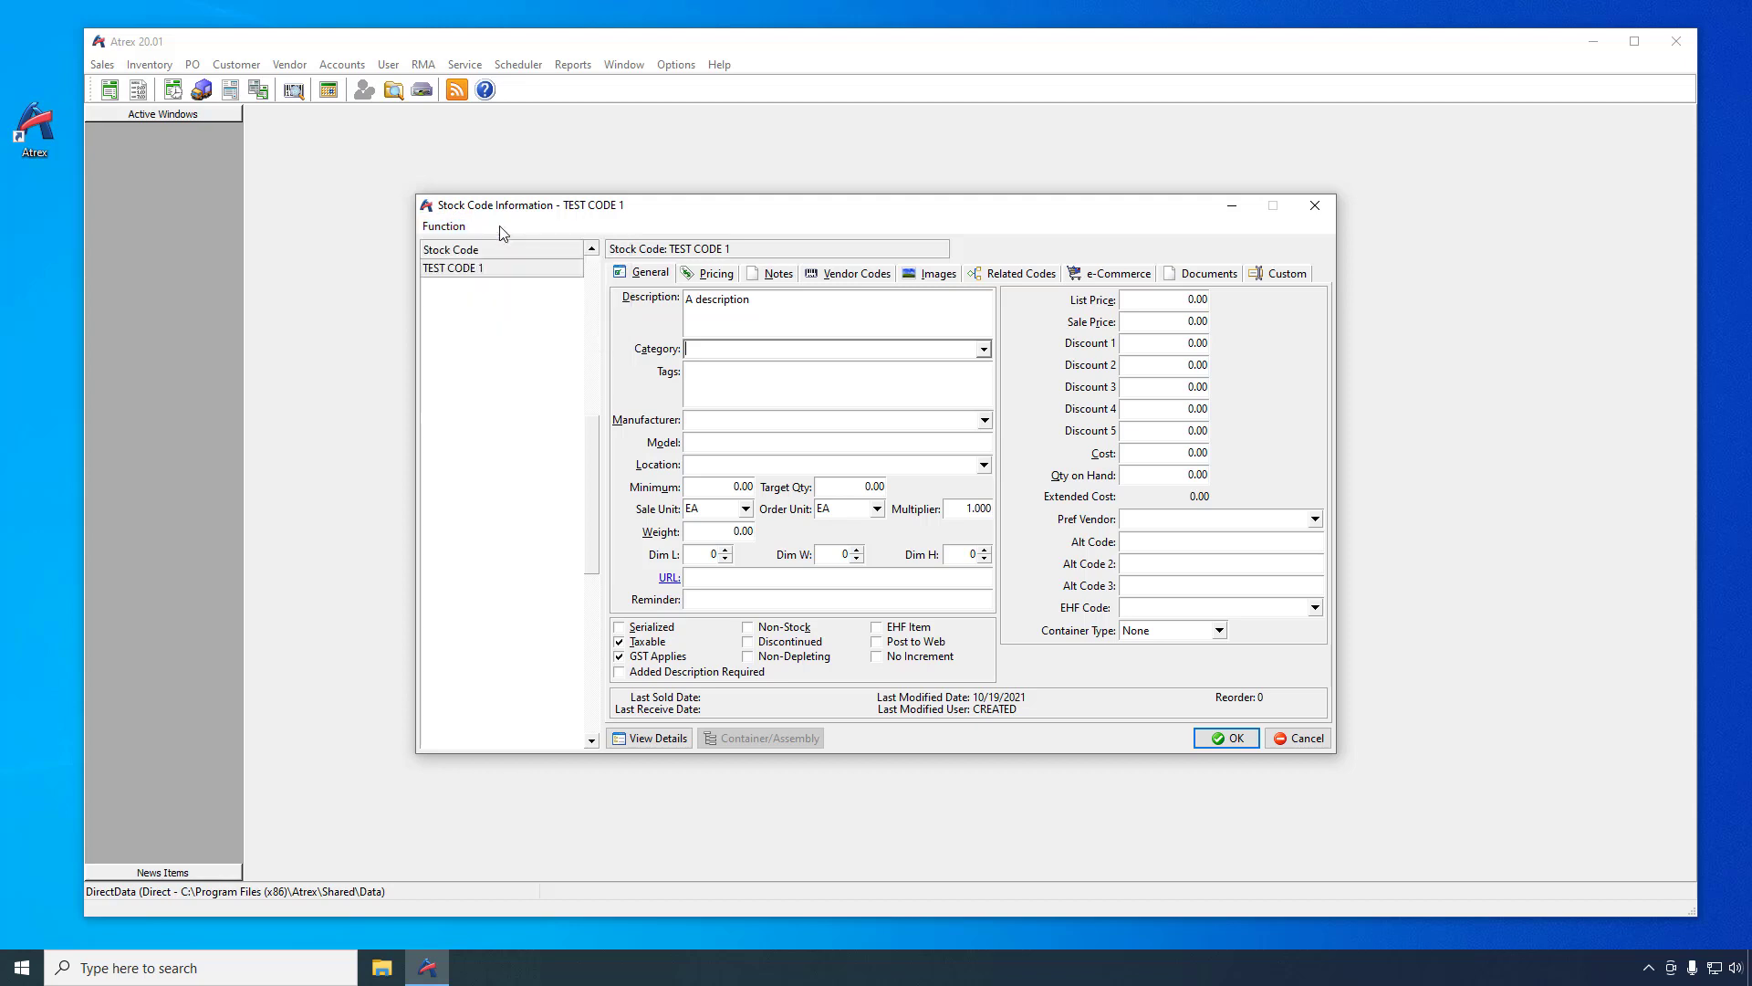
click(1166, 321)
text(99.99)
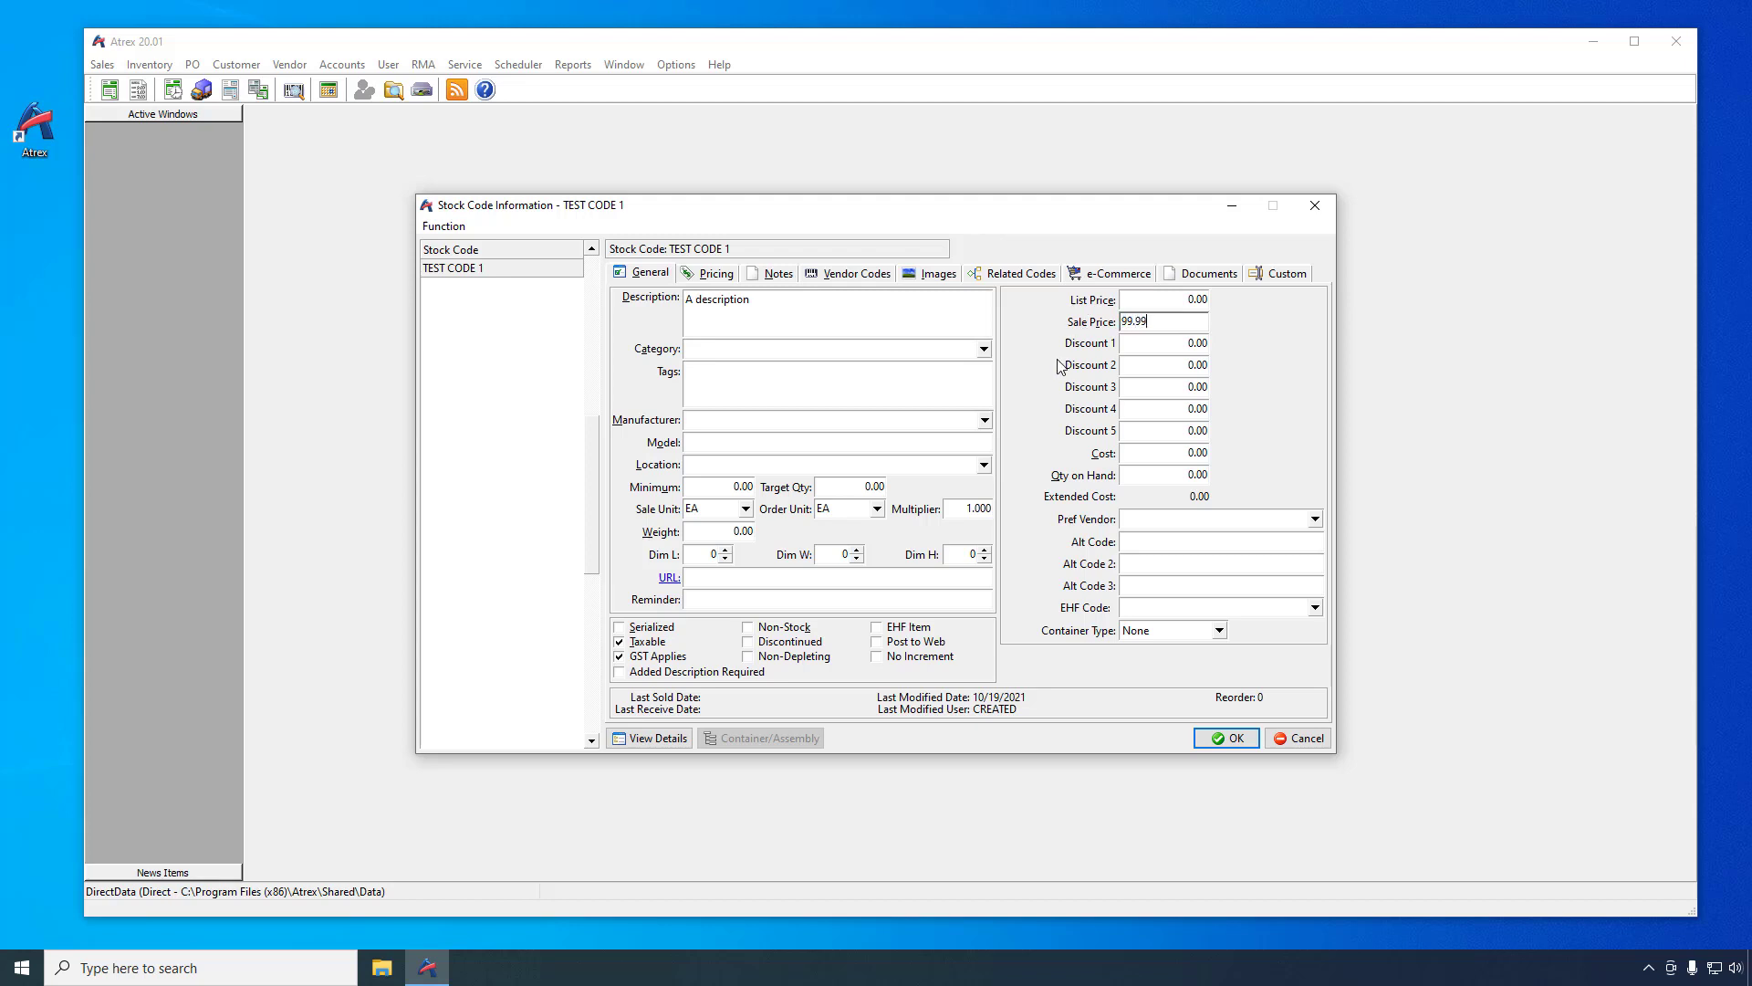
click(1204, 739)
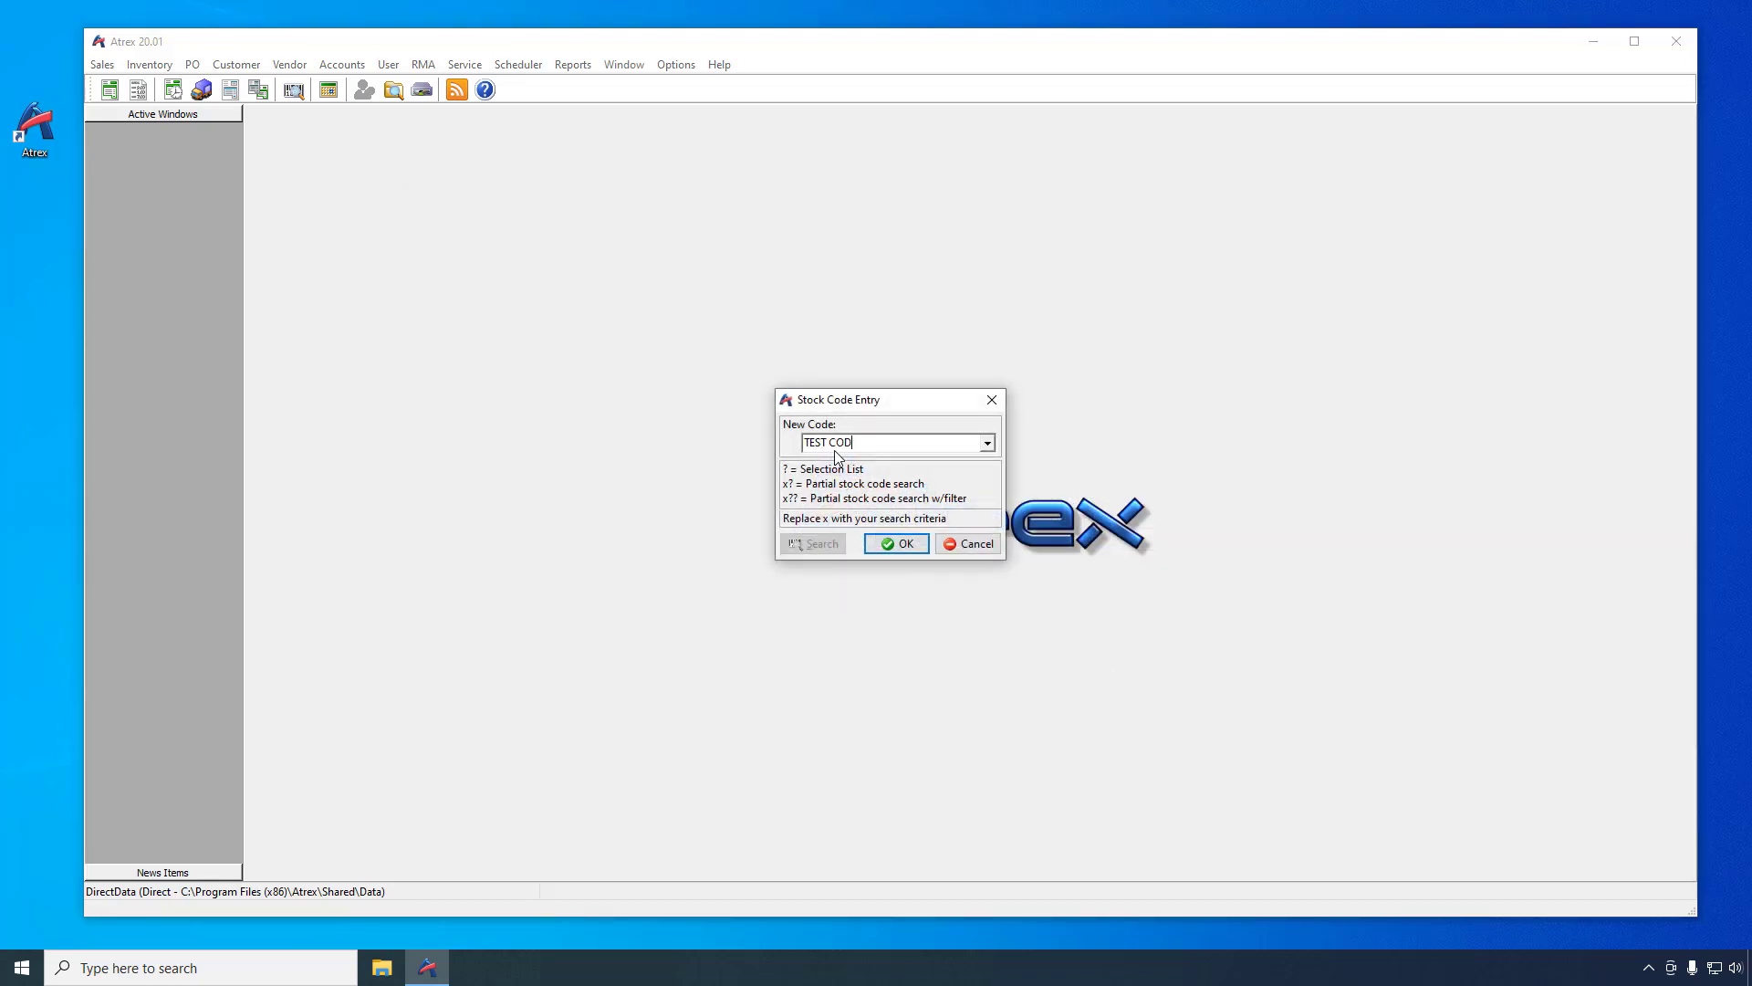
Create stock code TEST CODE2 with description 'Another description' and sale price 74.99
click(887, 544)
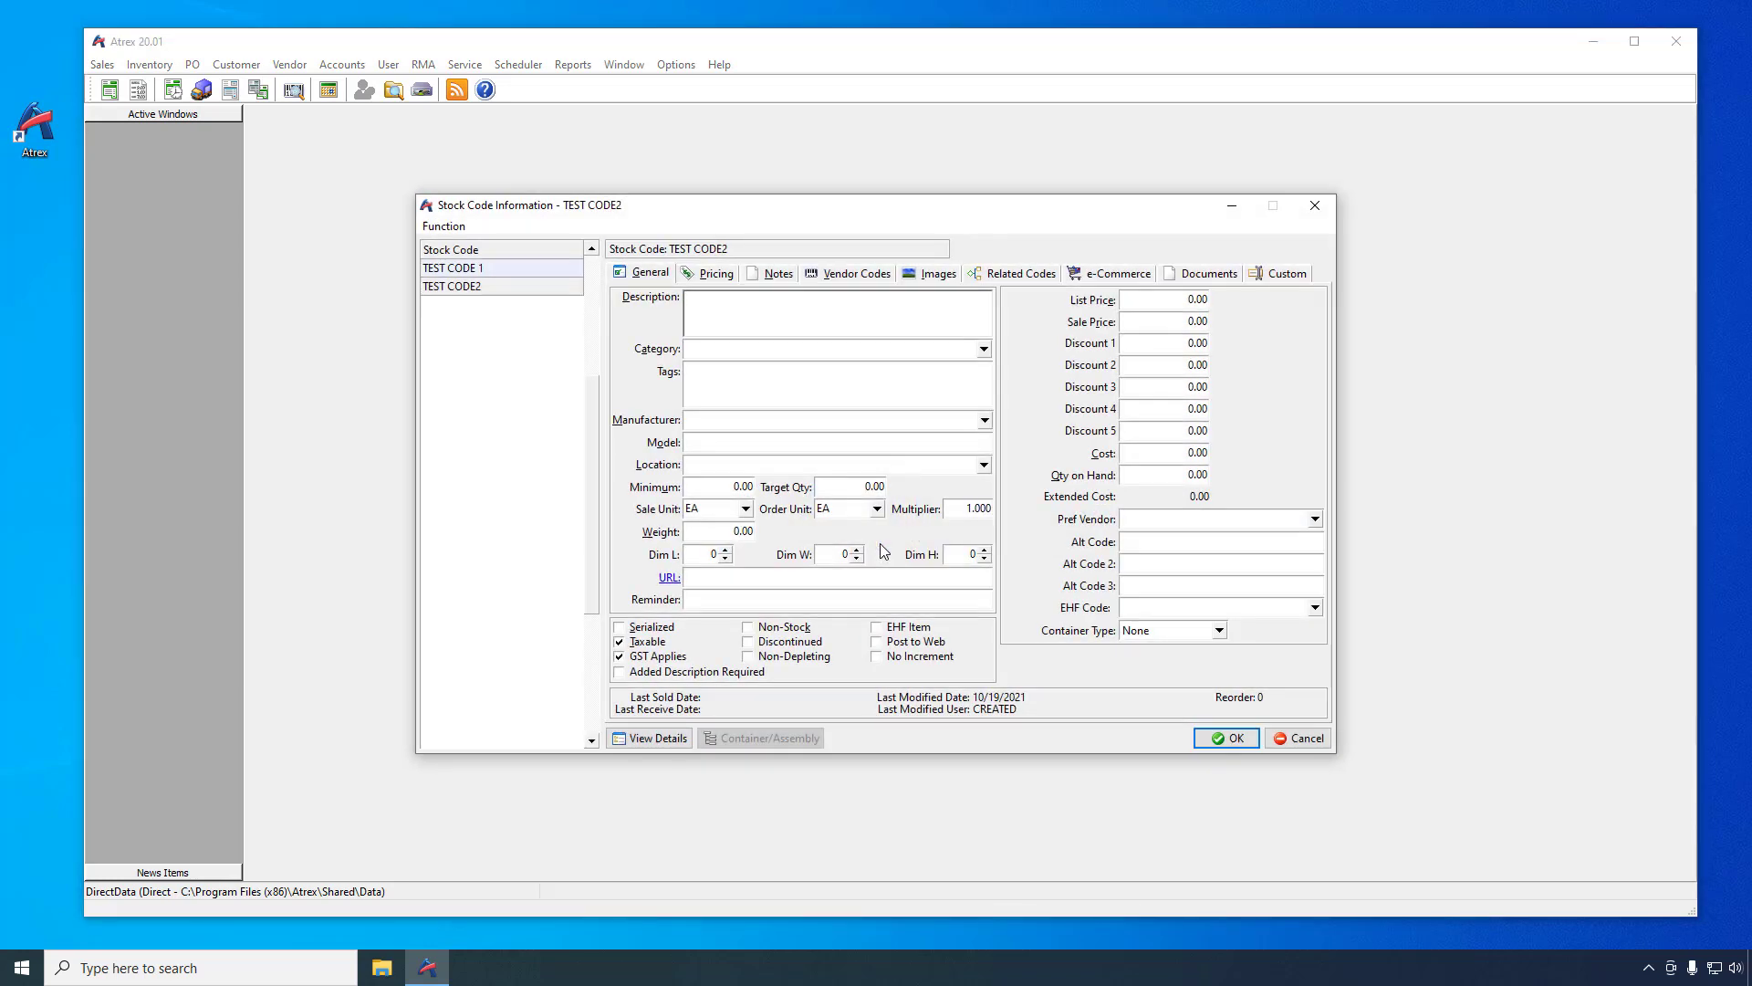
click(762, 314)
text(Another description)
click(1177, 324)
drag(1177, 326, 1117, 329)
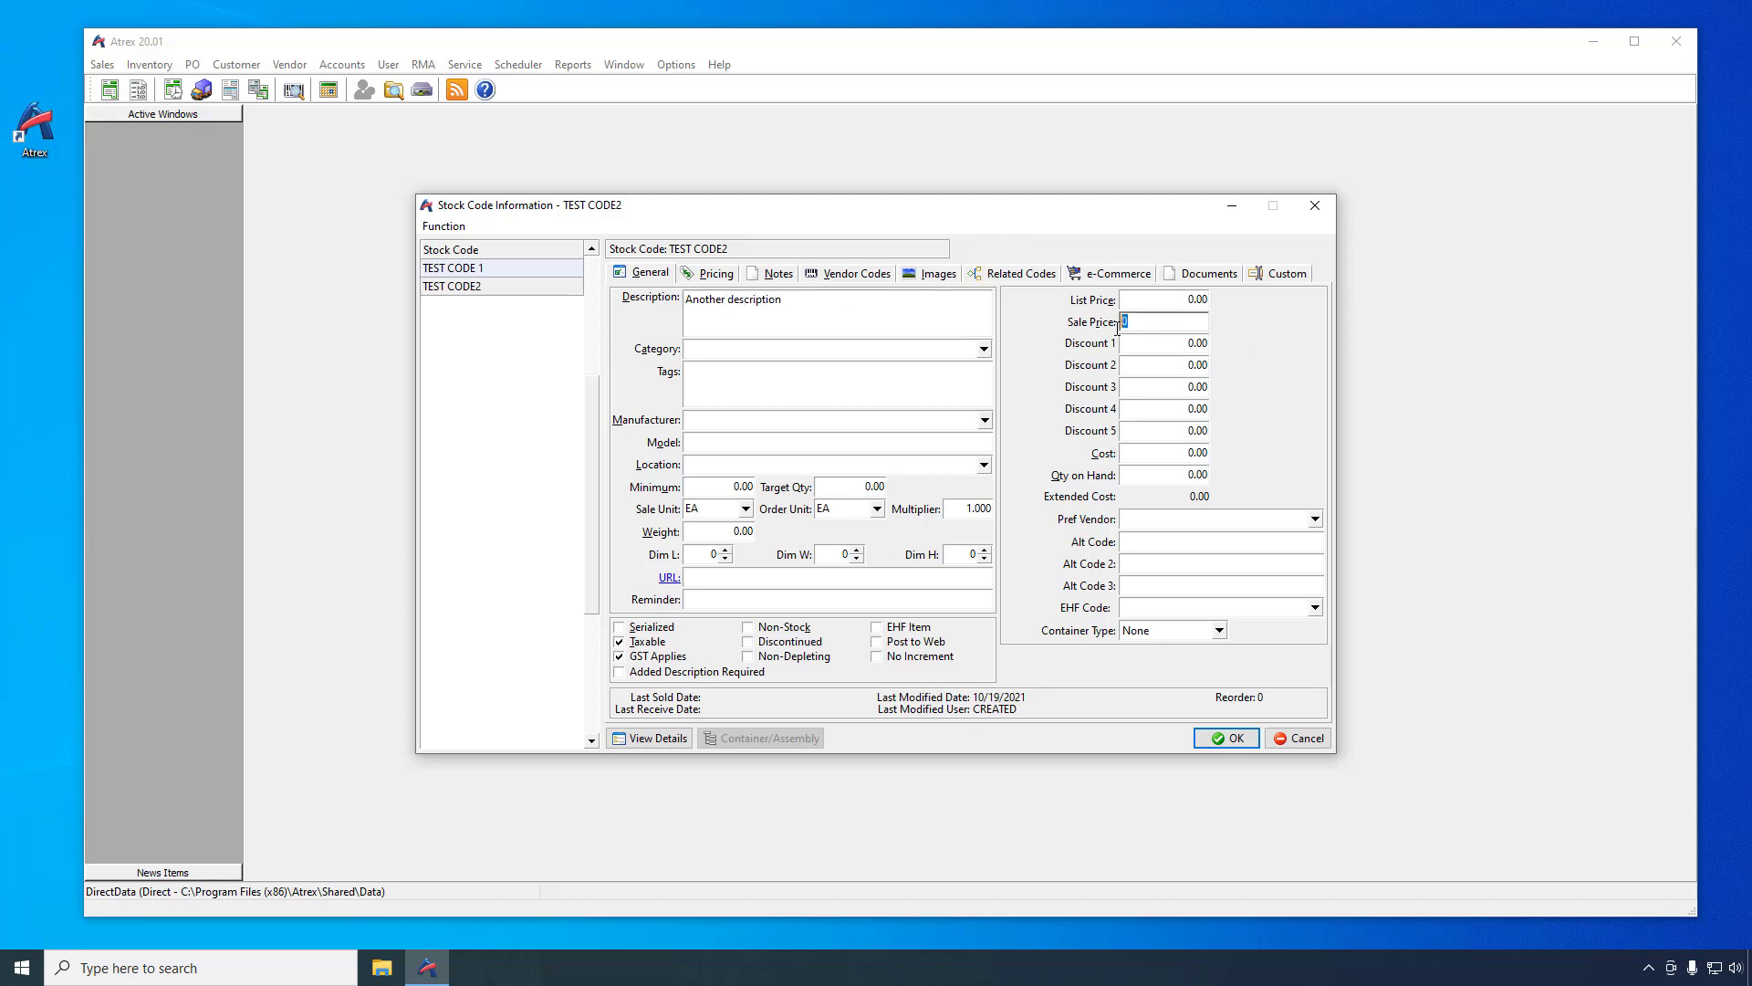
text(74.99)
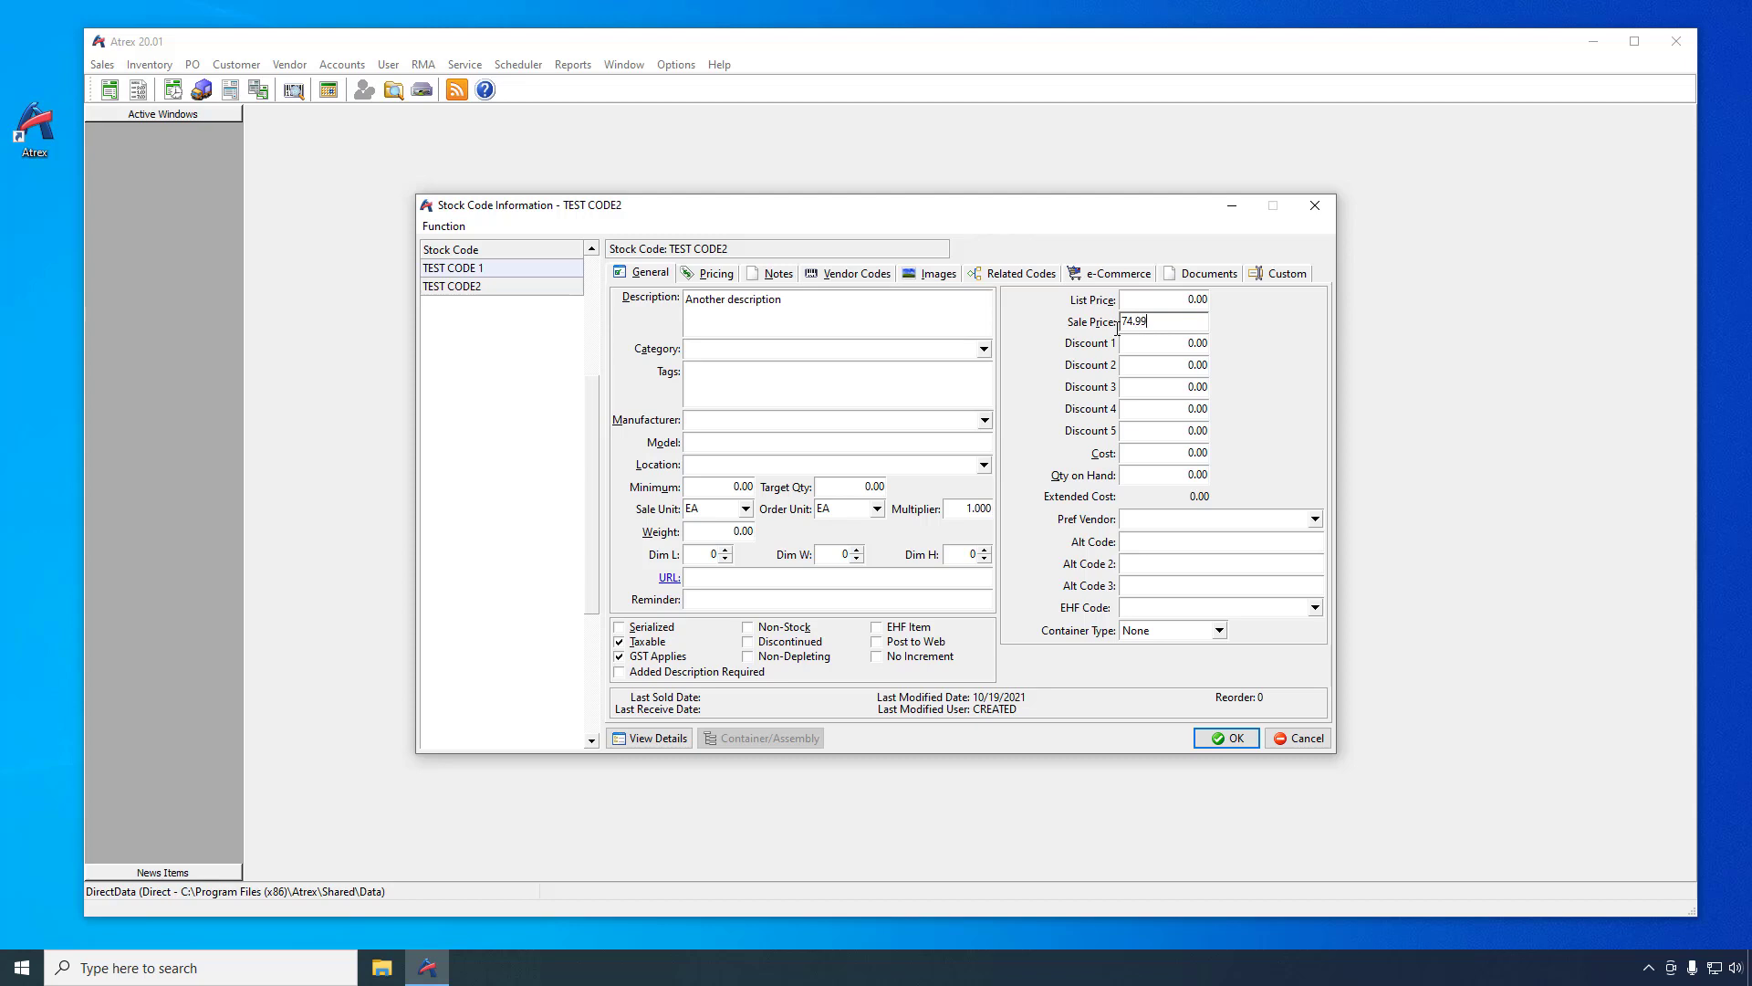
click(1234, 737)
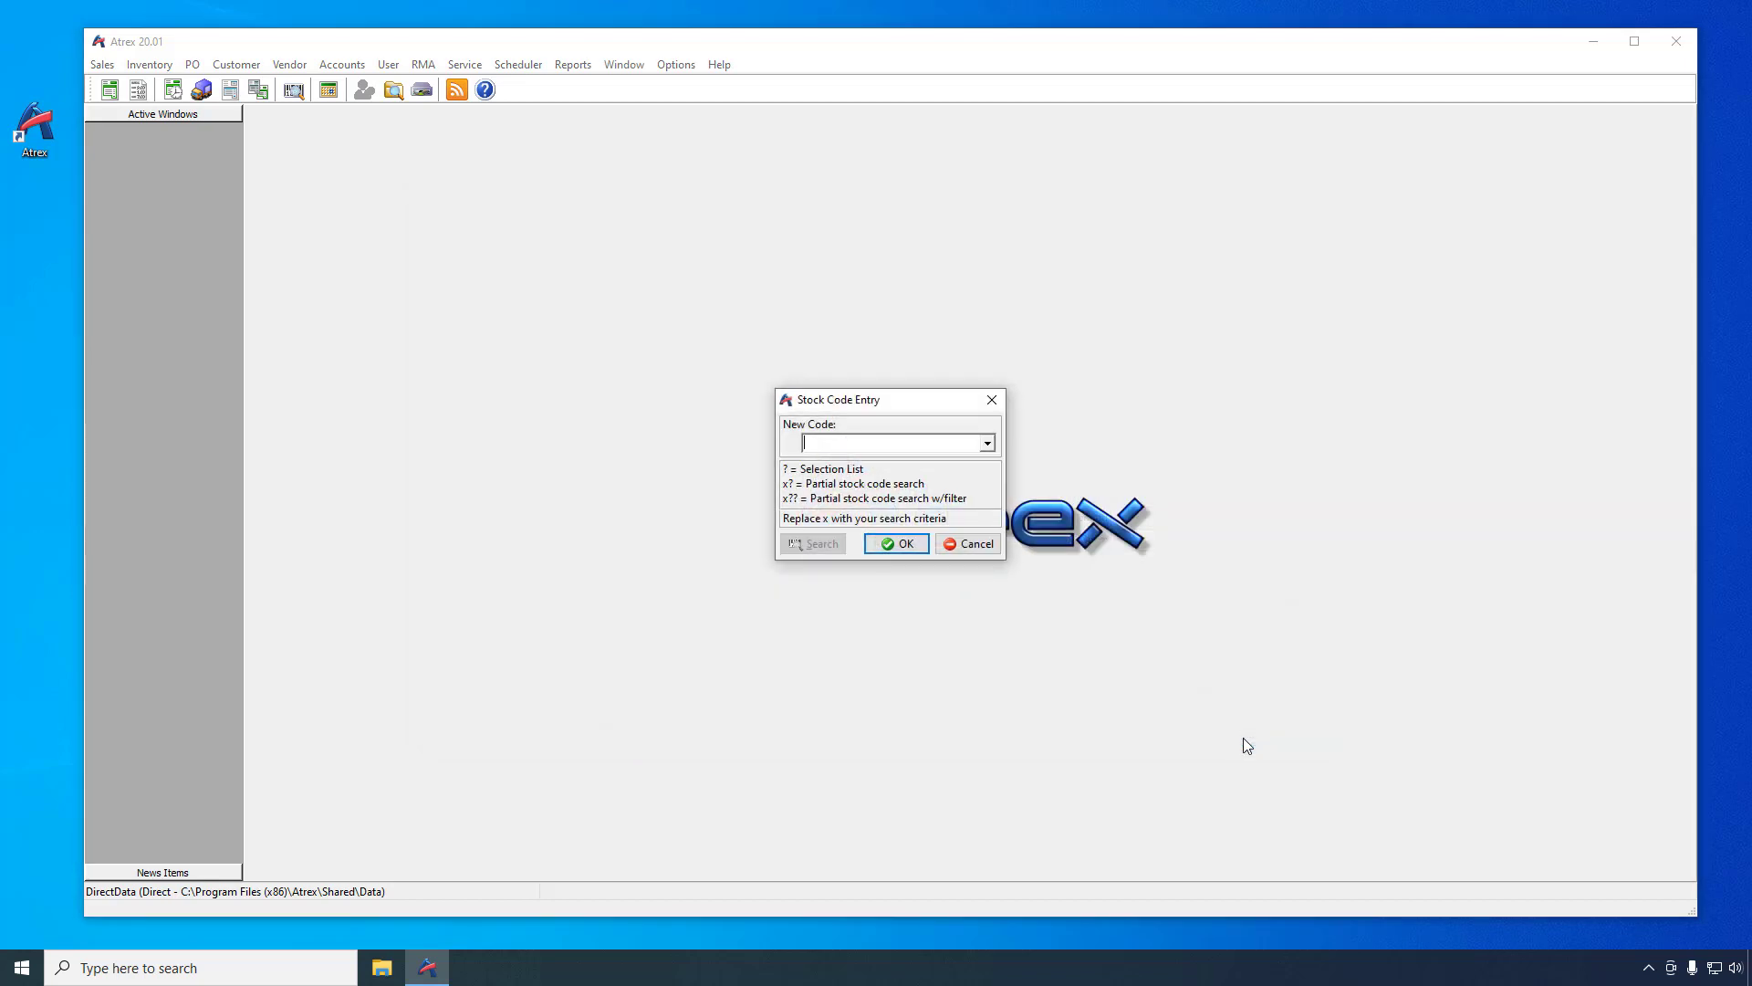
Dismiss the new stock code prompt, then rename TEST CODE2 to TEST CODE 2 and confirm
click(985, 545)
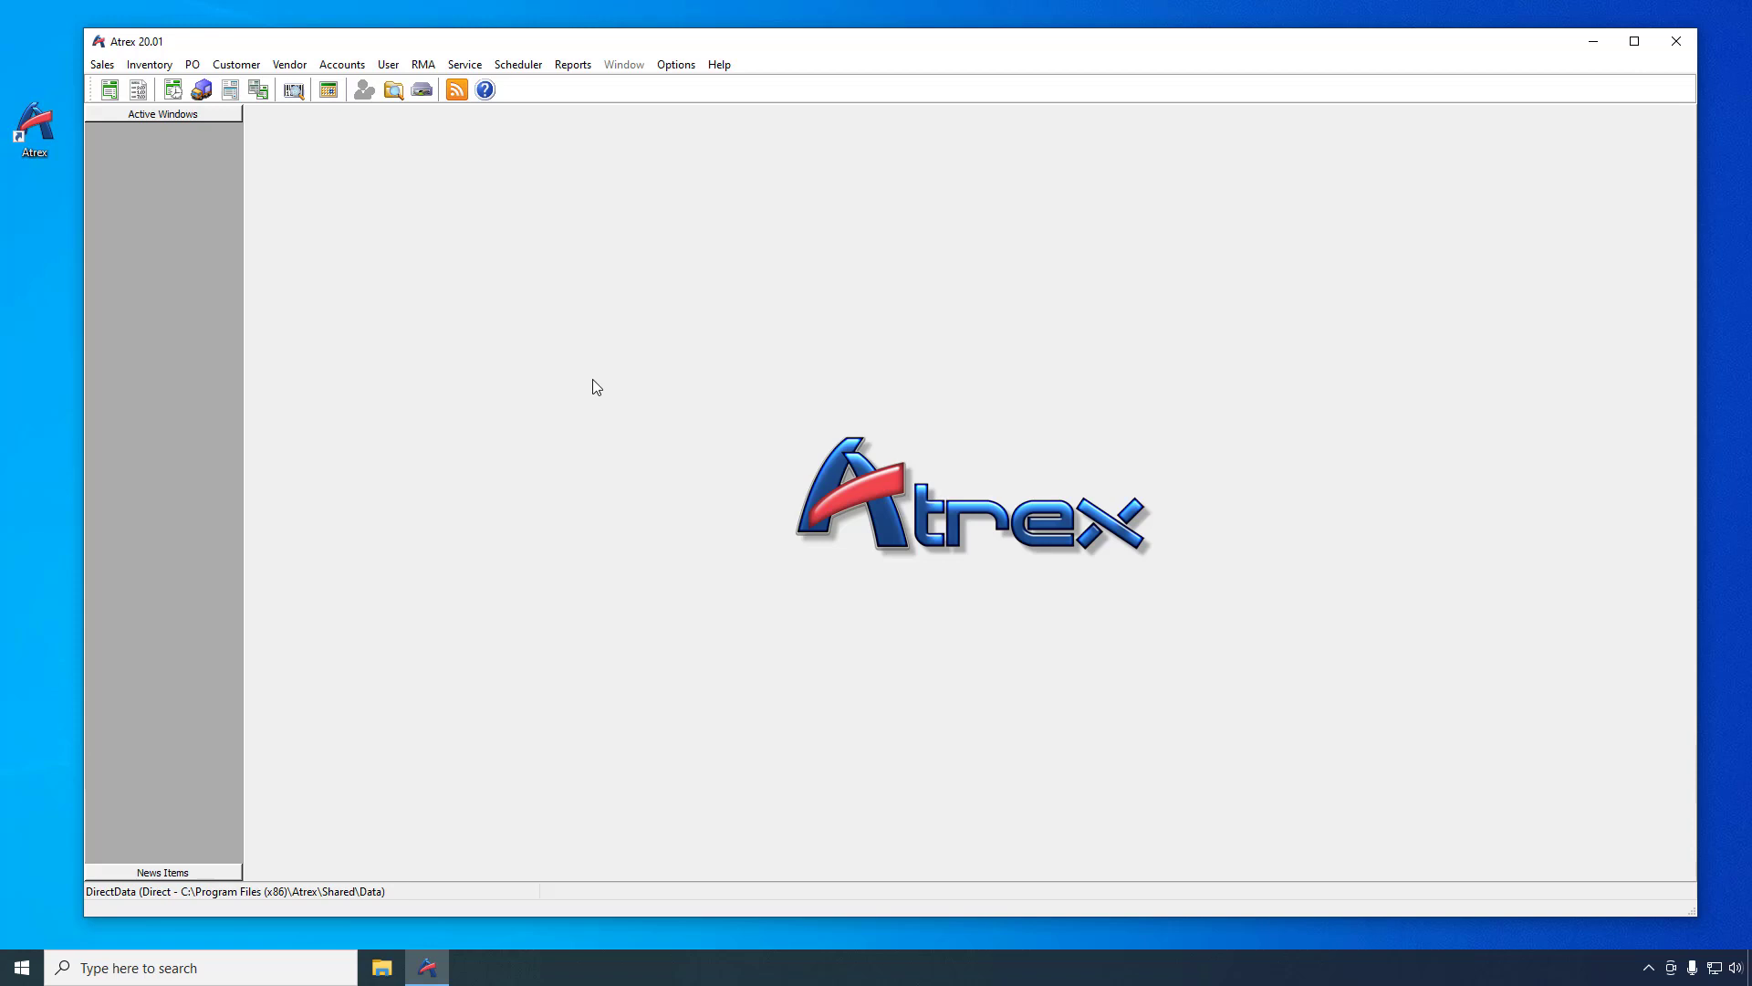
click(170, 65)
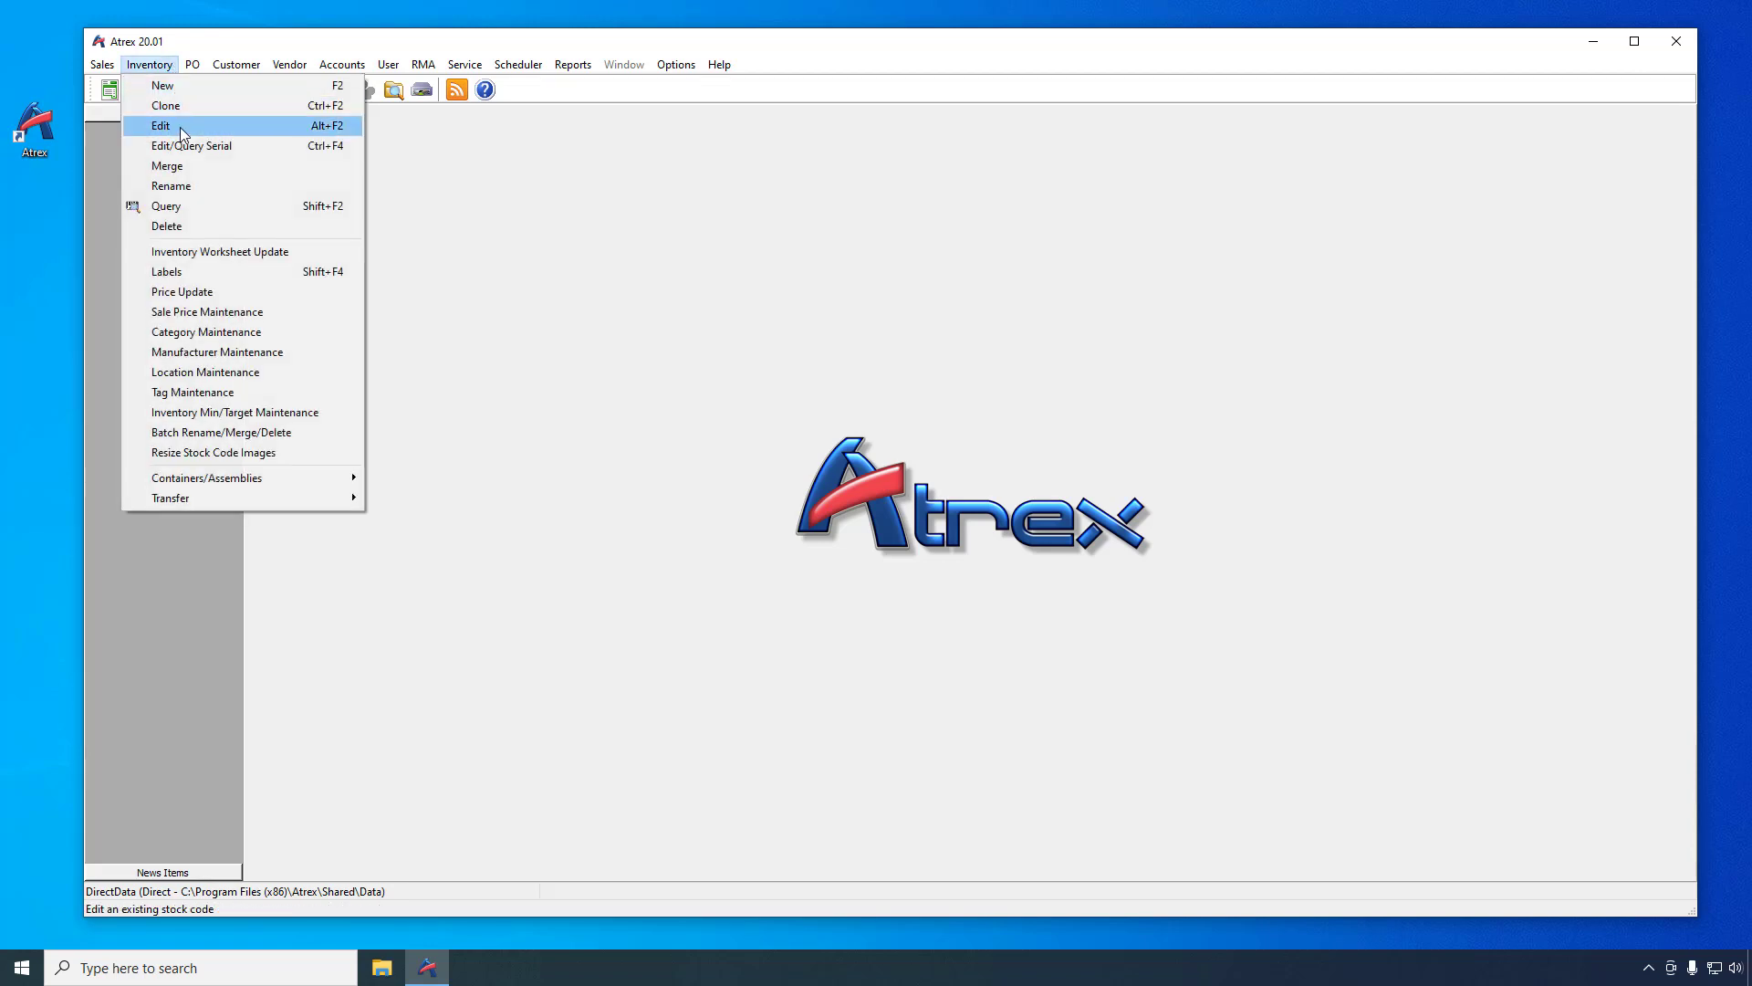
click(173, 185)
click(812, 543)
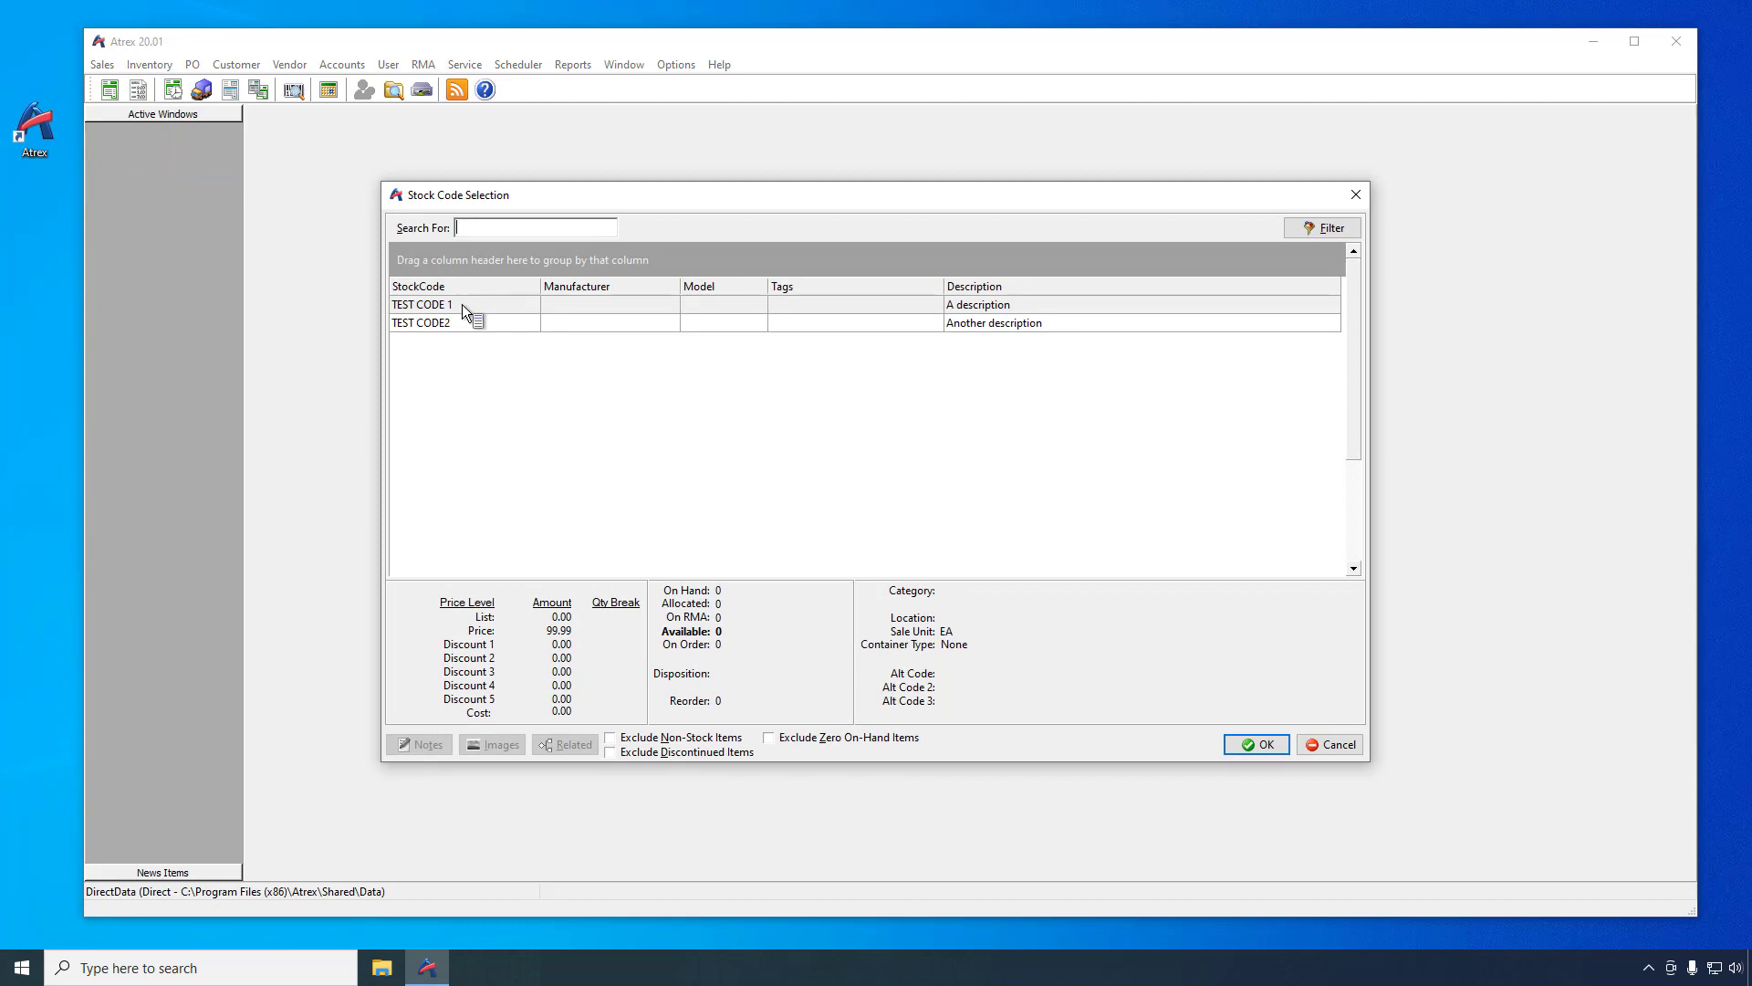
double_click(450, 325)
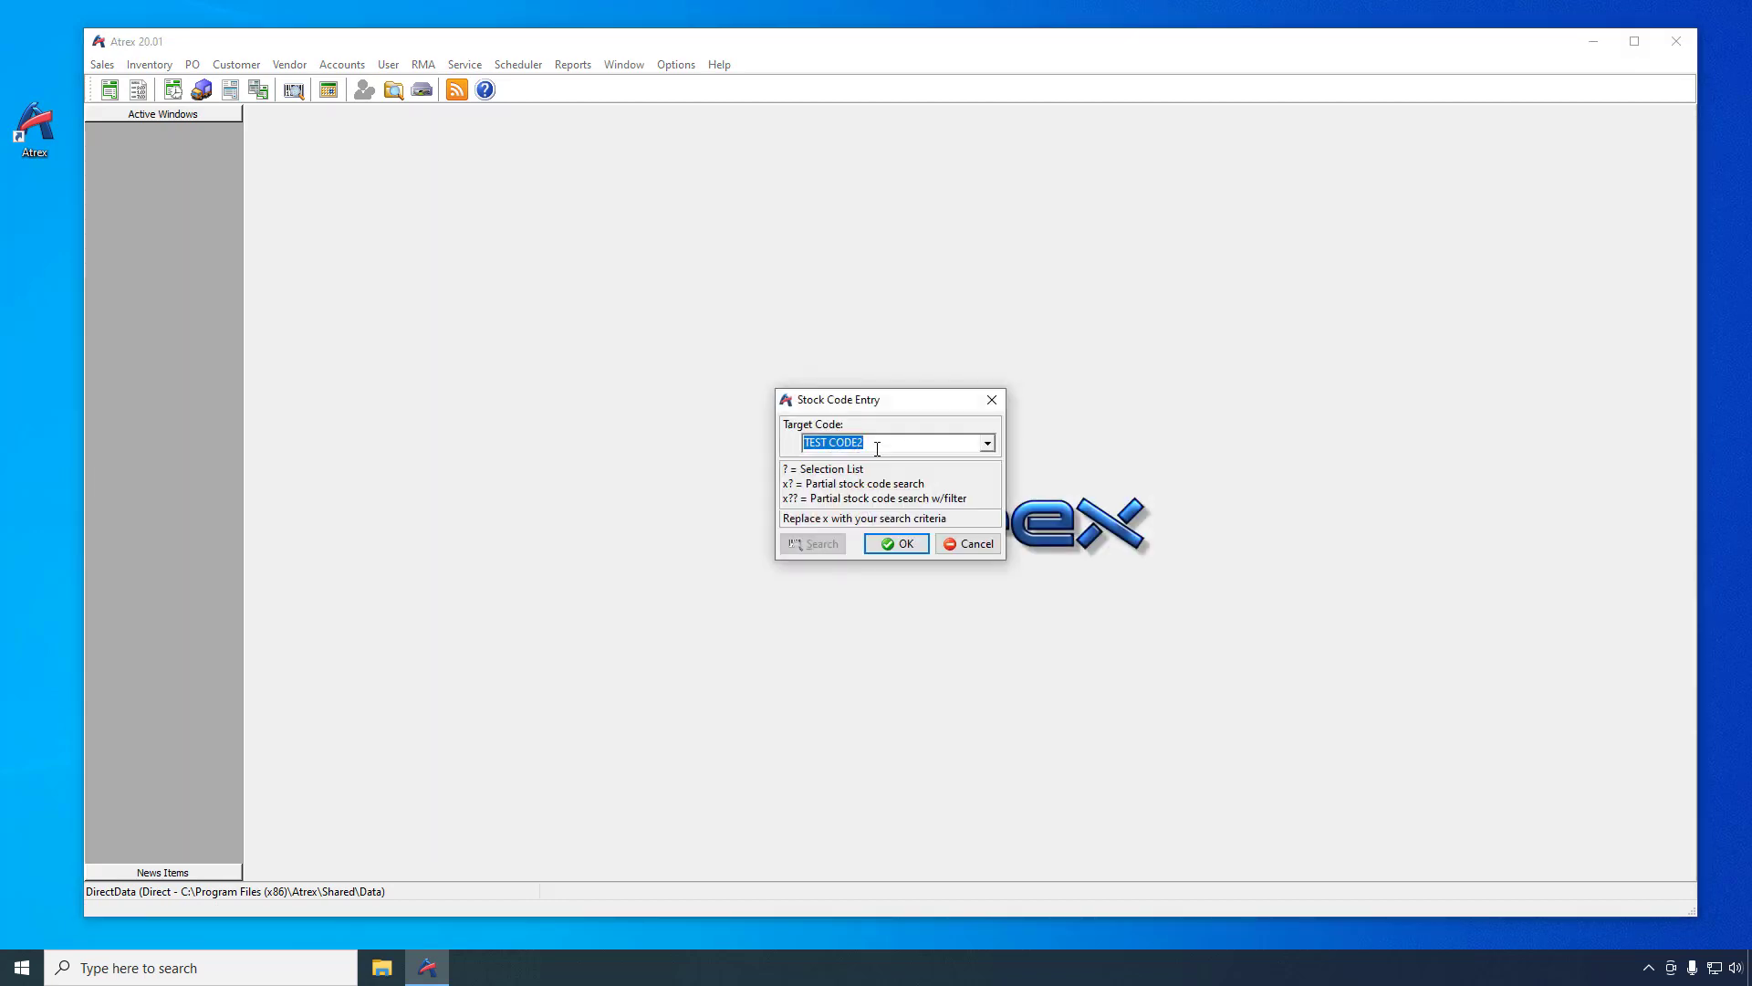
click(860, 443)
click(878, 544)
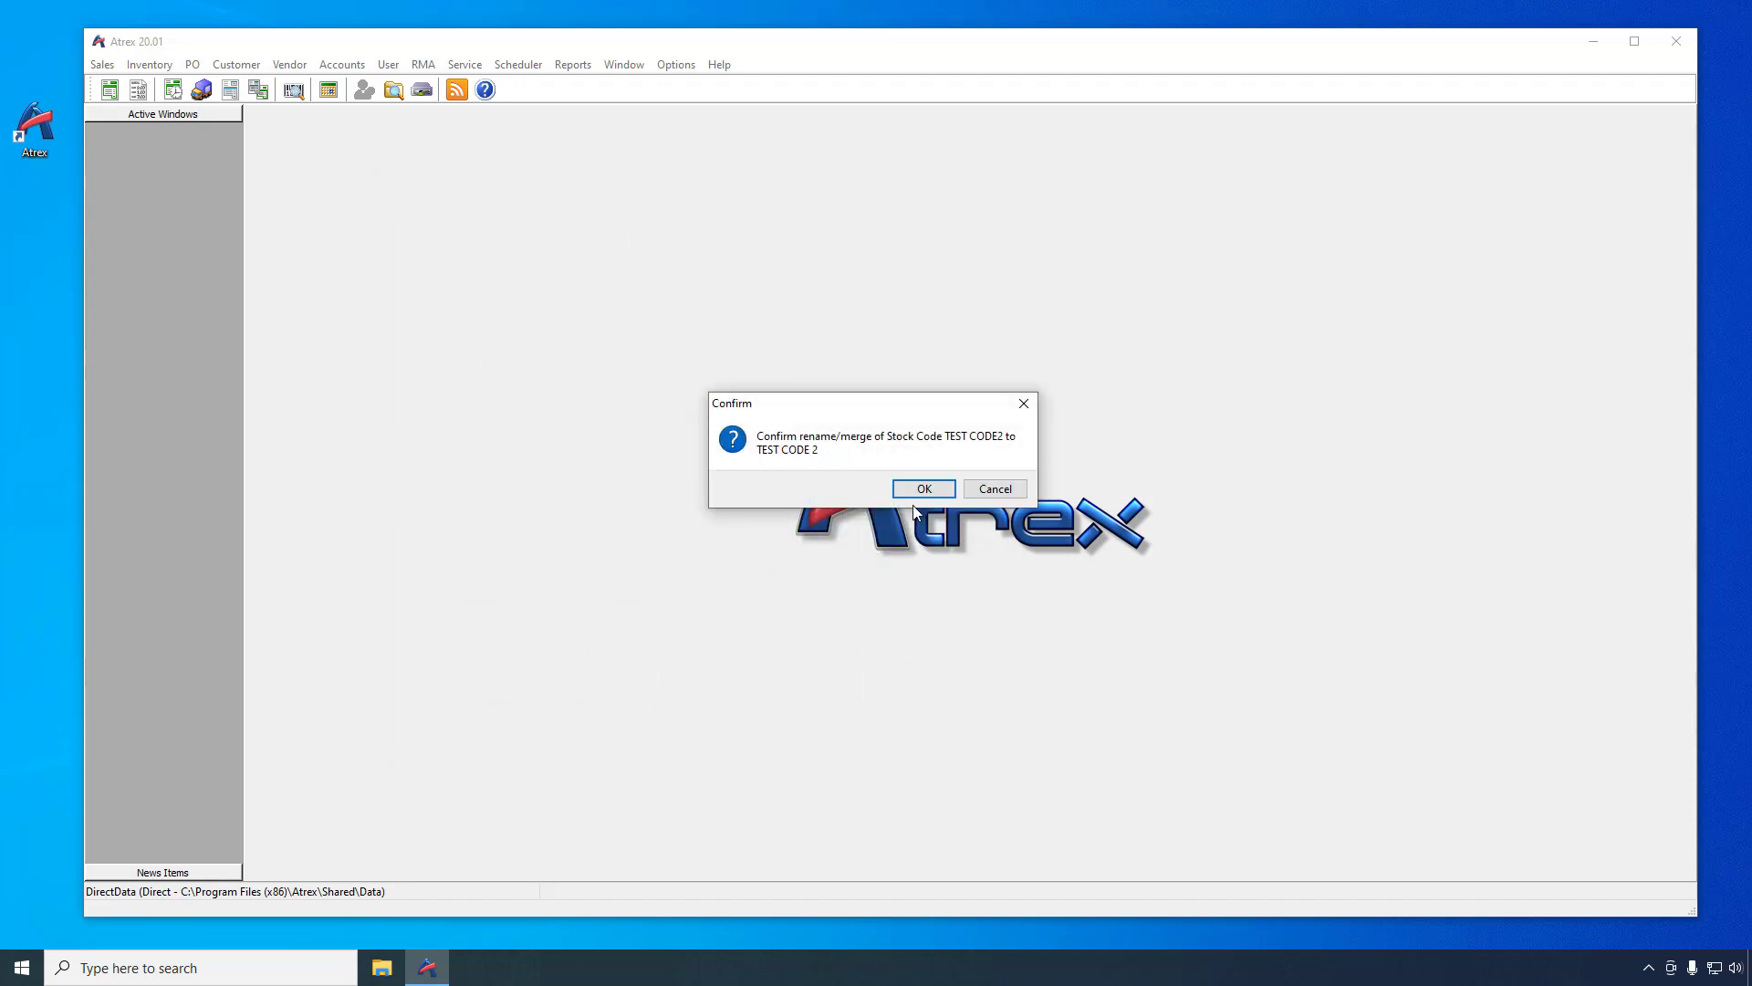
click(921, 490)
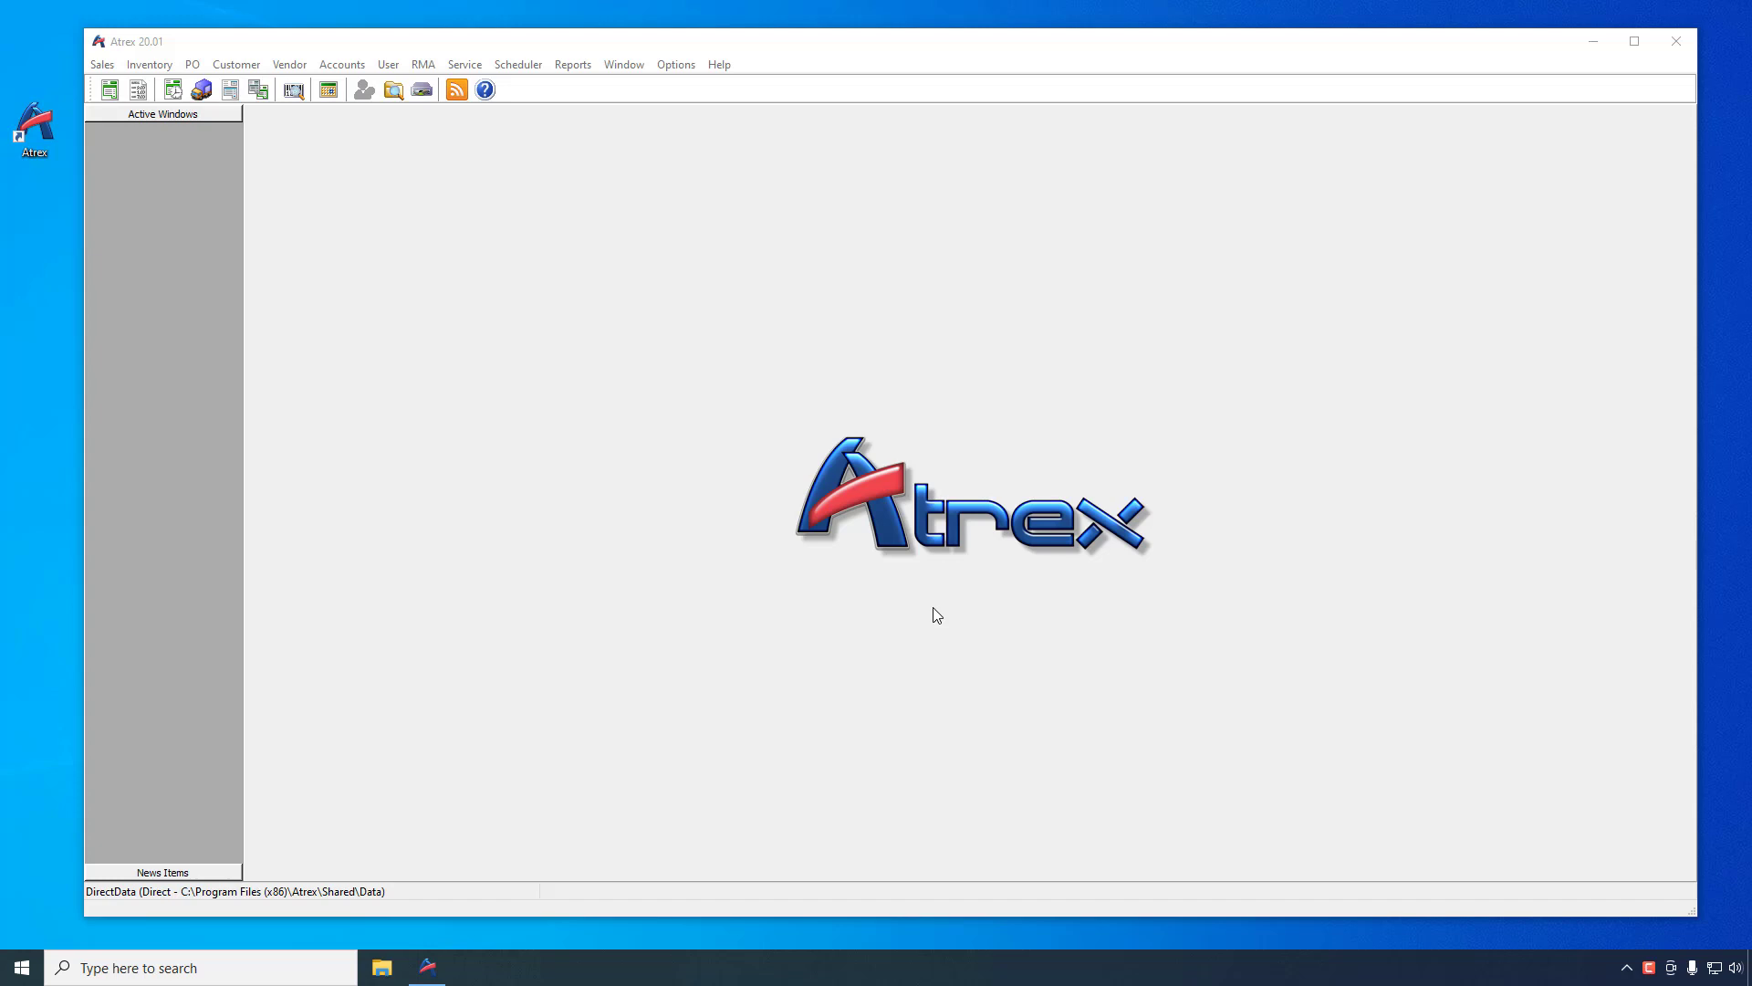
Create vendor code TEST VENDOR with vendor name 'A Test Vendor' and save it
click(293, 66)
click(293, 66)
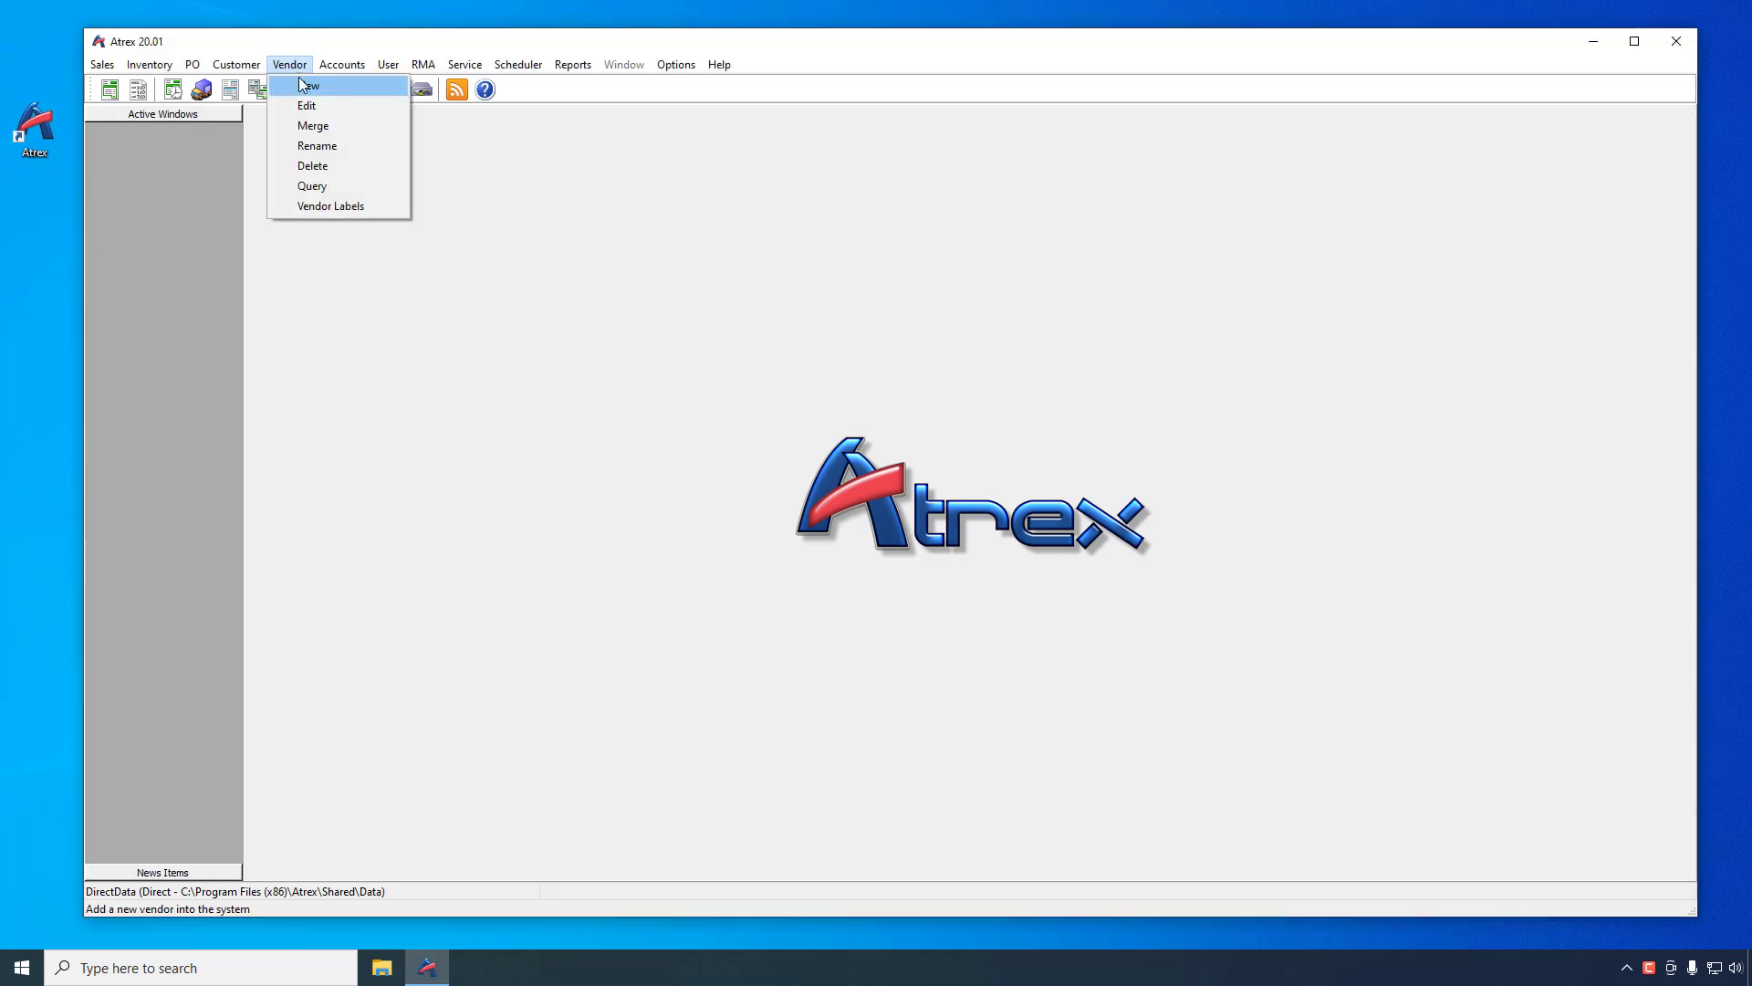
click(303, 85)
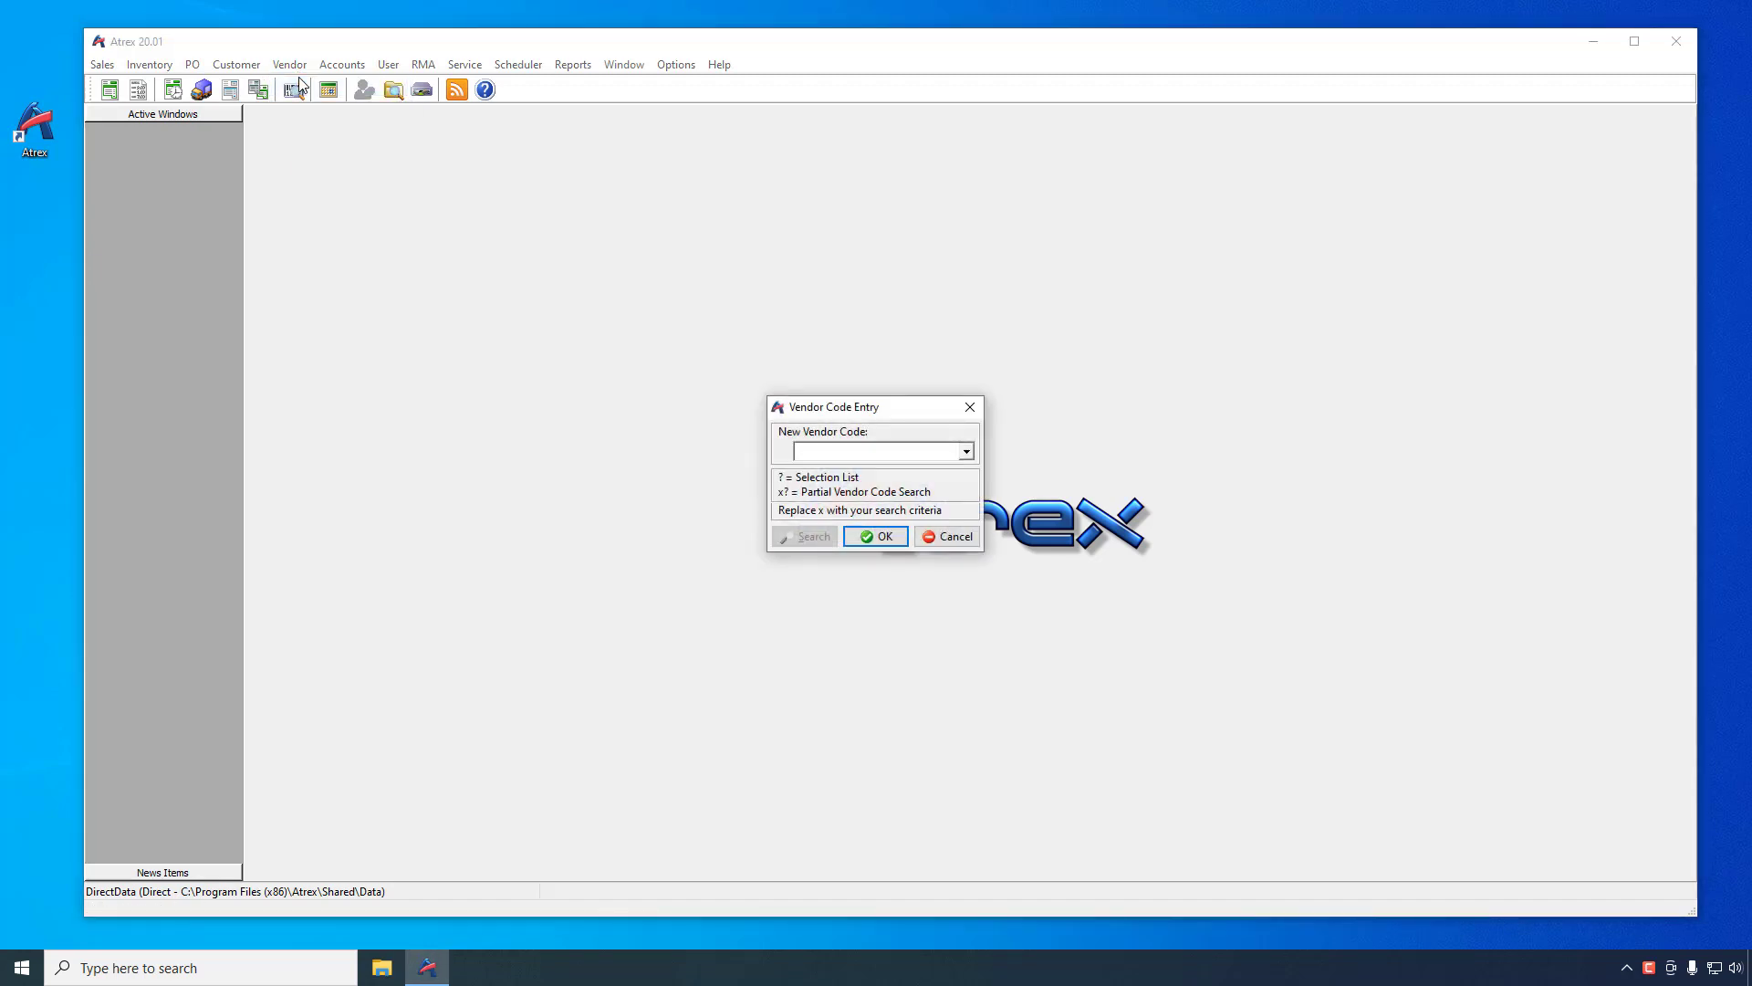
text(TEST VENDOR)
click(863, 538)
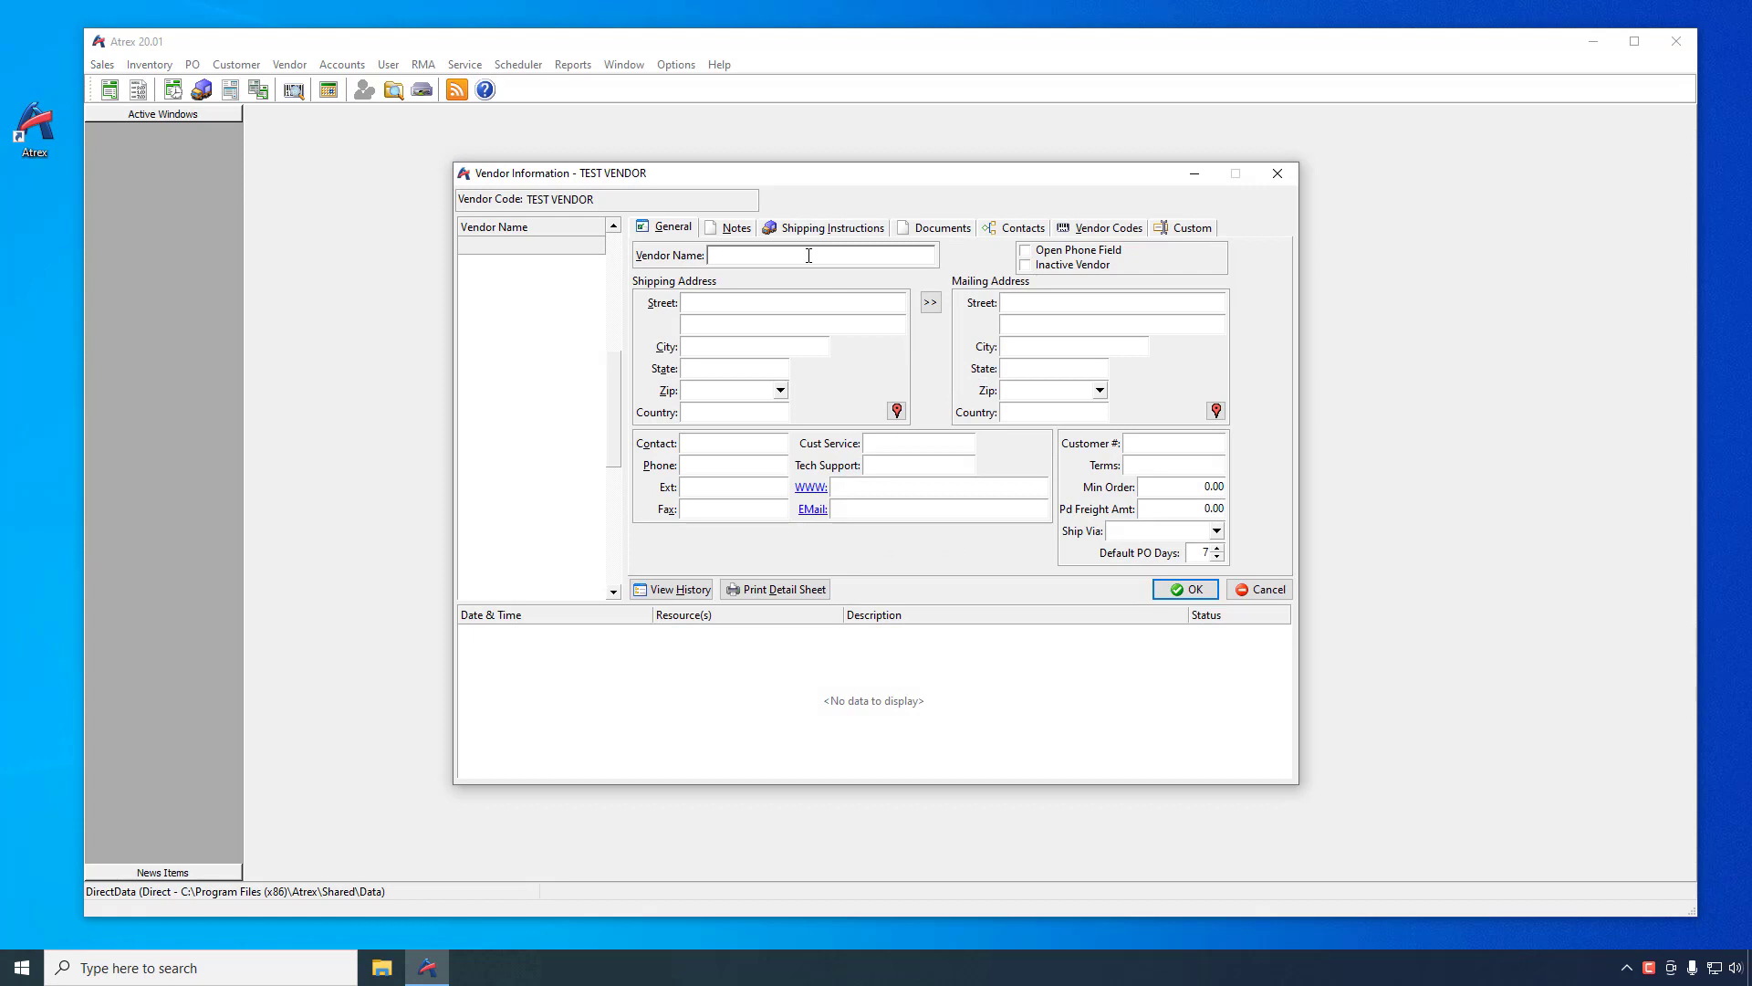
text(A Test Vendor)
click(1179, 590)
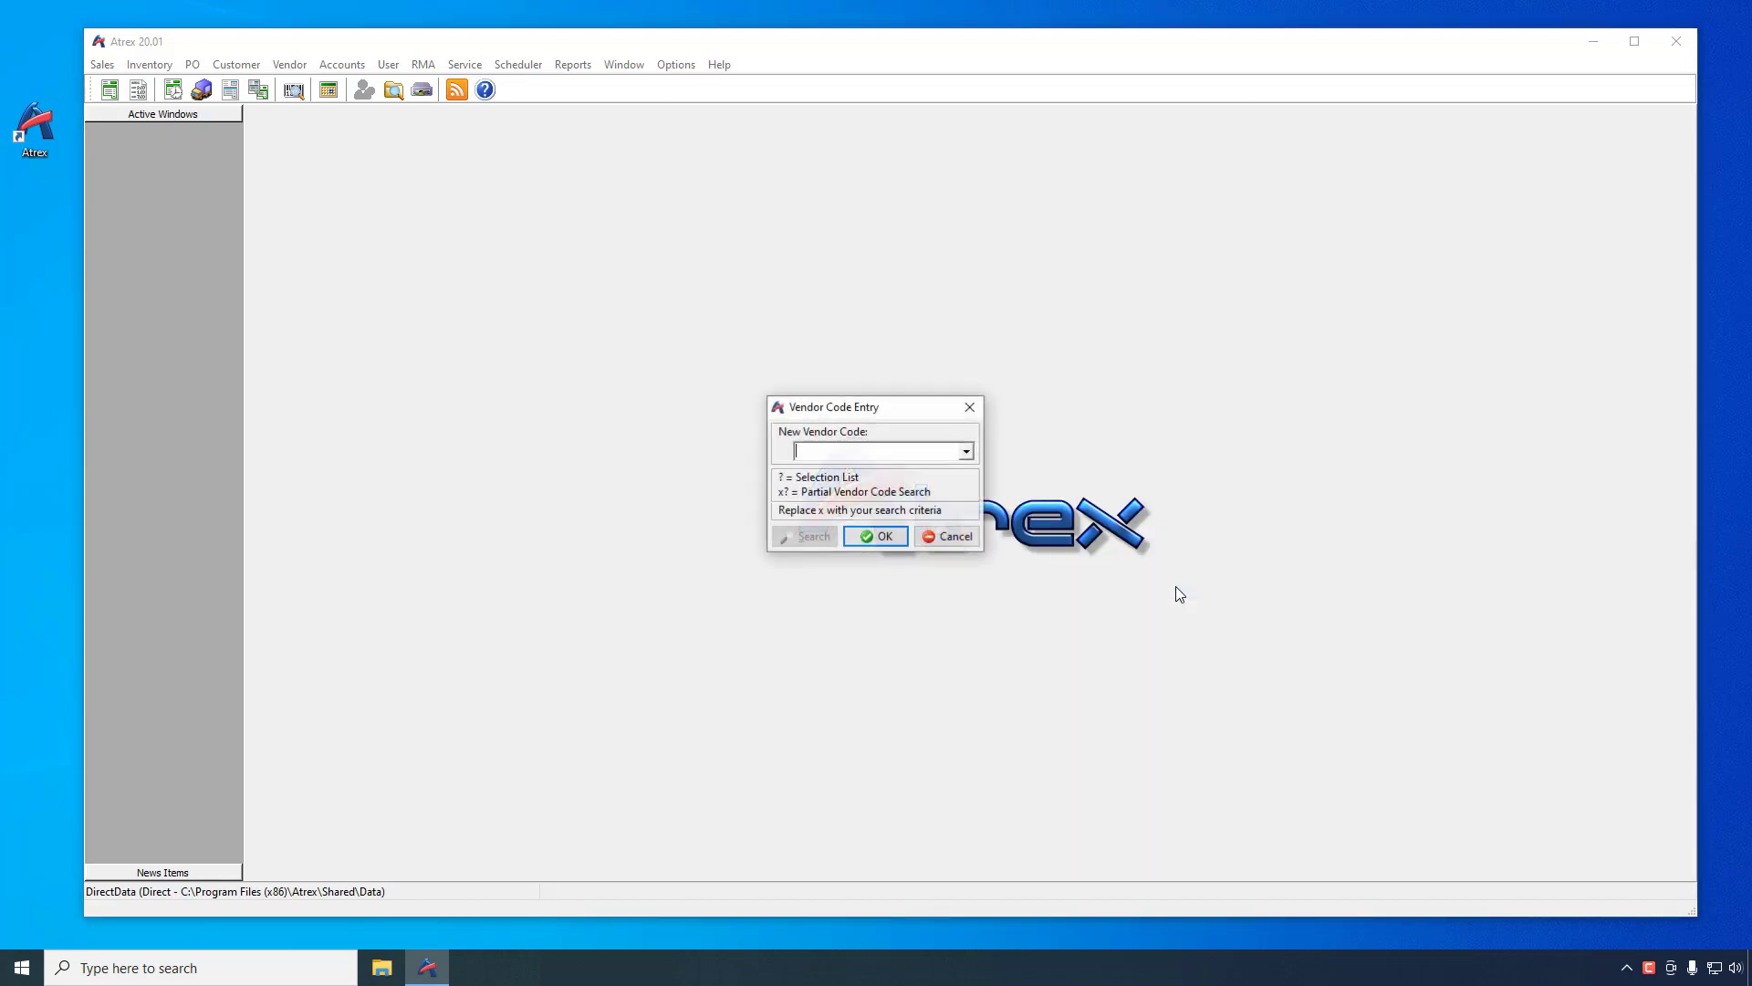
click(976, 540)
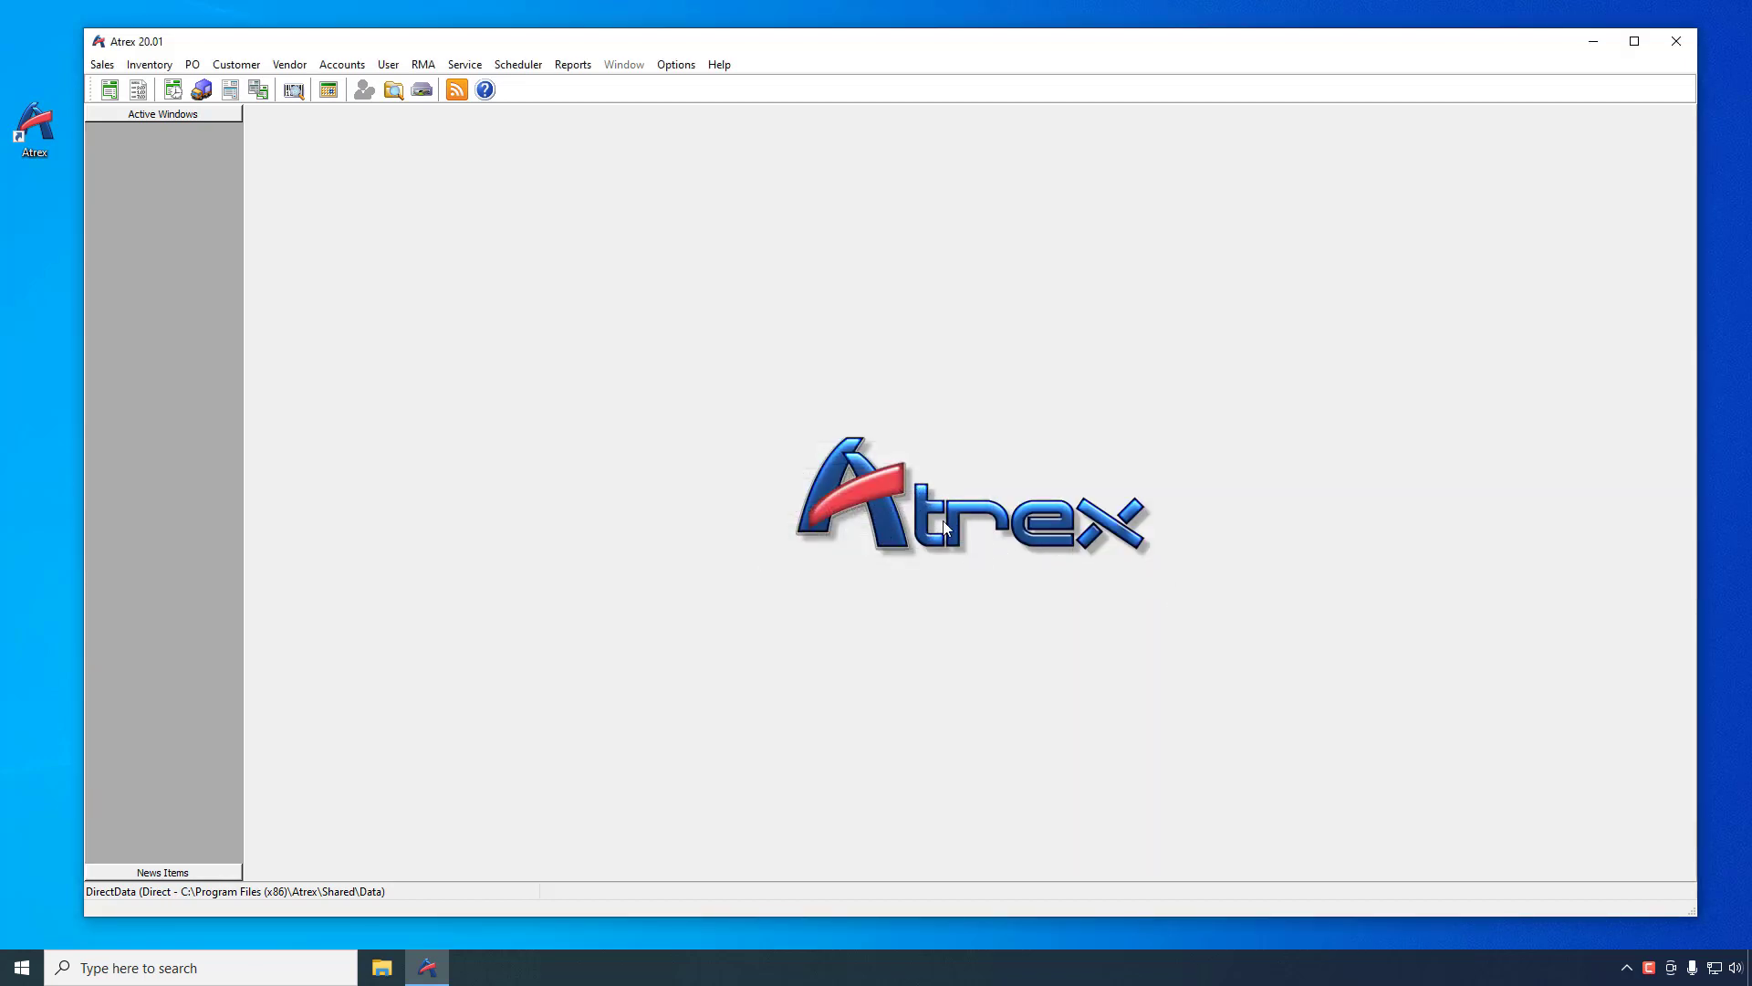
Begin a new purchase order and select TEST VENDOR from the vendor list
click(194, 65)
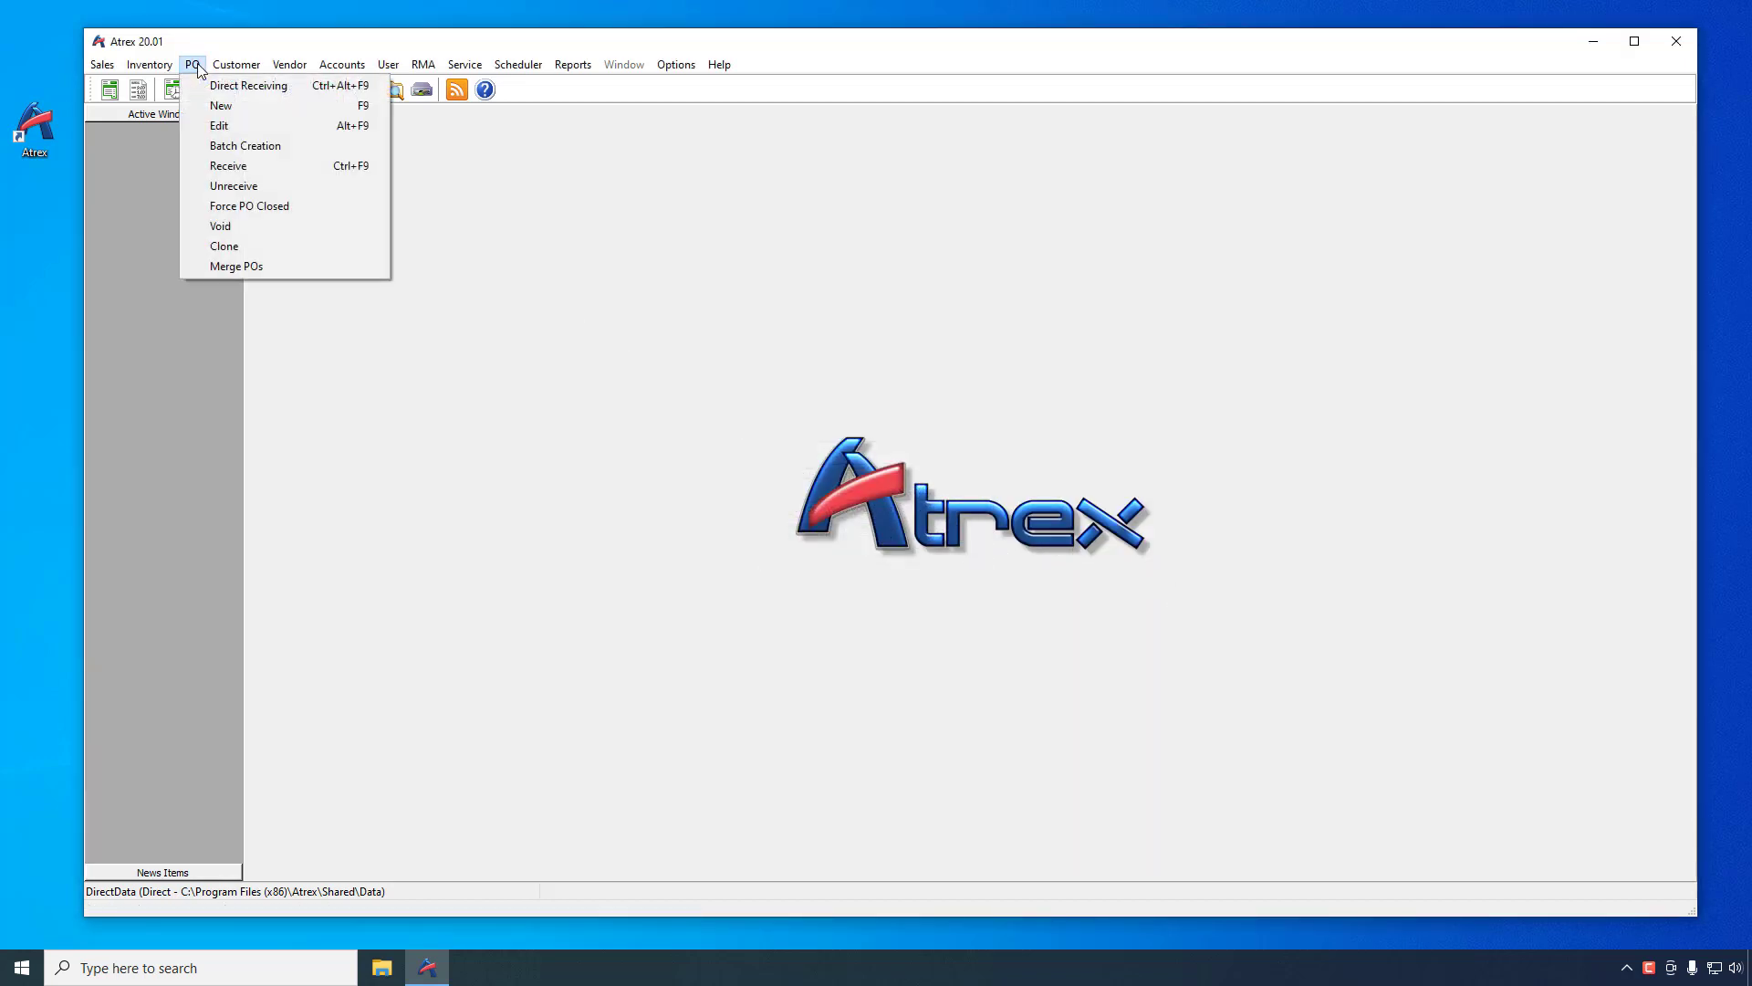
click(218, 109)
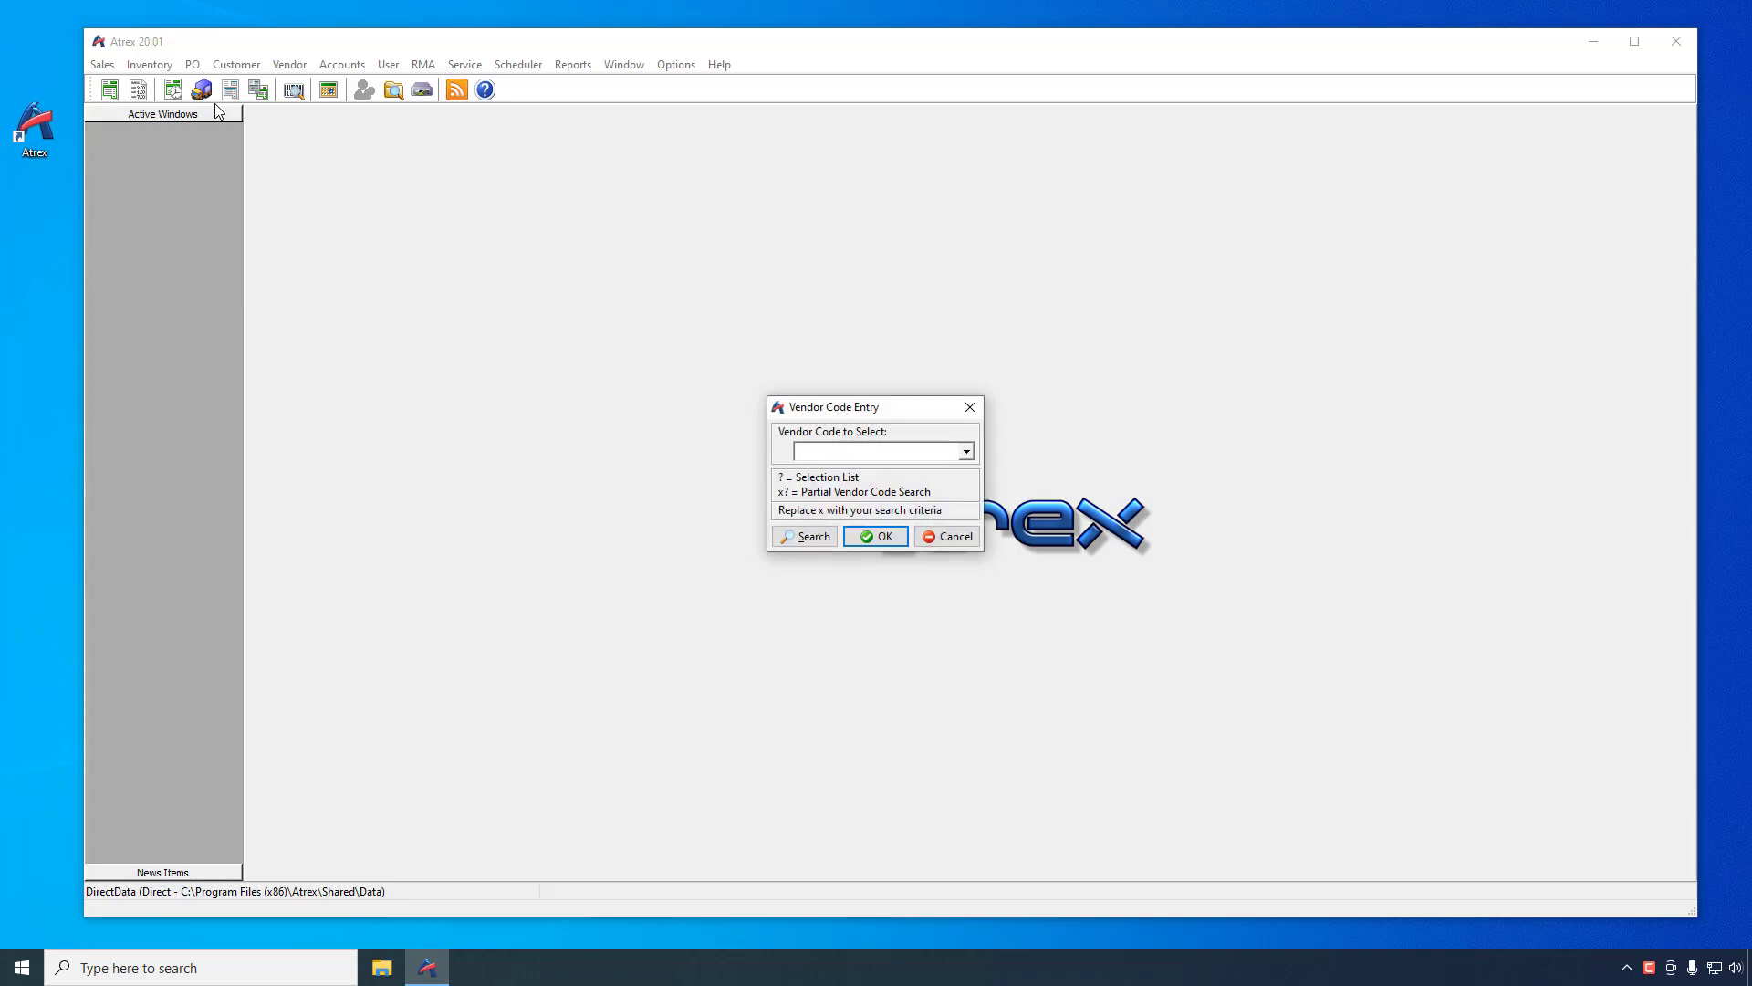
click(787, 538)
click(686, 316)
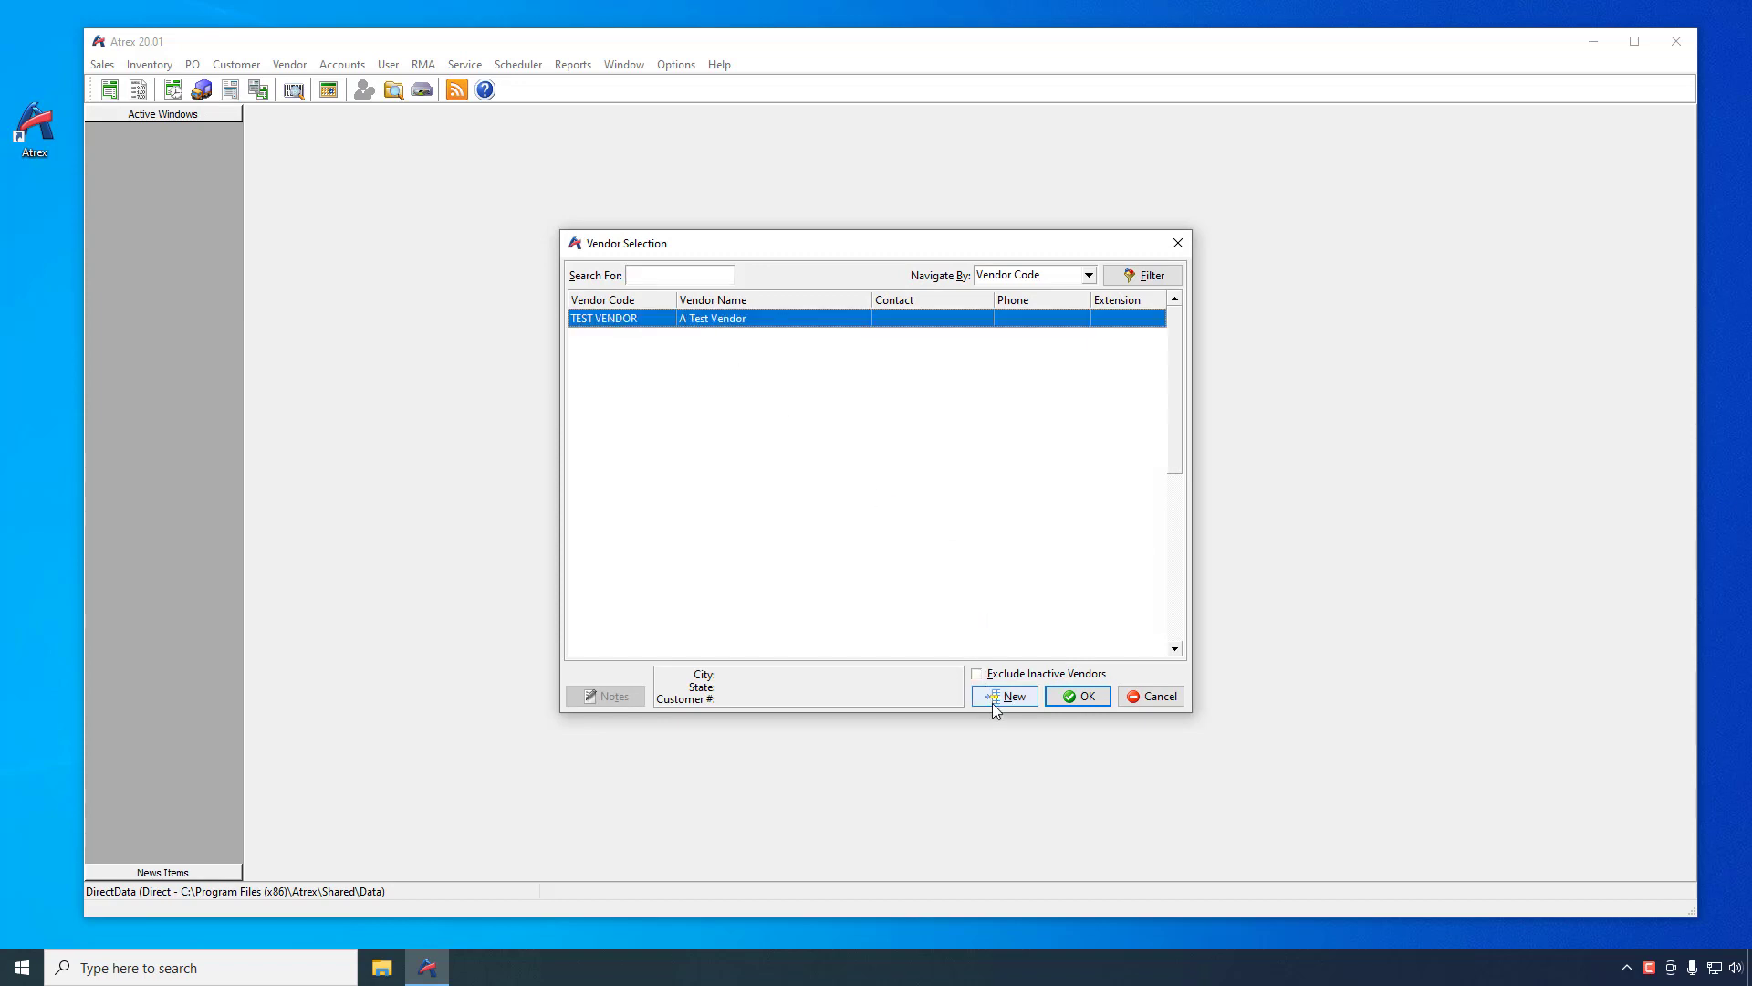
Add TEST CODE 1 to the purchase order: 10 units at cost 49.00
click(1067, 699)
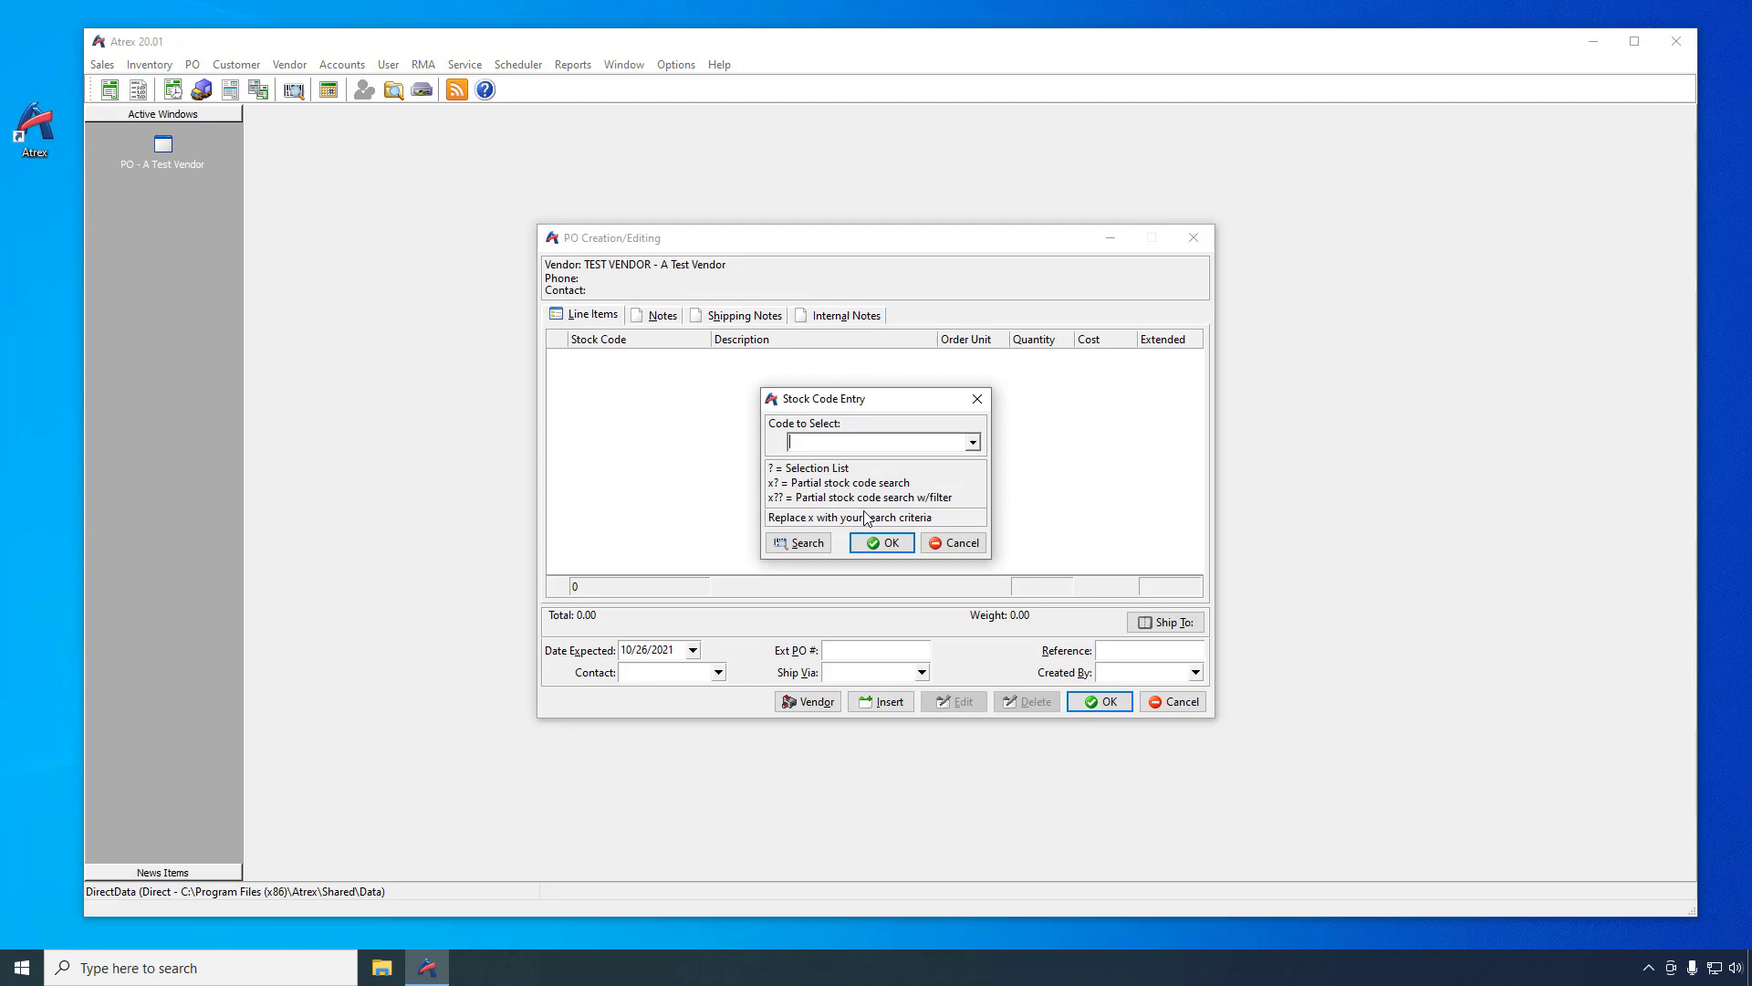
click(798, 543)
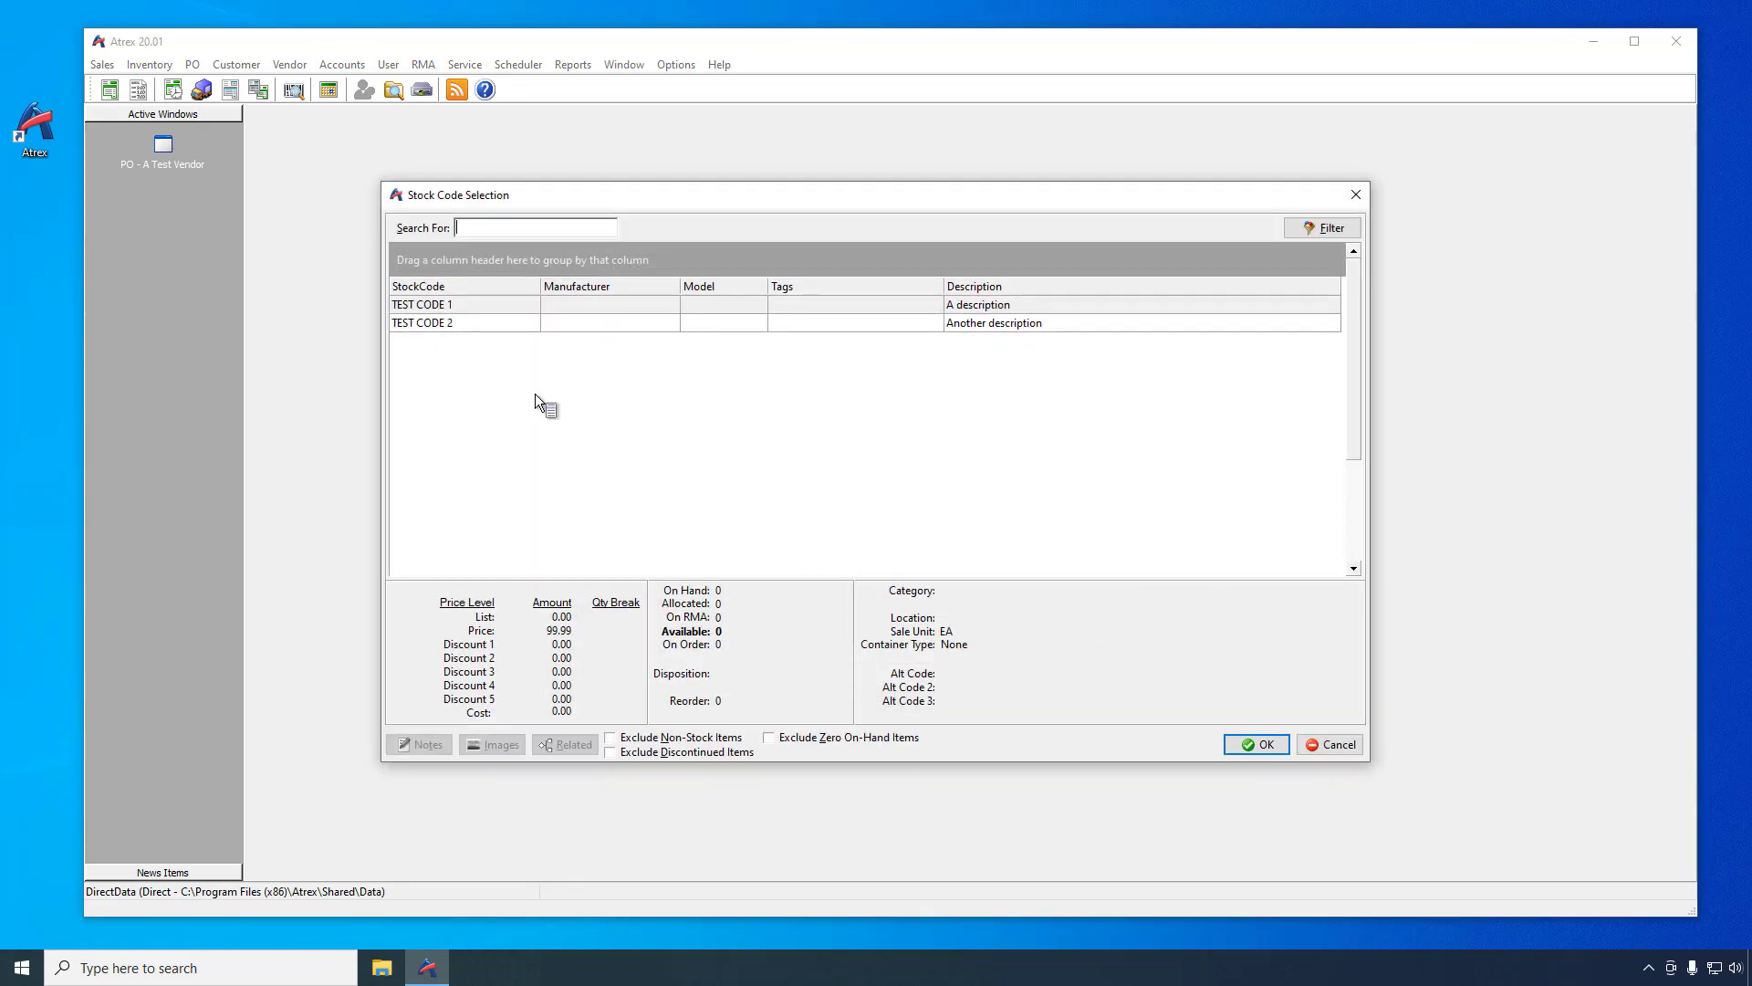
double_click(435, 307)
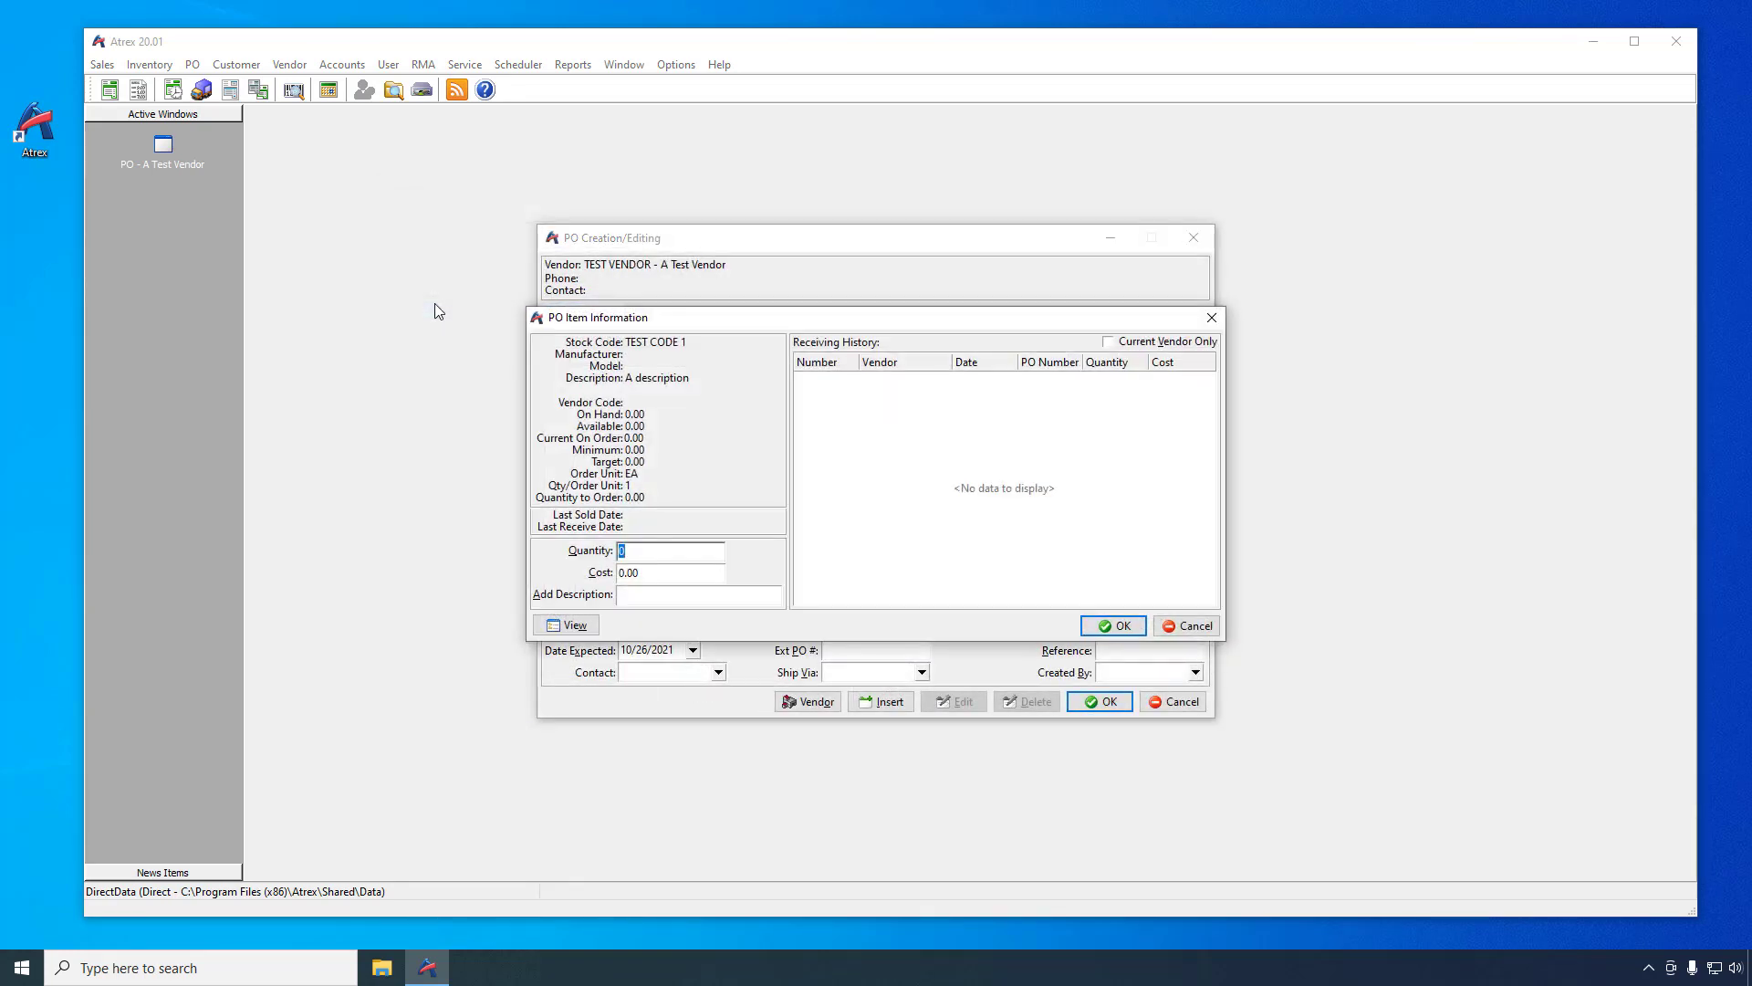
text(10)
key(Tab)
text(49)
click(1109, 625)
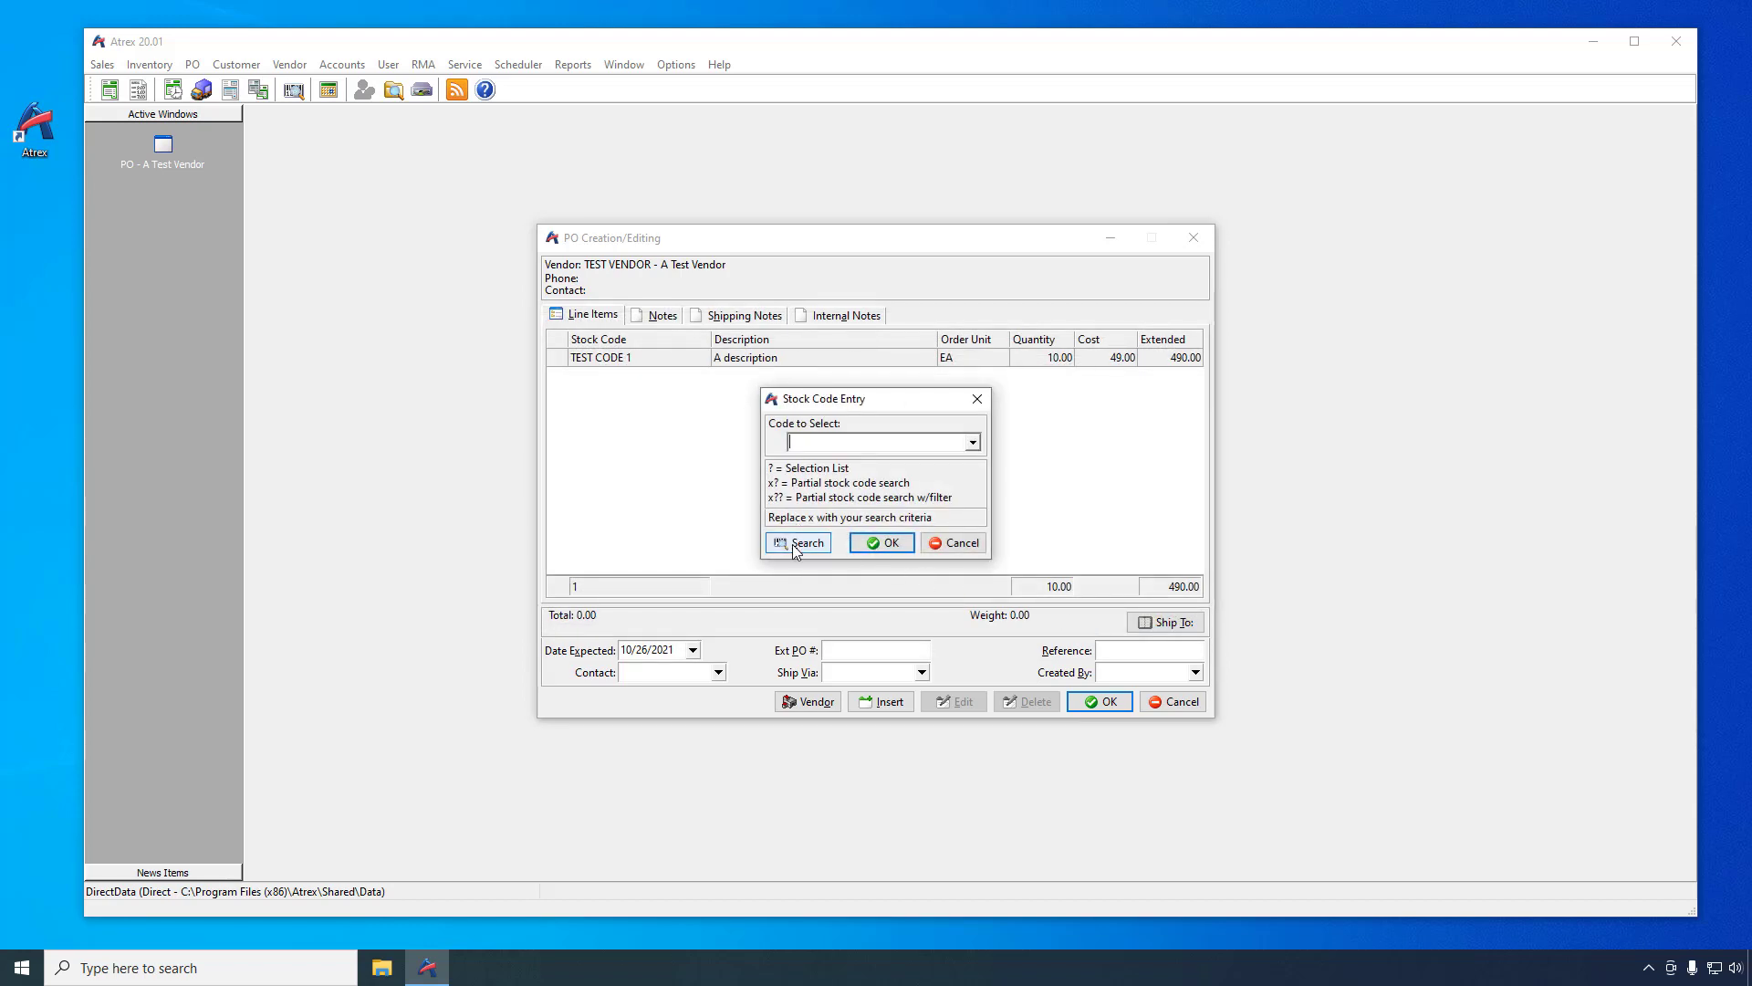
Add TEST CODE 2 at 10 units costing 19.00, then finish the order
text(TEST)
click(815, 551)
double_click(465, 327)
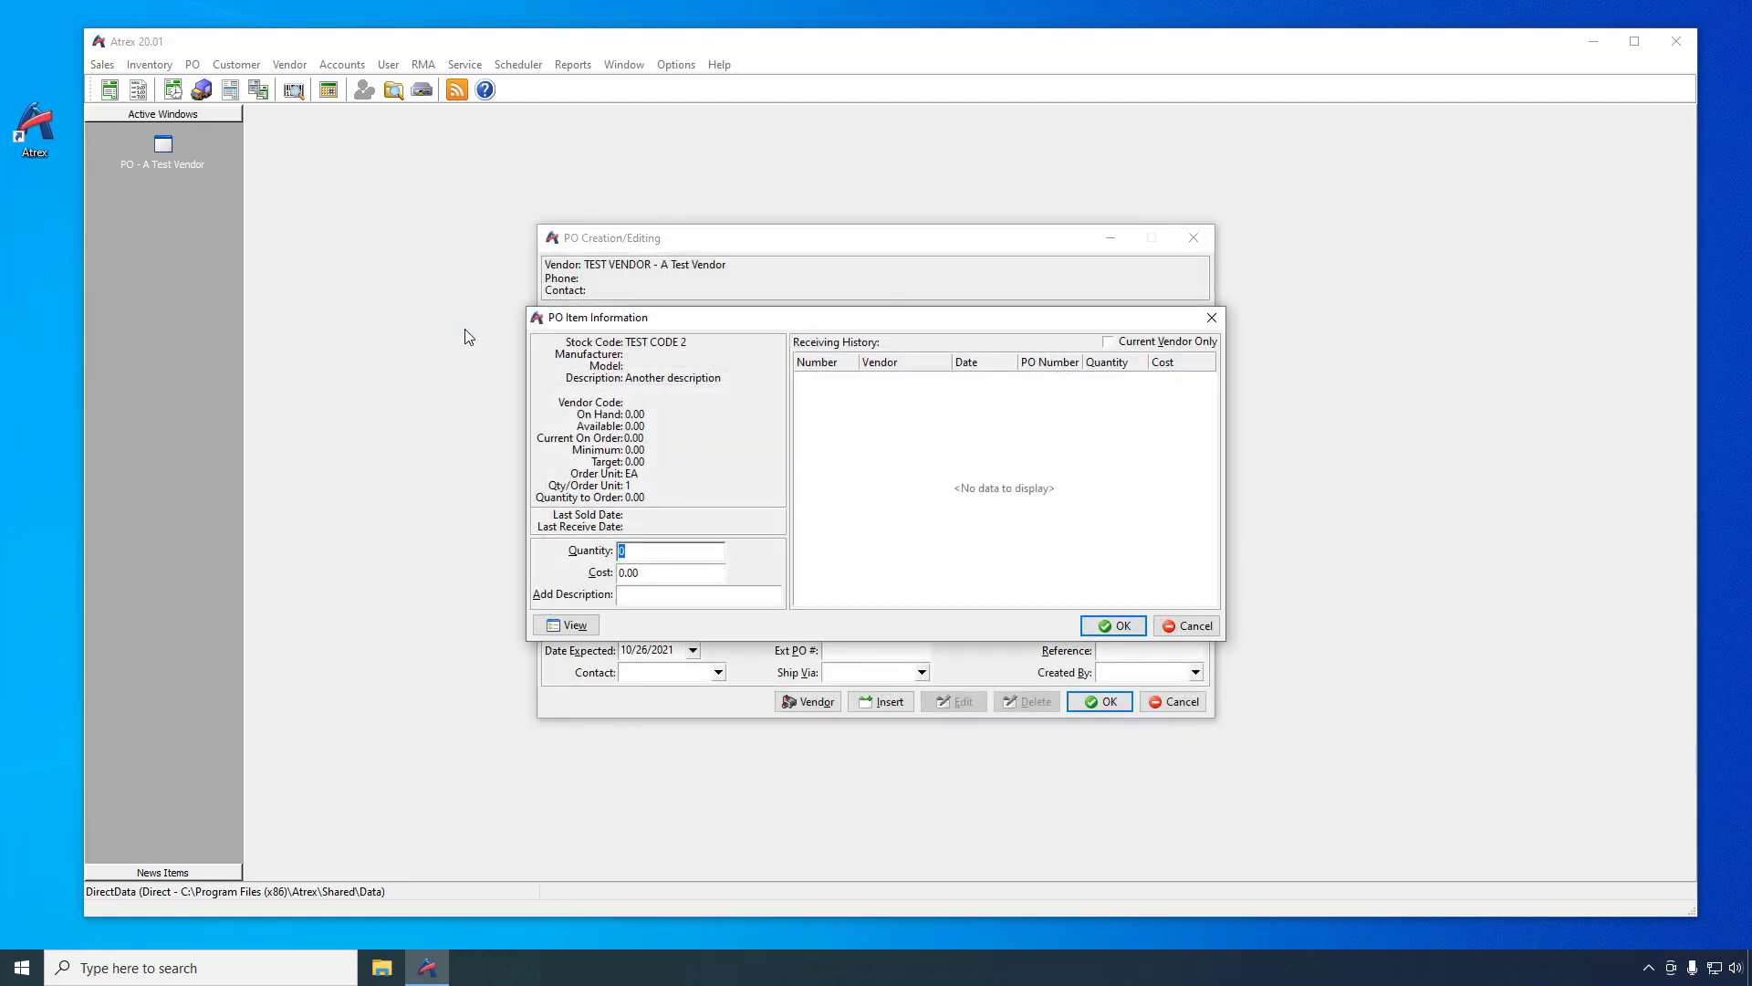
text(10)
key(Tab)
text(19)
click(1109, 623)
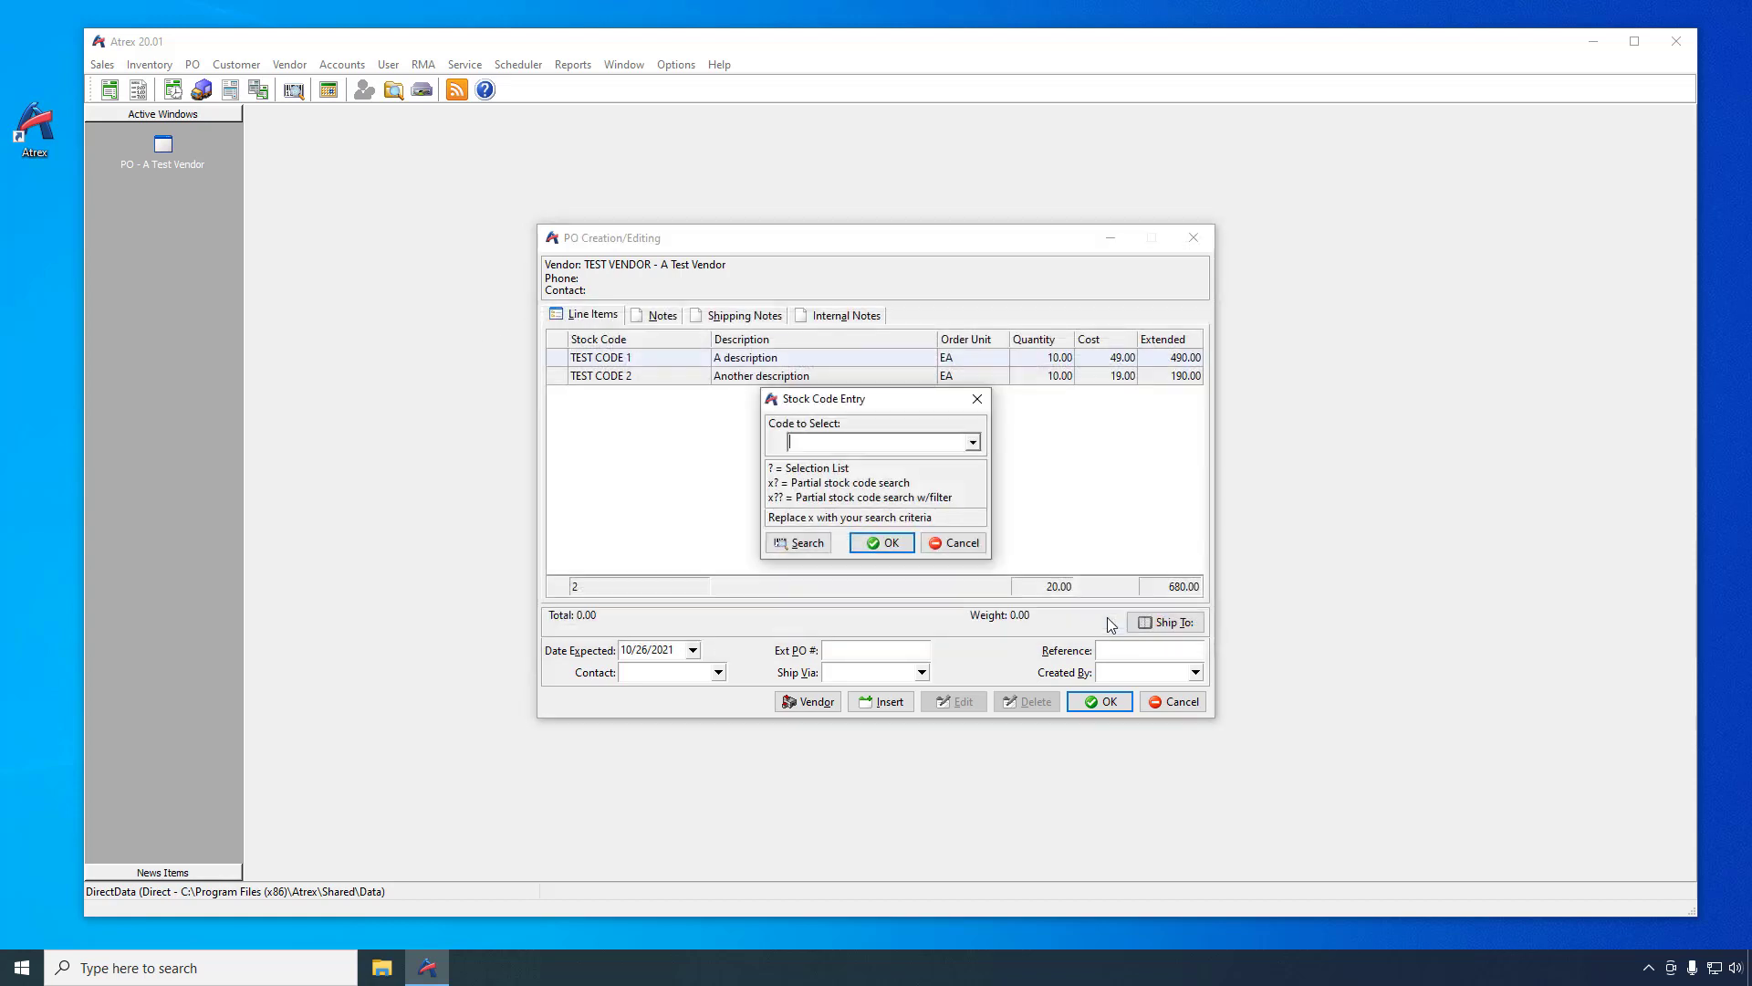
click(960, 545)
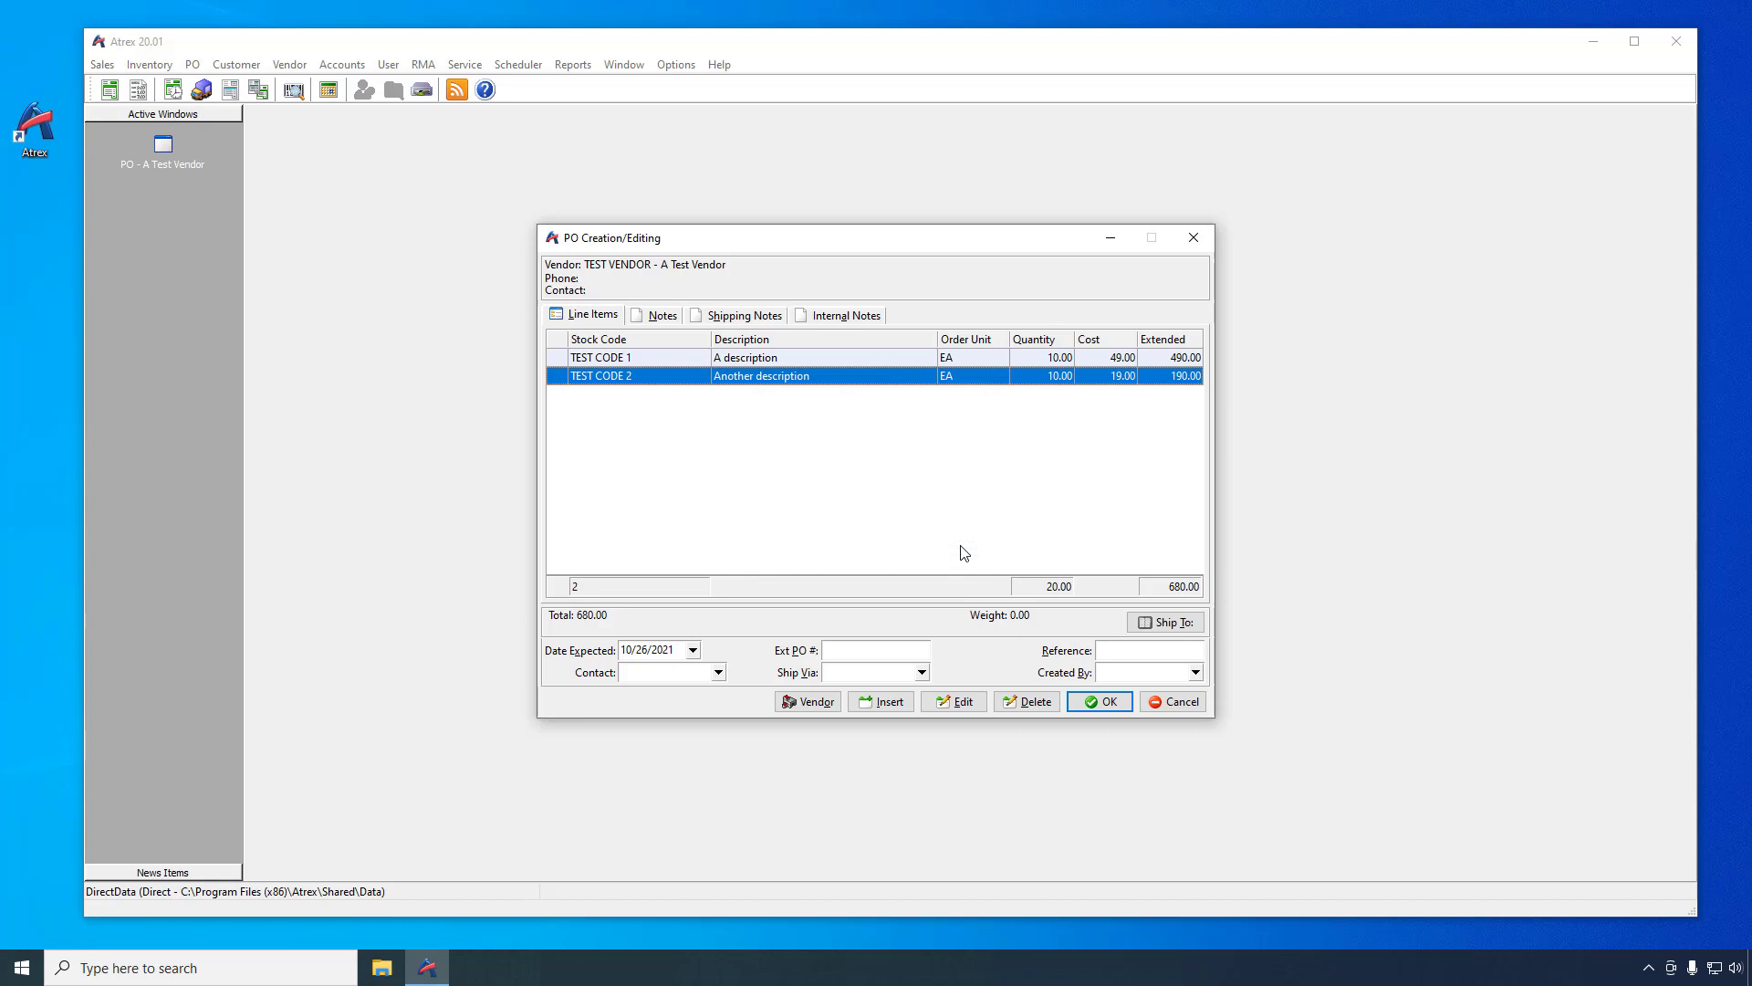
click(1096, 707)
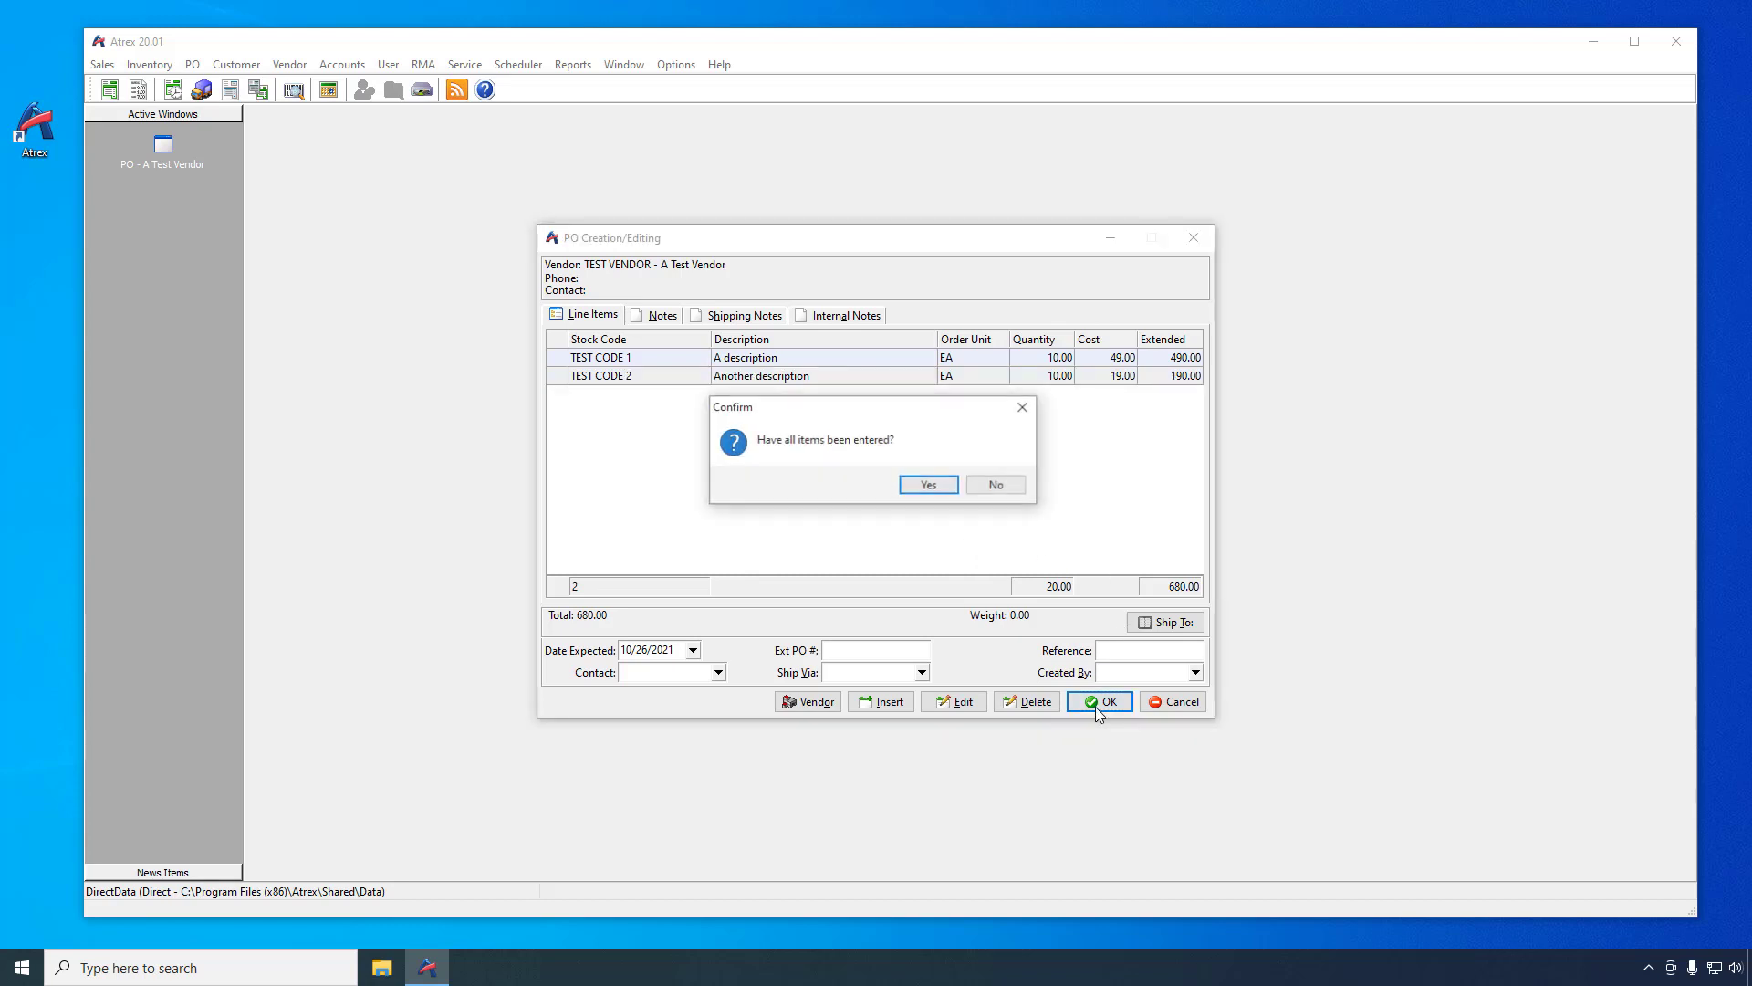
Confirm purchase order 1, preview it on Screen, then close the preview
click(927, 486)
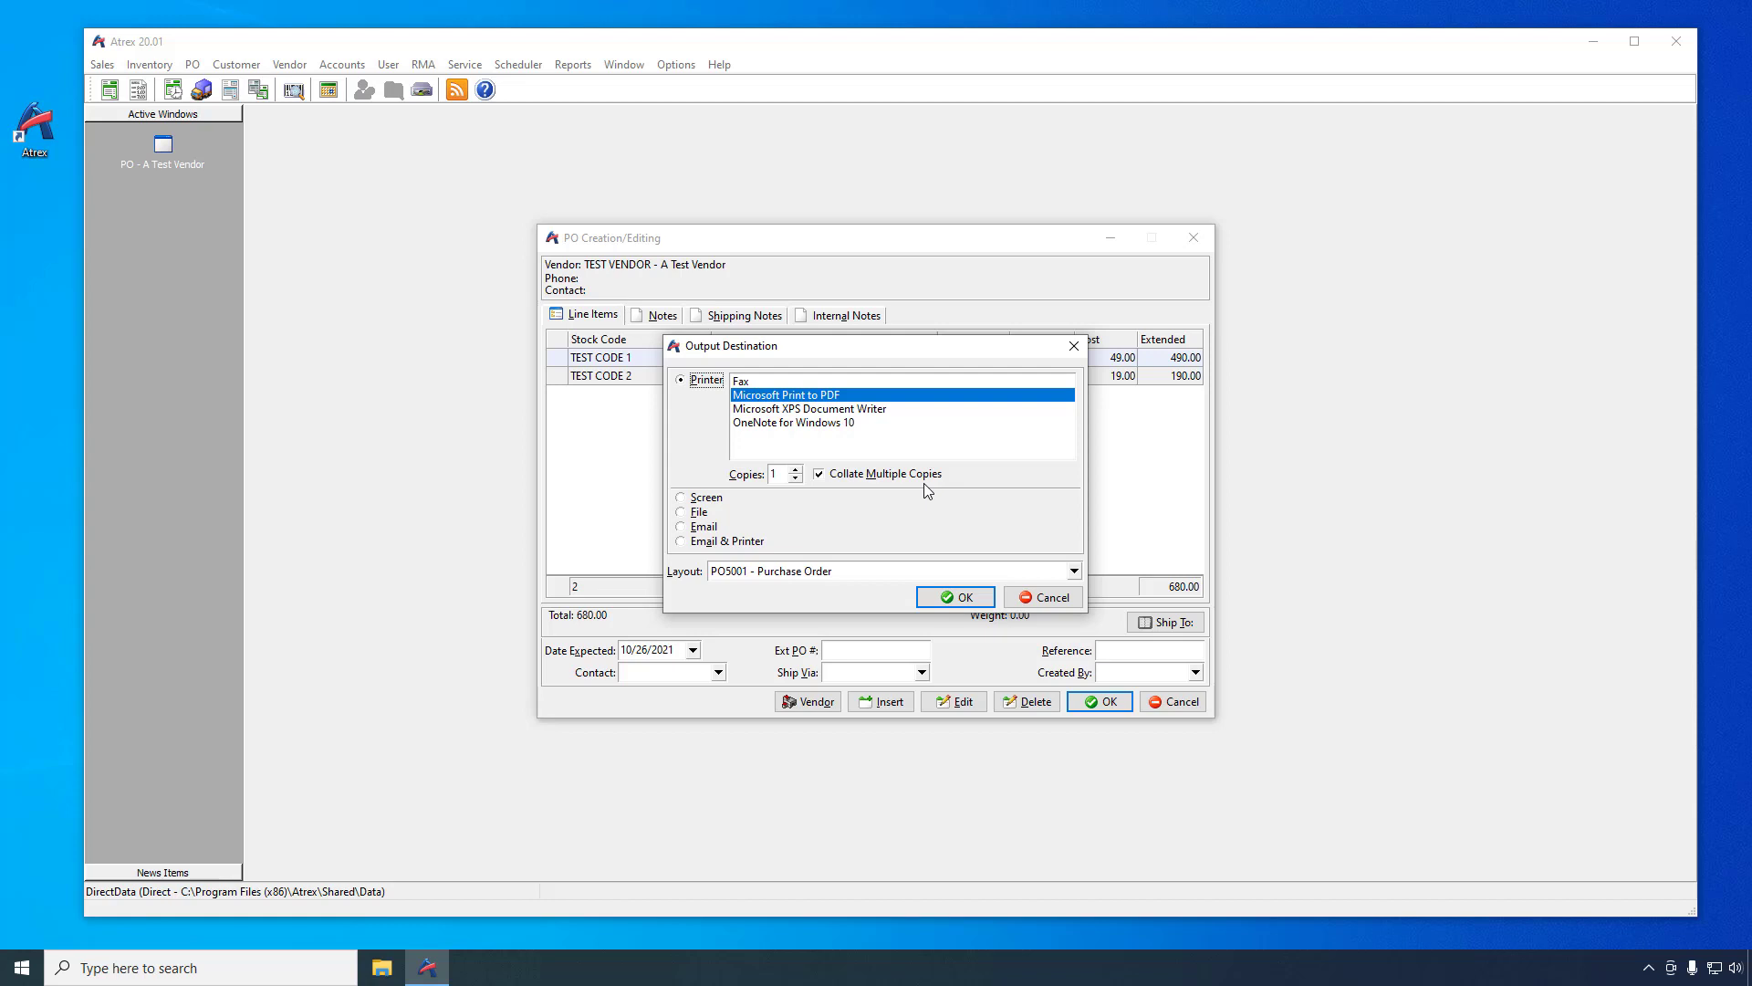
click(704, 498)
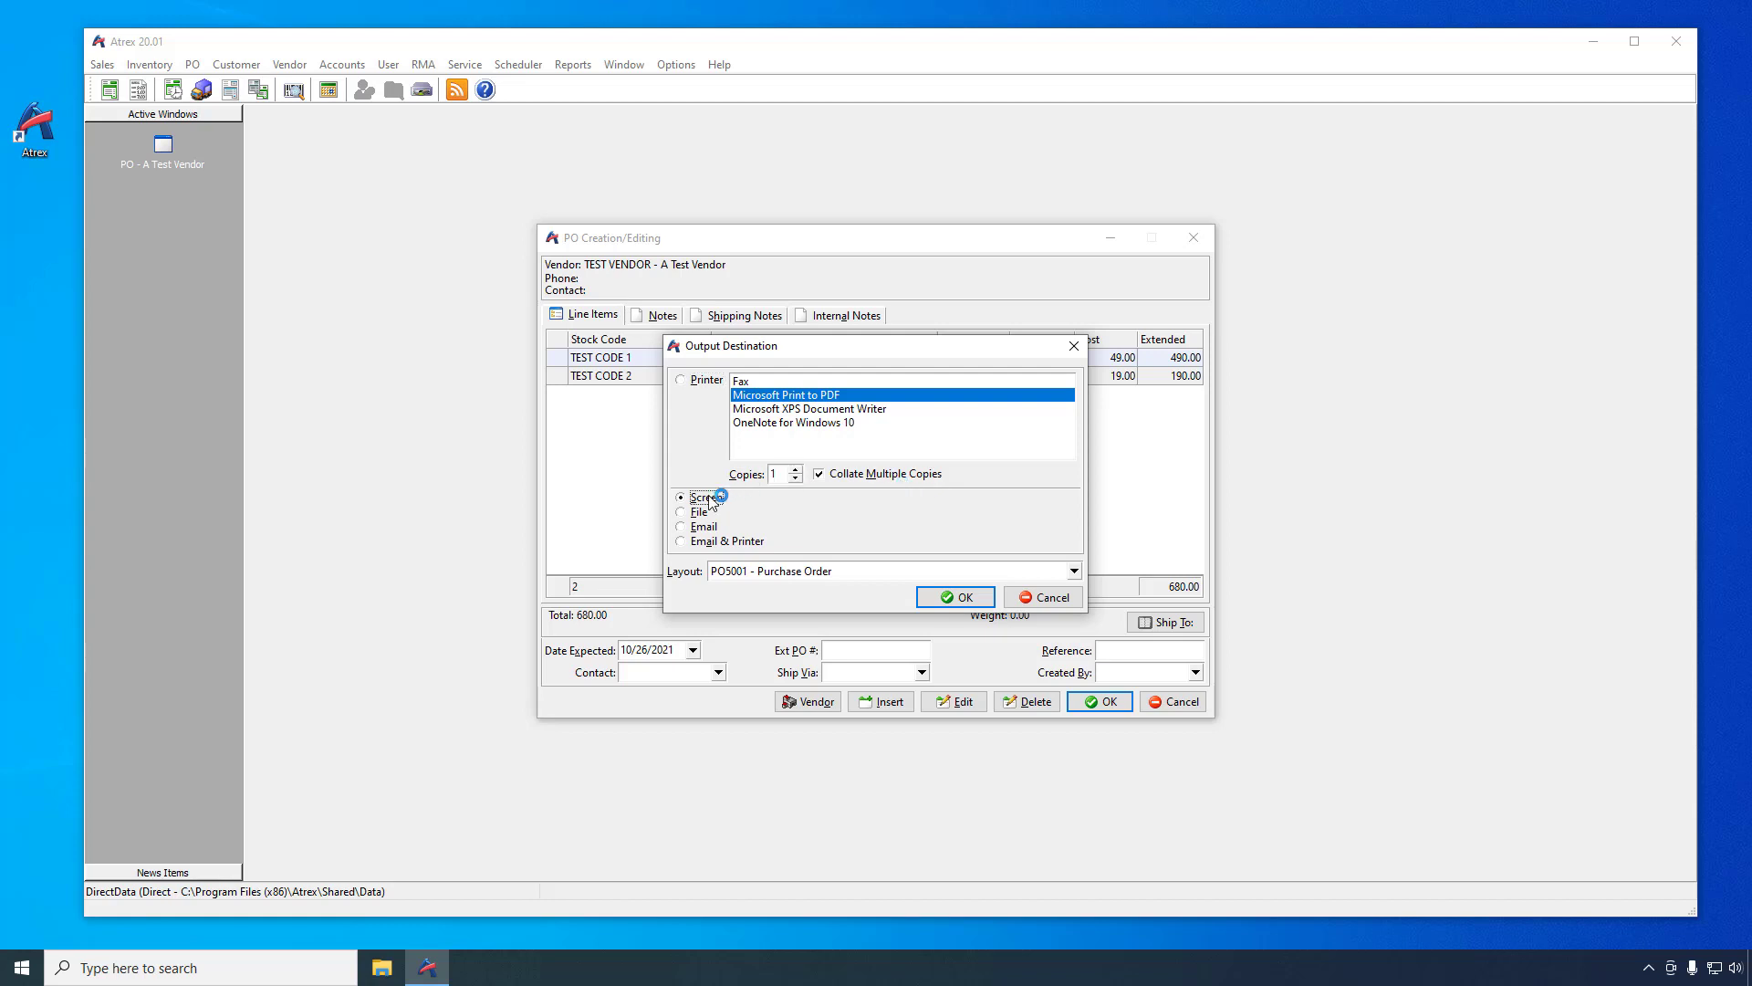
click(942, 595)
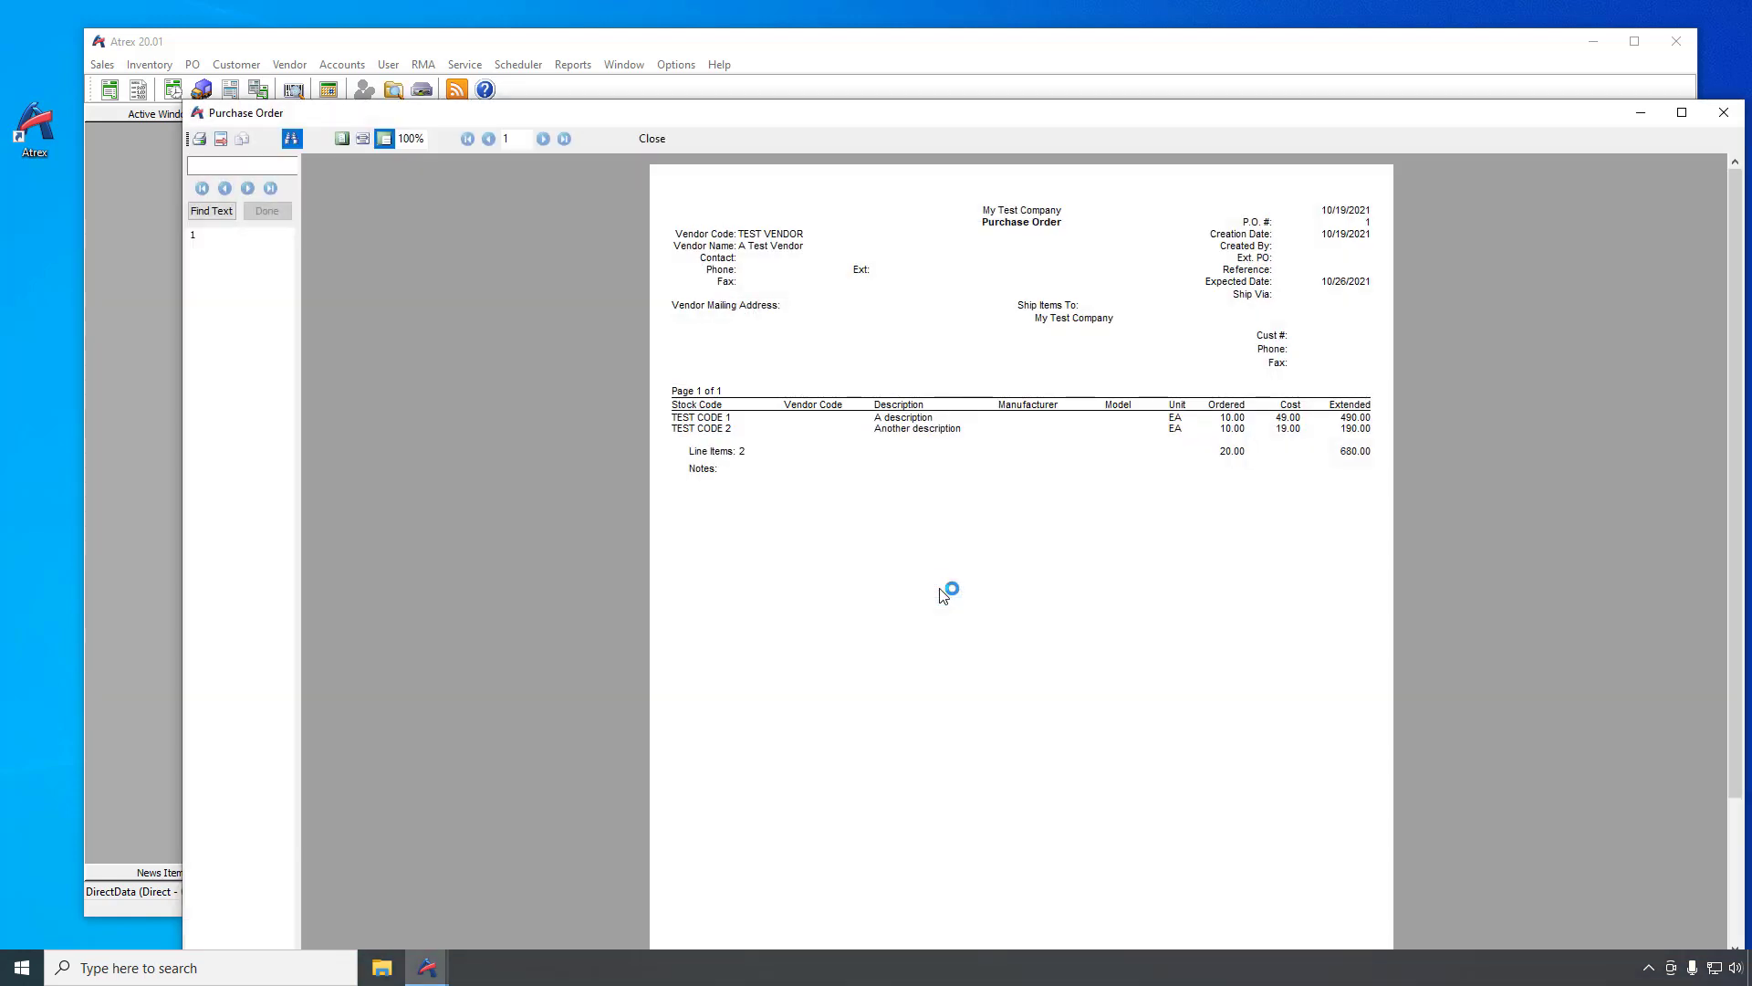
click(665, 135)
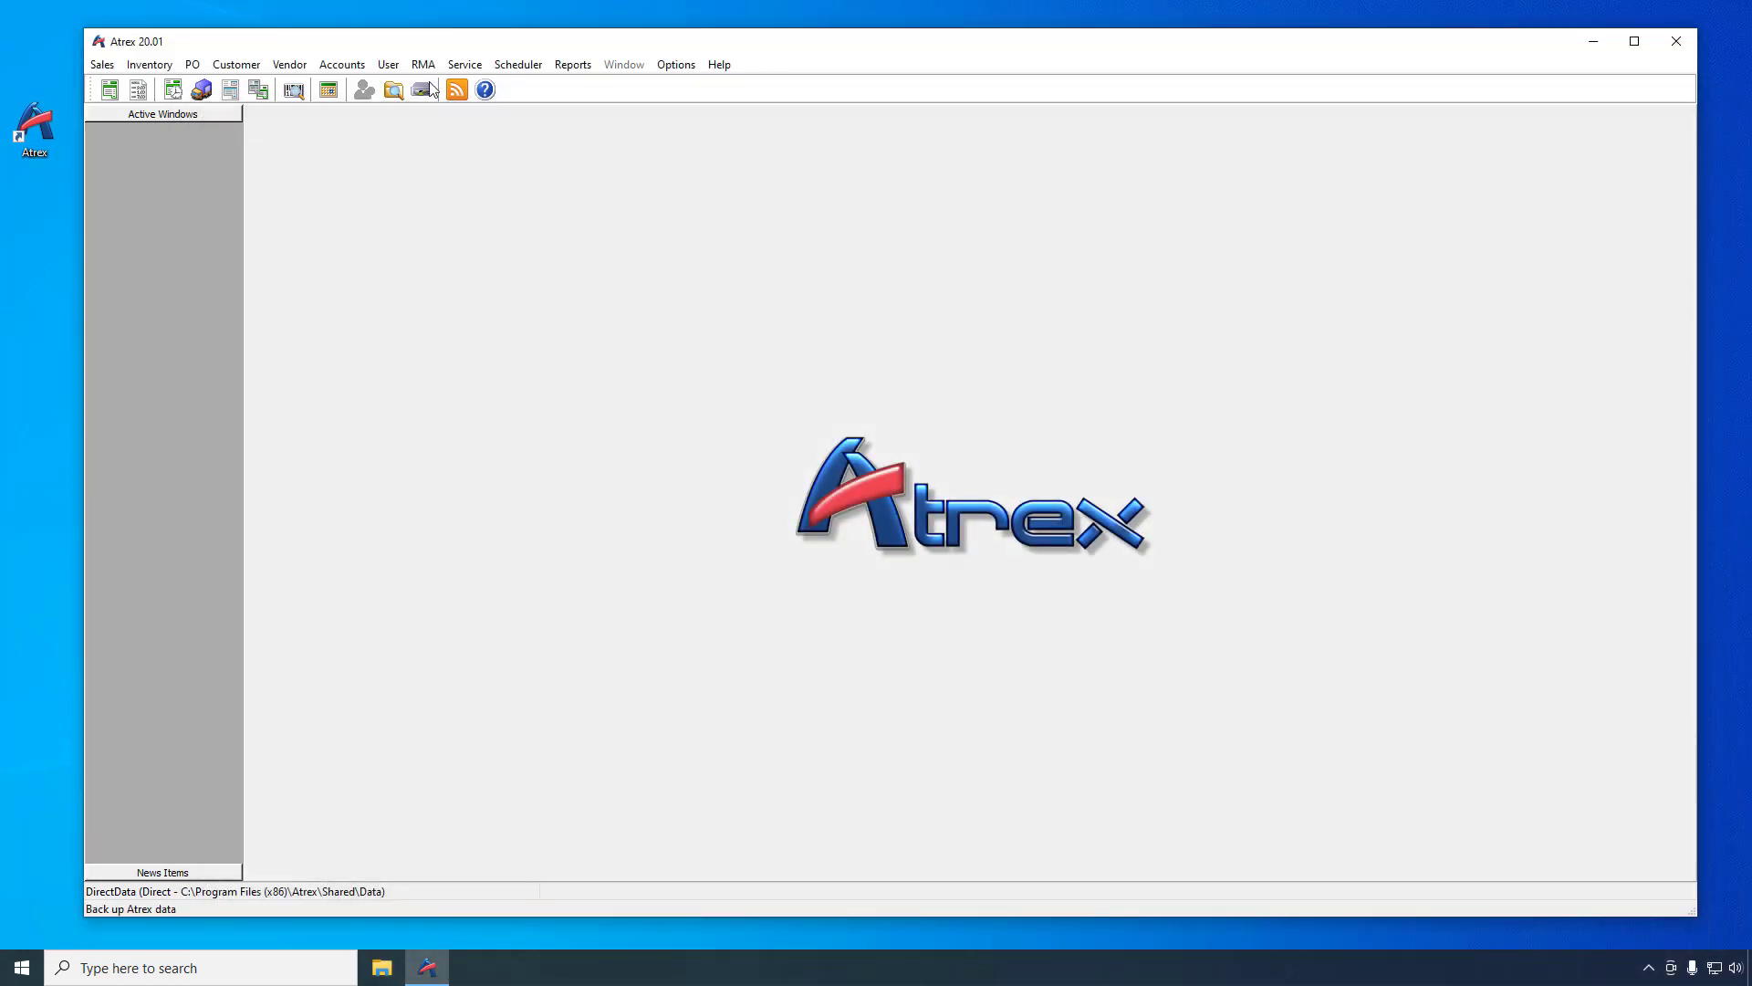
Open purchase order 1 in the PO receiving window
click(194, 64)
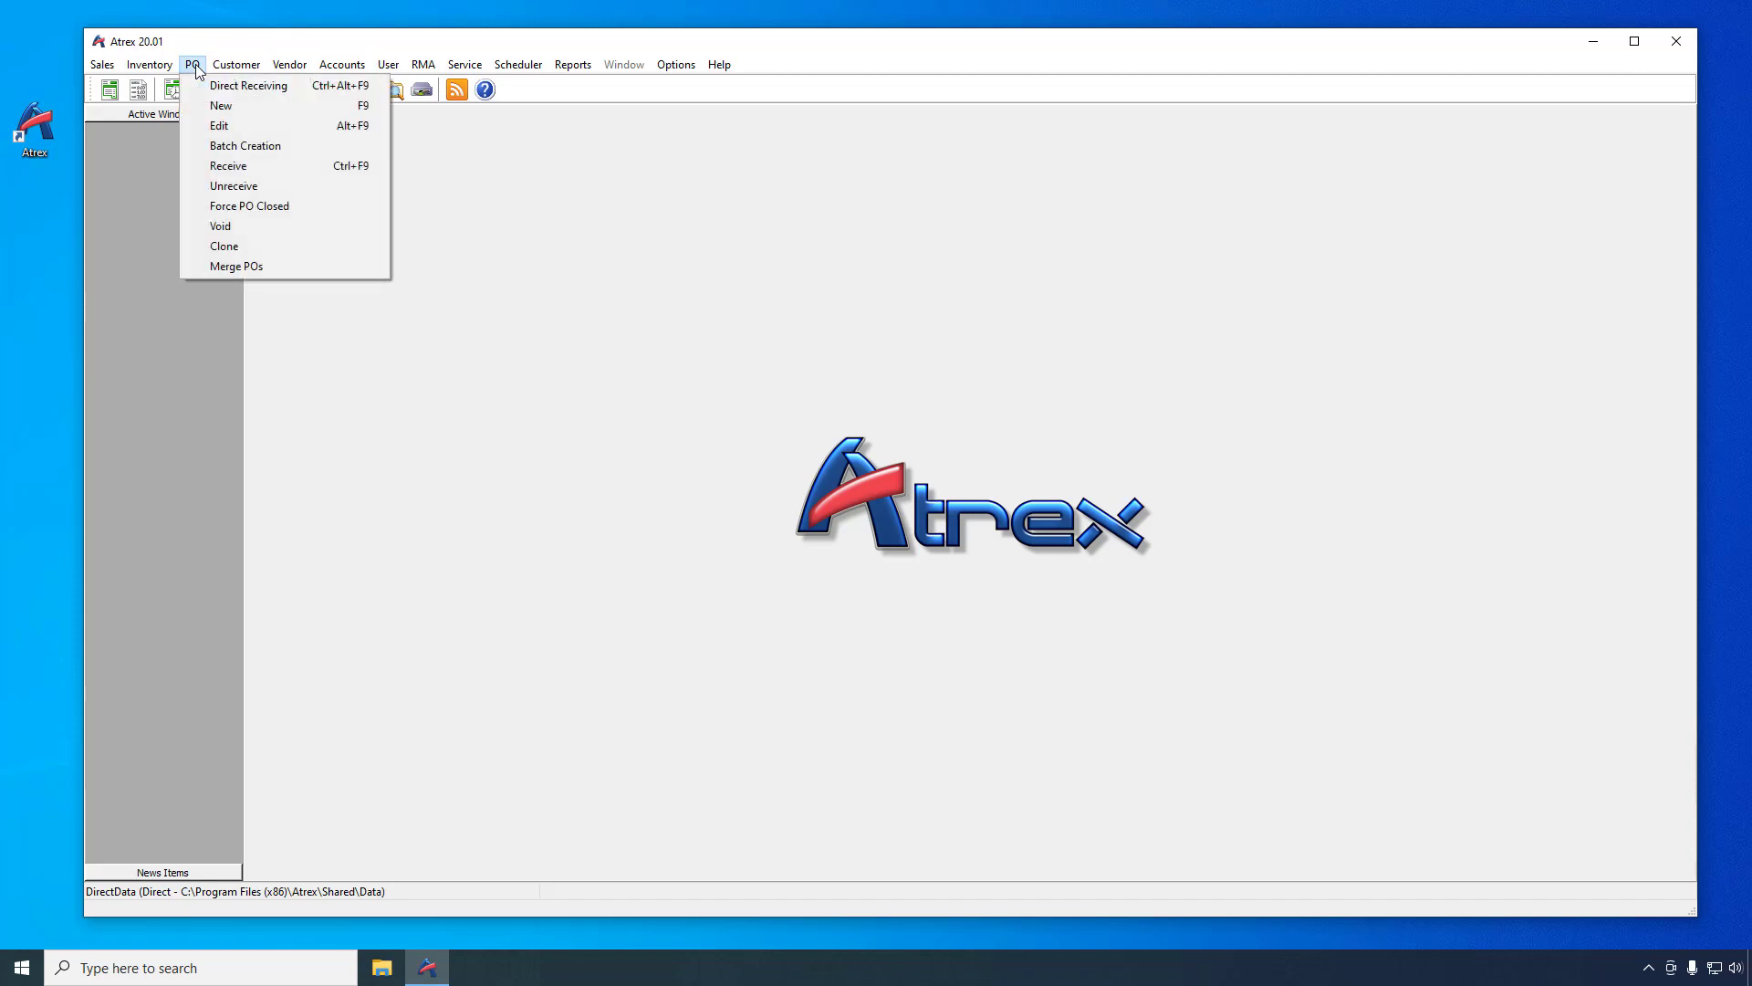
click(217, 163)
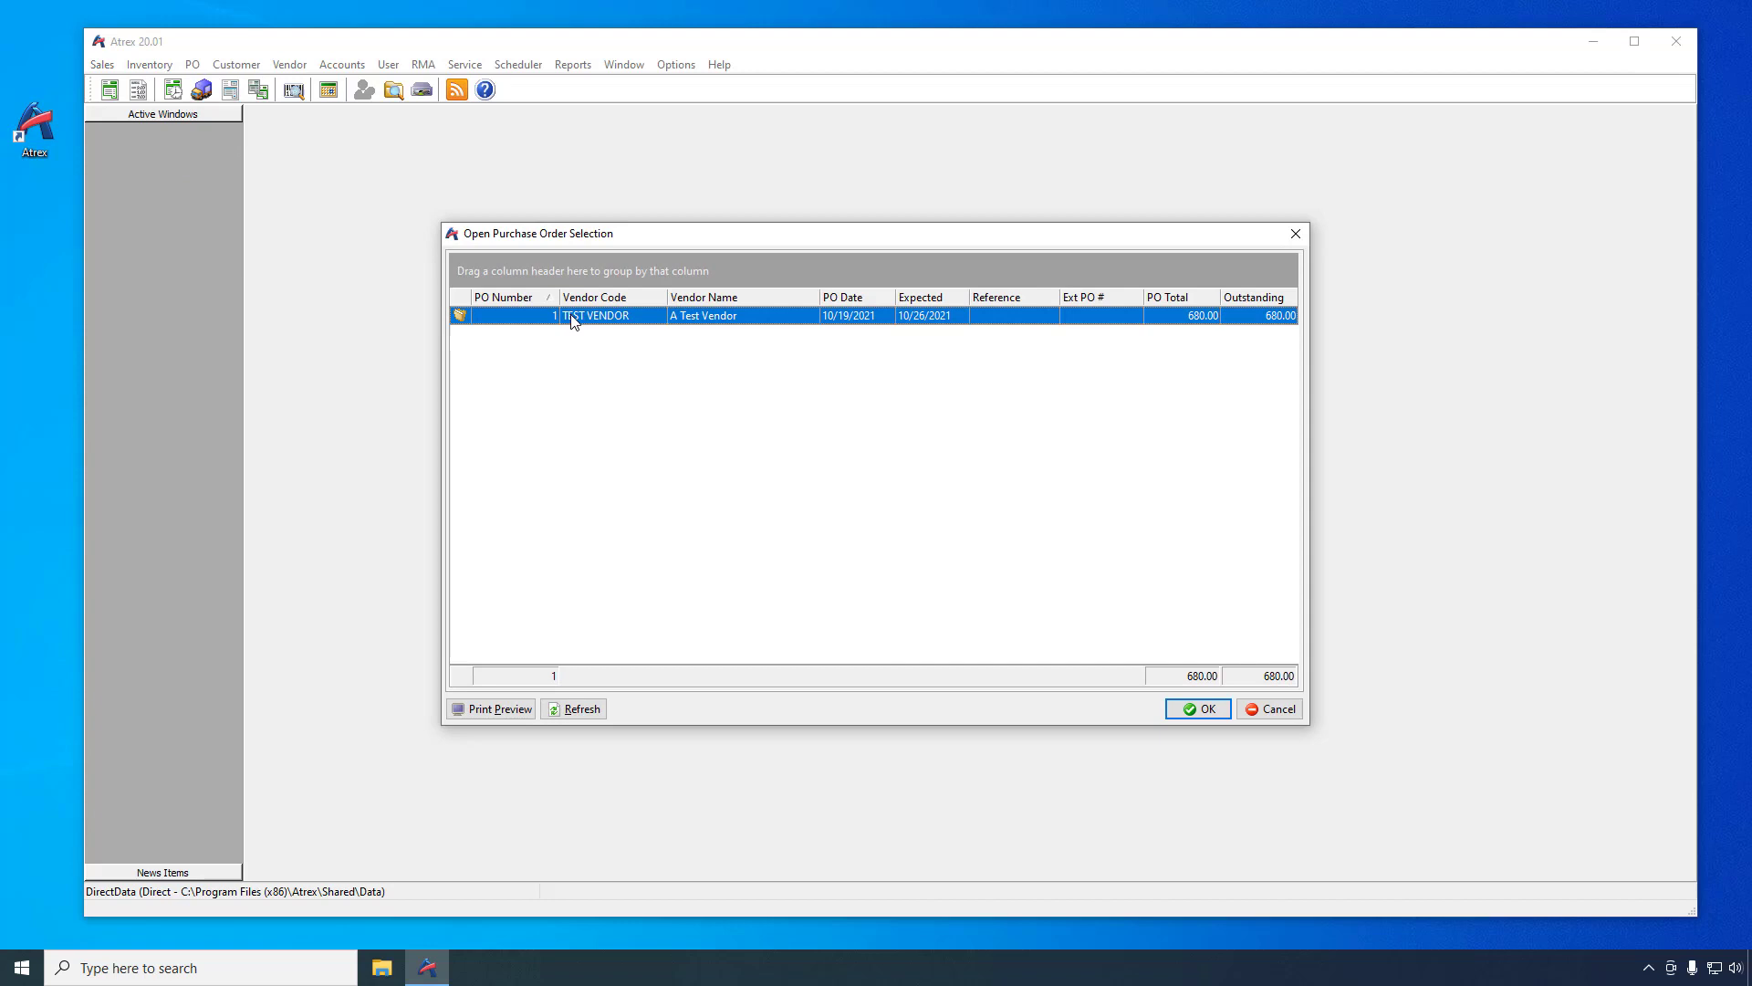
double_click(573, 317)
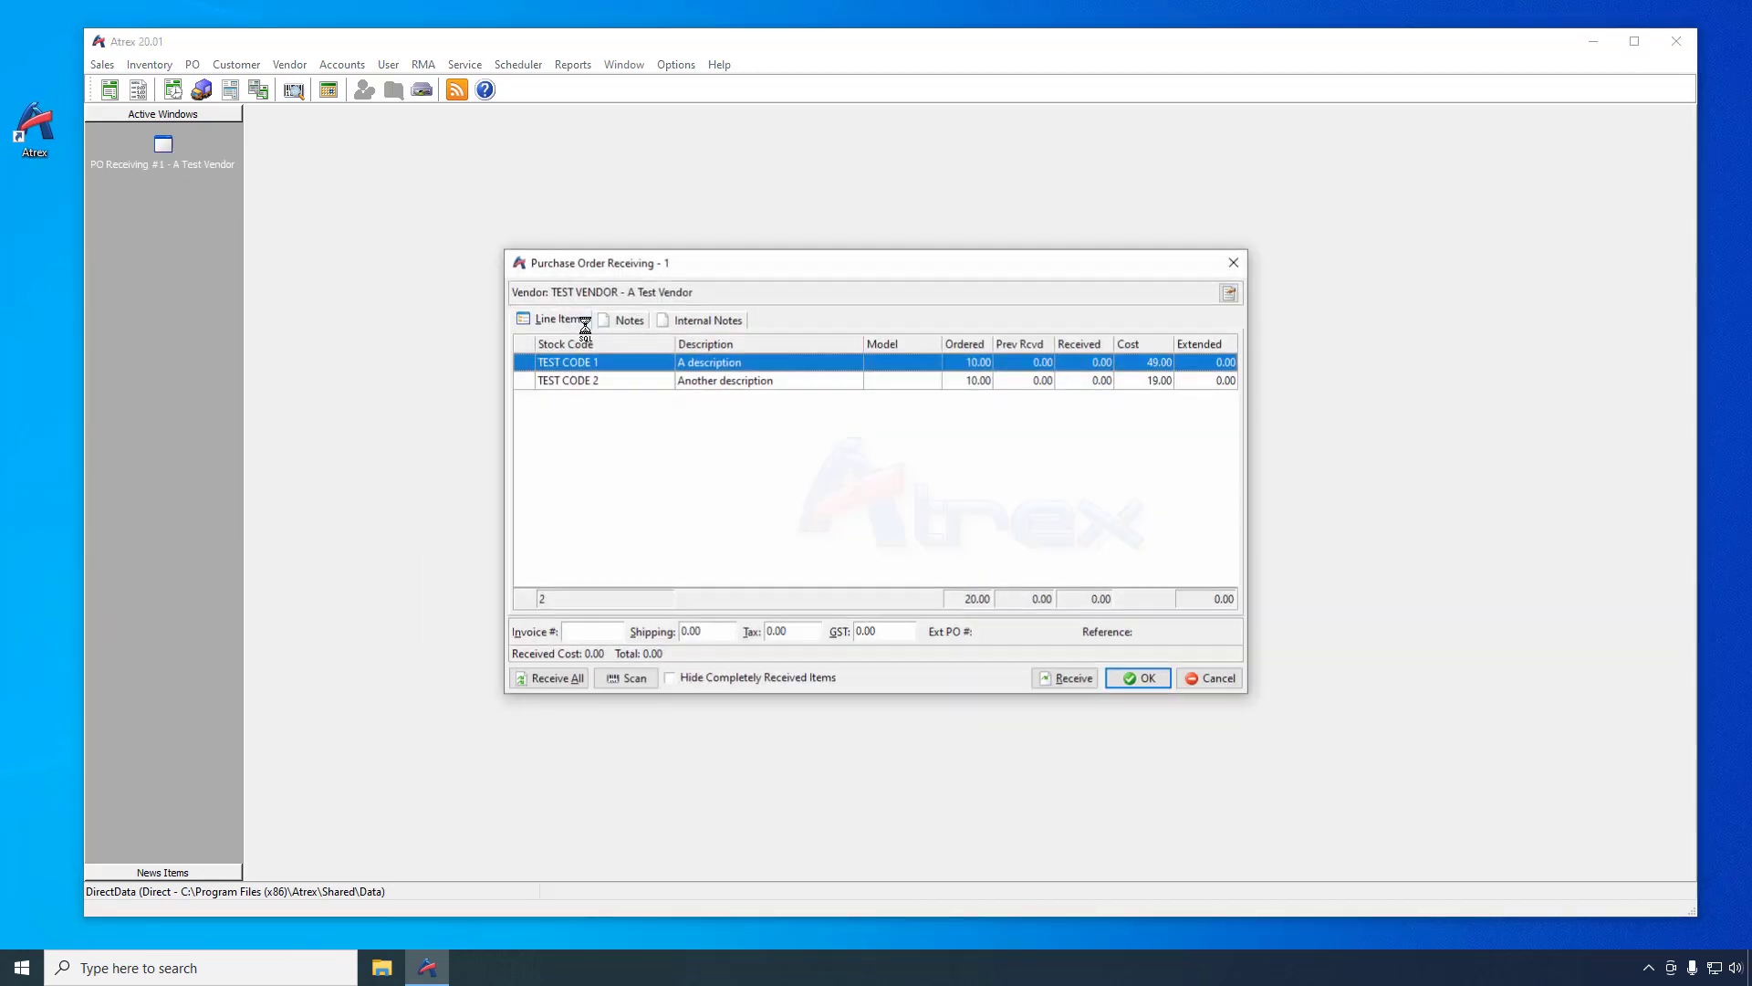
Receive 2 of TEST CODE 1, then mark all lines fully received (10 each, 680.00)
double_click(708, 363)
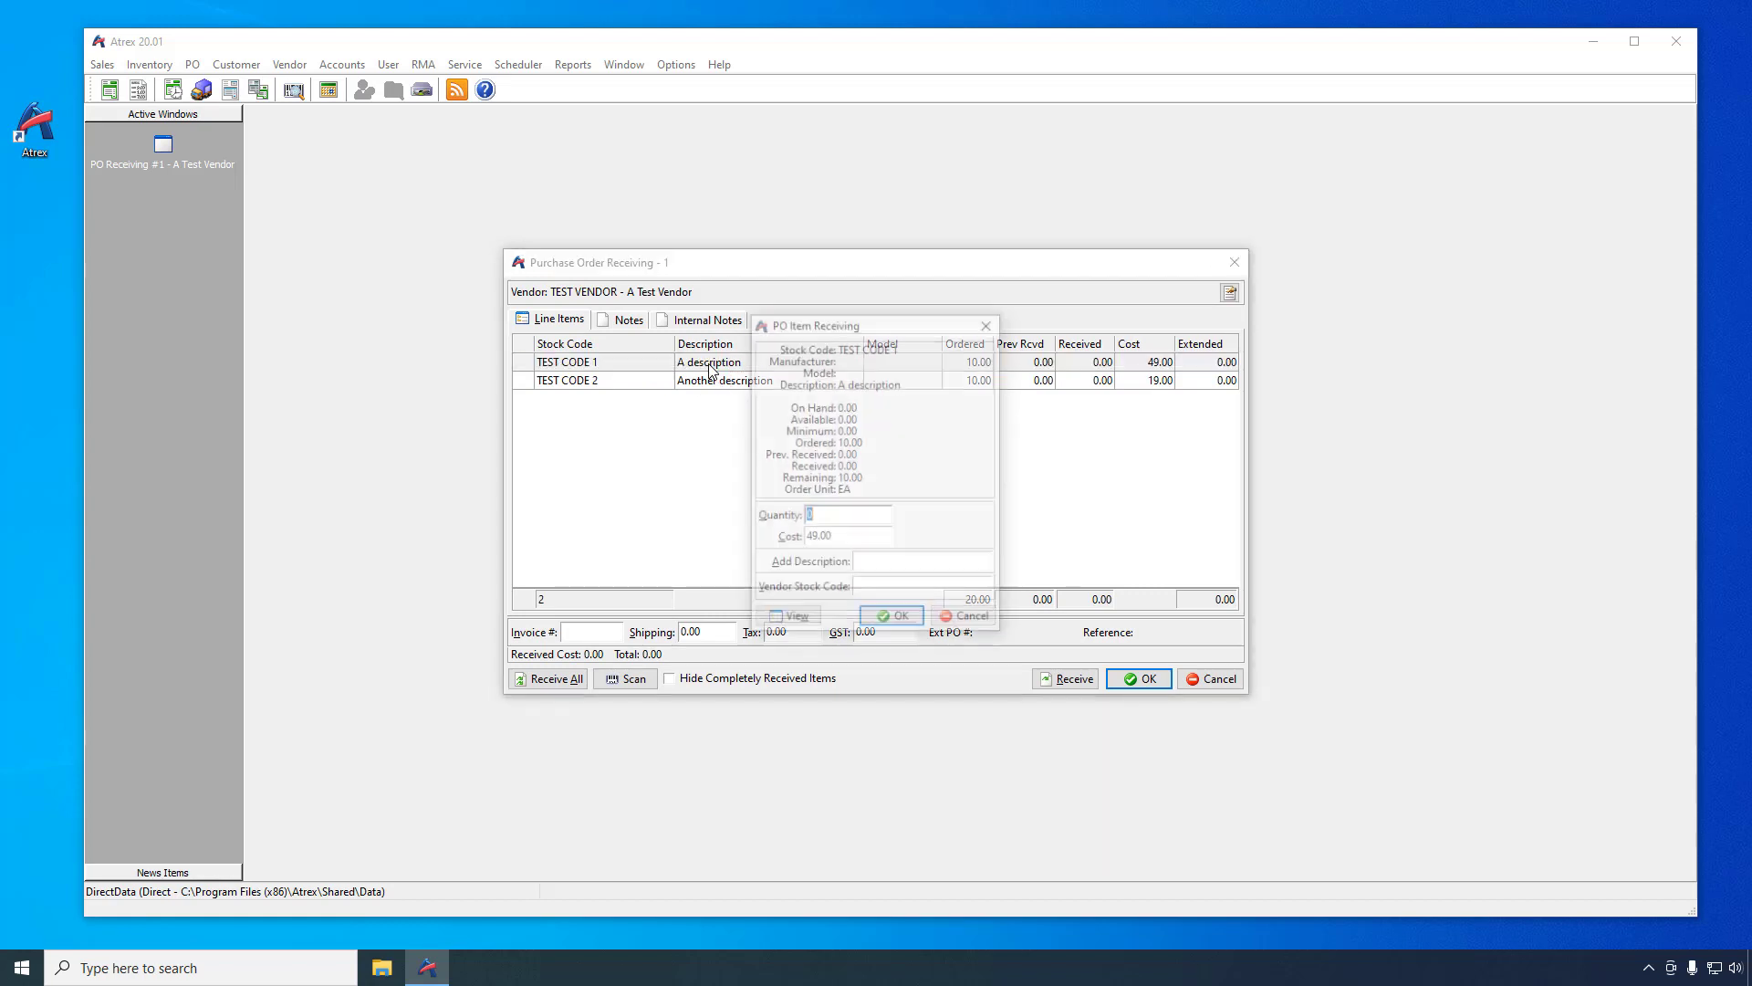
text(2)
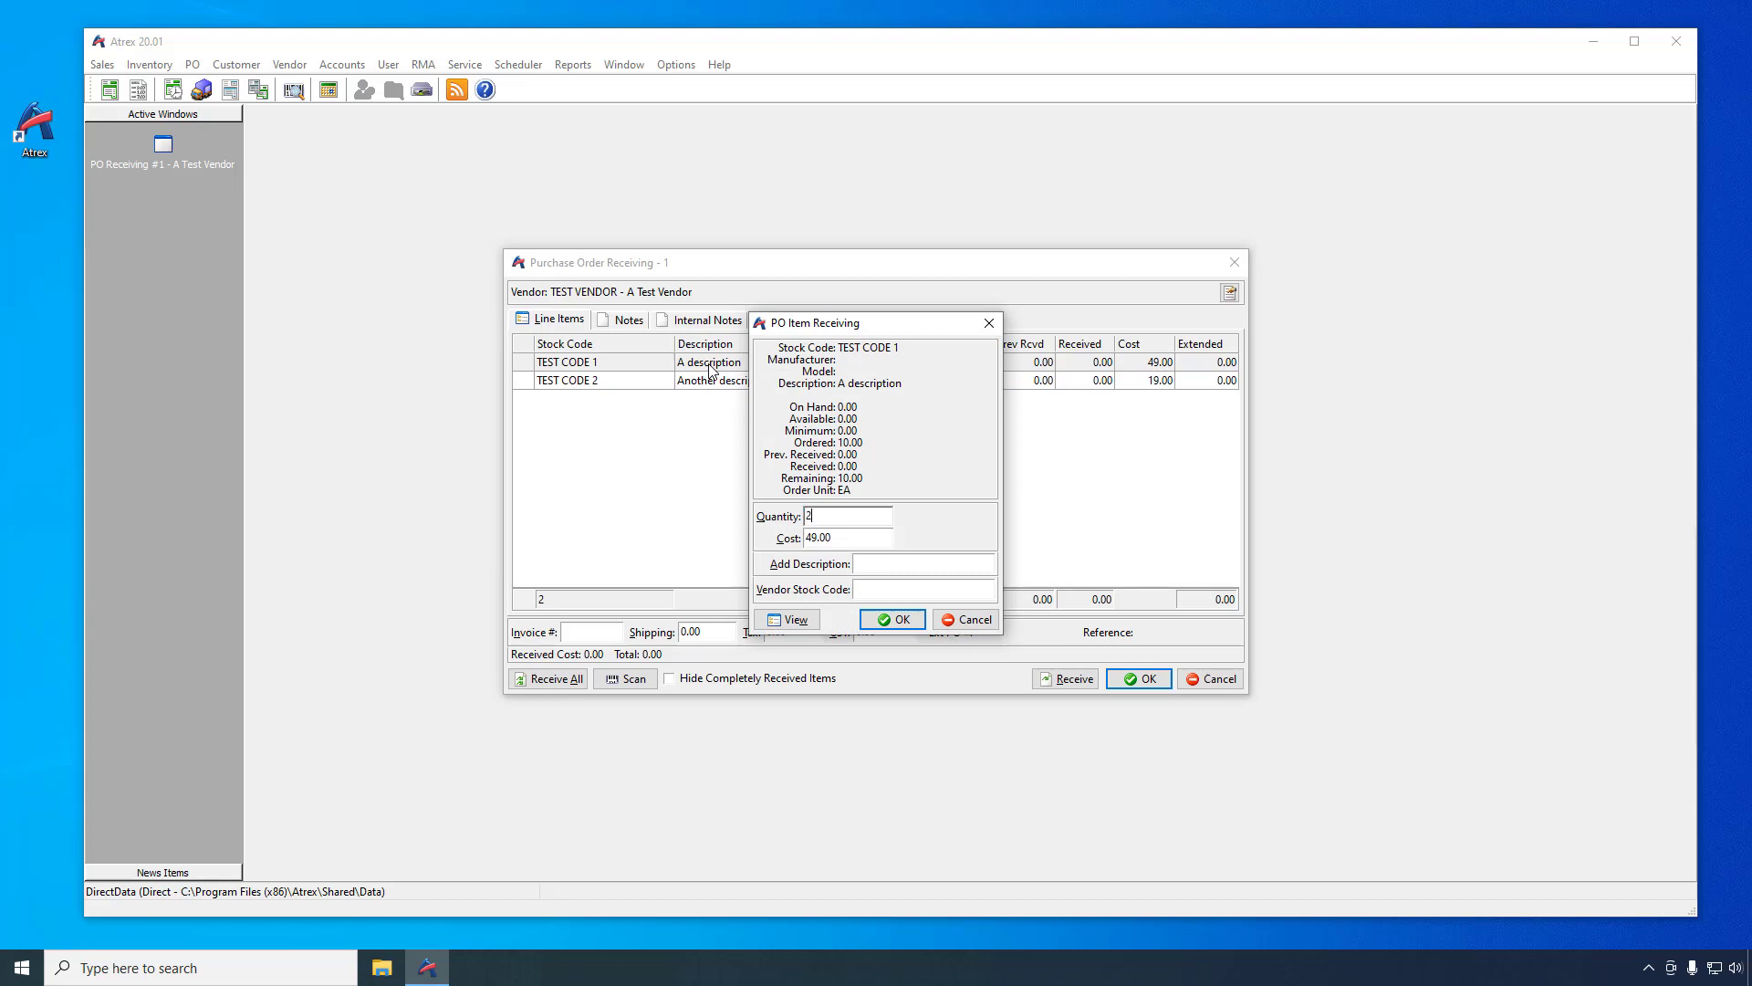
key(Return)
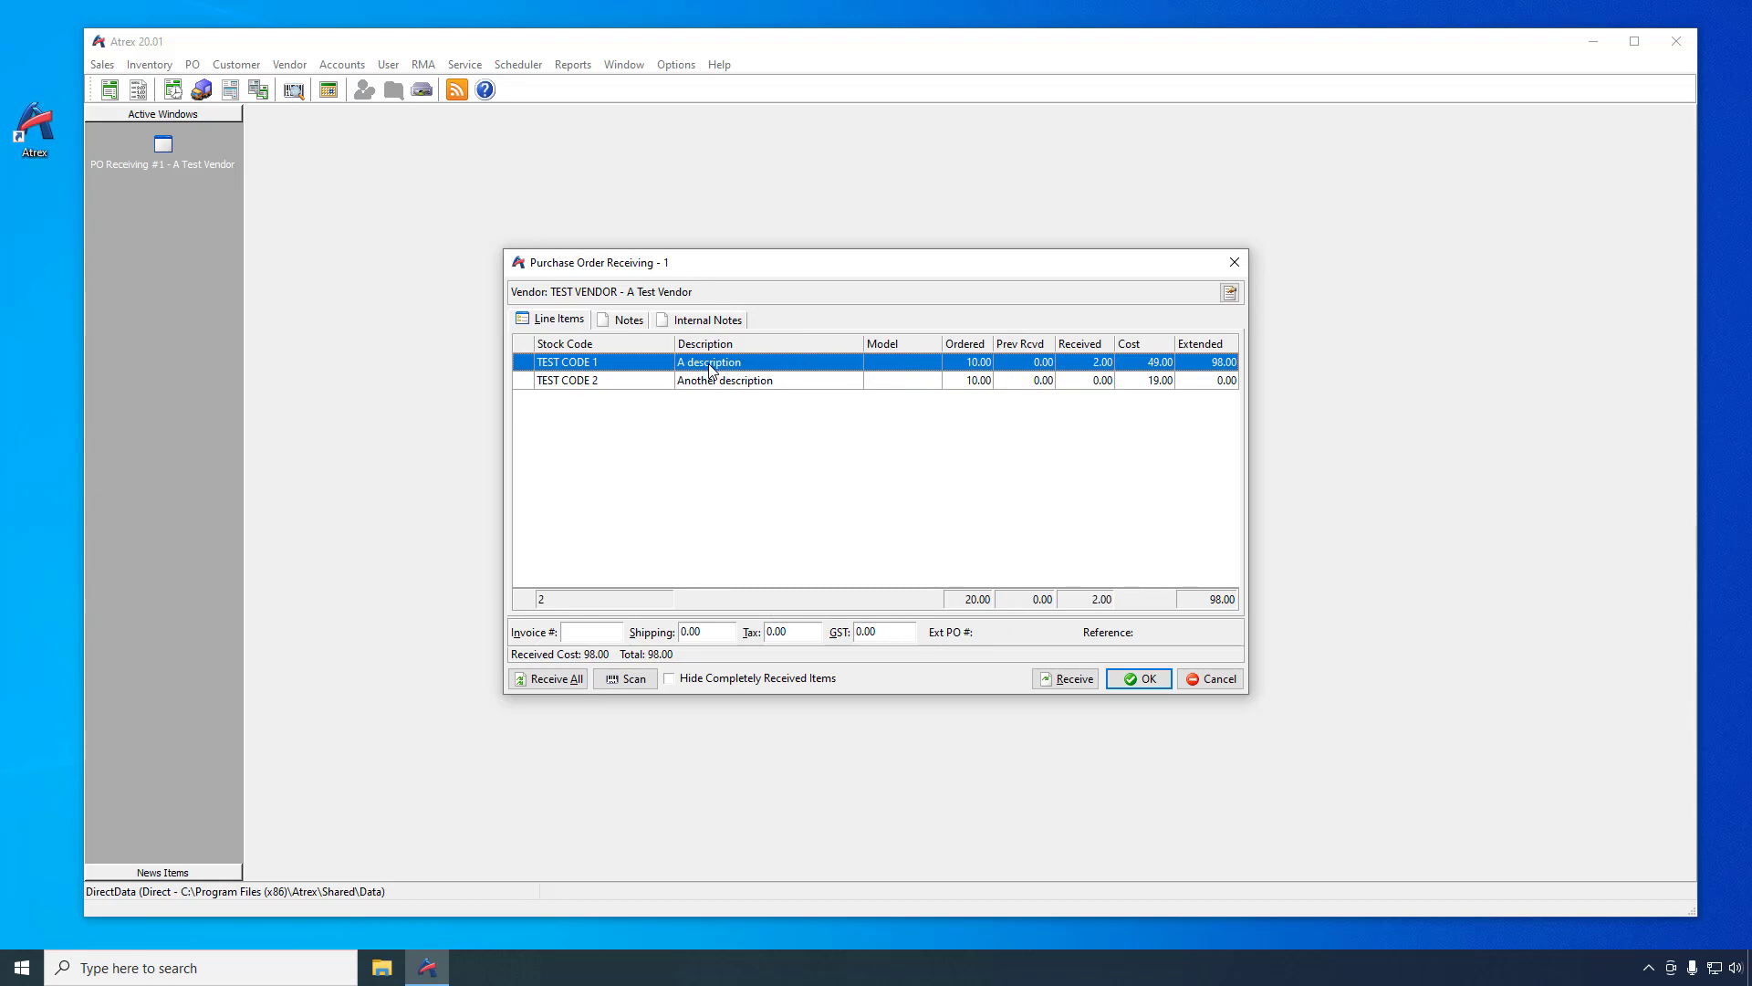
click(575, 680)
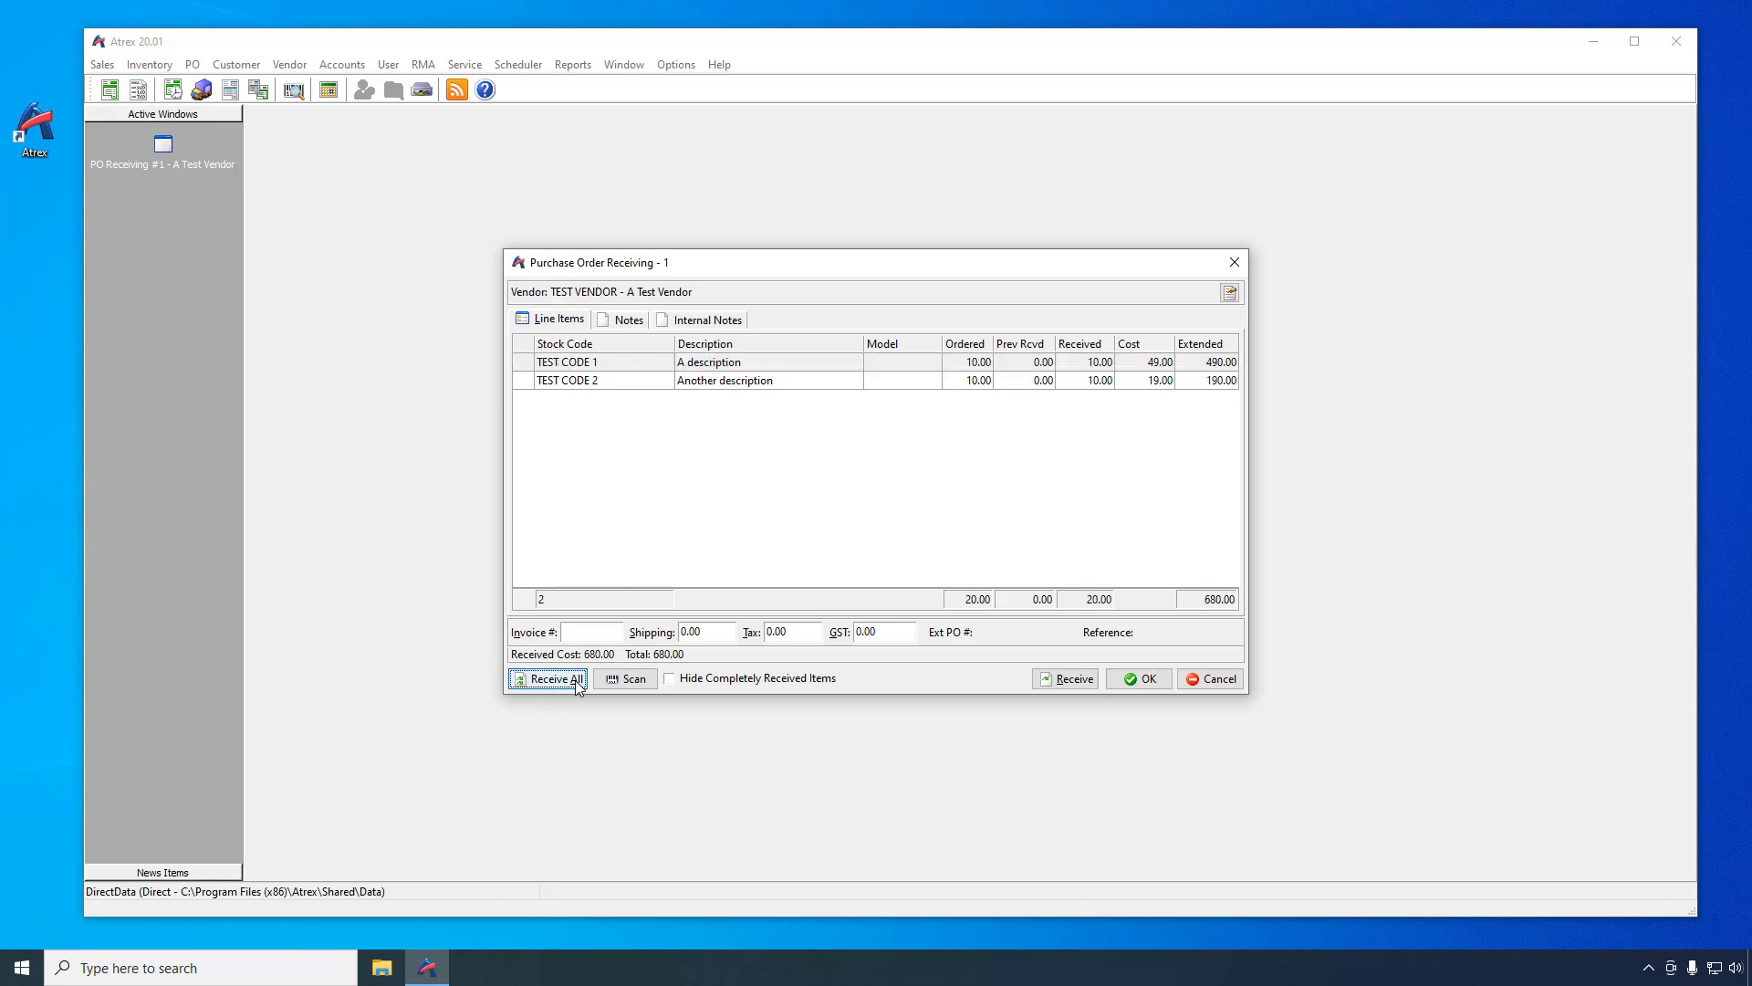
Post the purchase order 1 receipt, accept the post-receiving options, and dismiss the empty open-PO list
click(1128, 681)
click(954, 489)
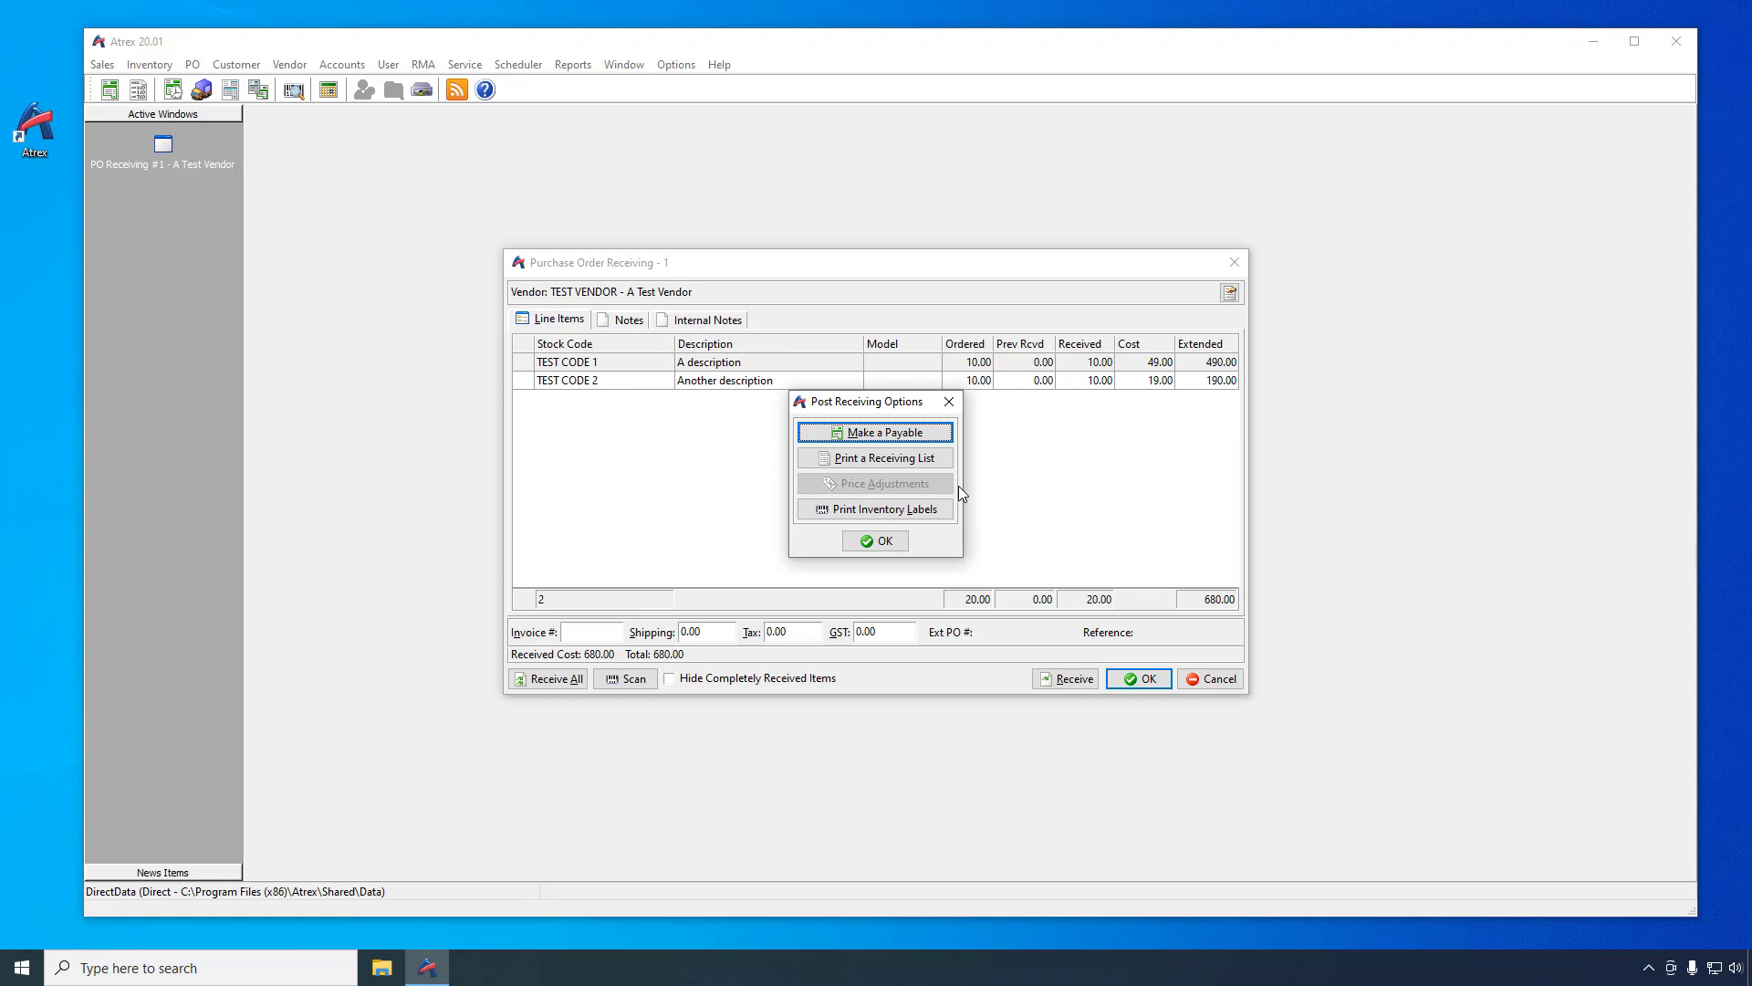
click(875, 541)
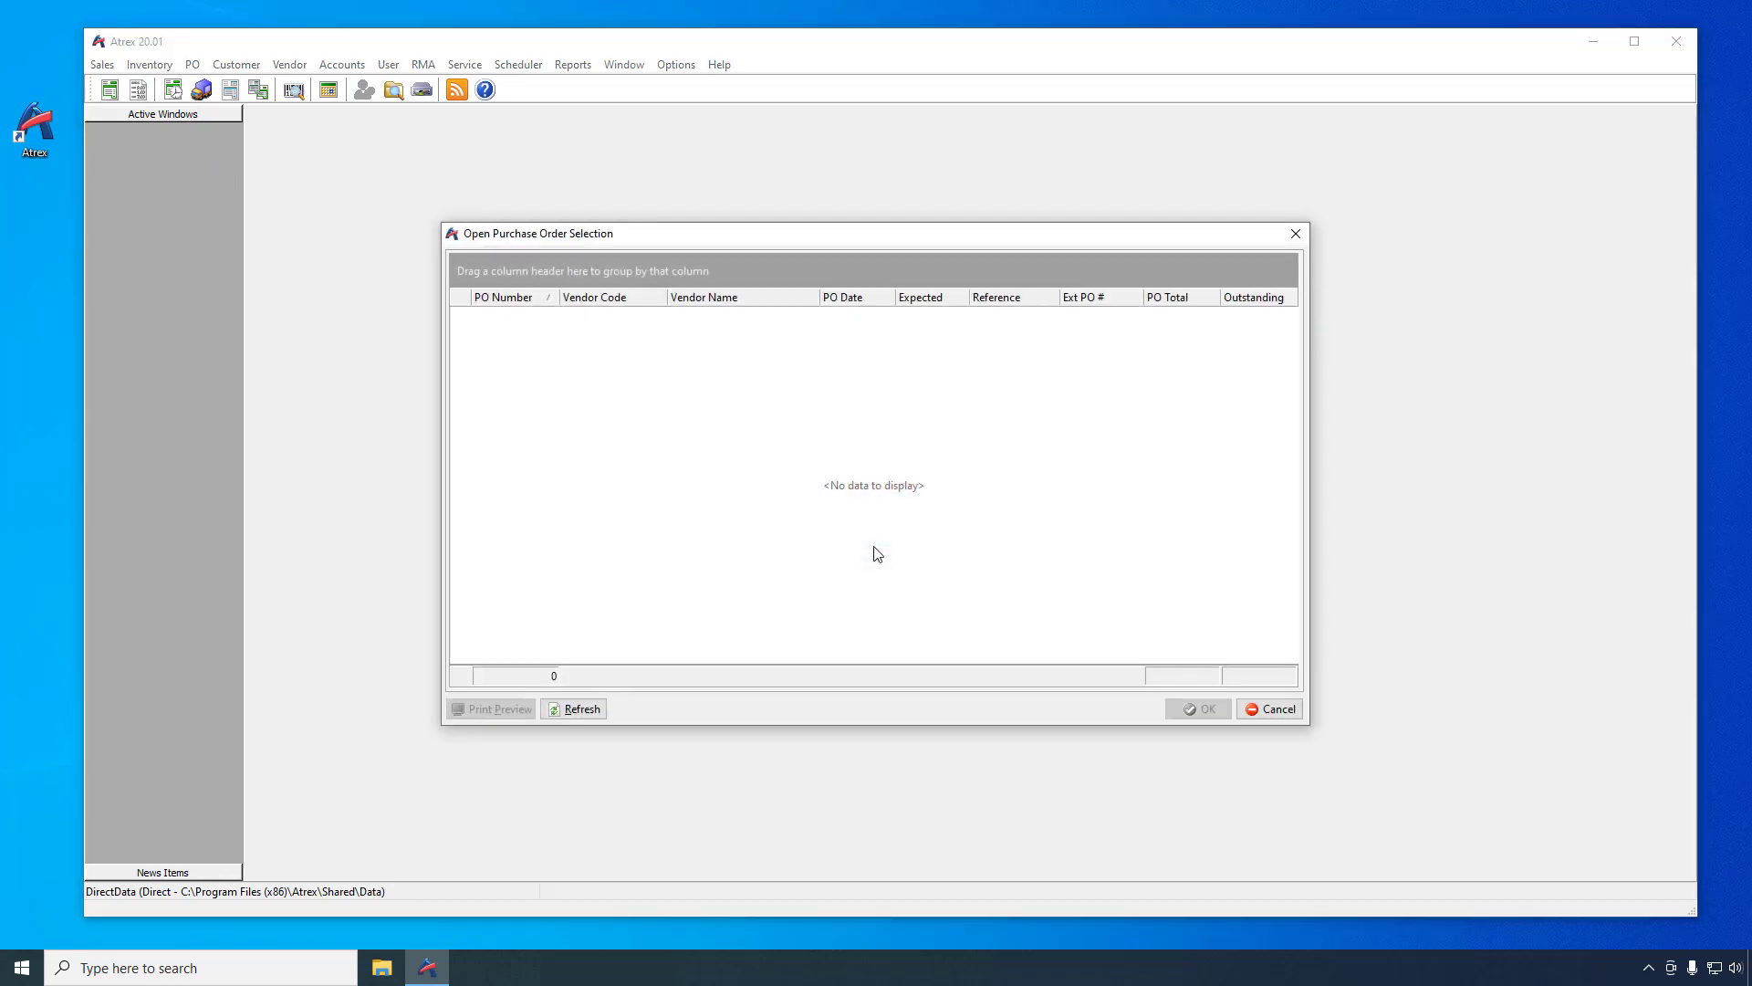
click(1254, 709)
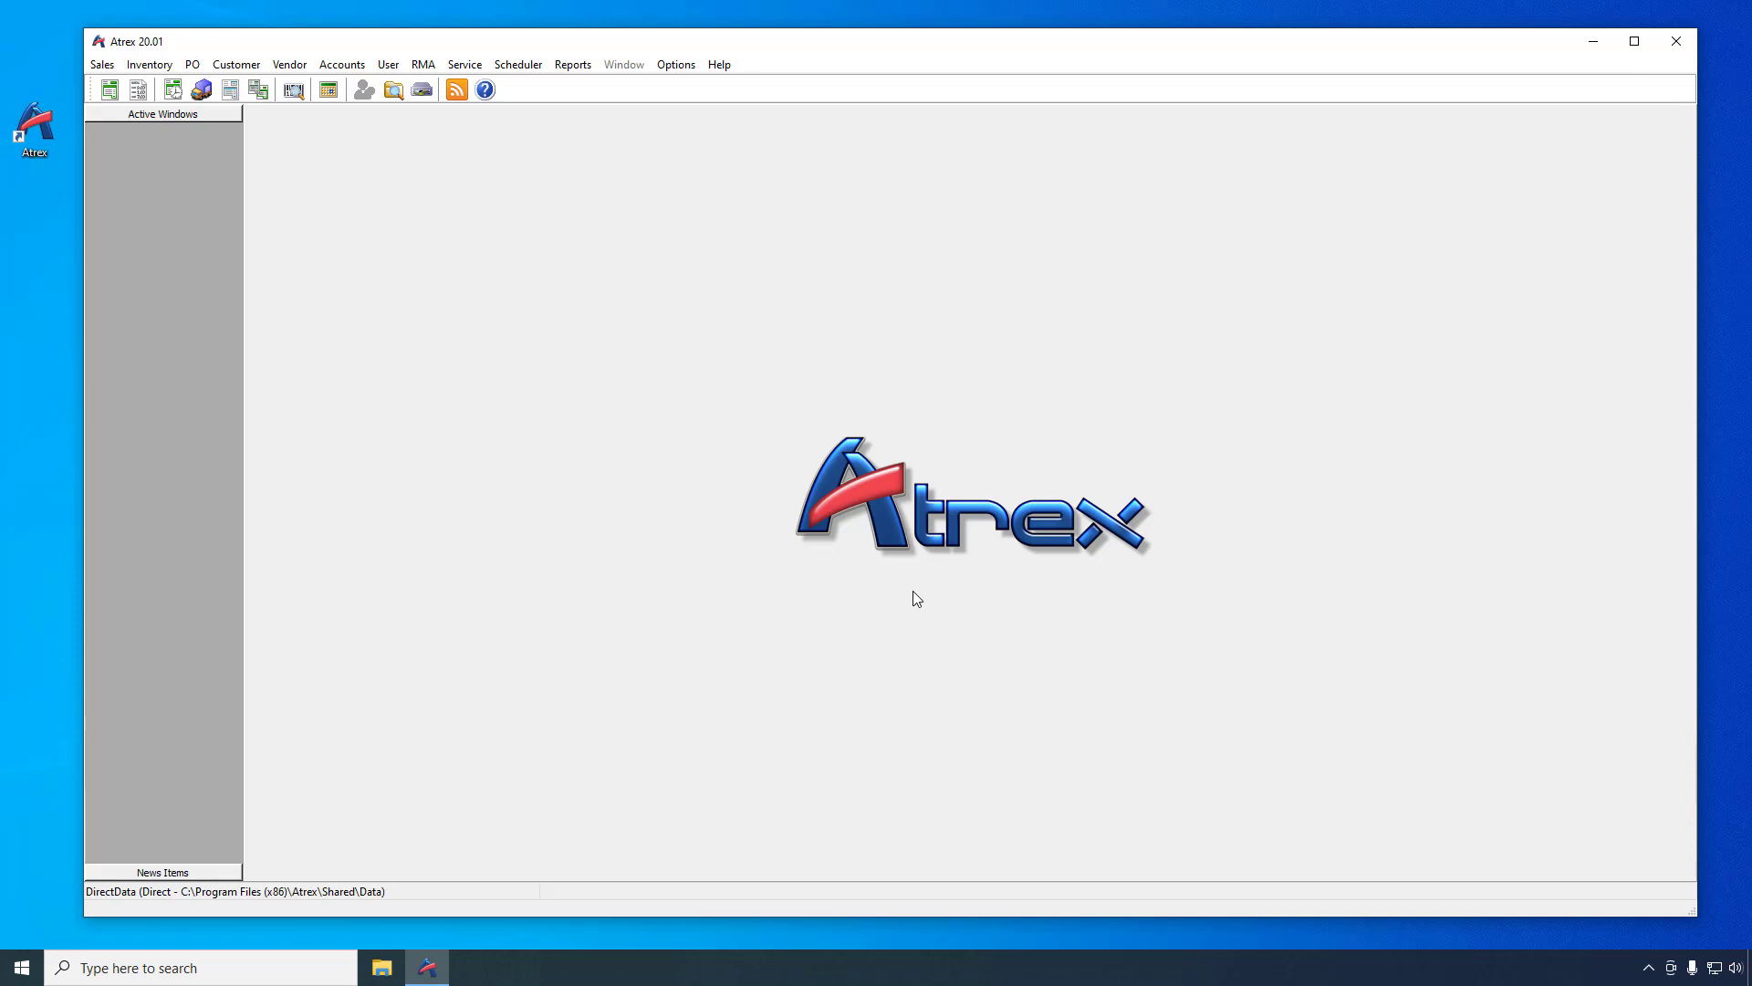
Start a sales invoice for a new customer, entering the customer's last and first name
click(105, 65)
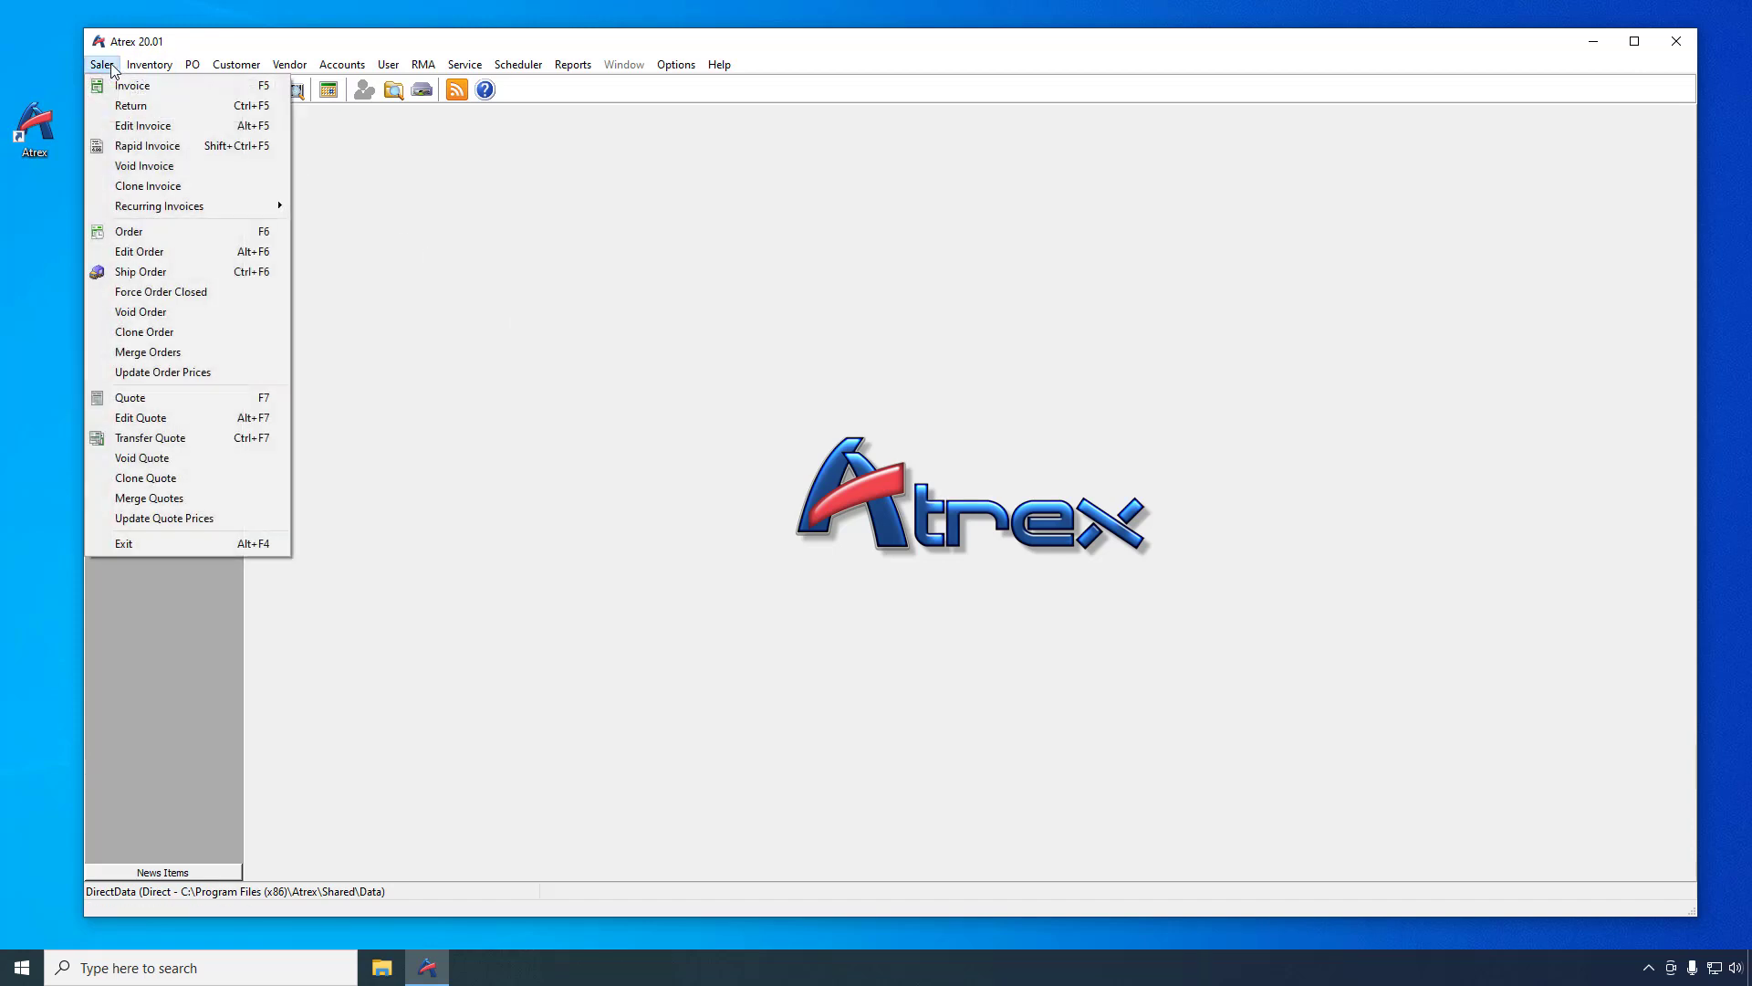
click(119, 85)
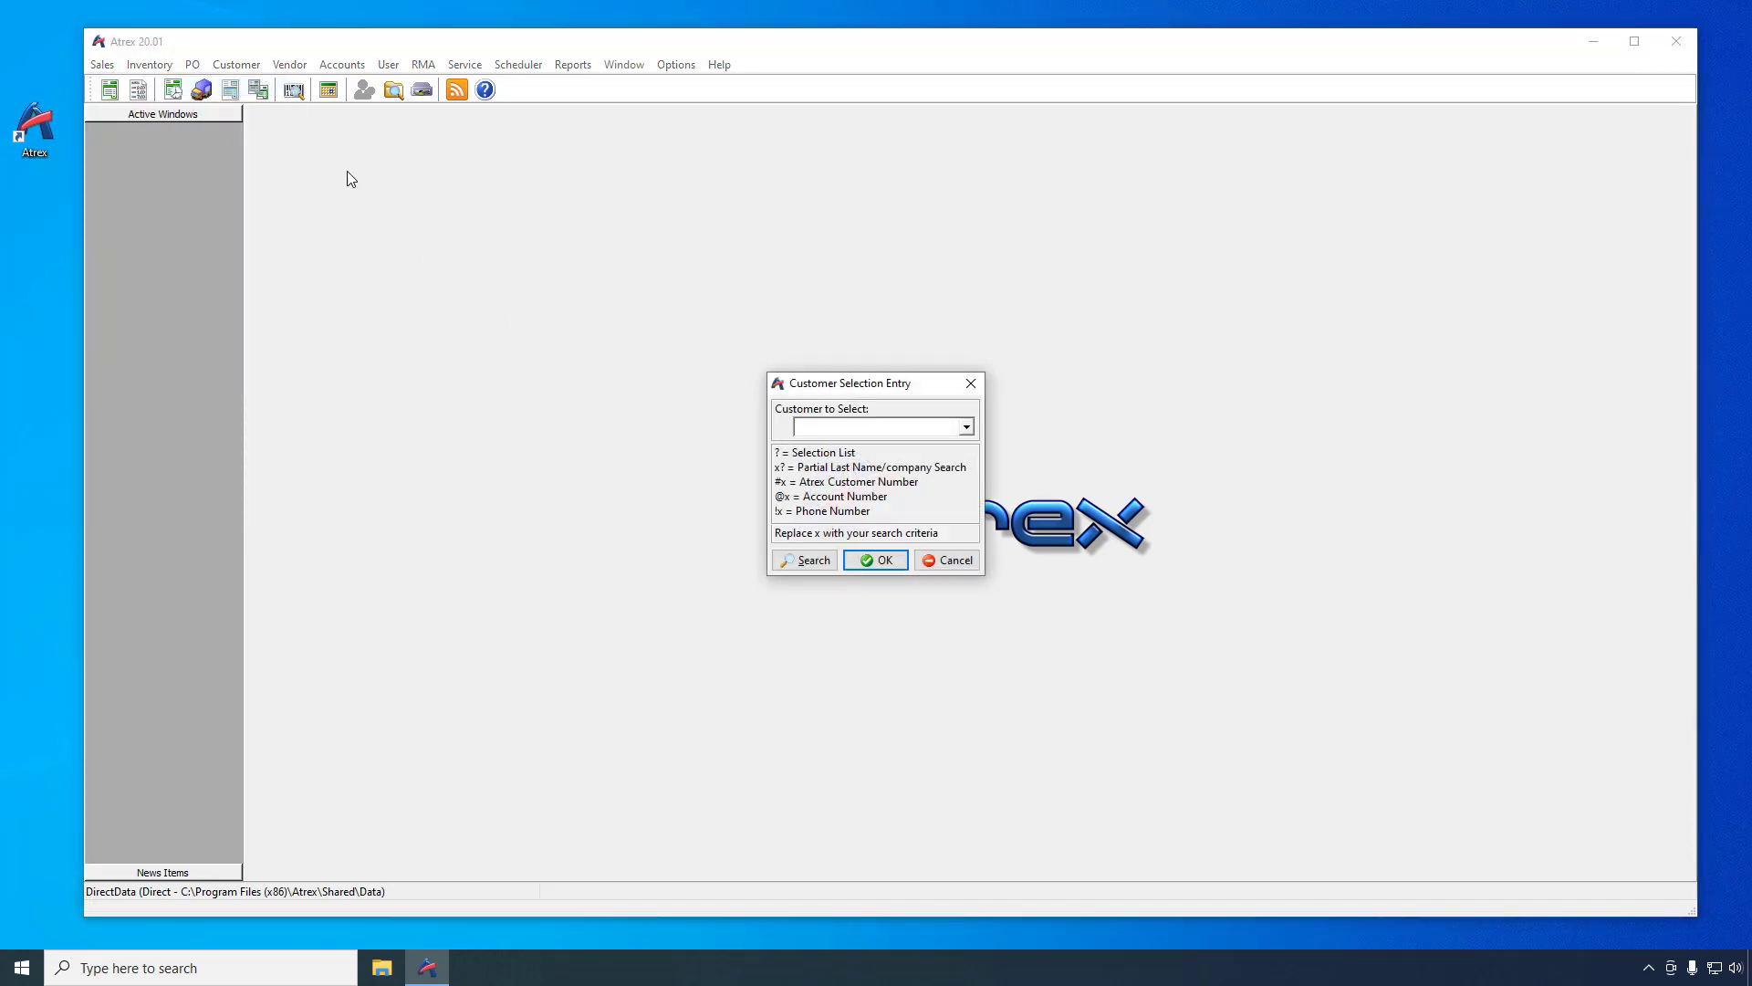
click(813, 564)
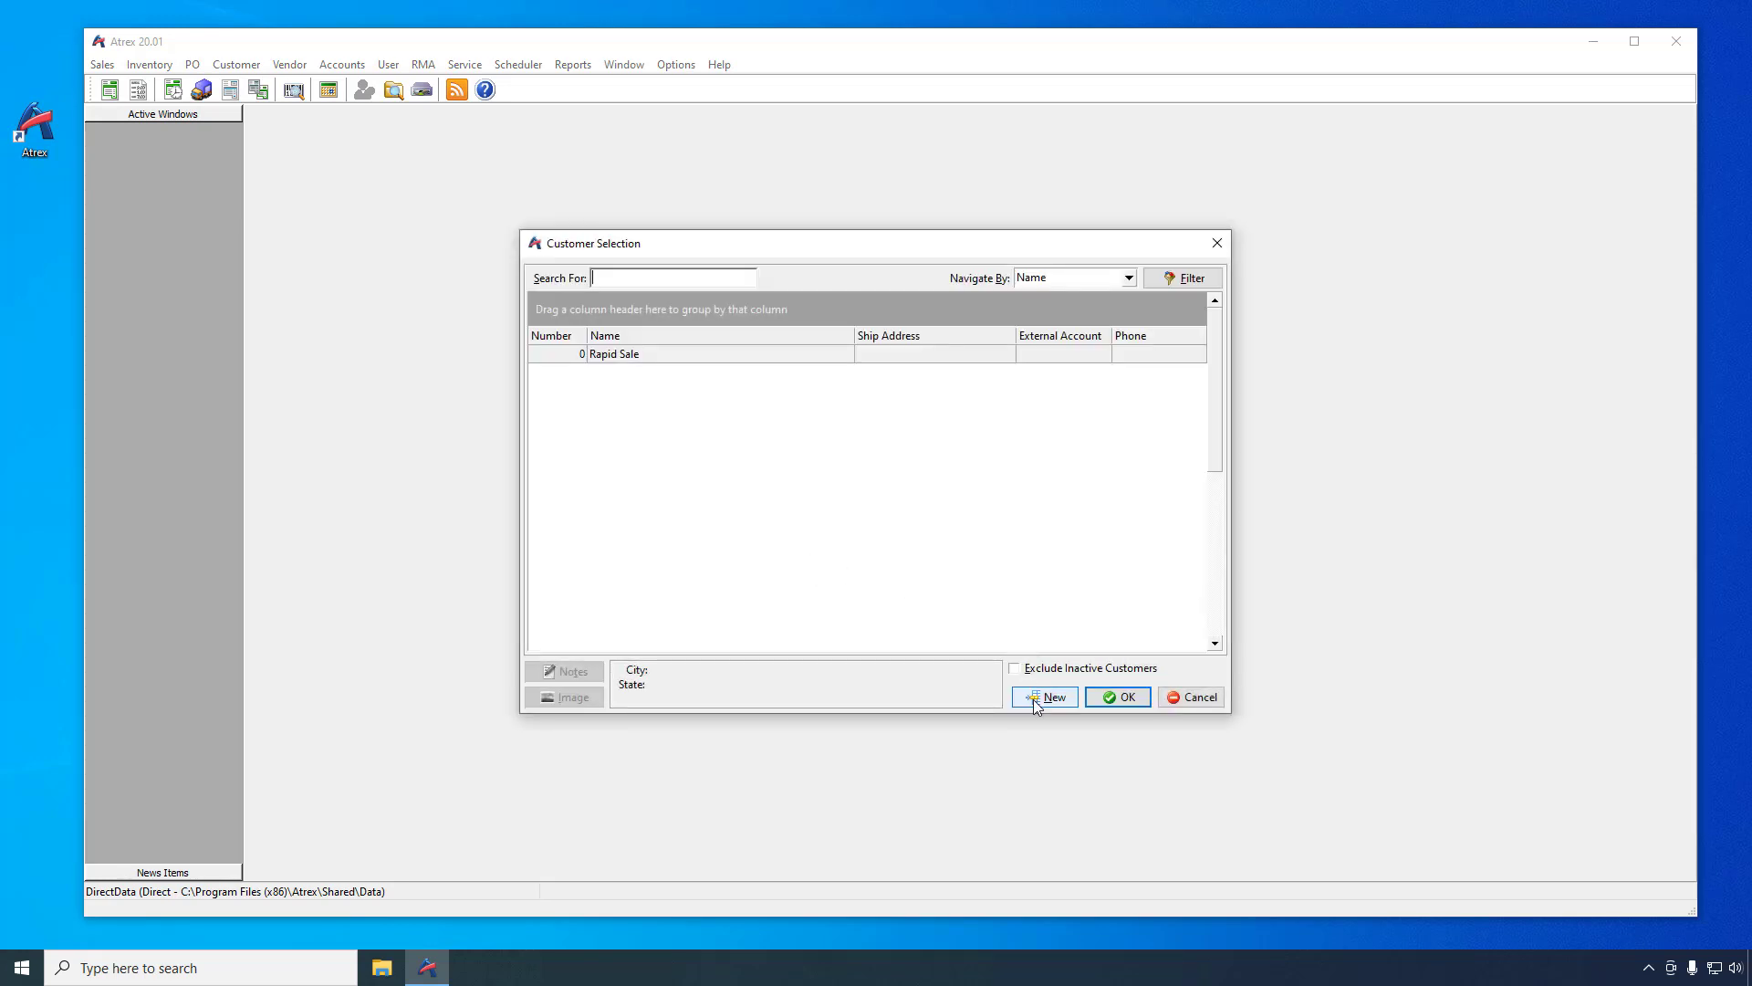
click(1035, 699)
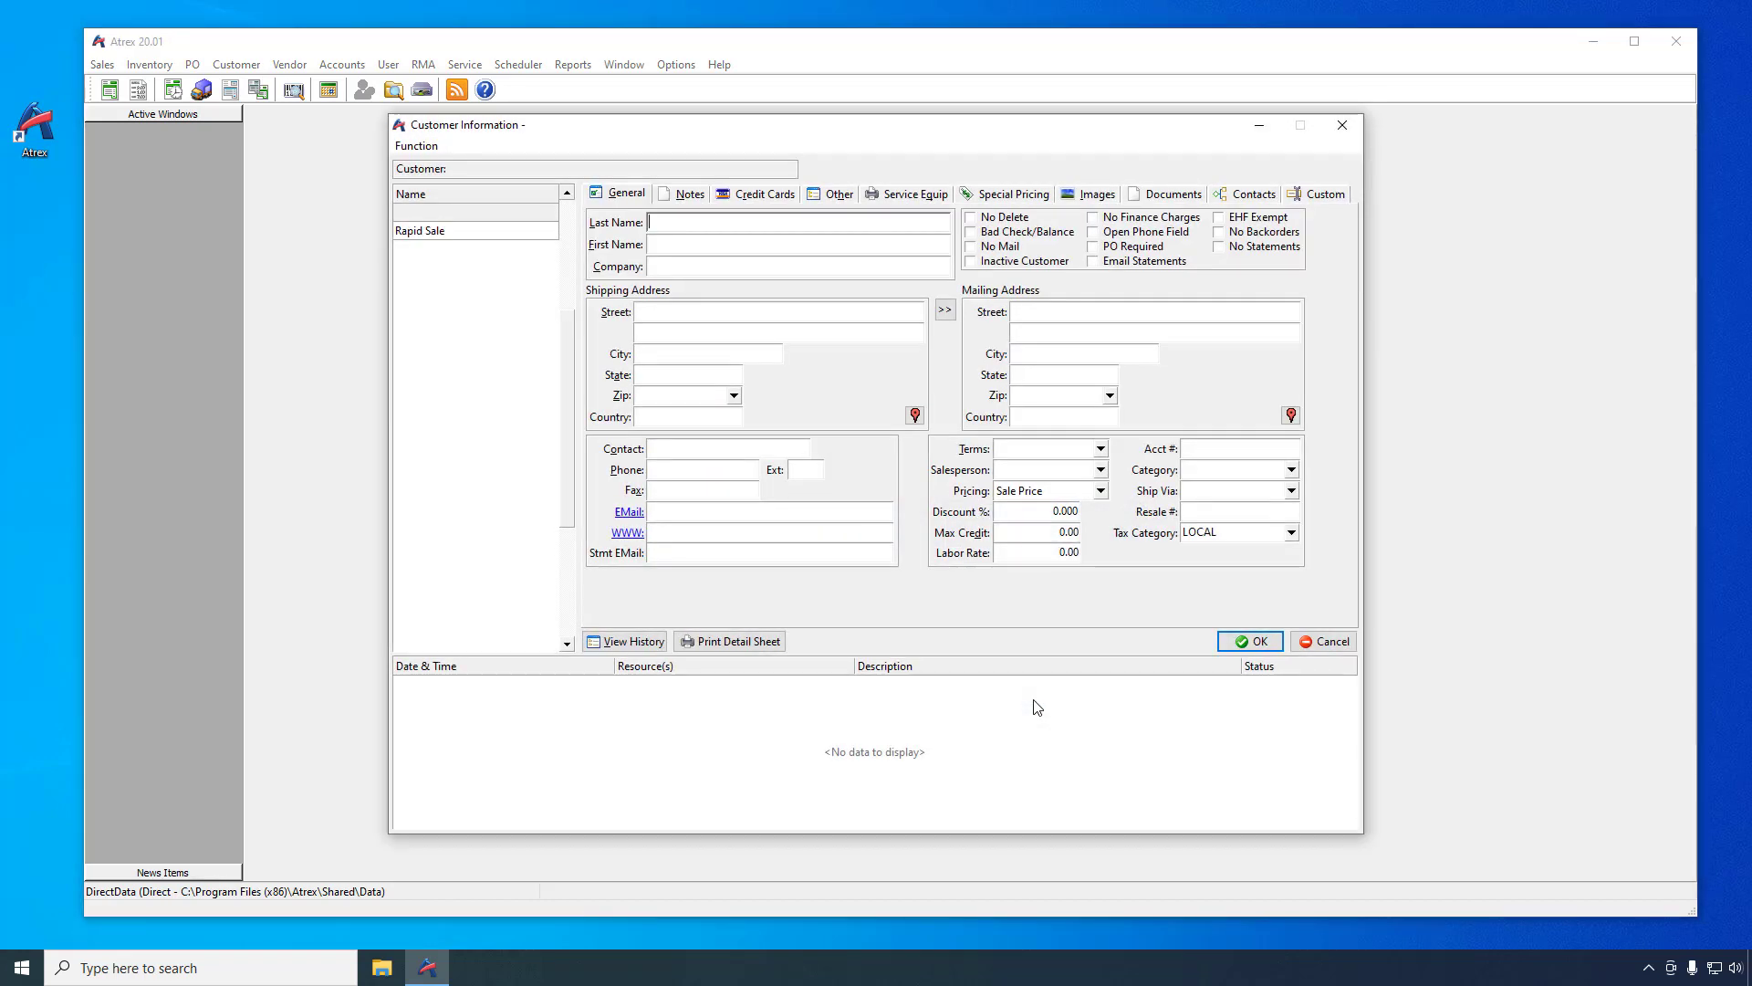
text(Smith)
key(Tab)
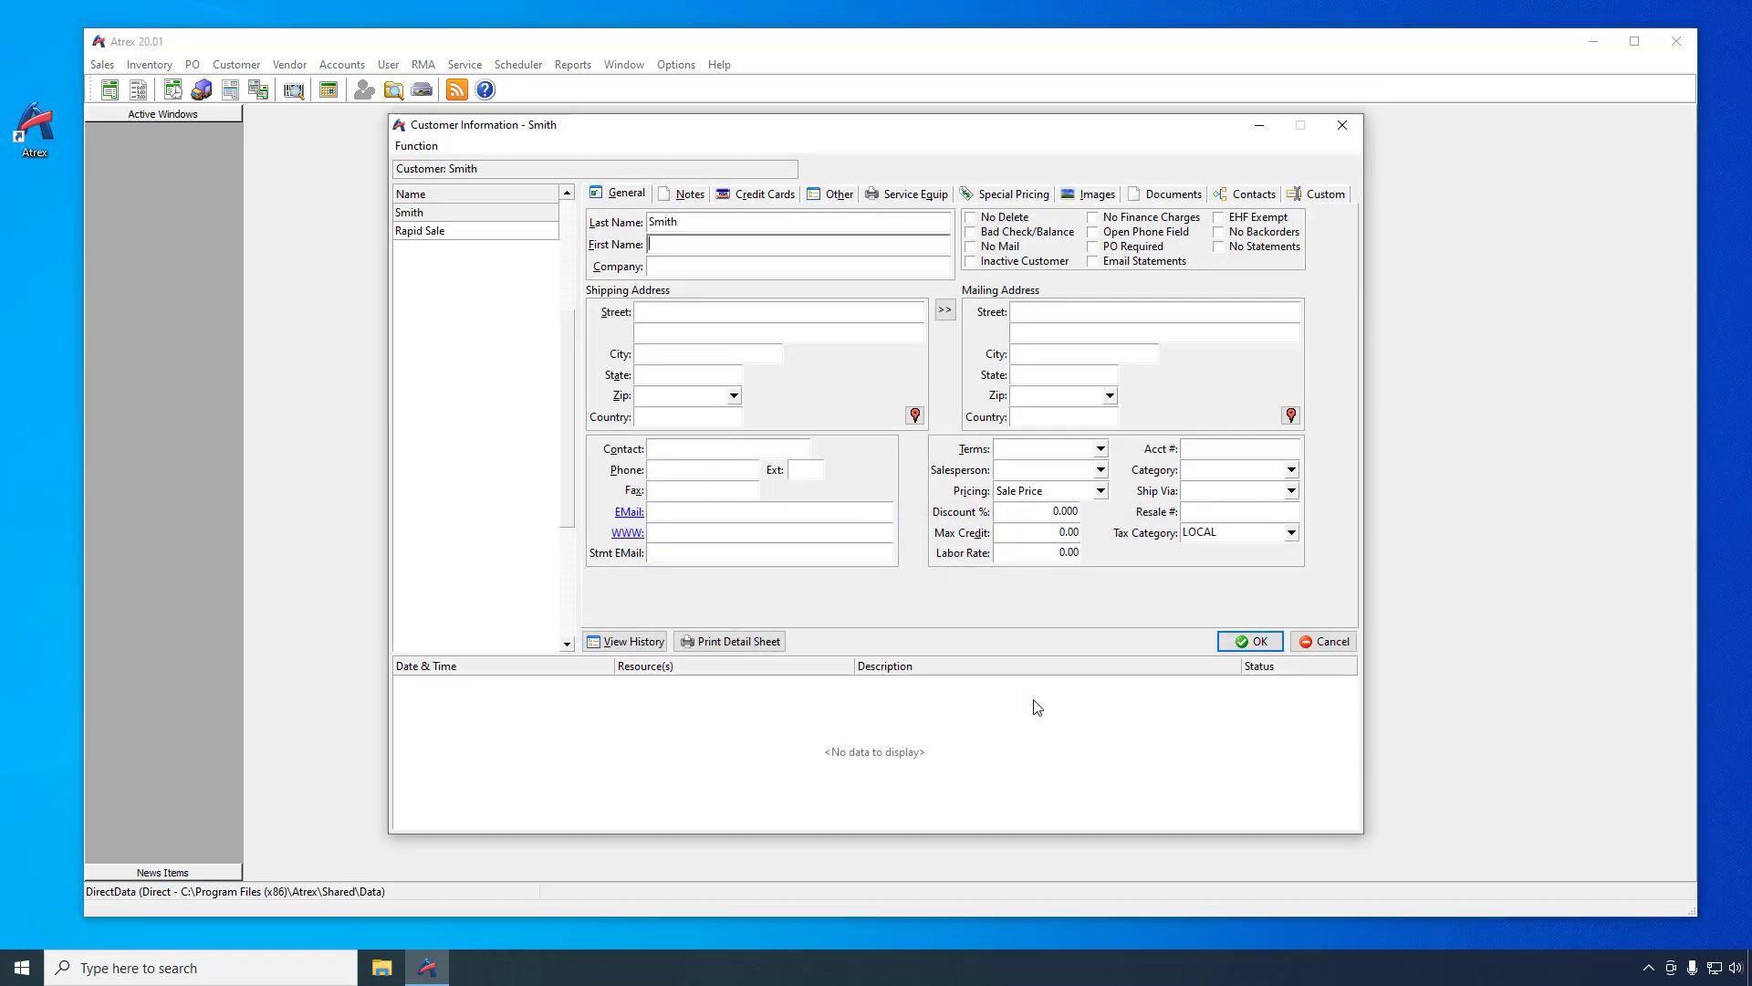
text(John)
click(1250, 644)
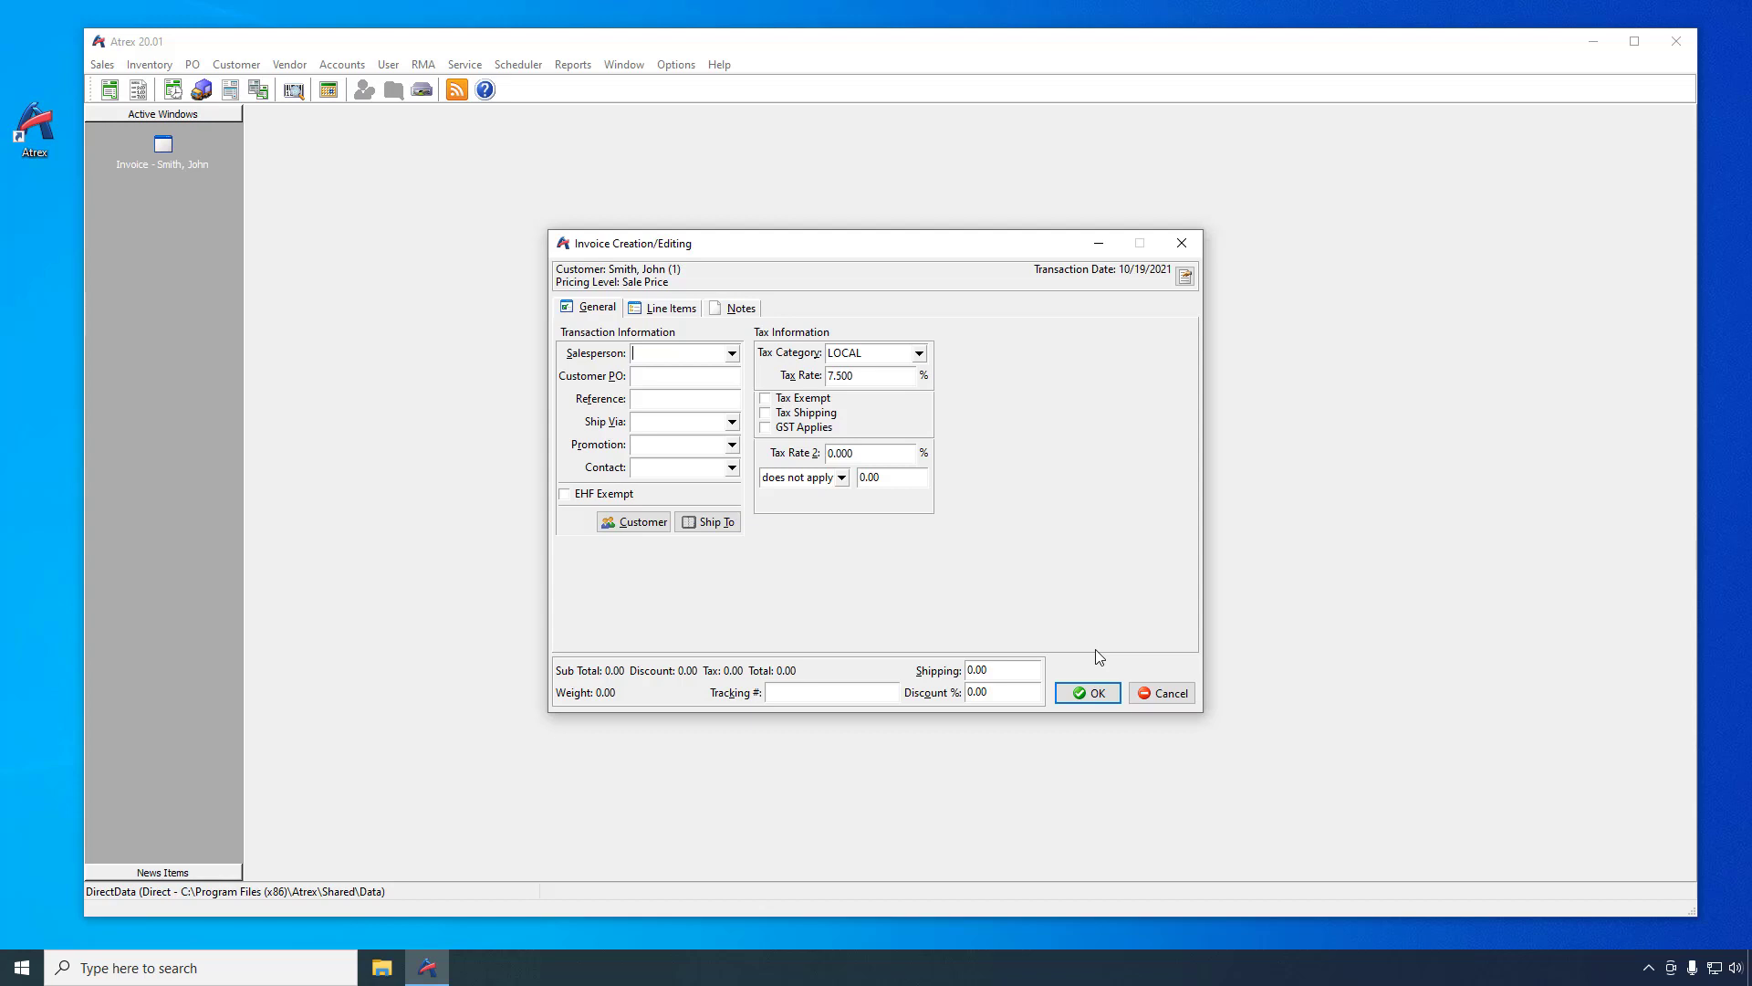
Add a single TEST CODE 1 line at 99.99, bringing the invoice to 107.49 with tax
click(1076, 694)
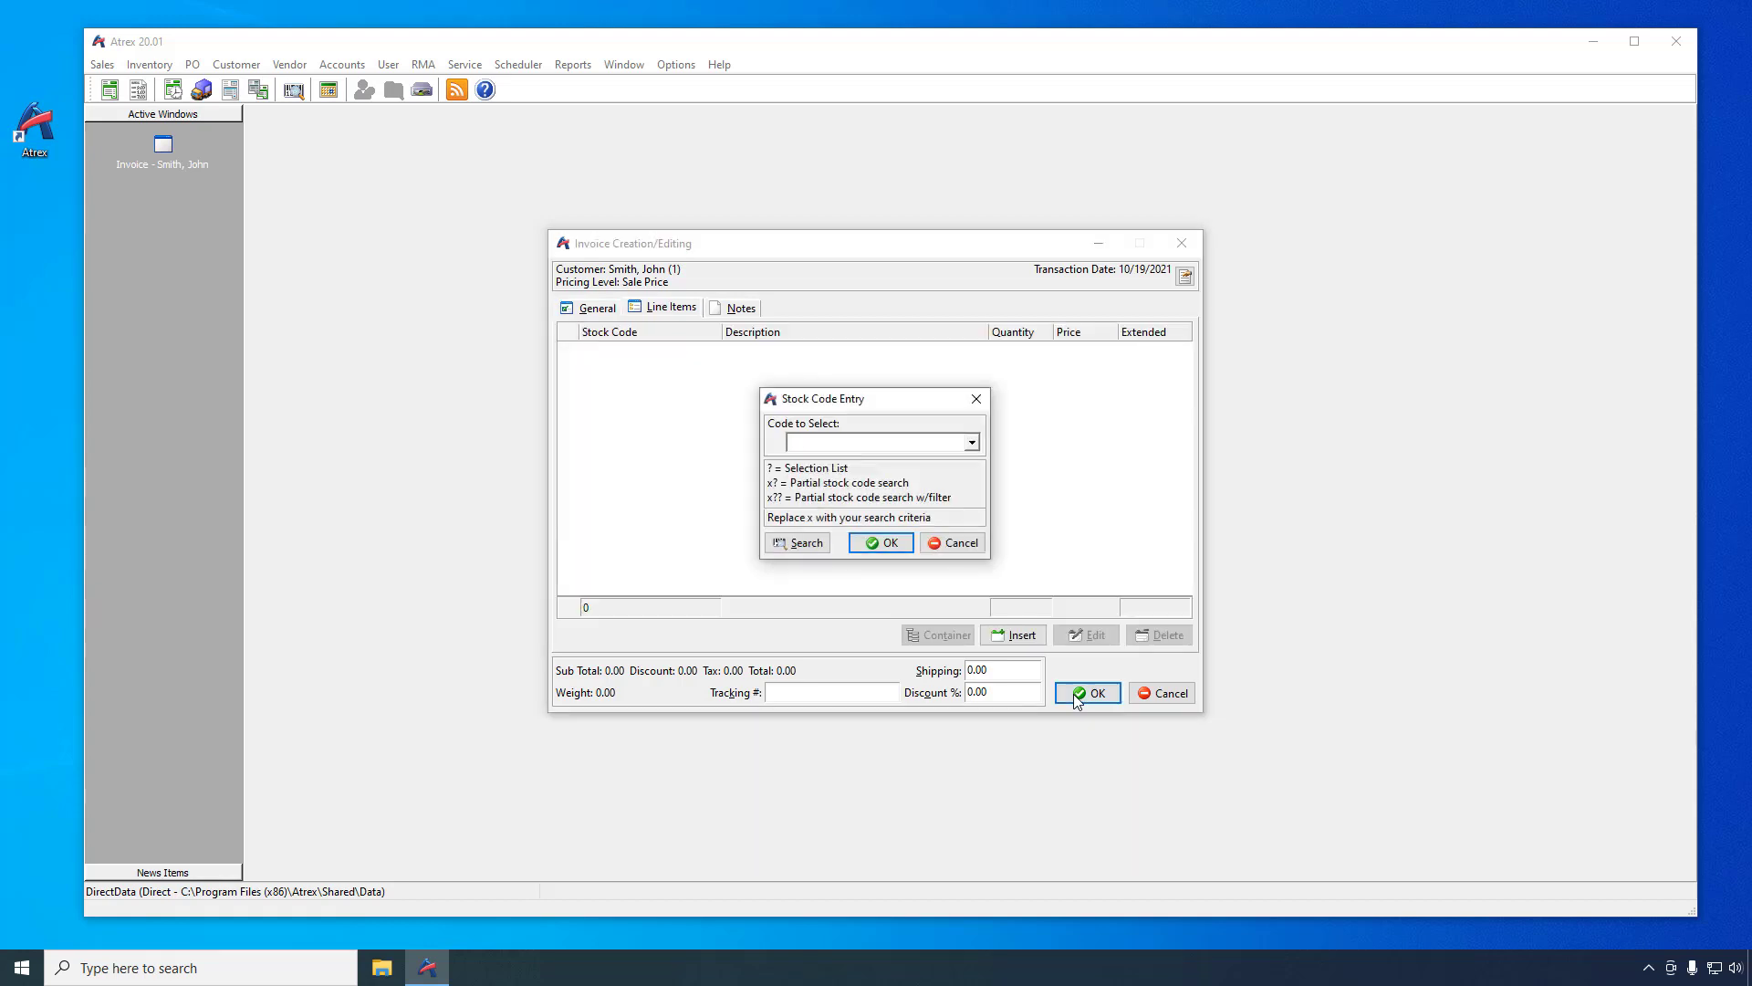
click(803, 543)
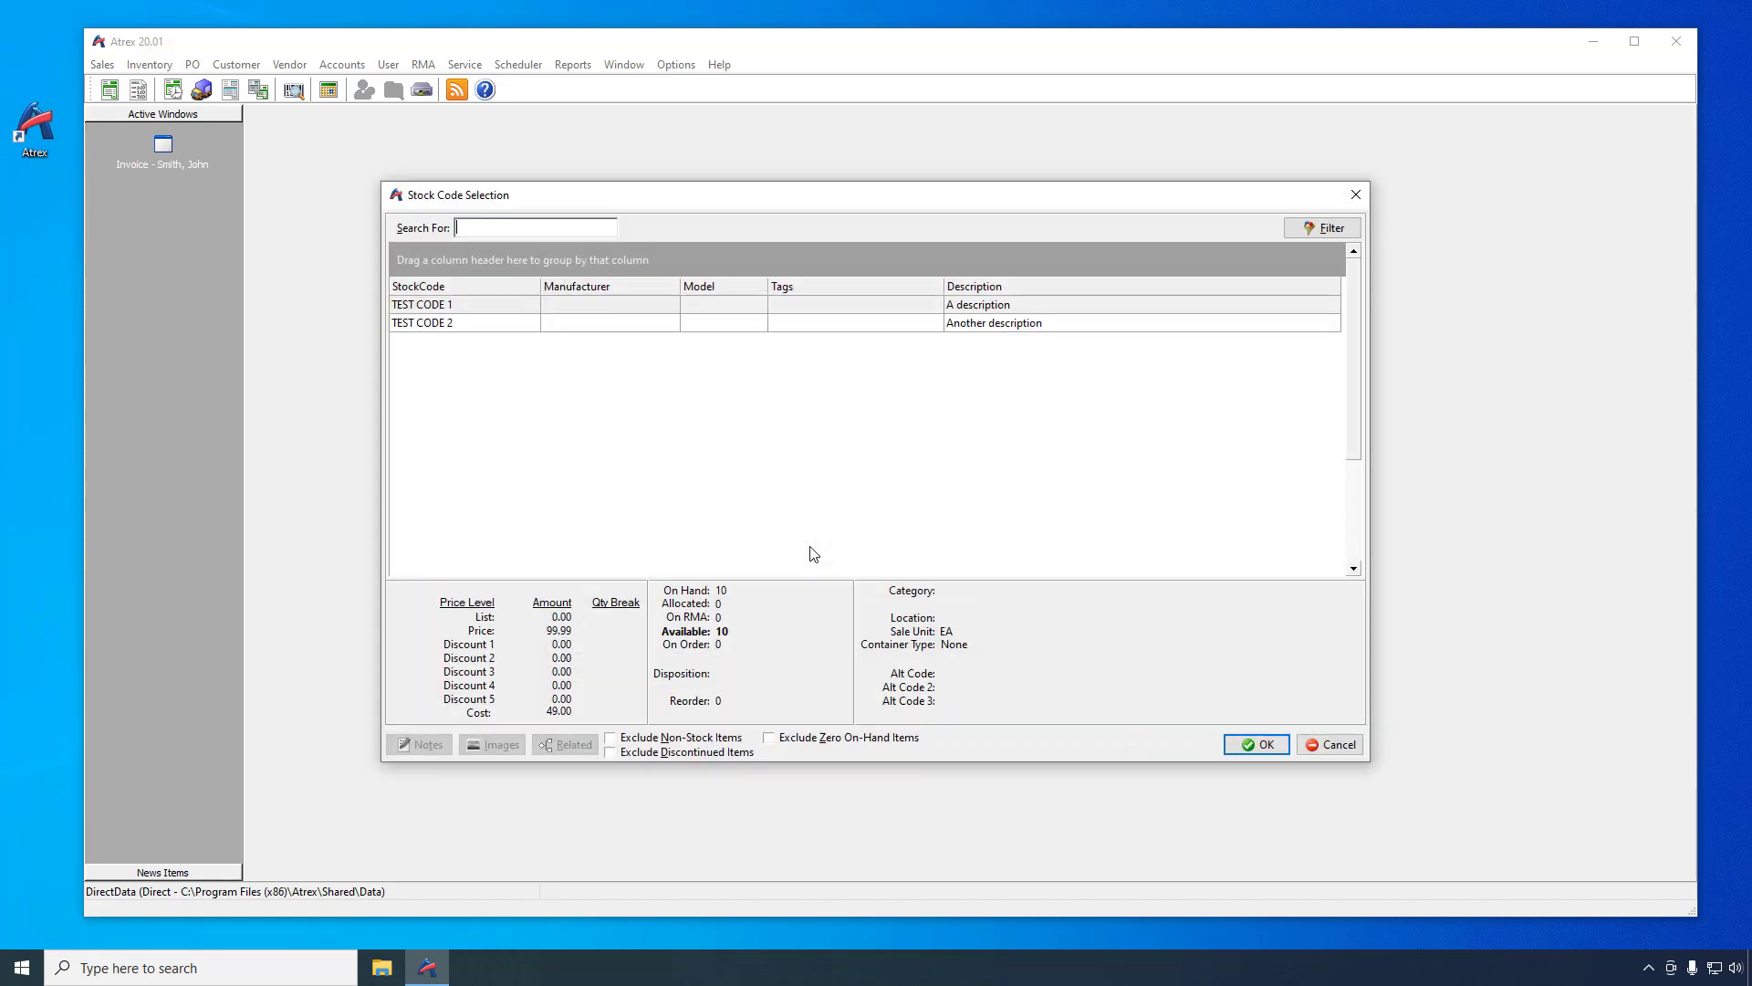
double_click(497, 304)
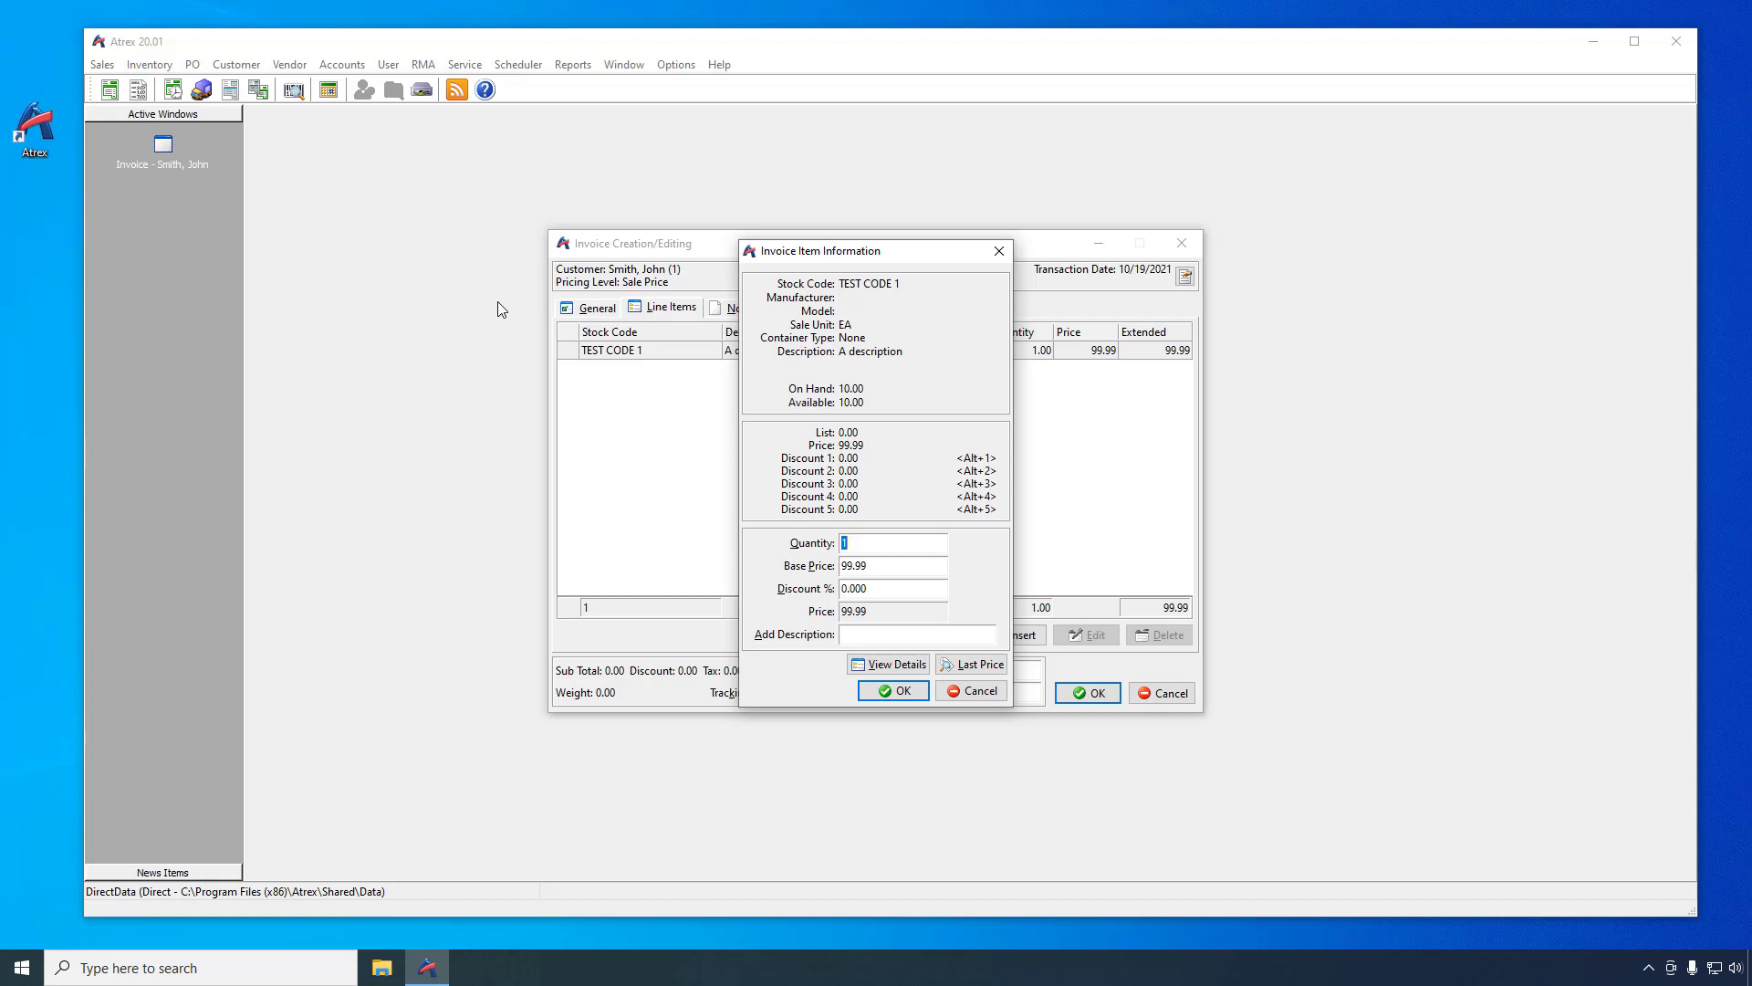
click(890, 691)
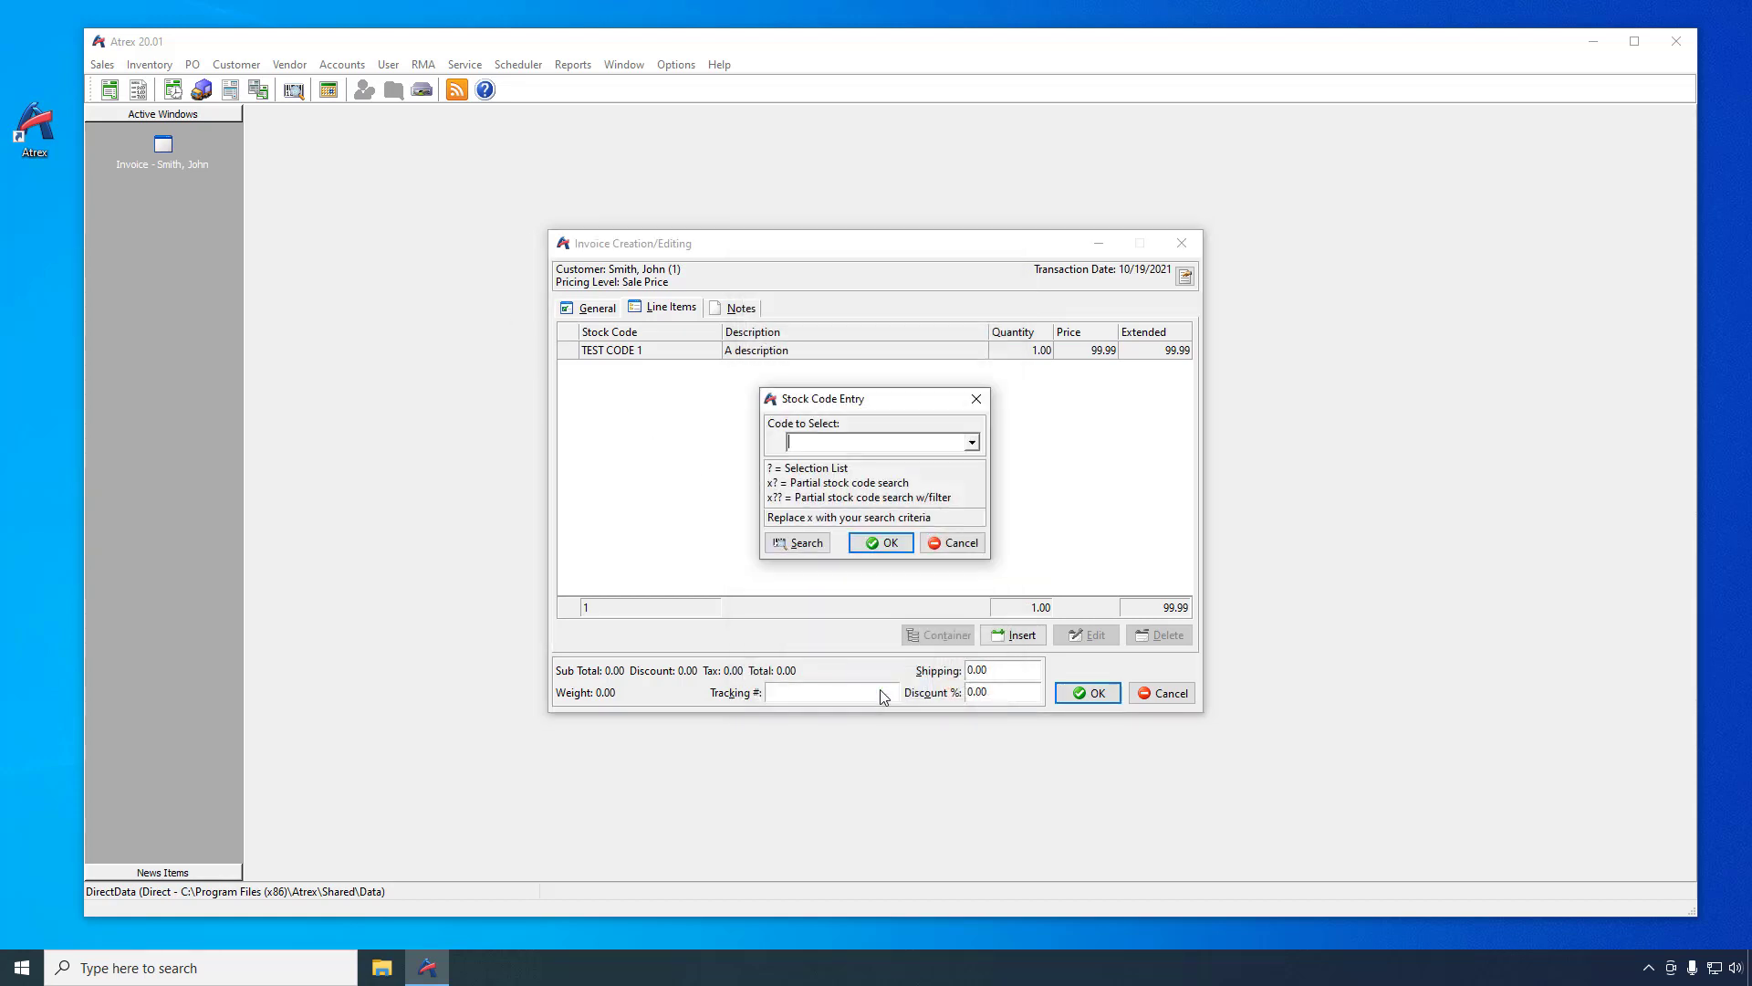
click(951, 544)
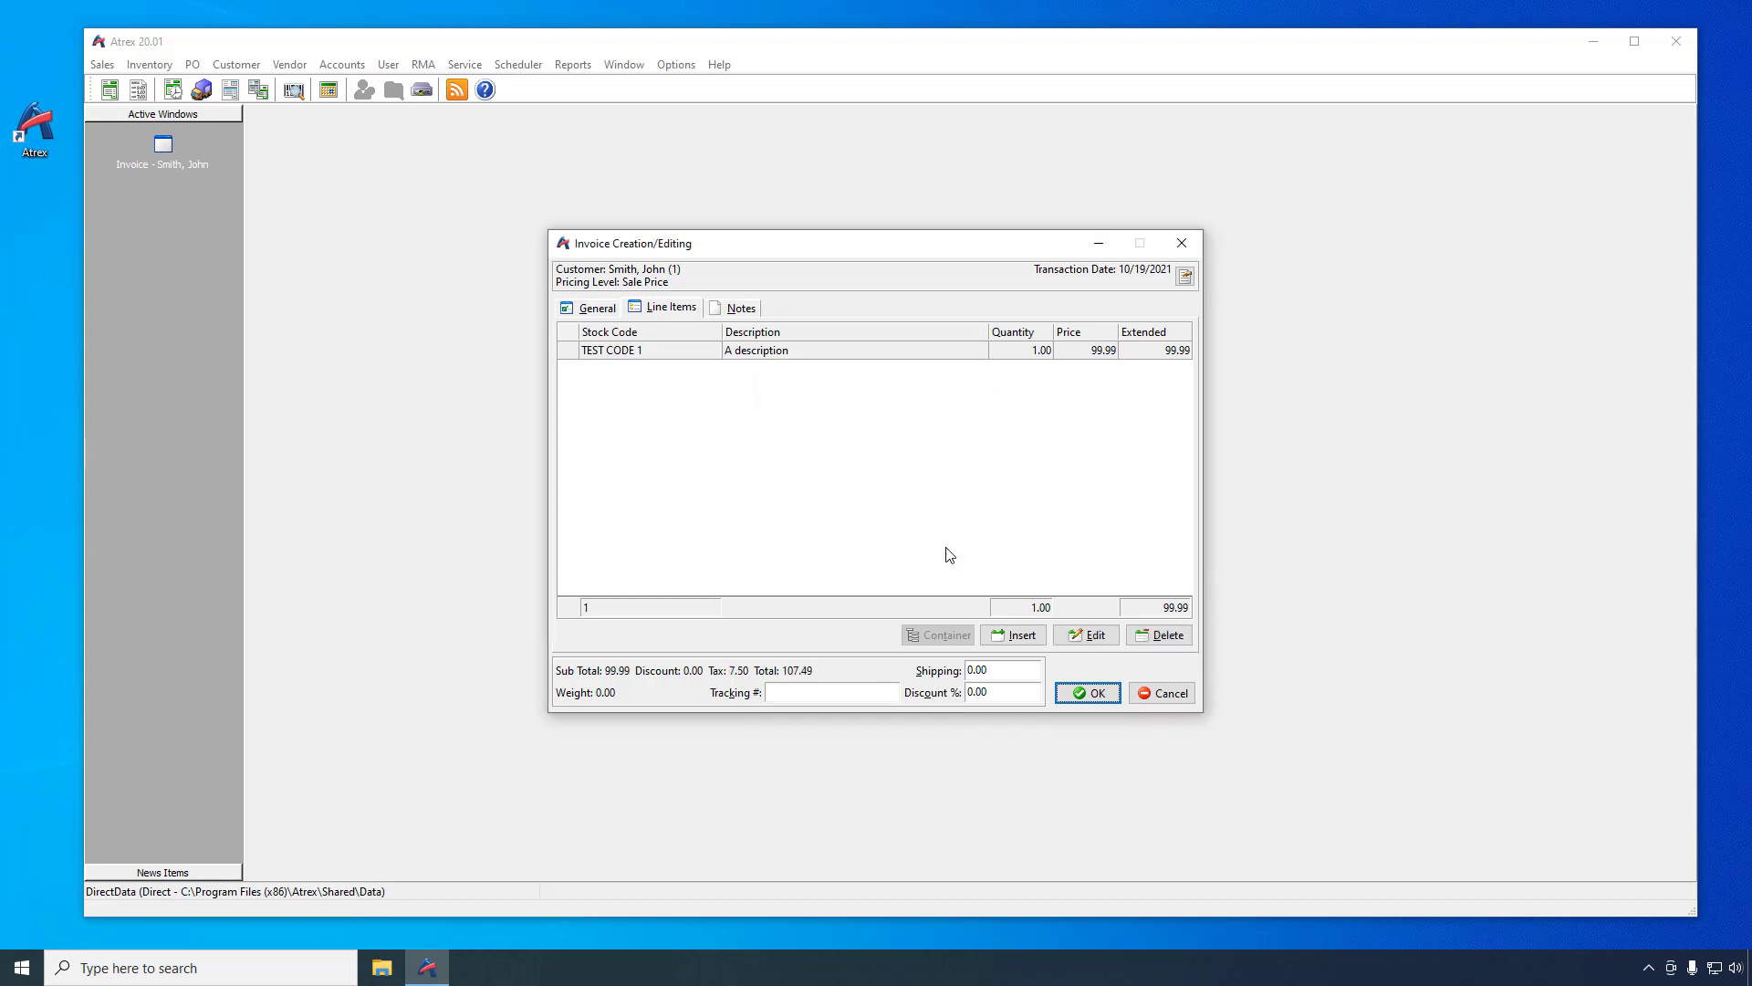
Pay the 107.49 invoice in full with check number 399
click(1088, 692)
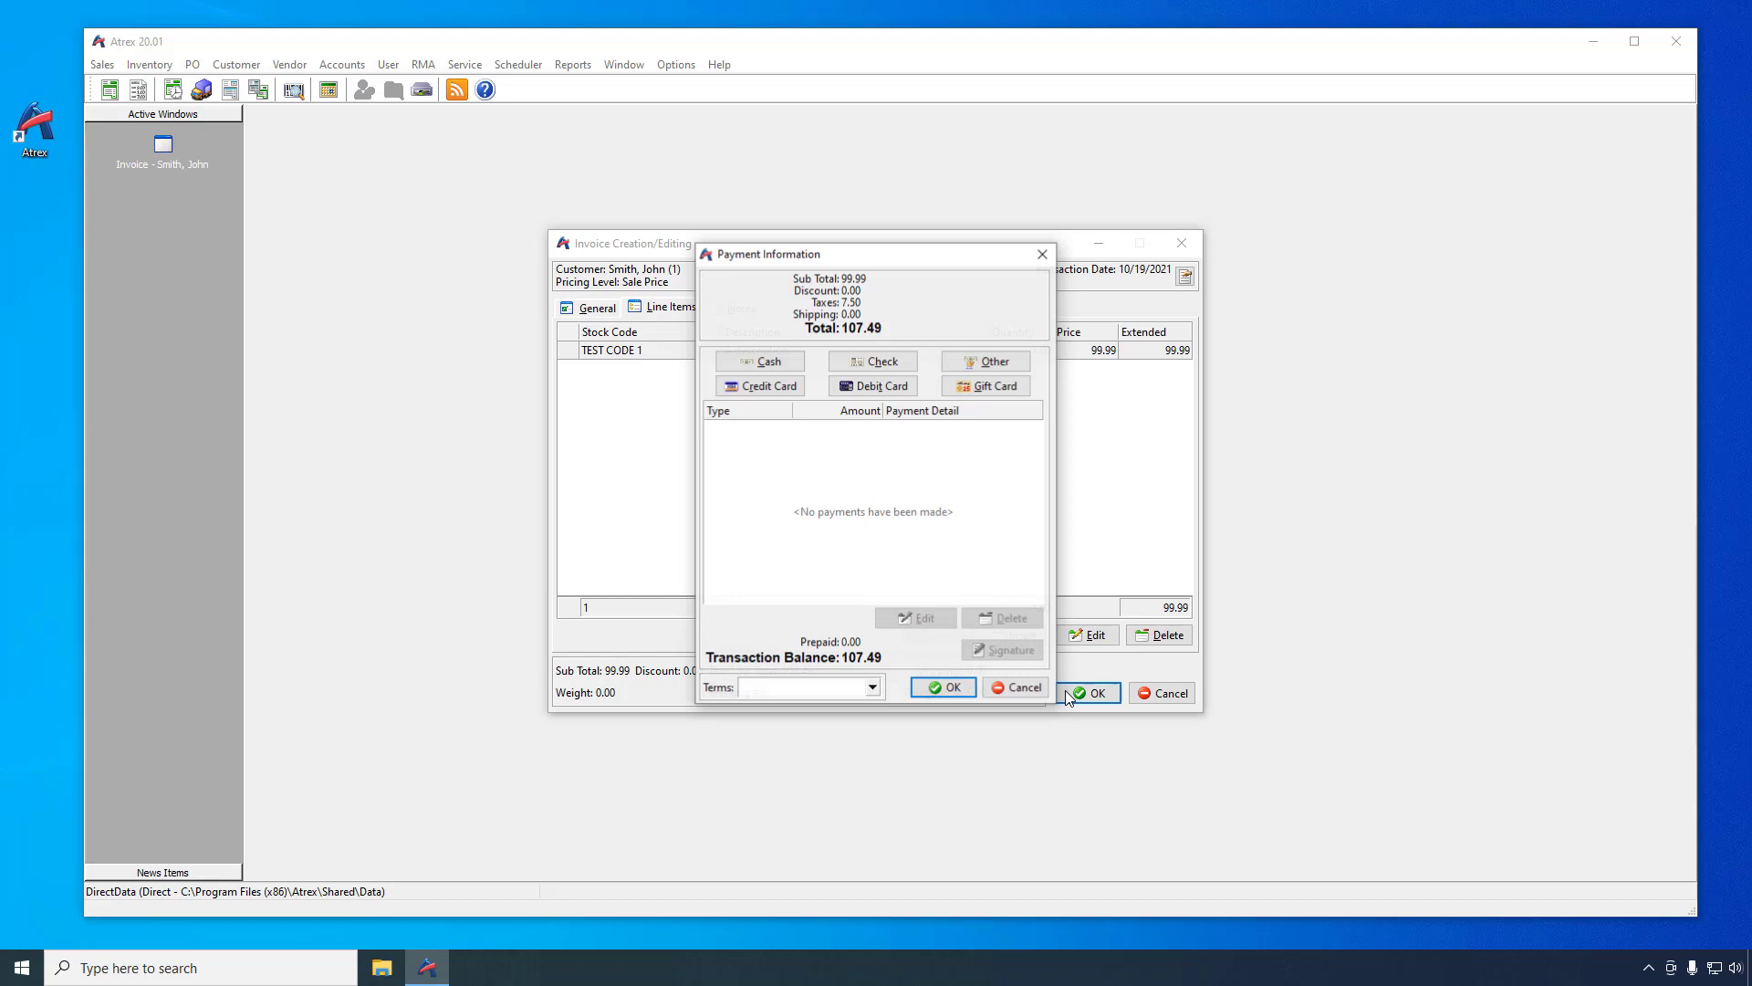
click(896, 368)
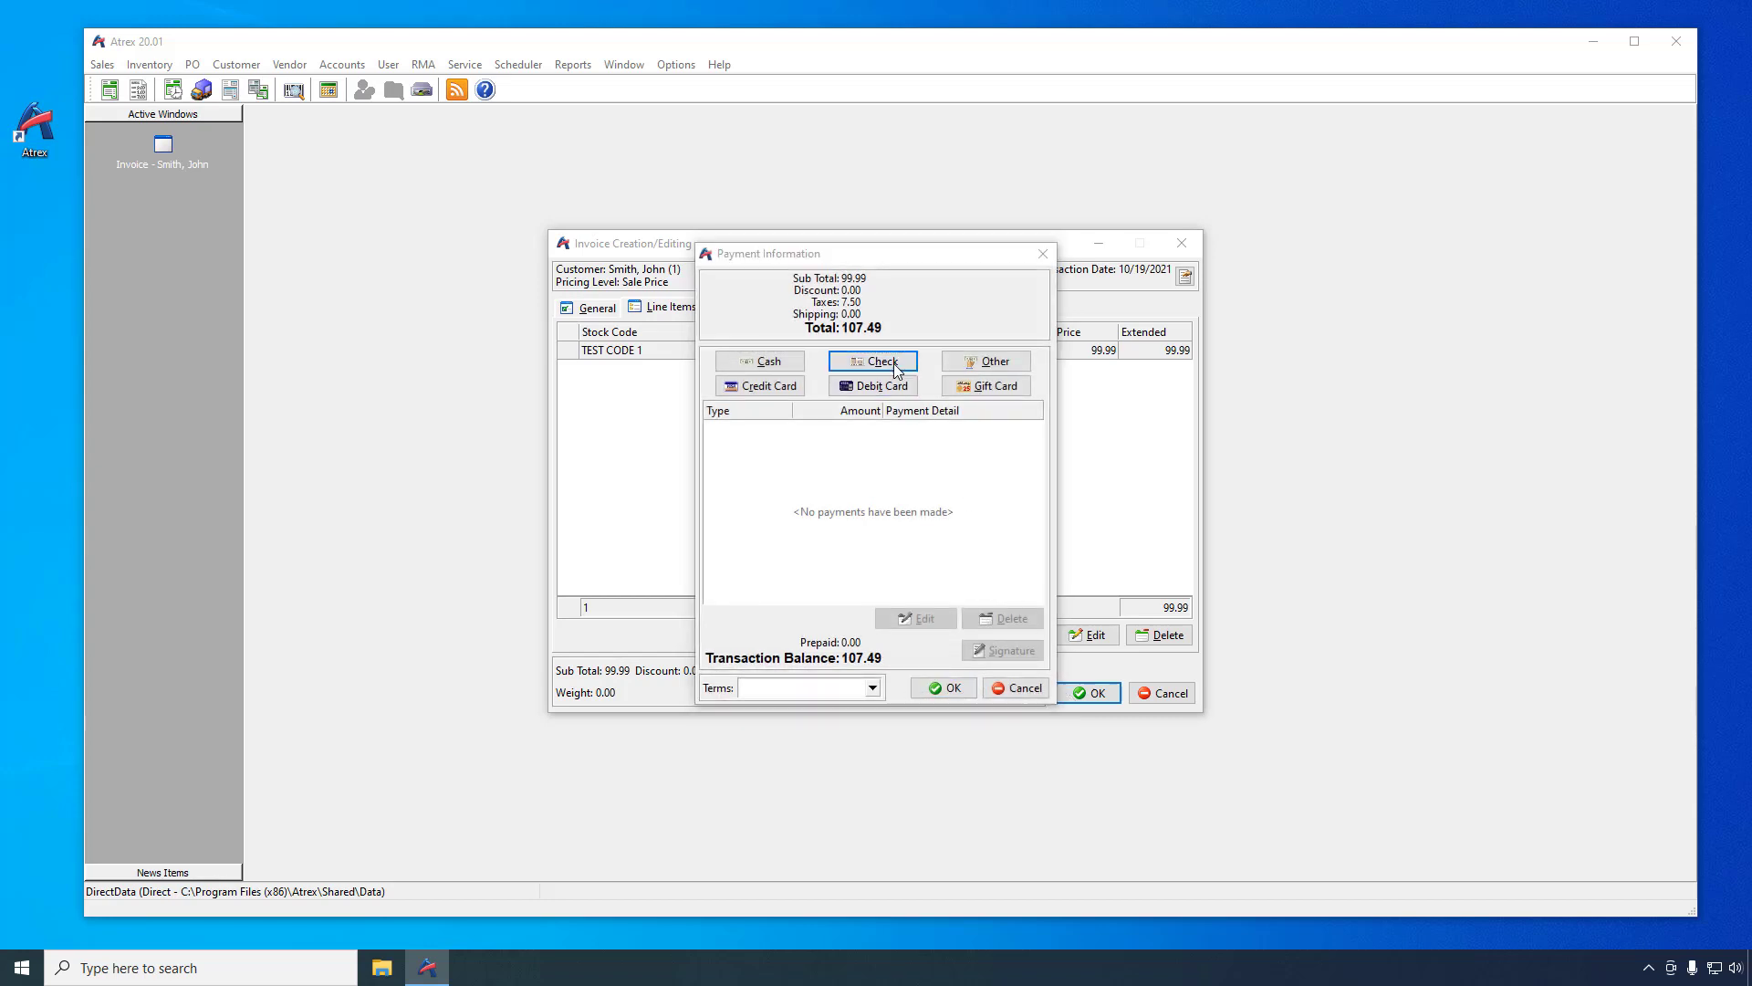
click(897, 489)
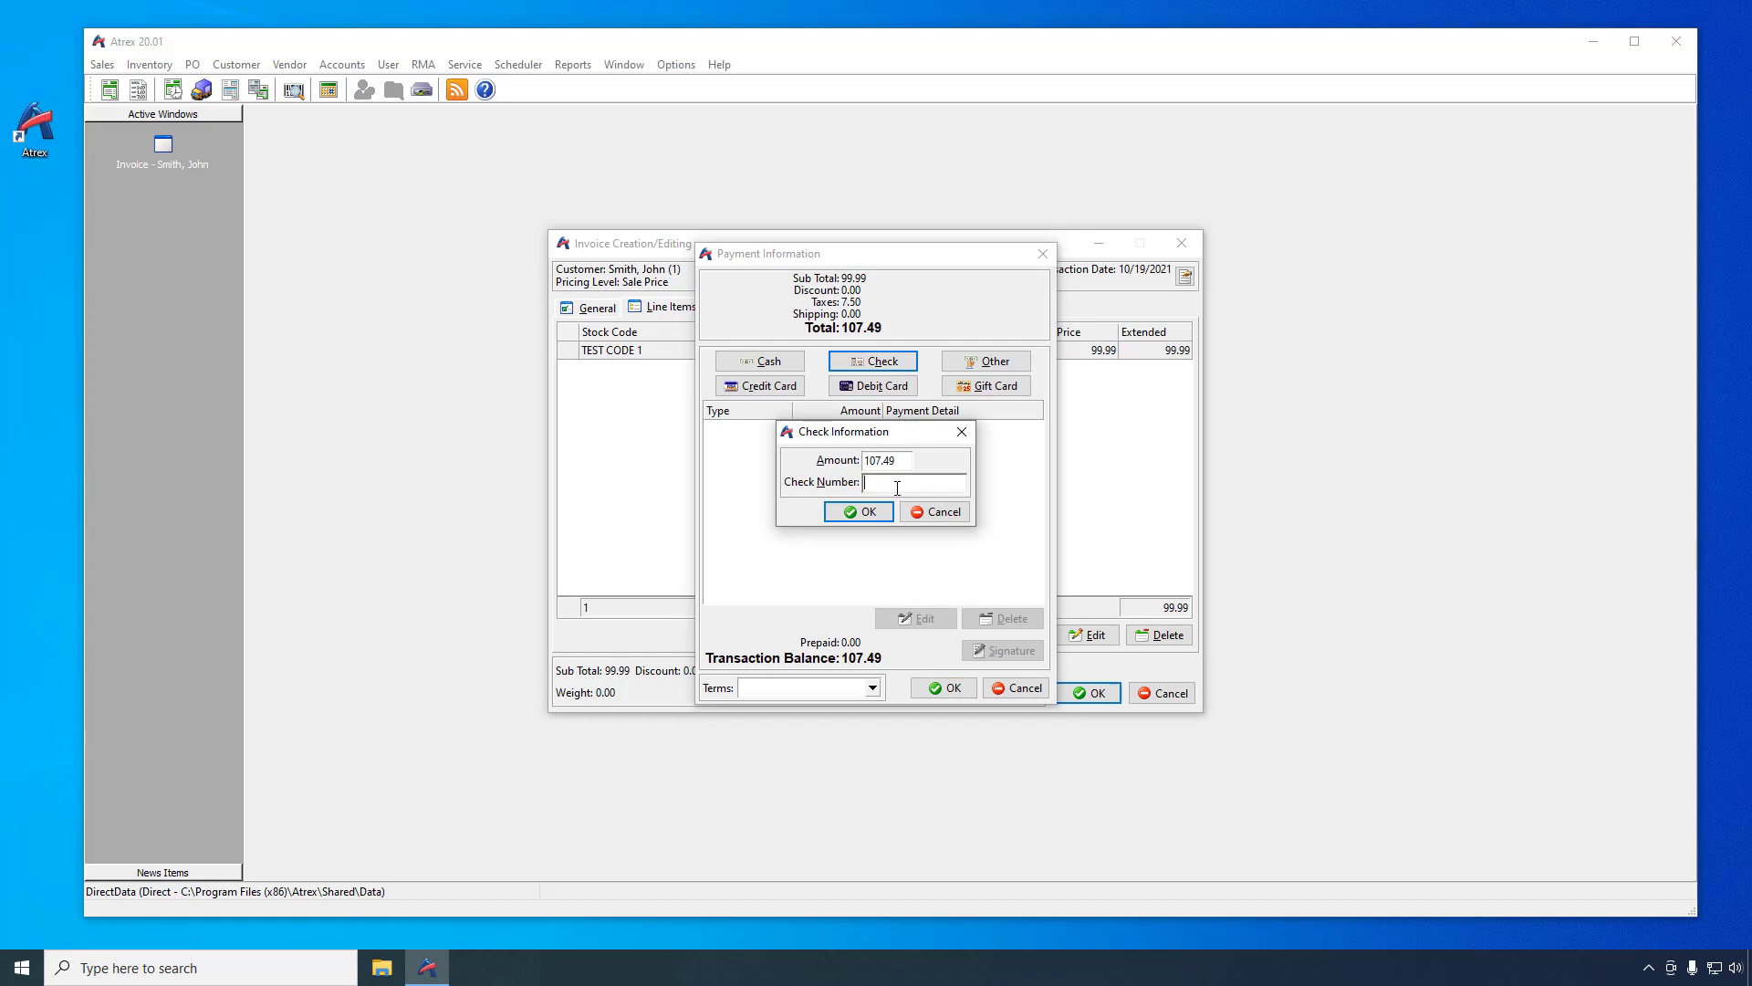
text(399)
click(858, 512)
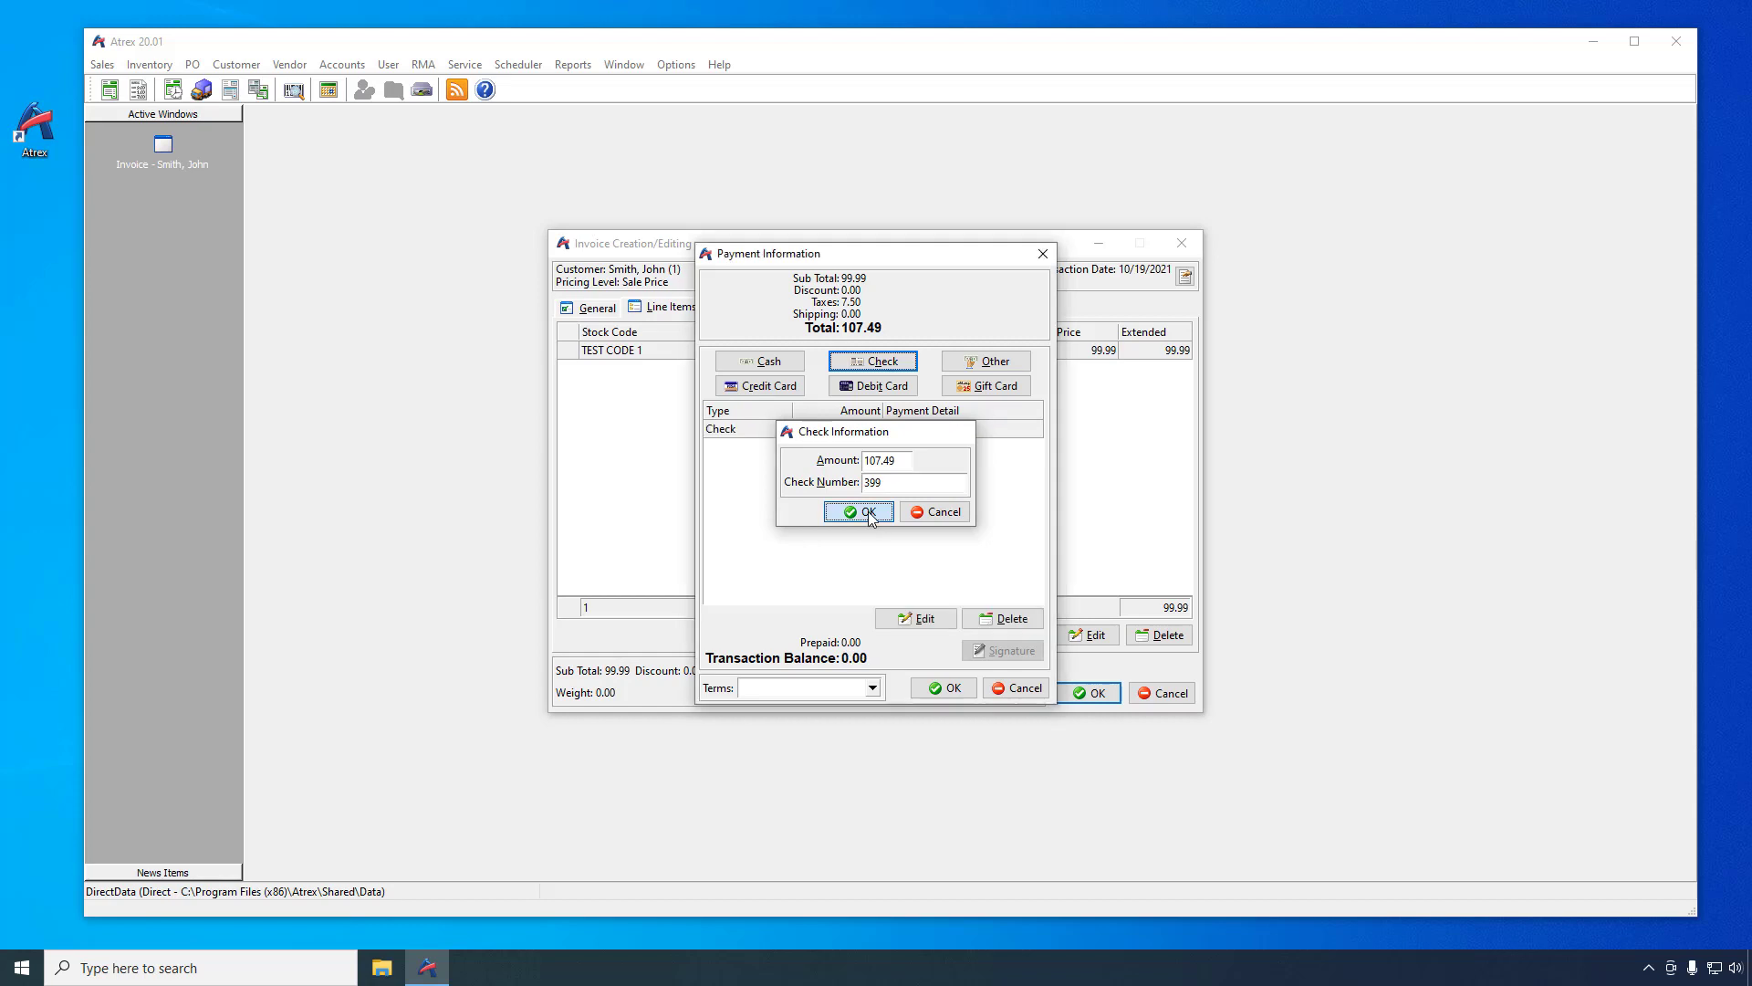
click(944, 688)
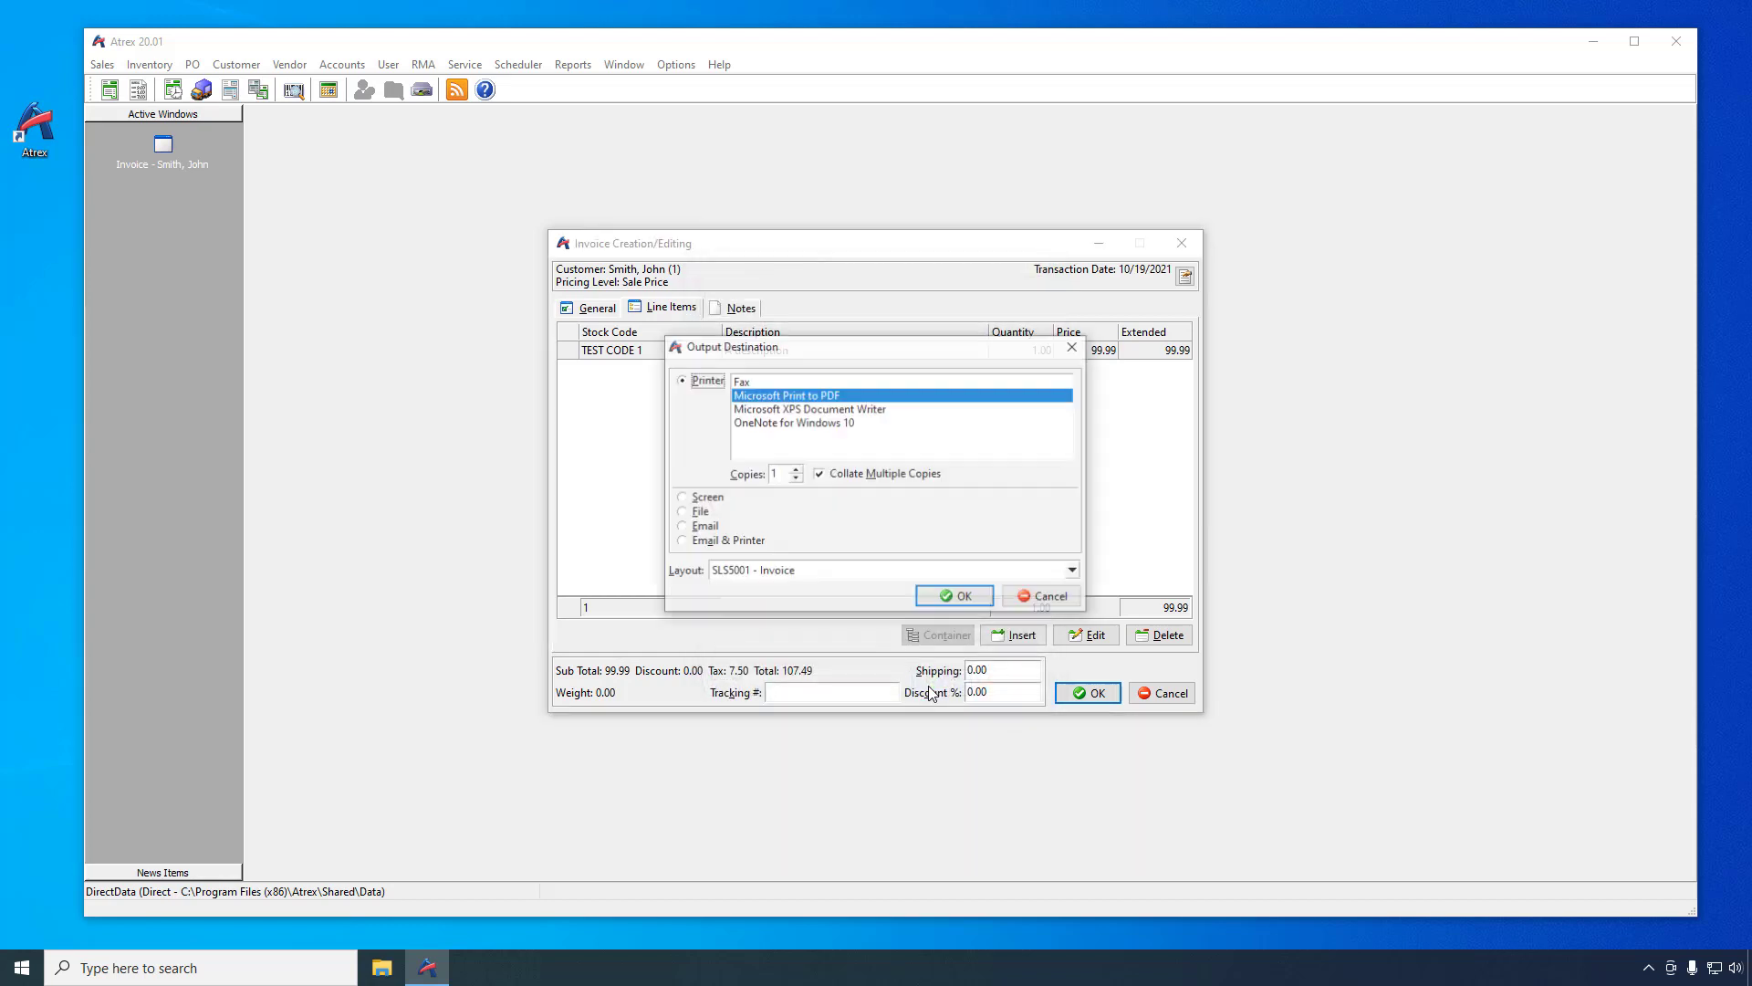
Preview invoice 1 on screen, then close the preview
click(712, 500)
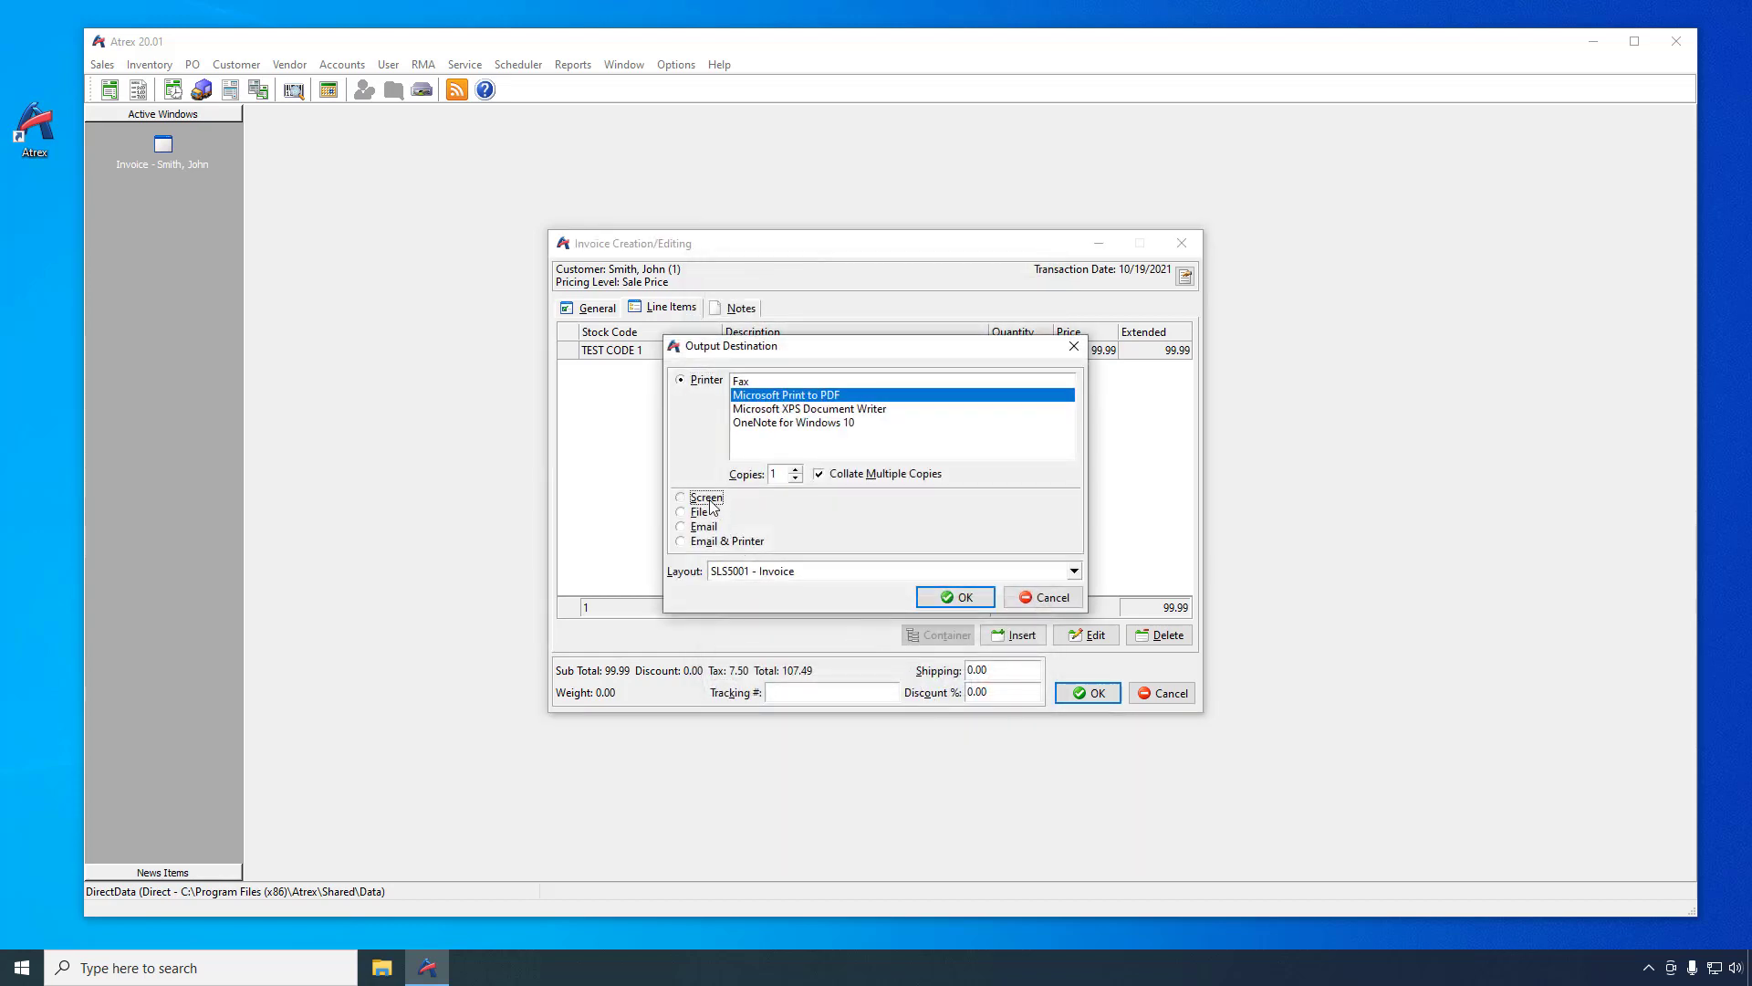
click(953, 597)
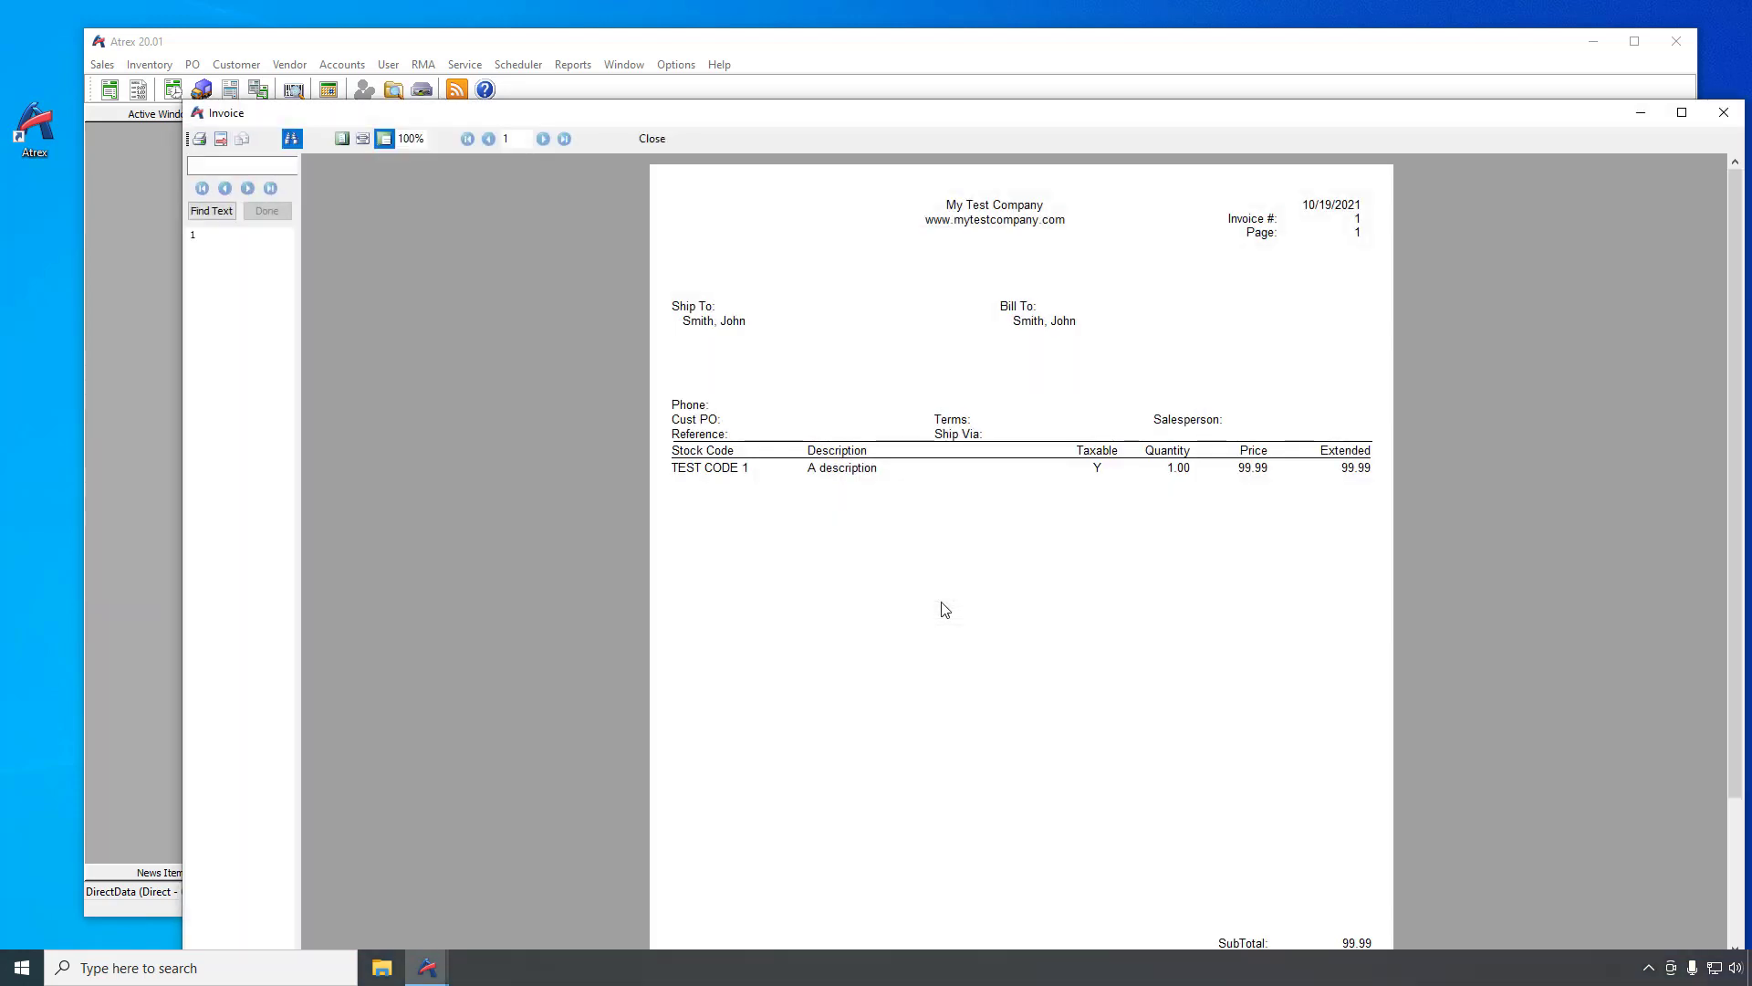
click(654, 140)
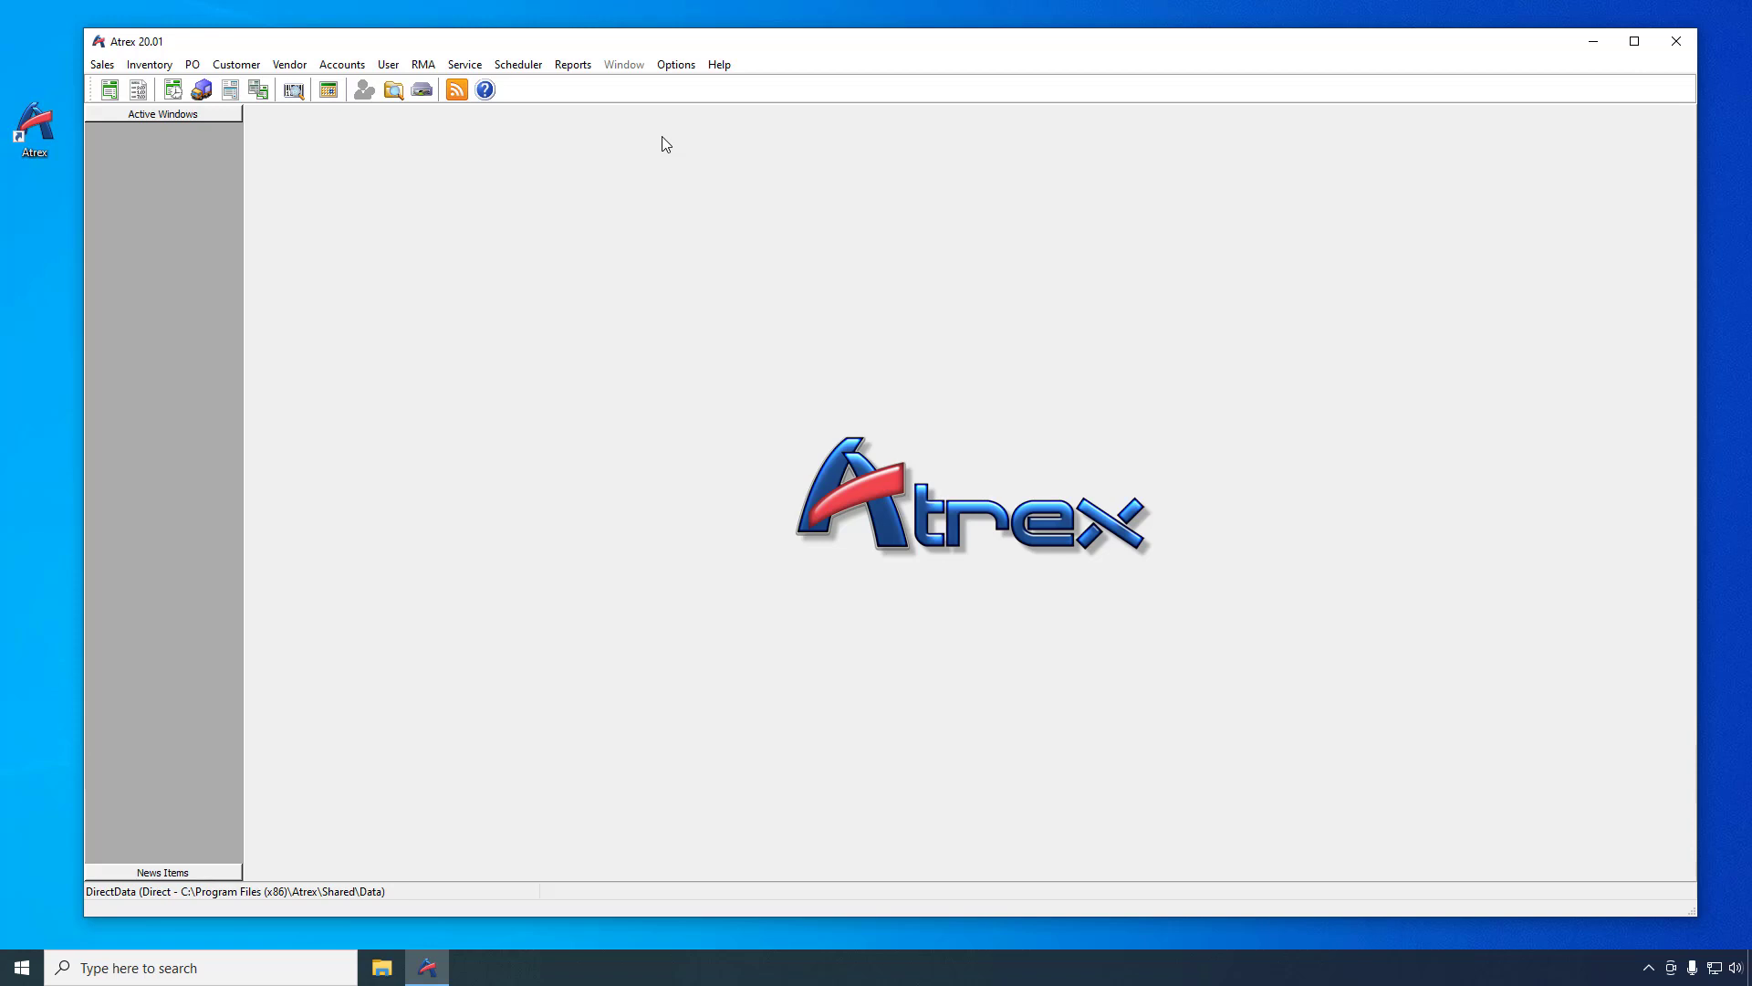
Create a Rapid Invoice with one TEST CODE 2 line at 74.99, totalling 80.61
click(103, 66)
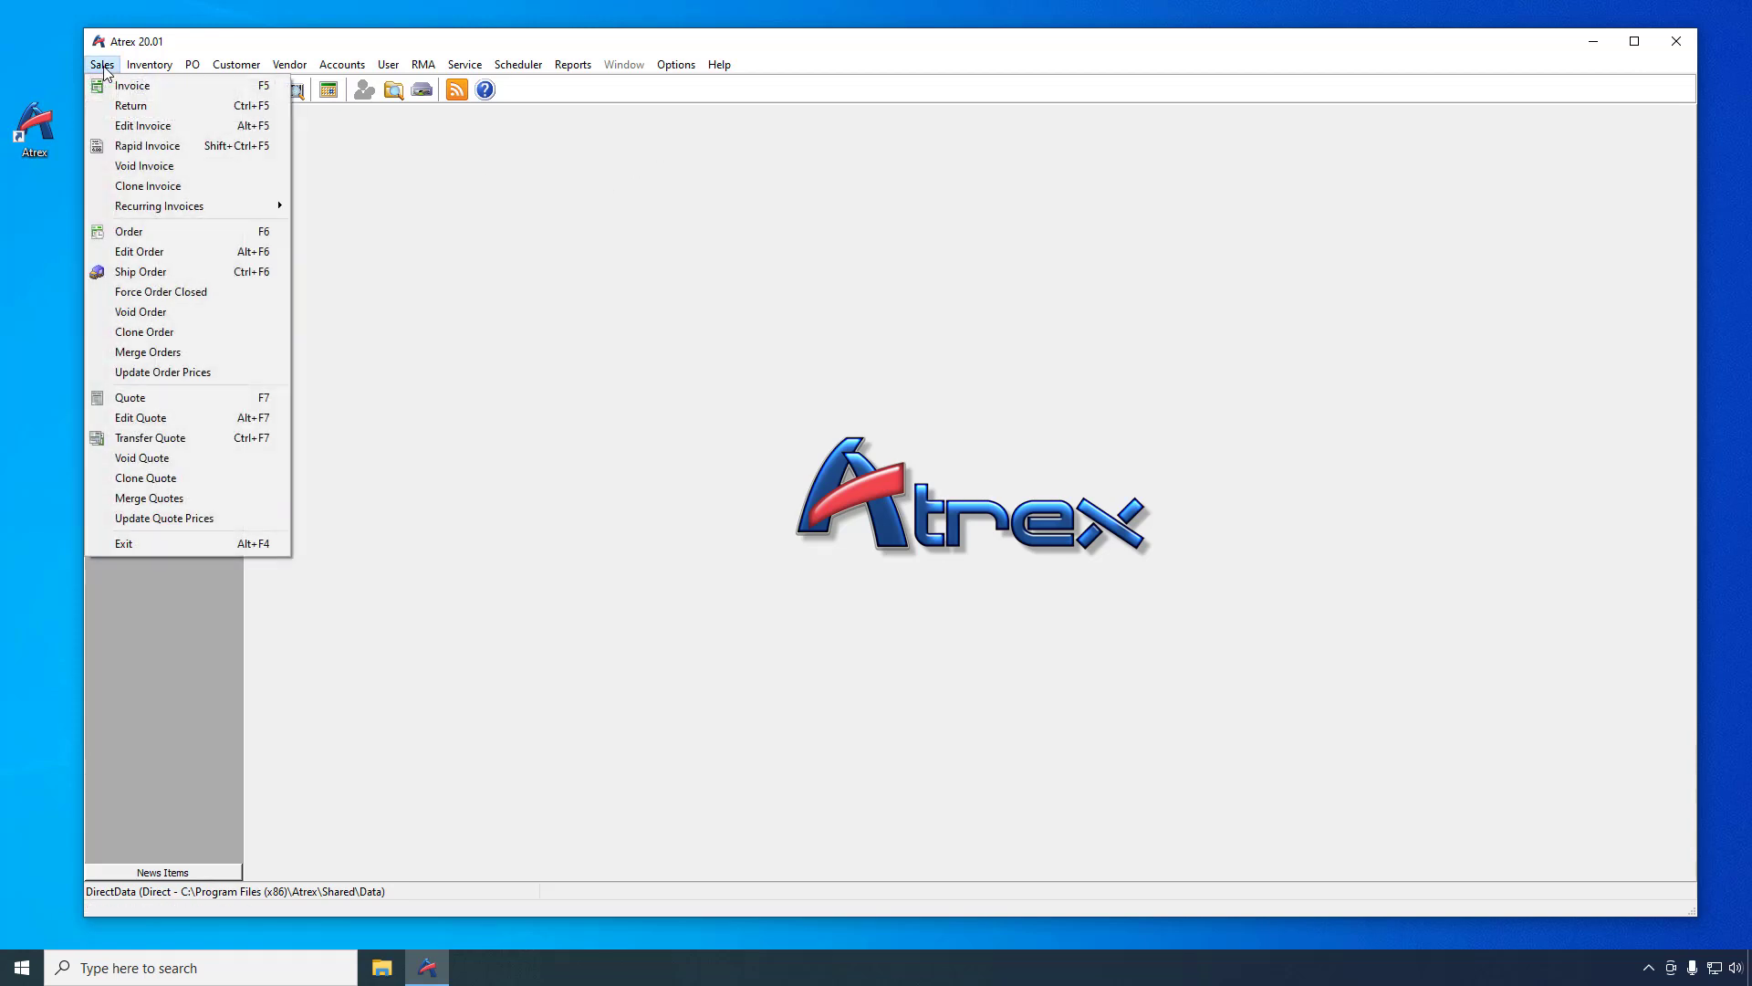
click(117, 145)
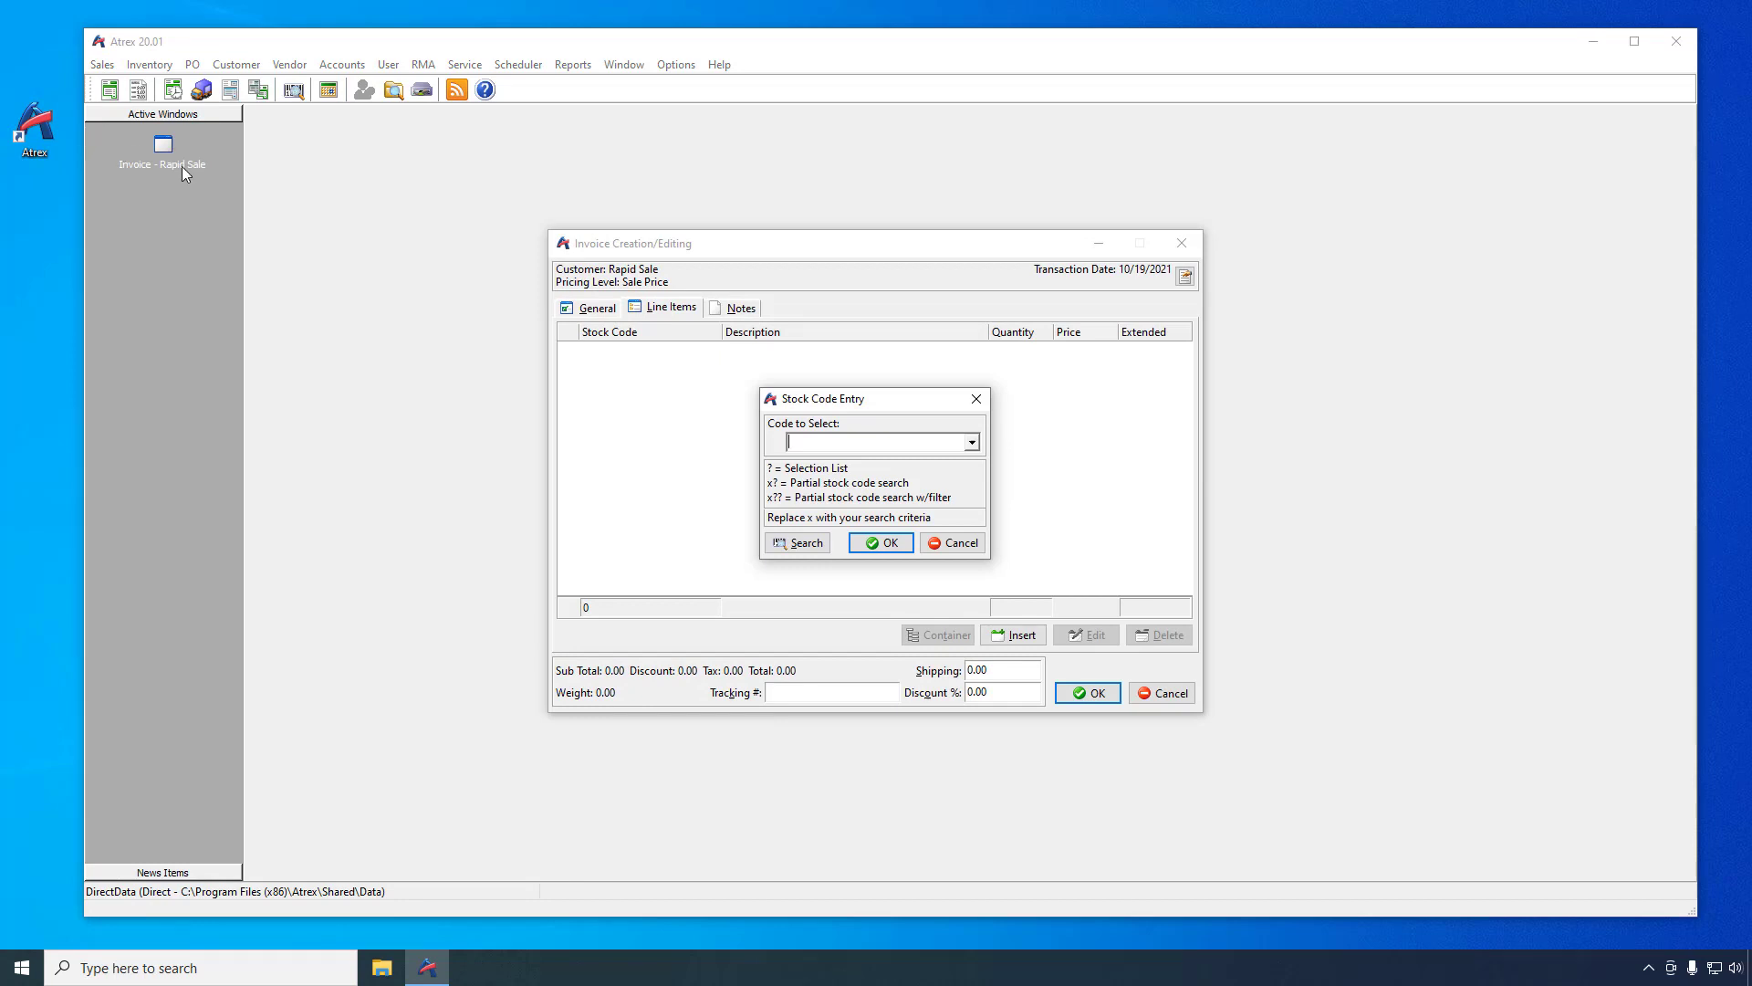
click(783, 545)
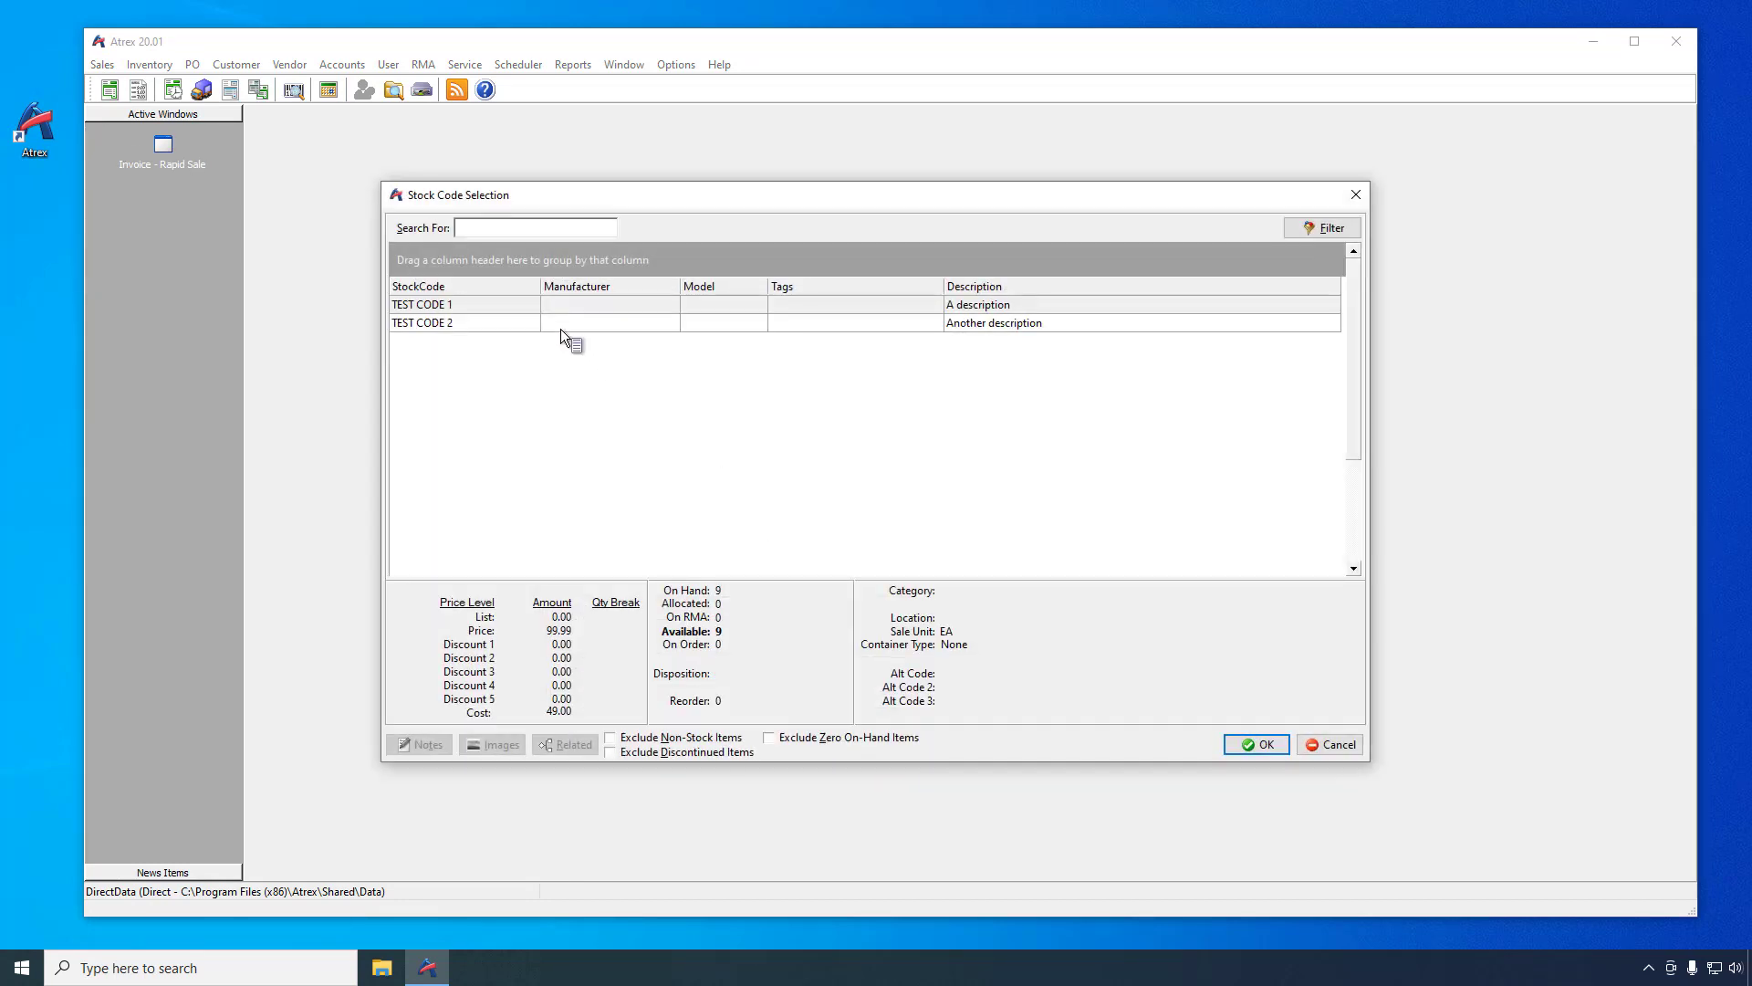
double_click(560, 327)
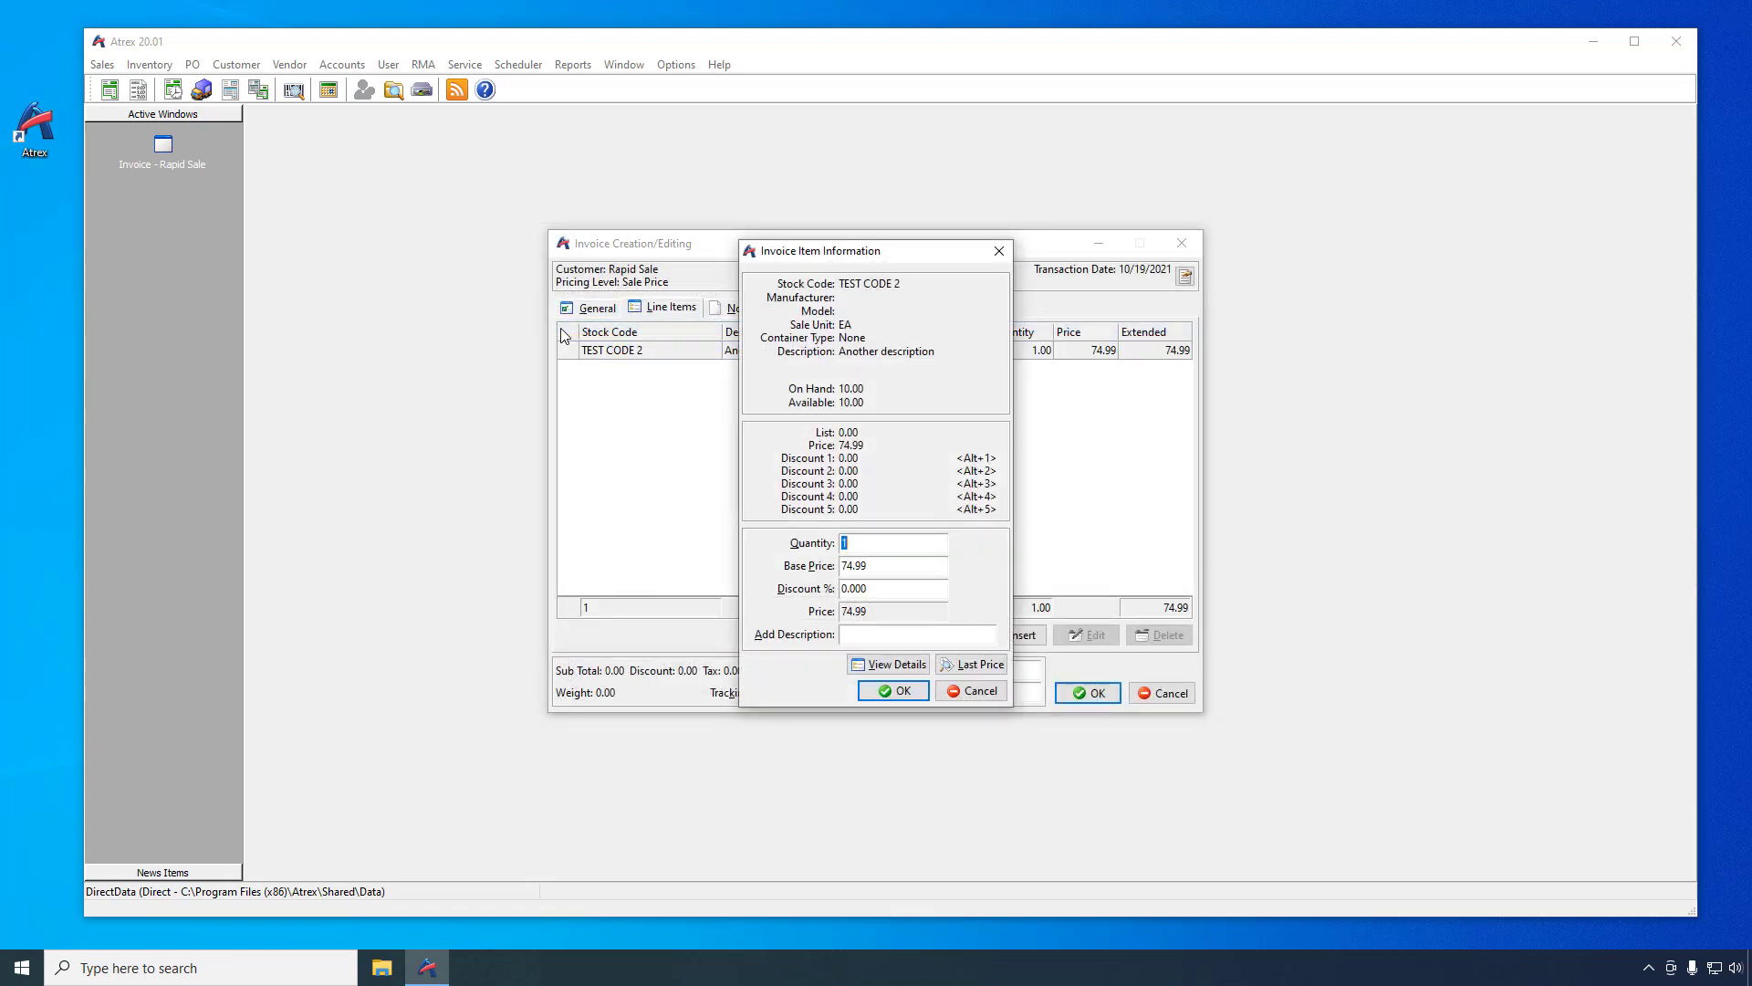
click(891, 693)
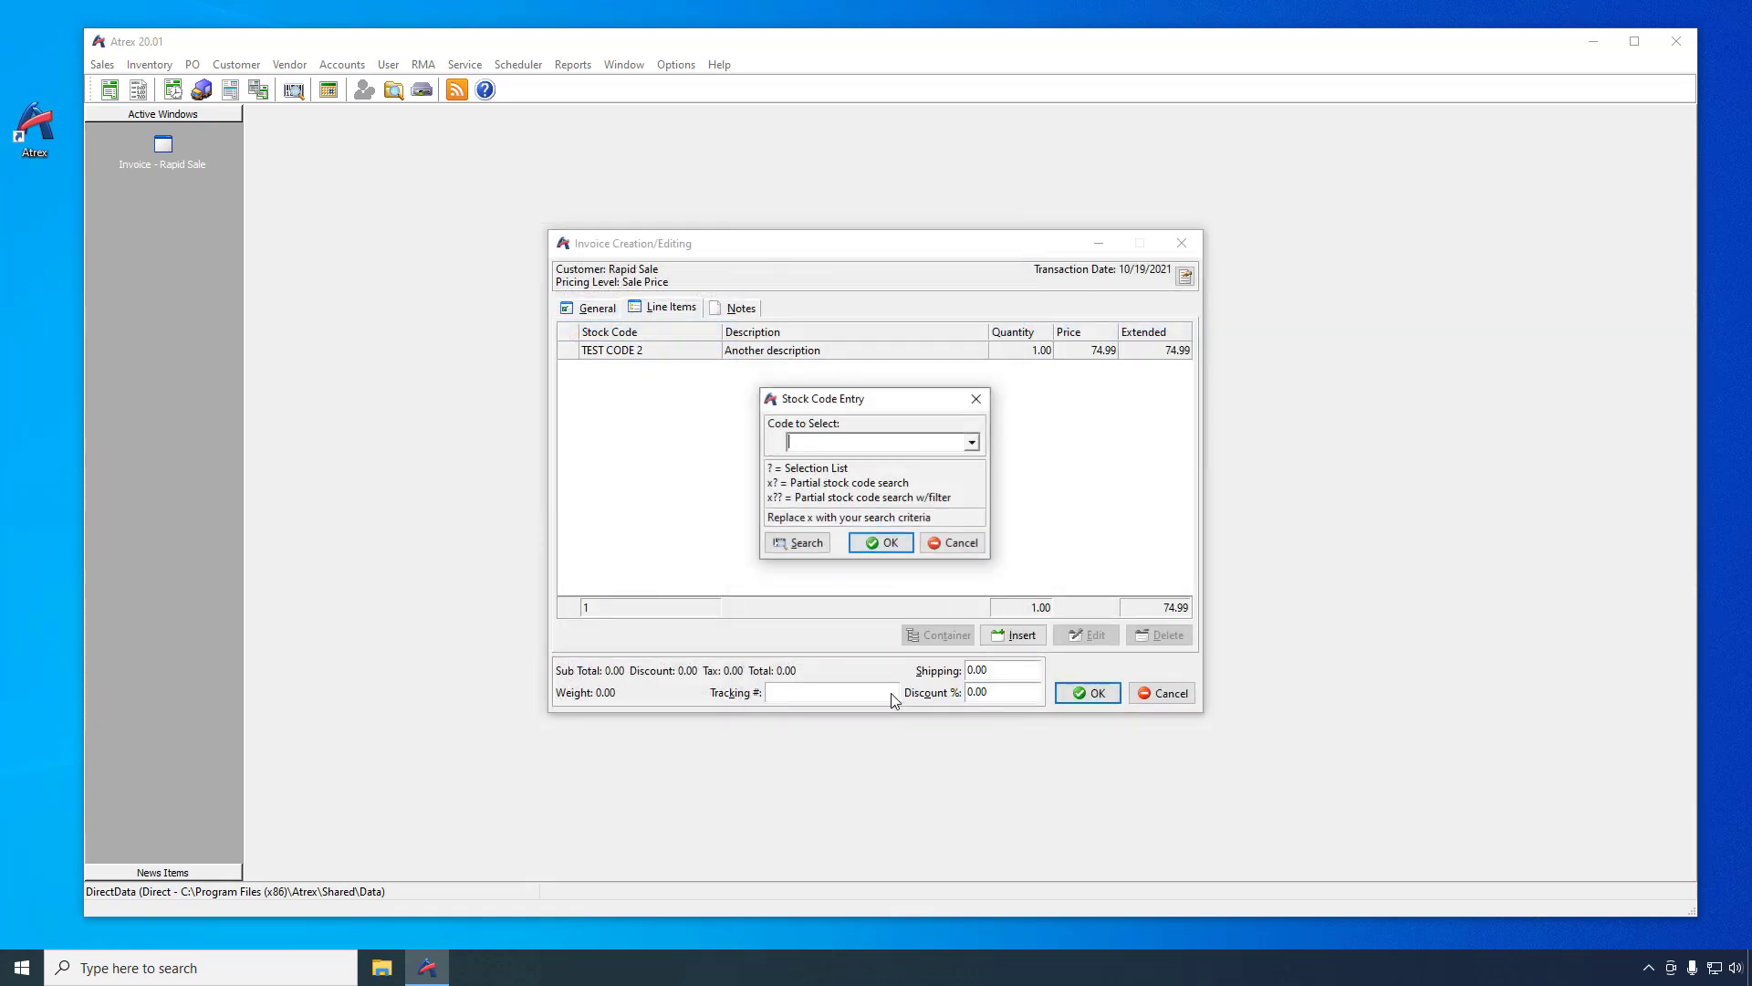
click(949, 548)
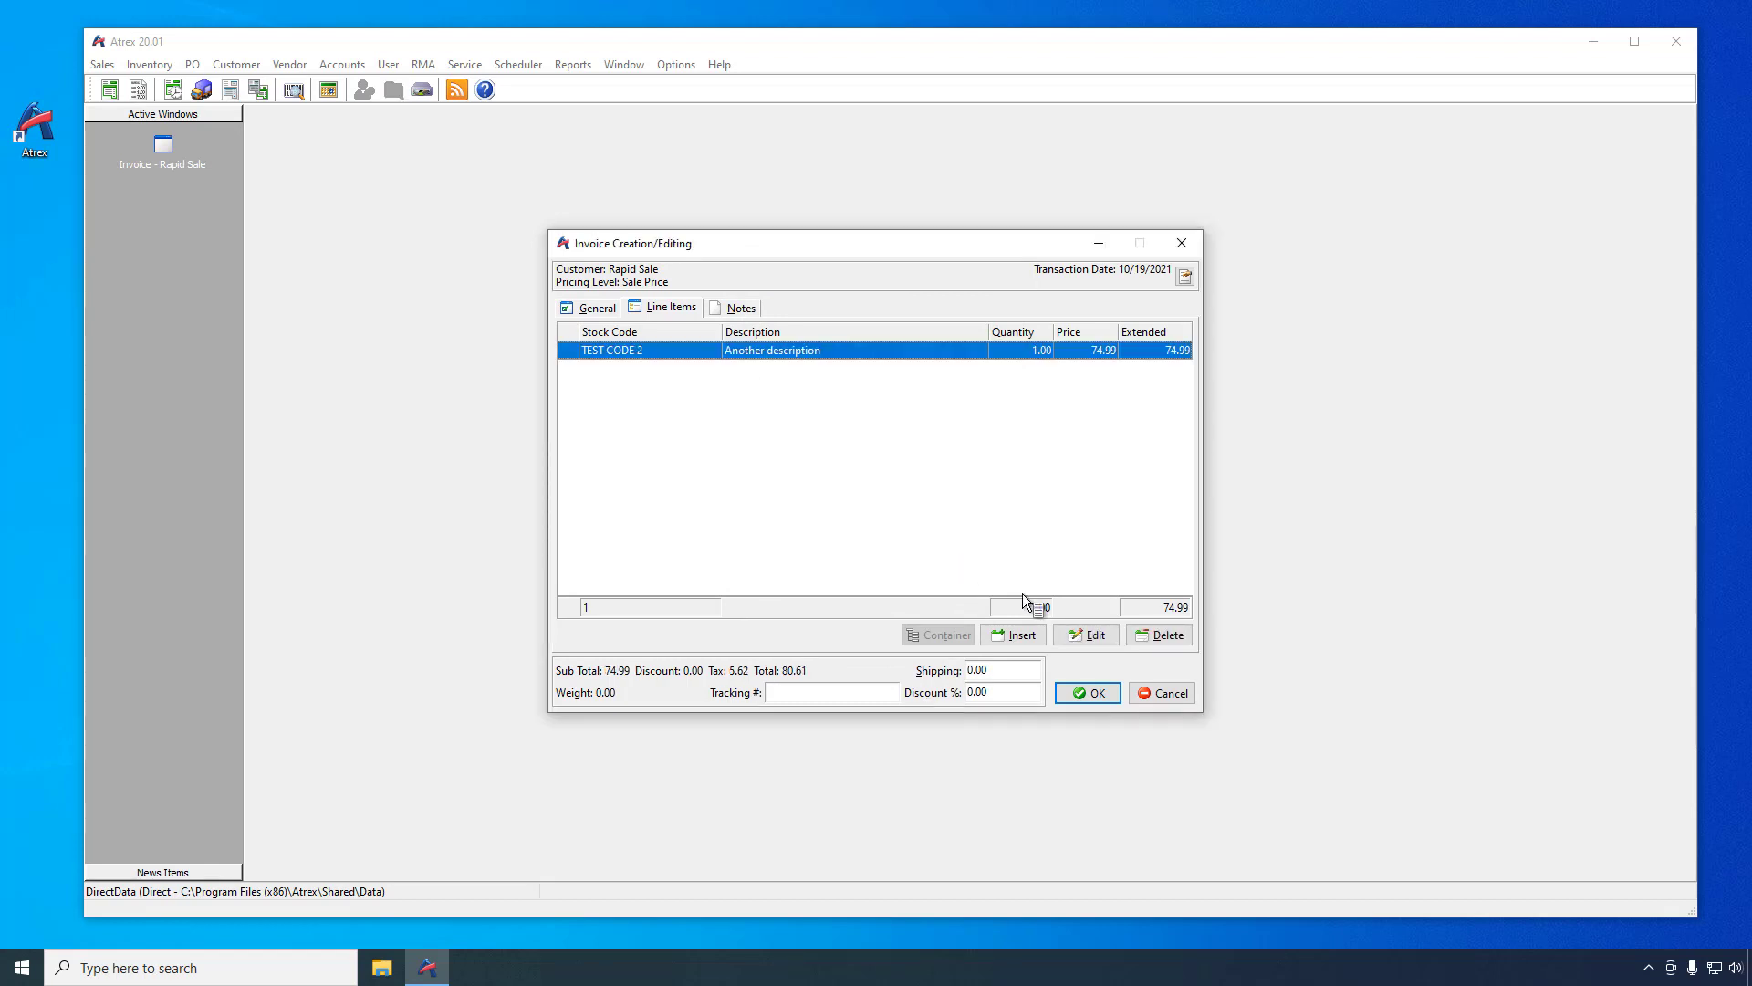
Pay the rapid sale with 100 cash, skip printing, and acknowledge 19.39 change due
click(1074, 694)
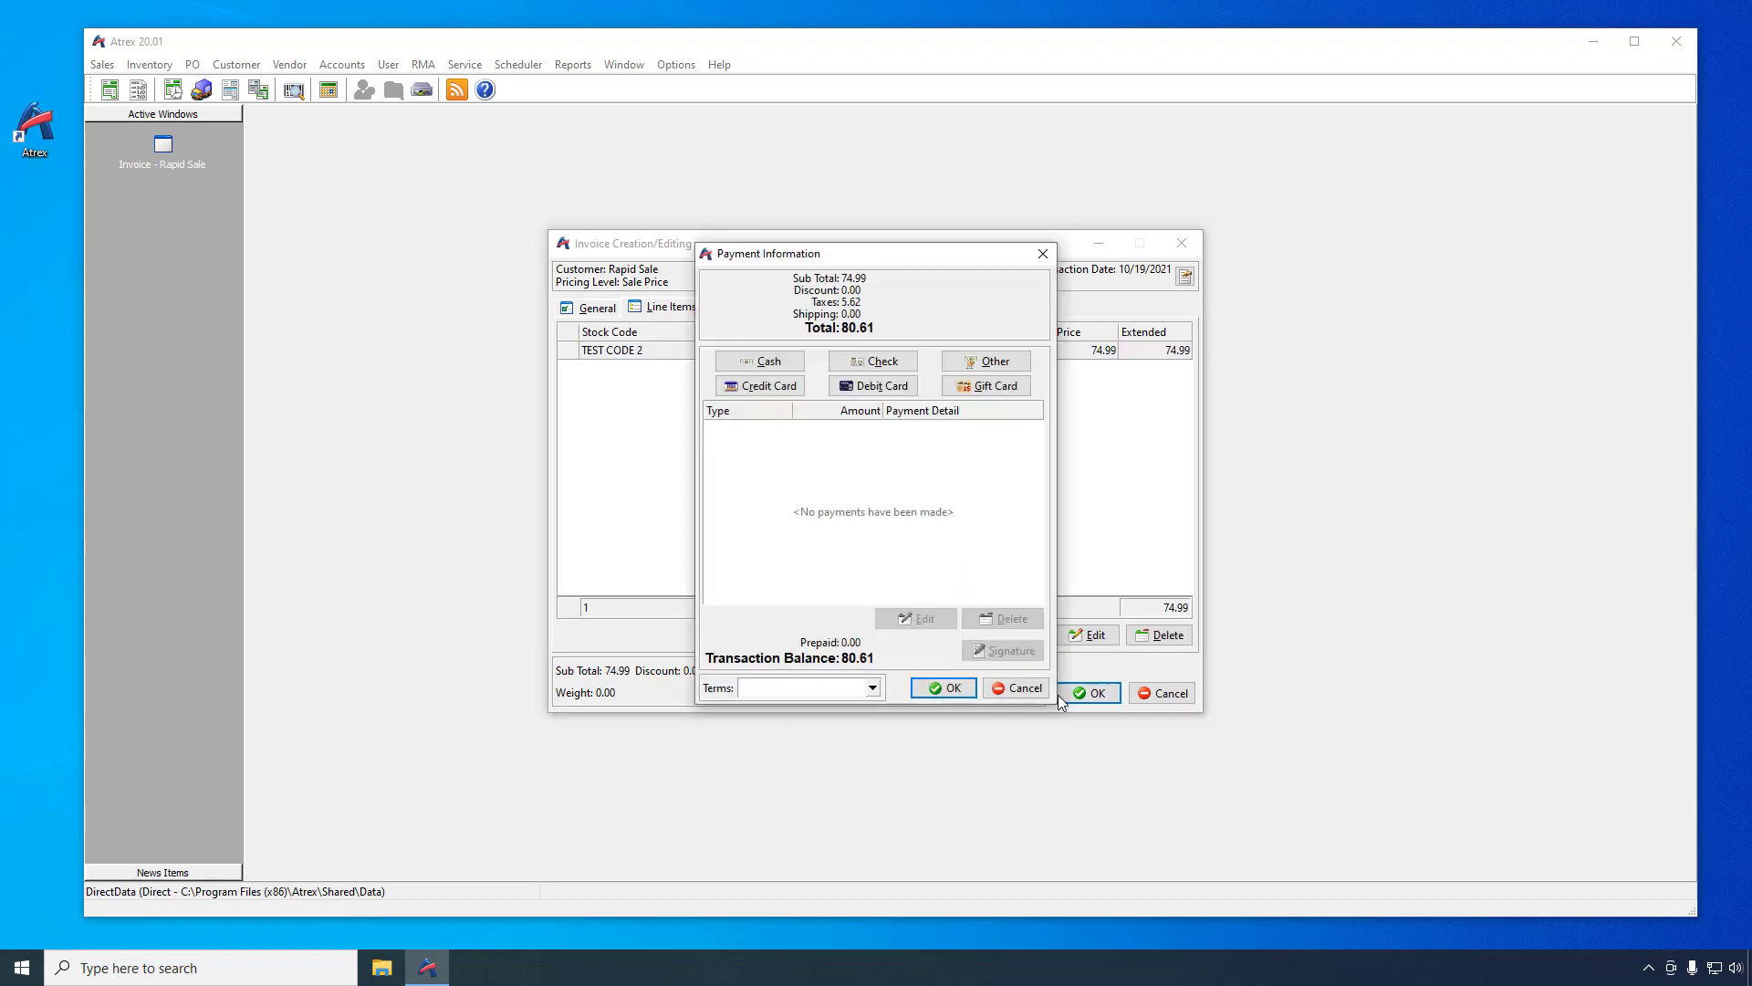
click(769, 363)
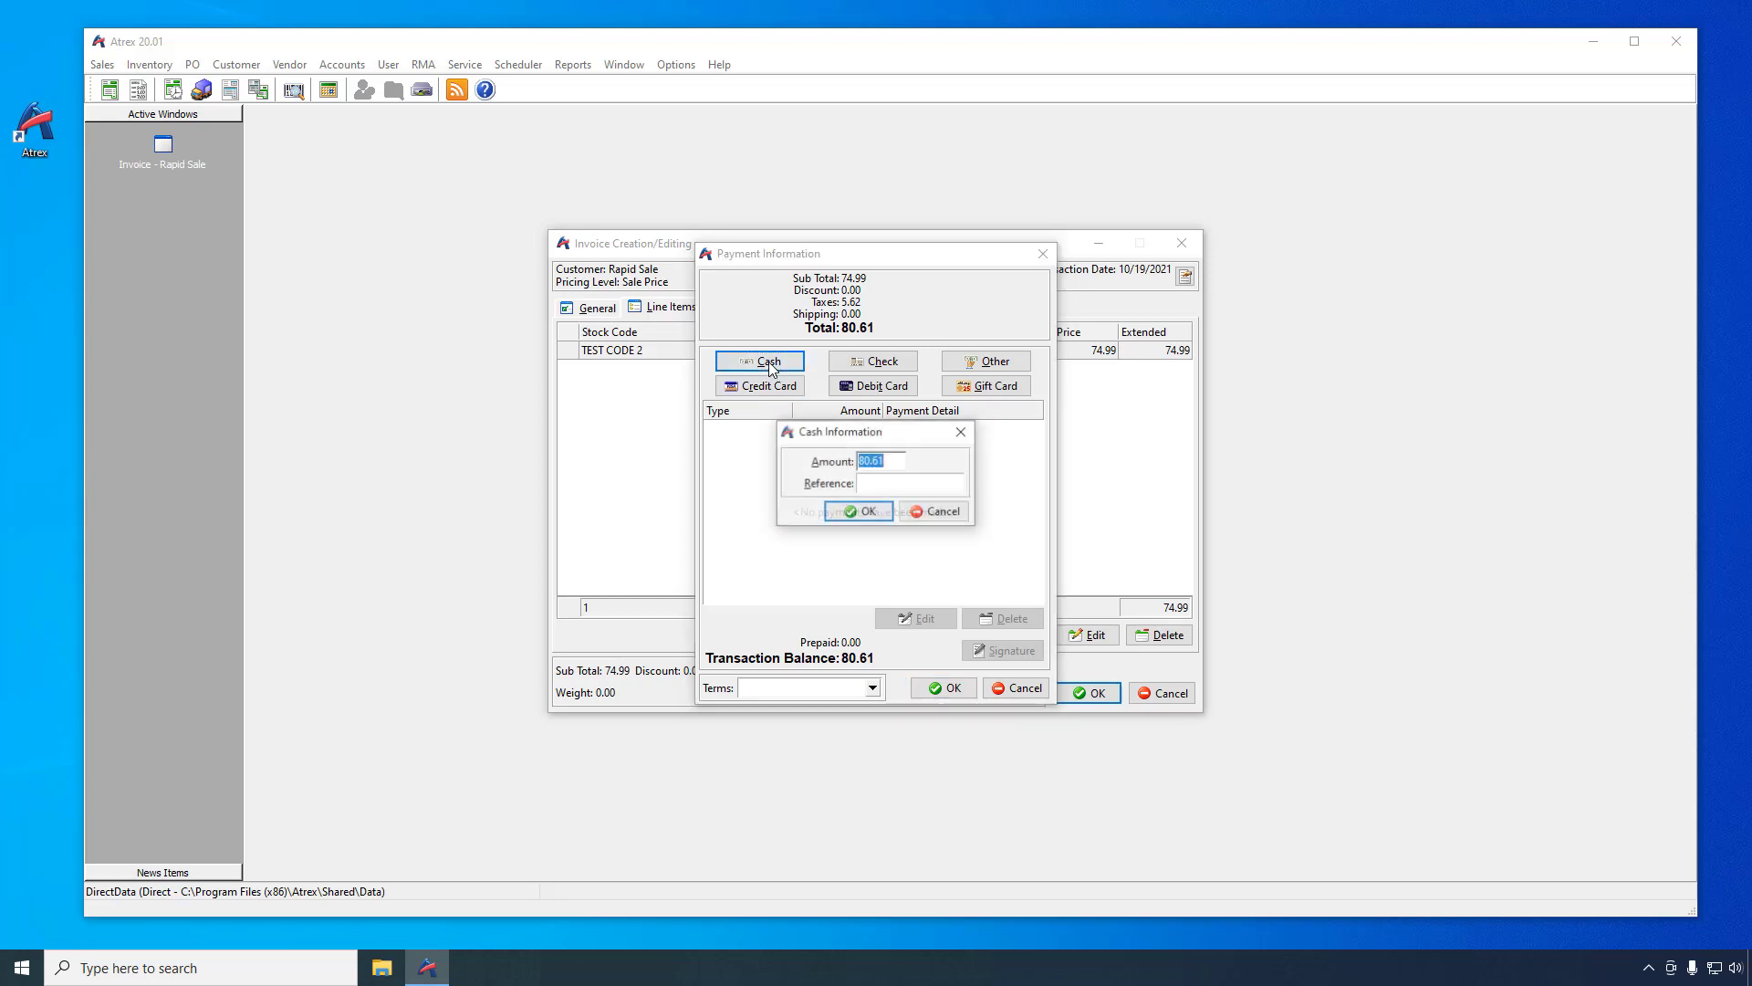
text(100)
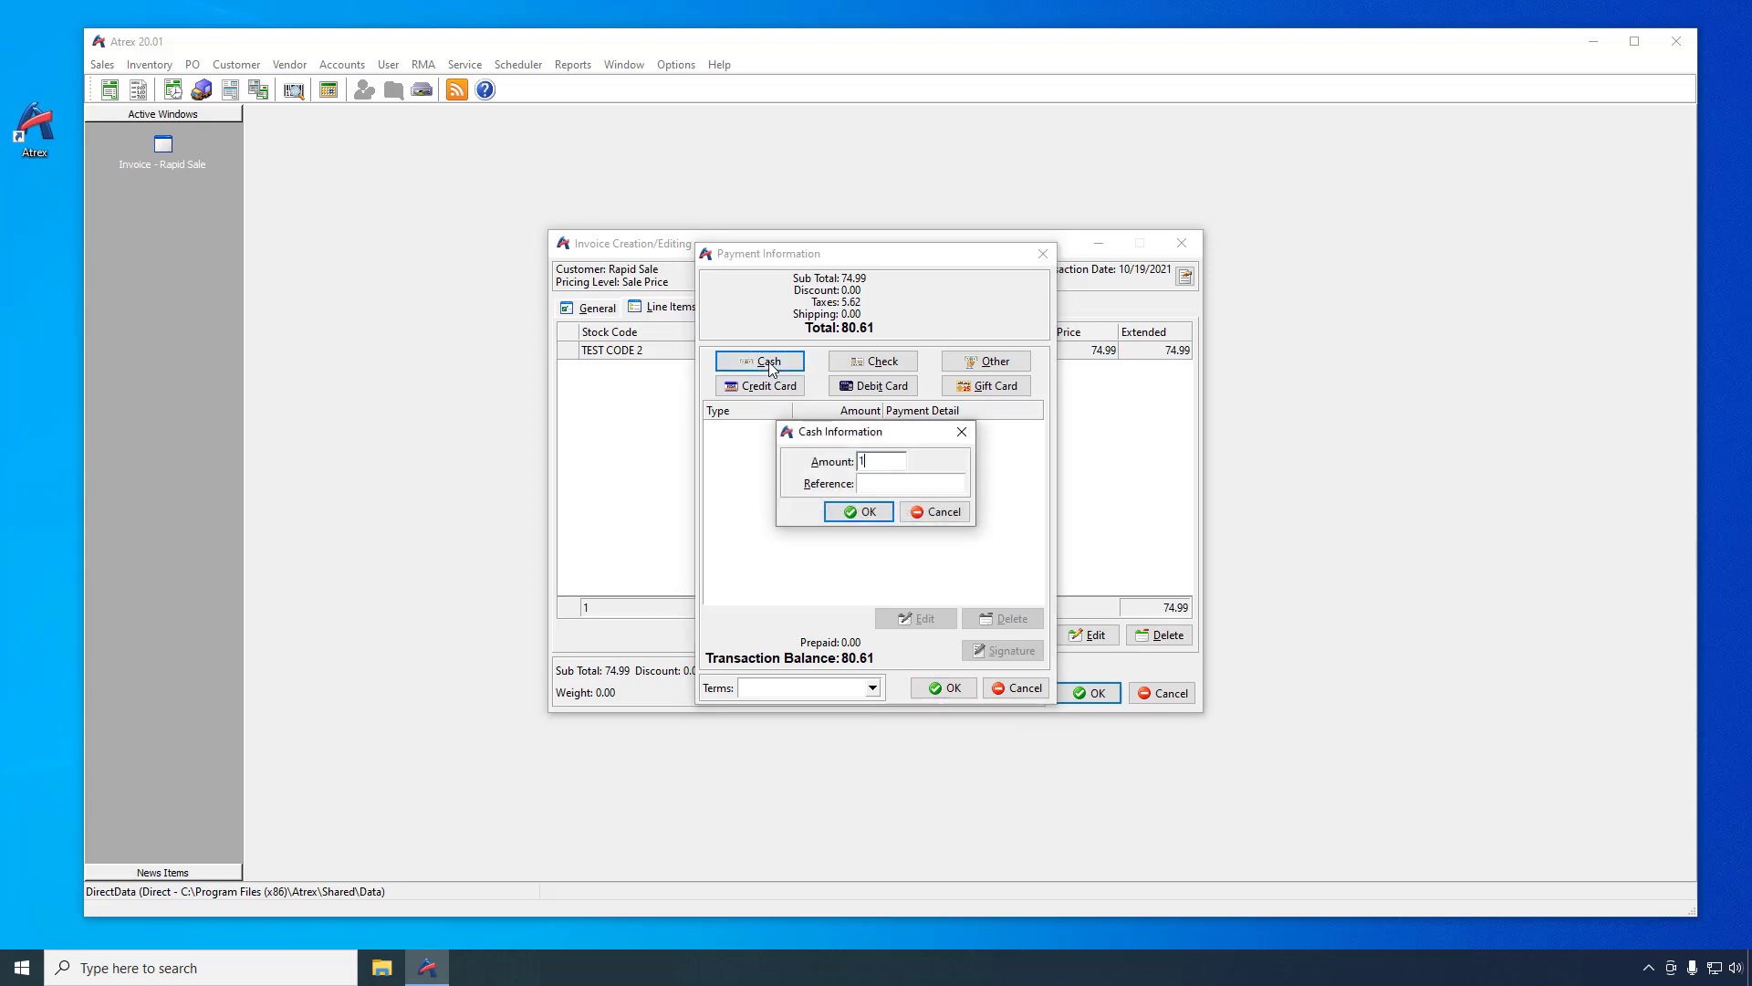
key(Return)
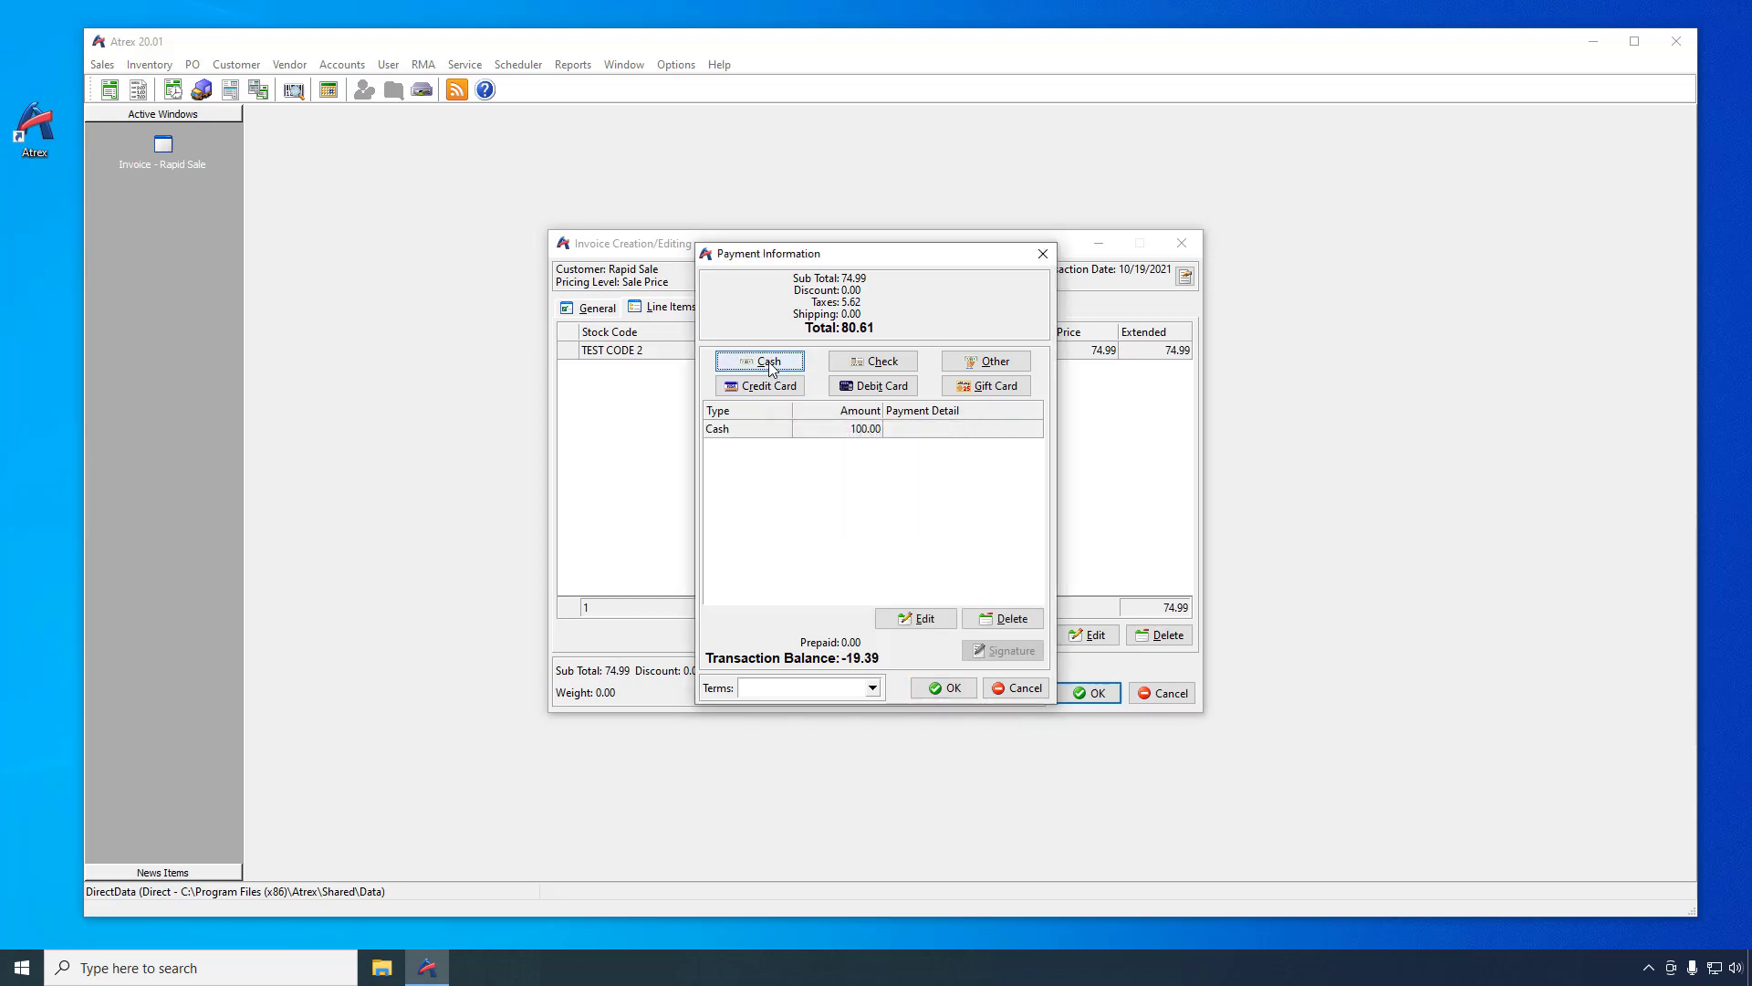
click(934, 688)
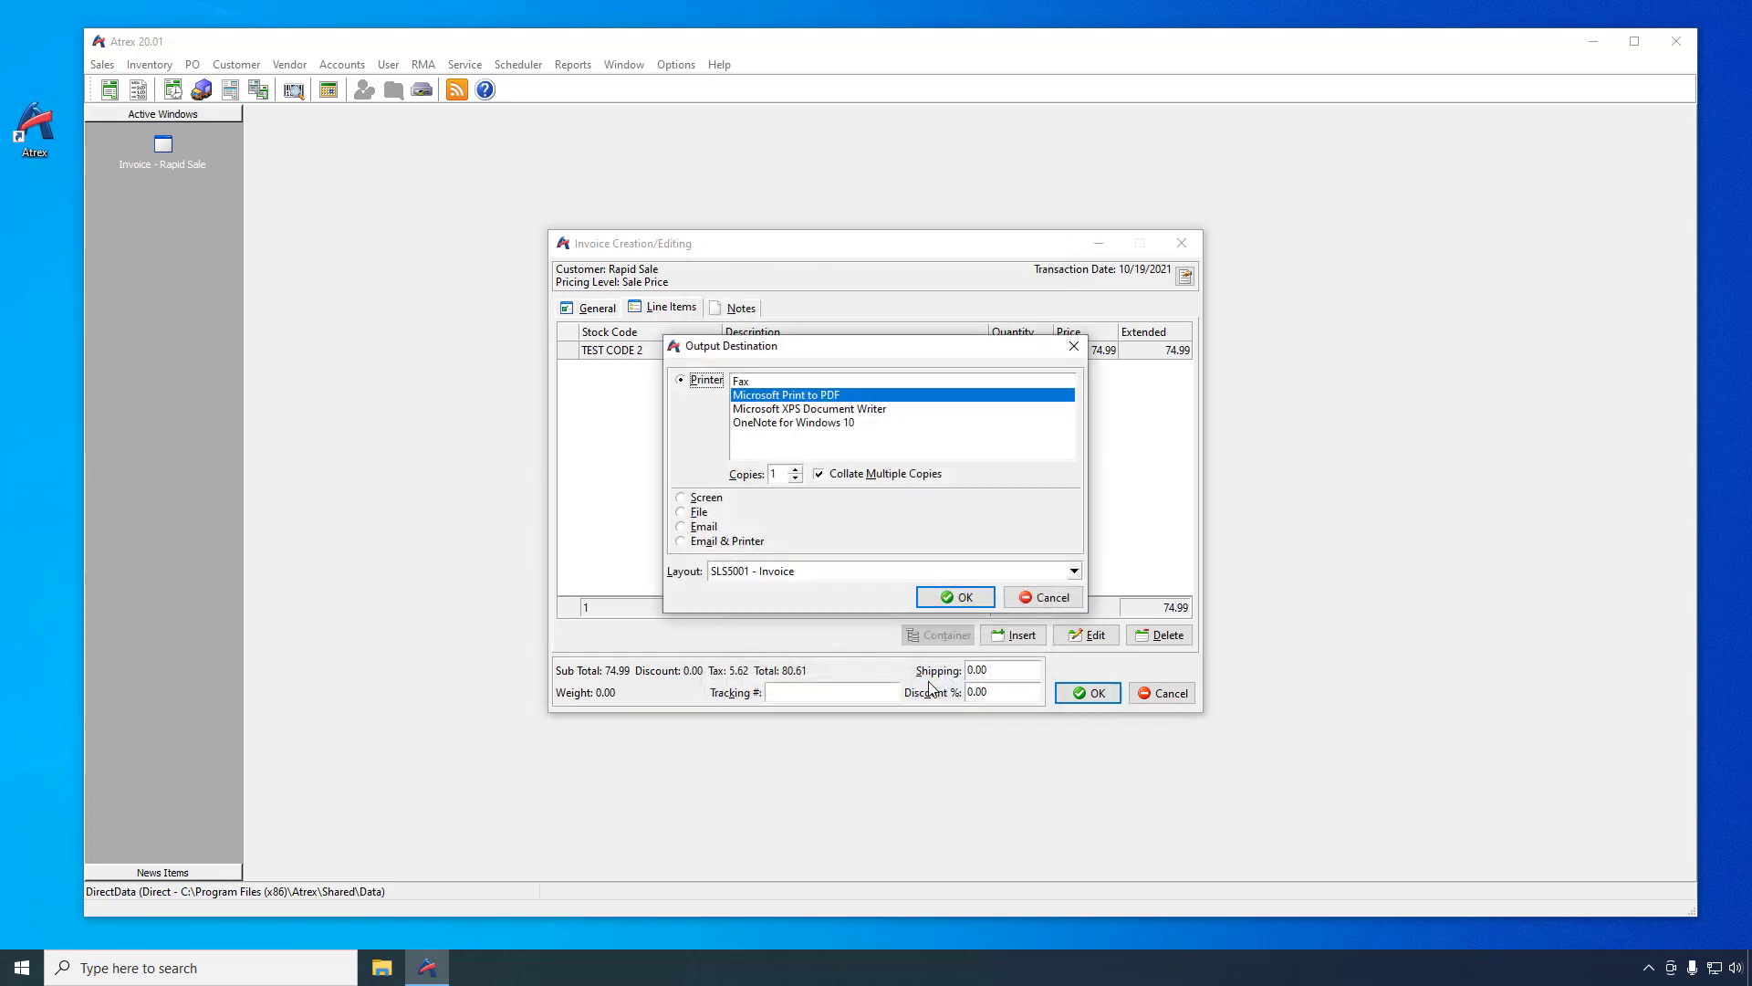
click(1042, 598)
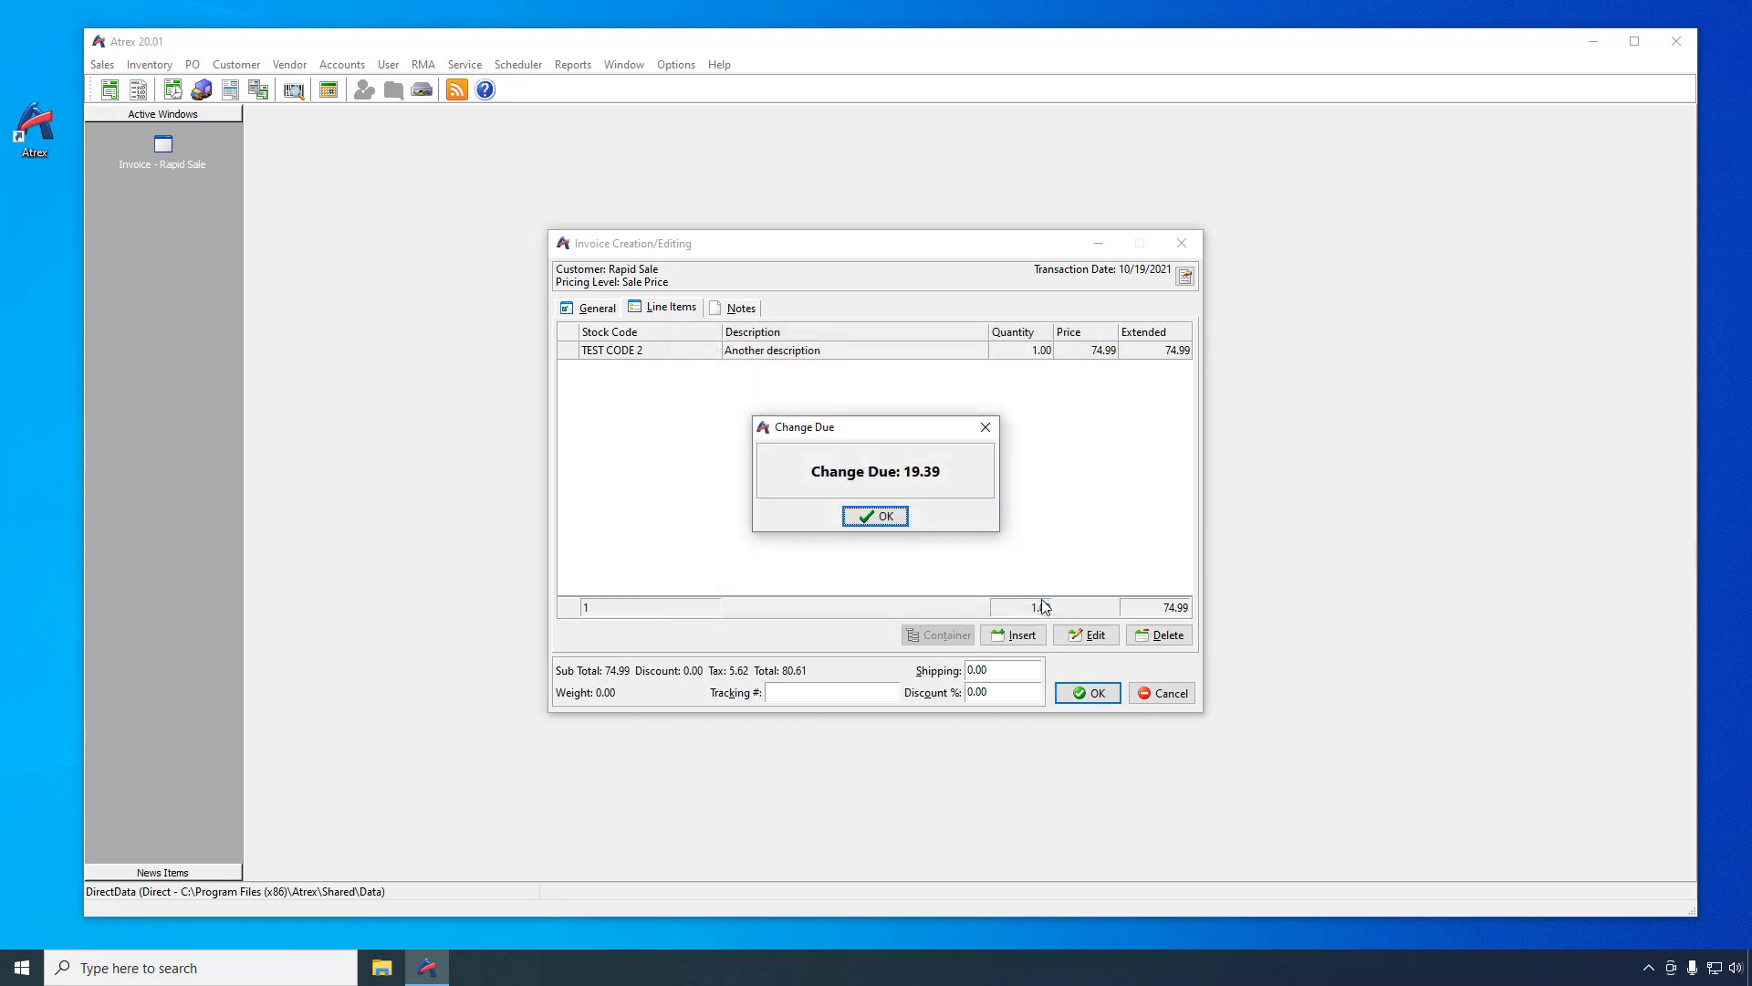
click(892, 518)
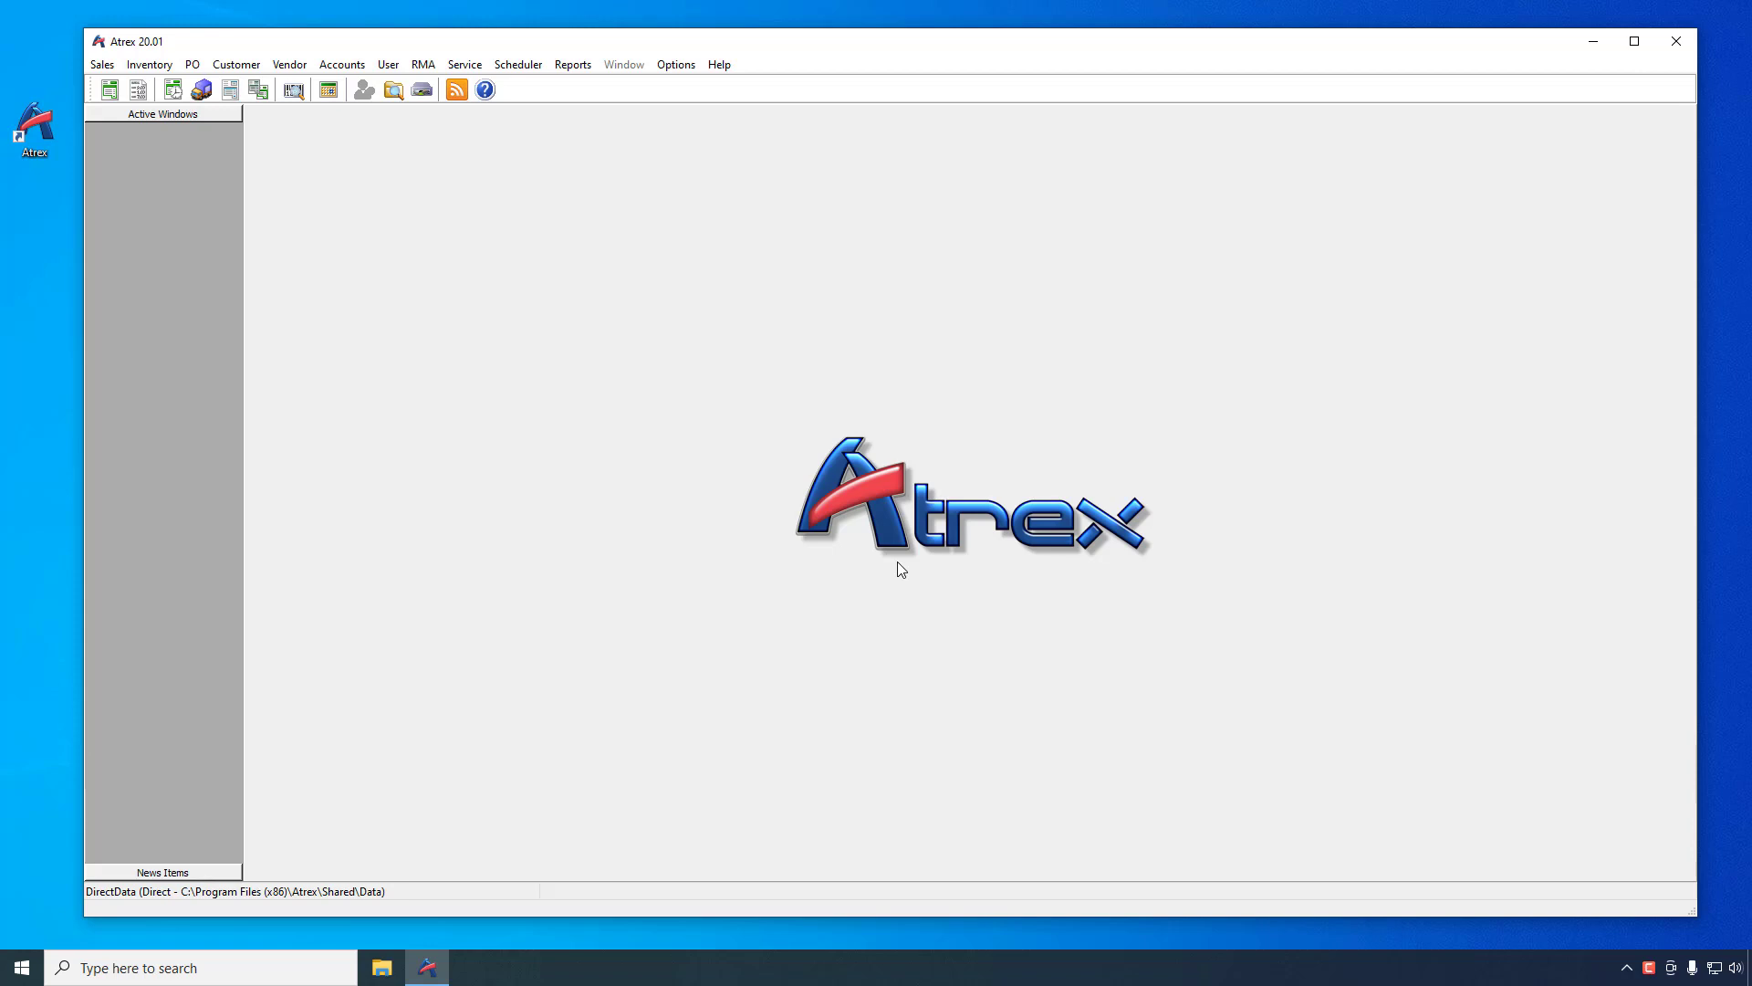
View today's Receivables Revenue report on screen (188.10 collected), then close it
click(565, 68)
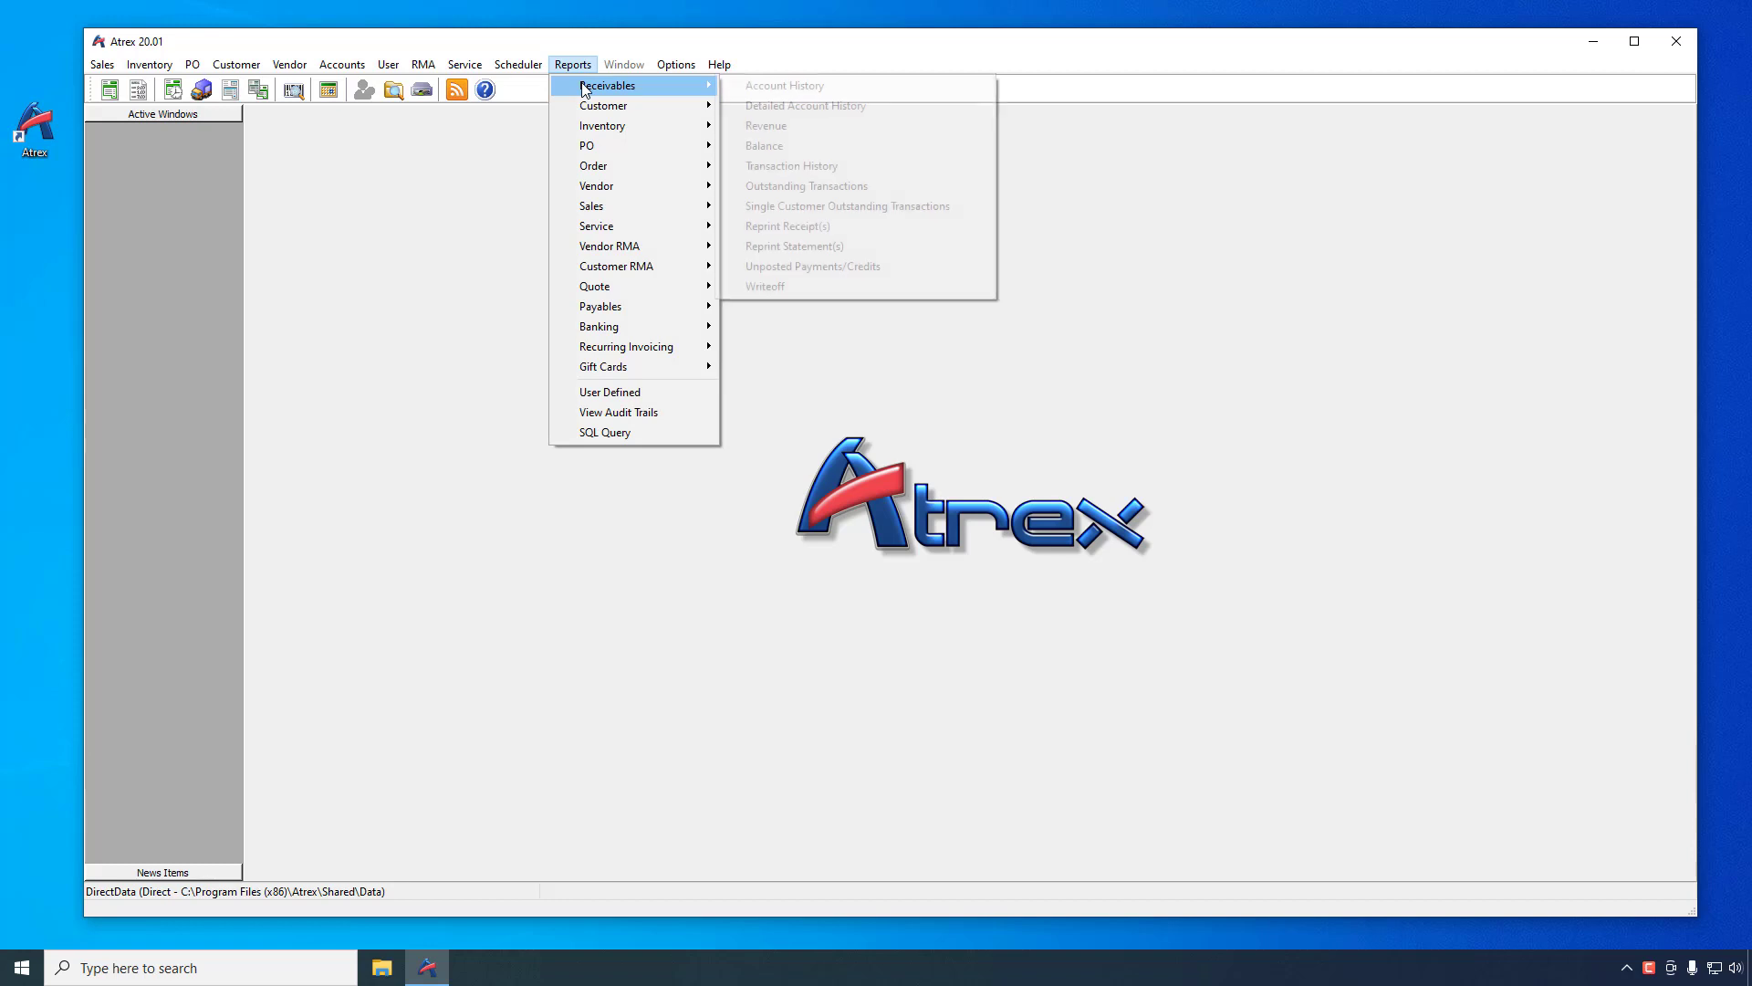
click(738, 125)
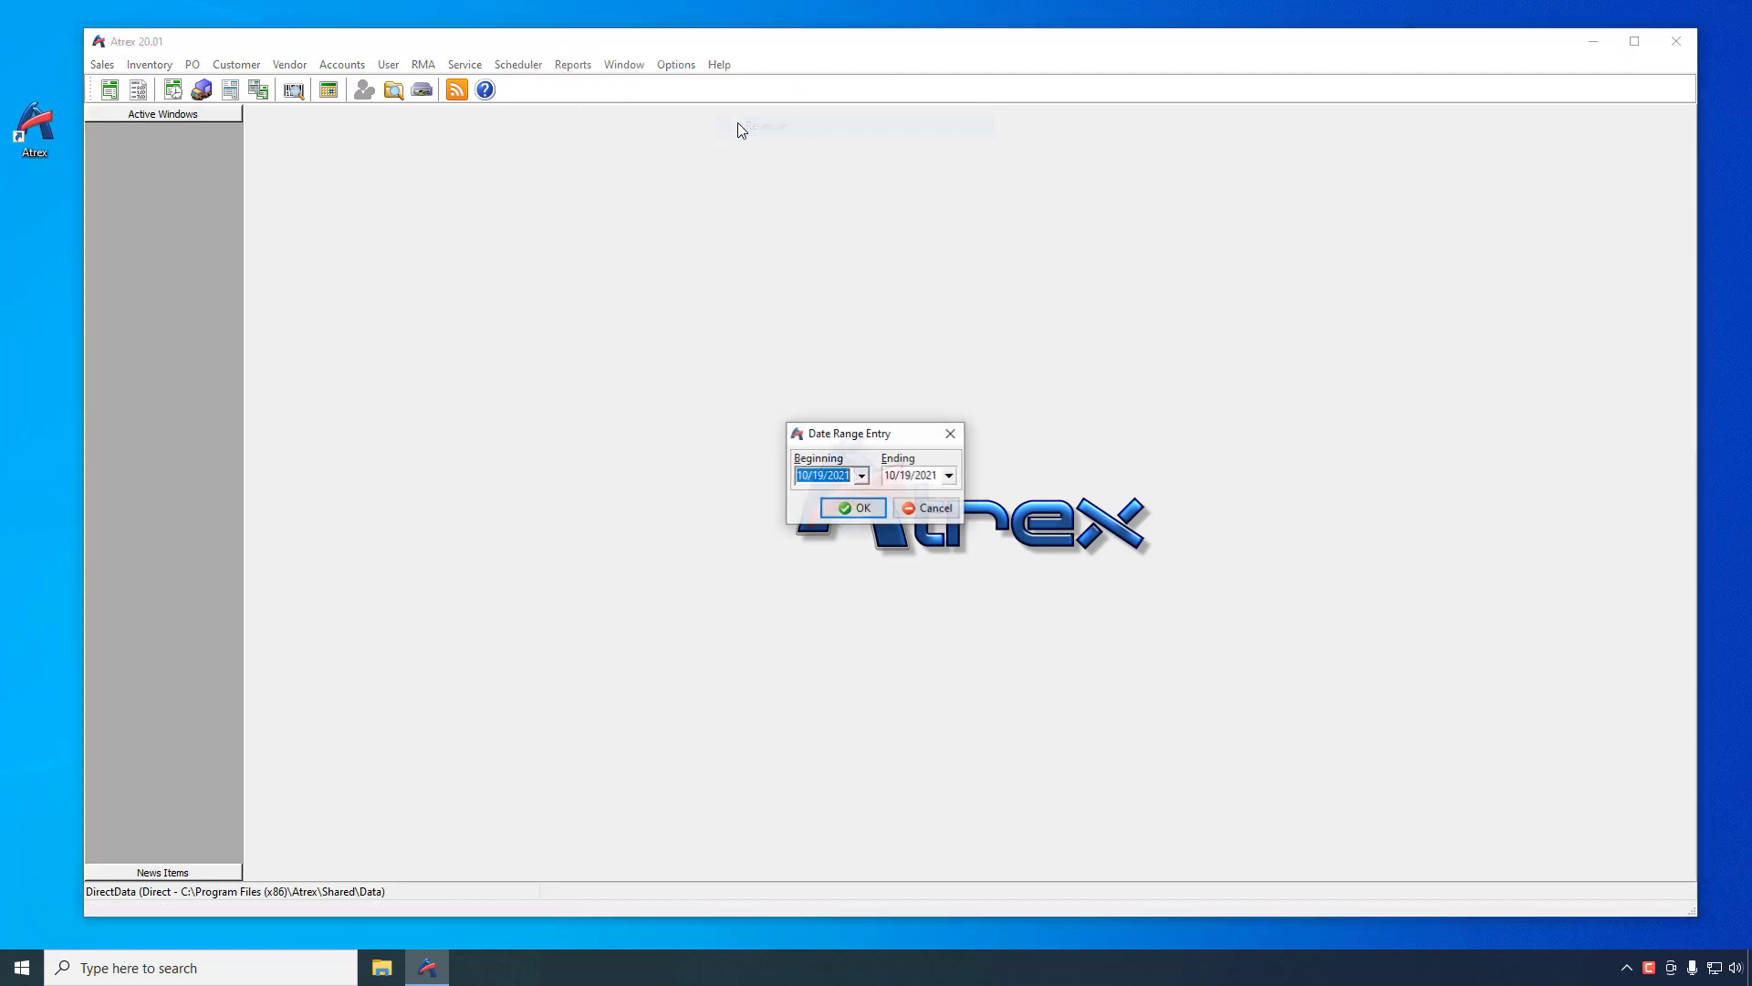
click(851, 508)
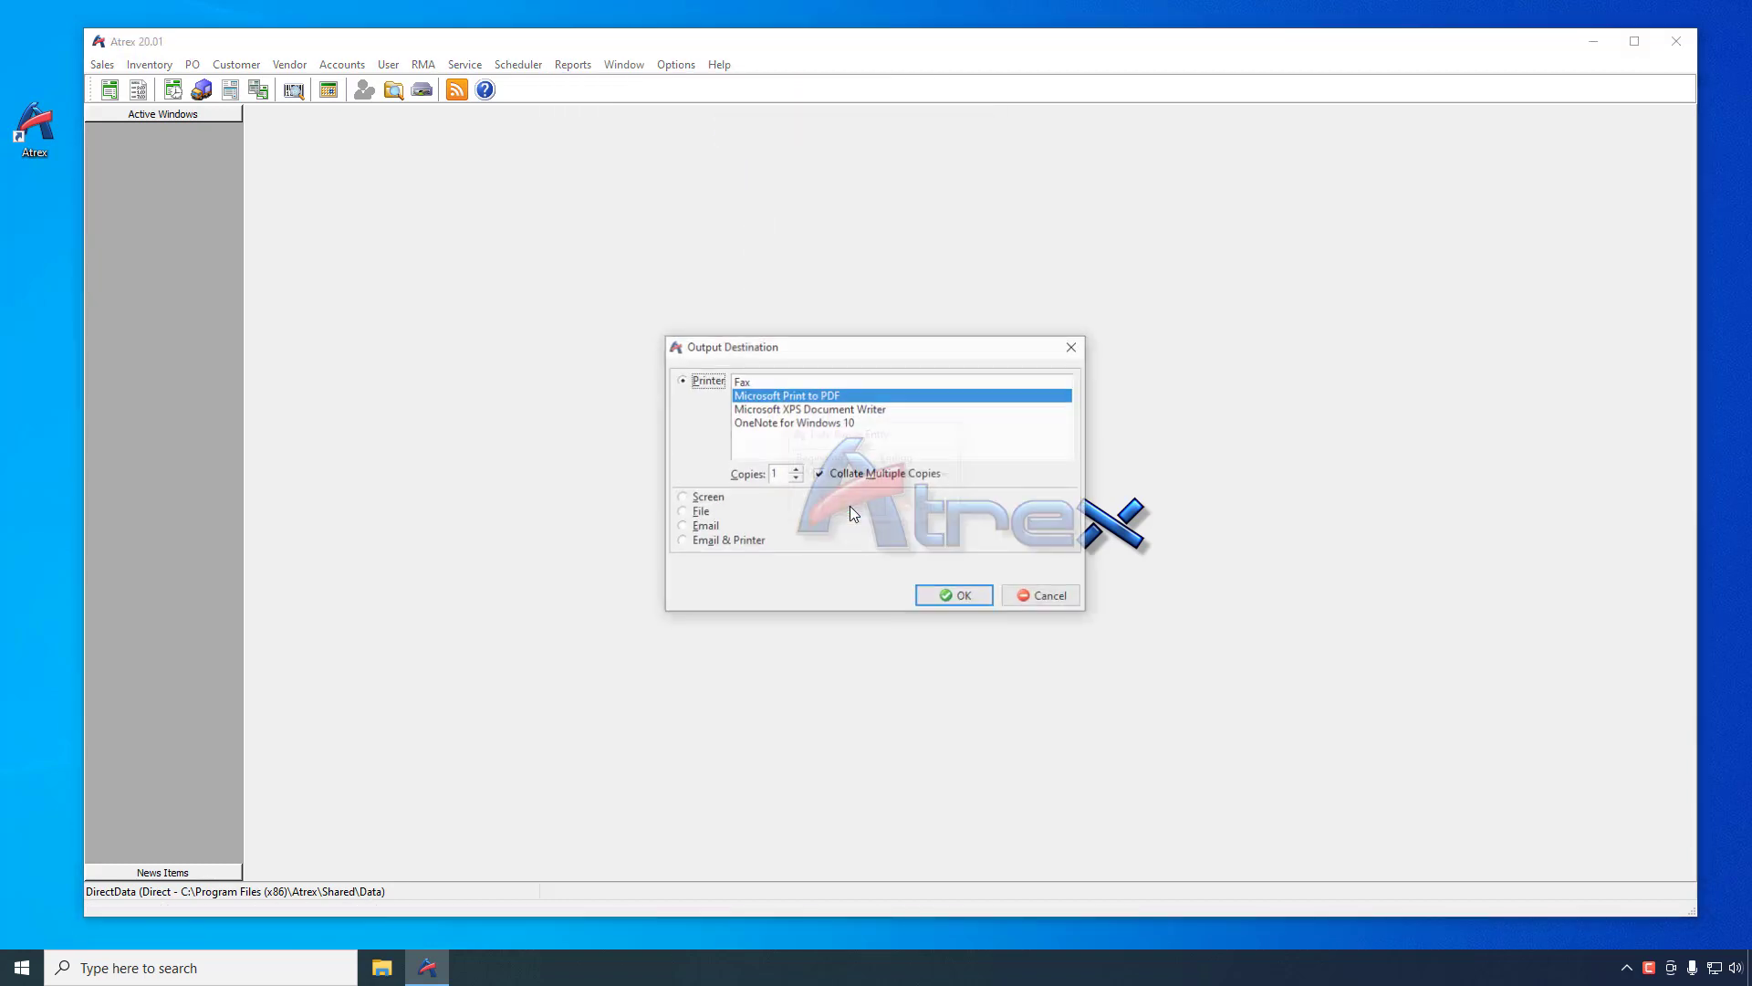
click(949, 598)
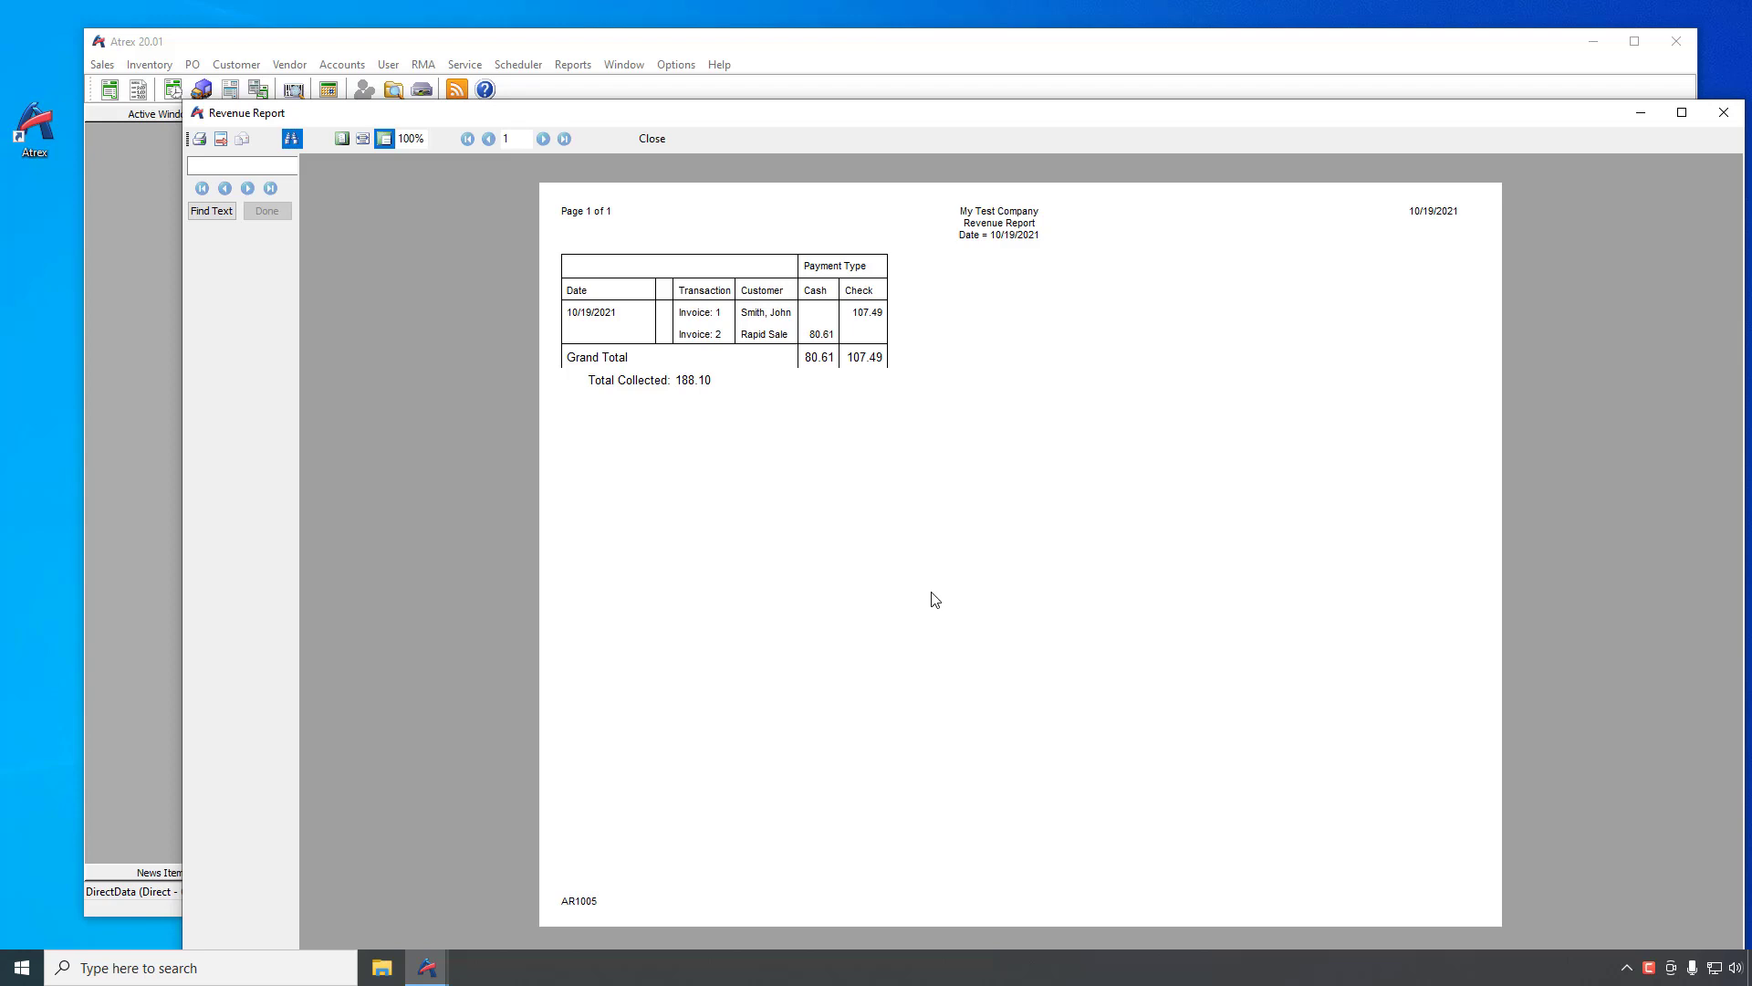
click(646, 140)
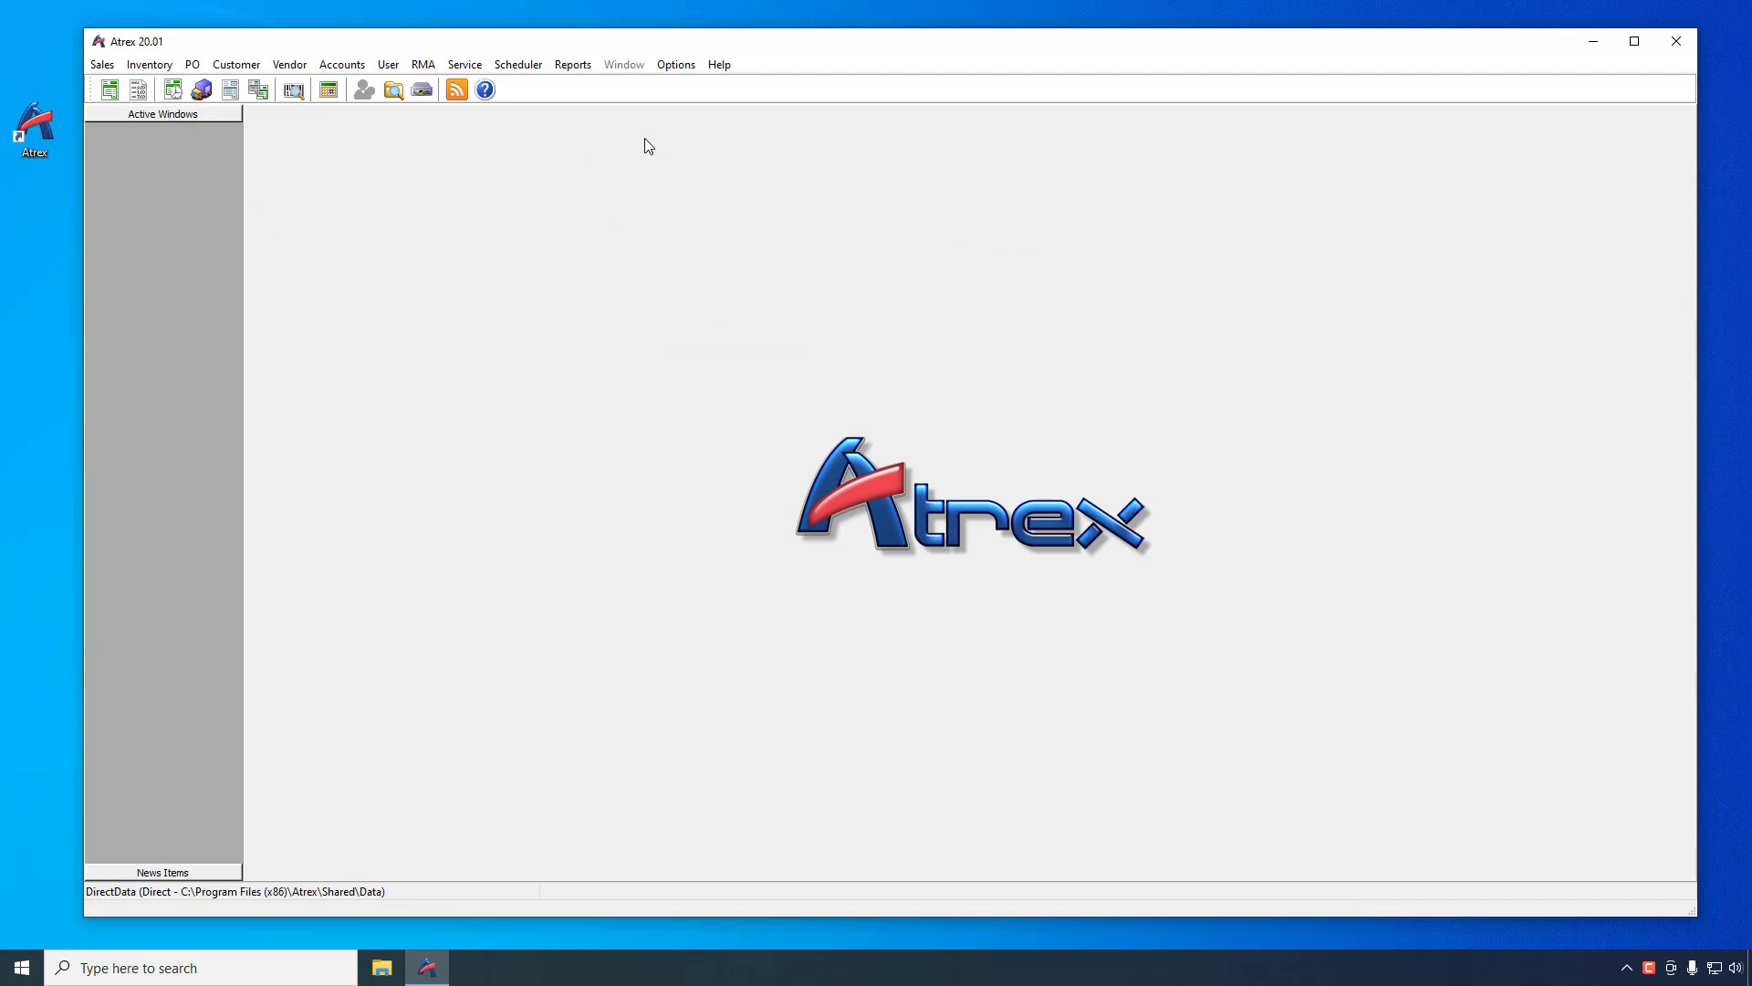
click(587, 67)
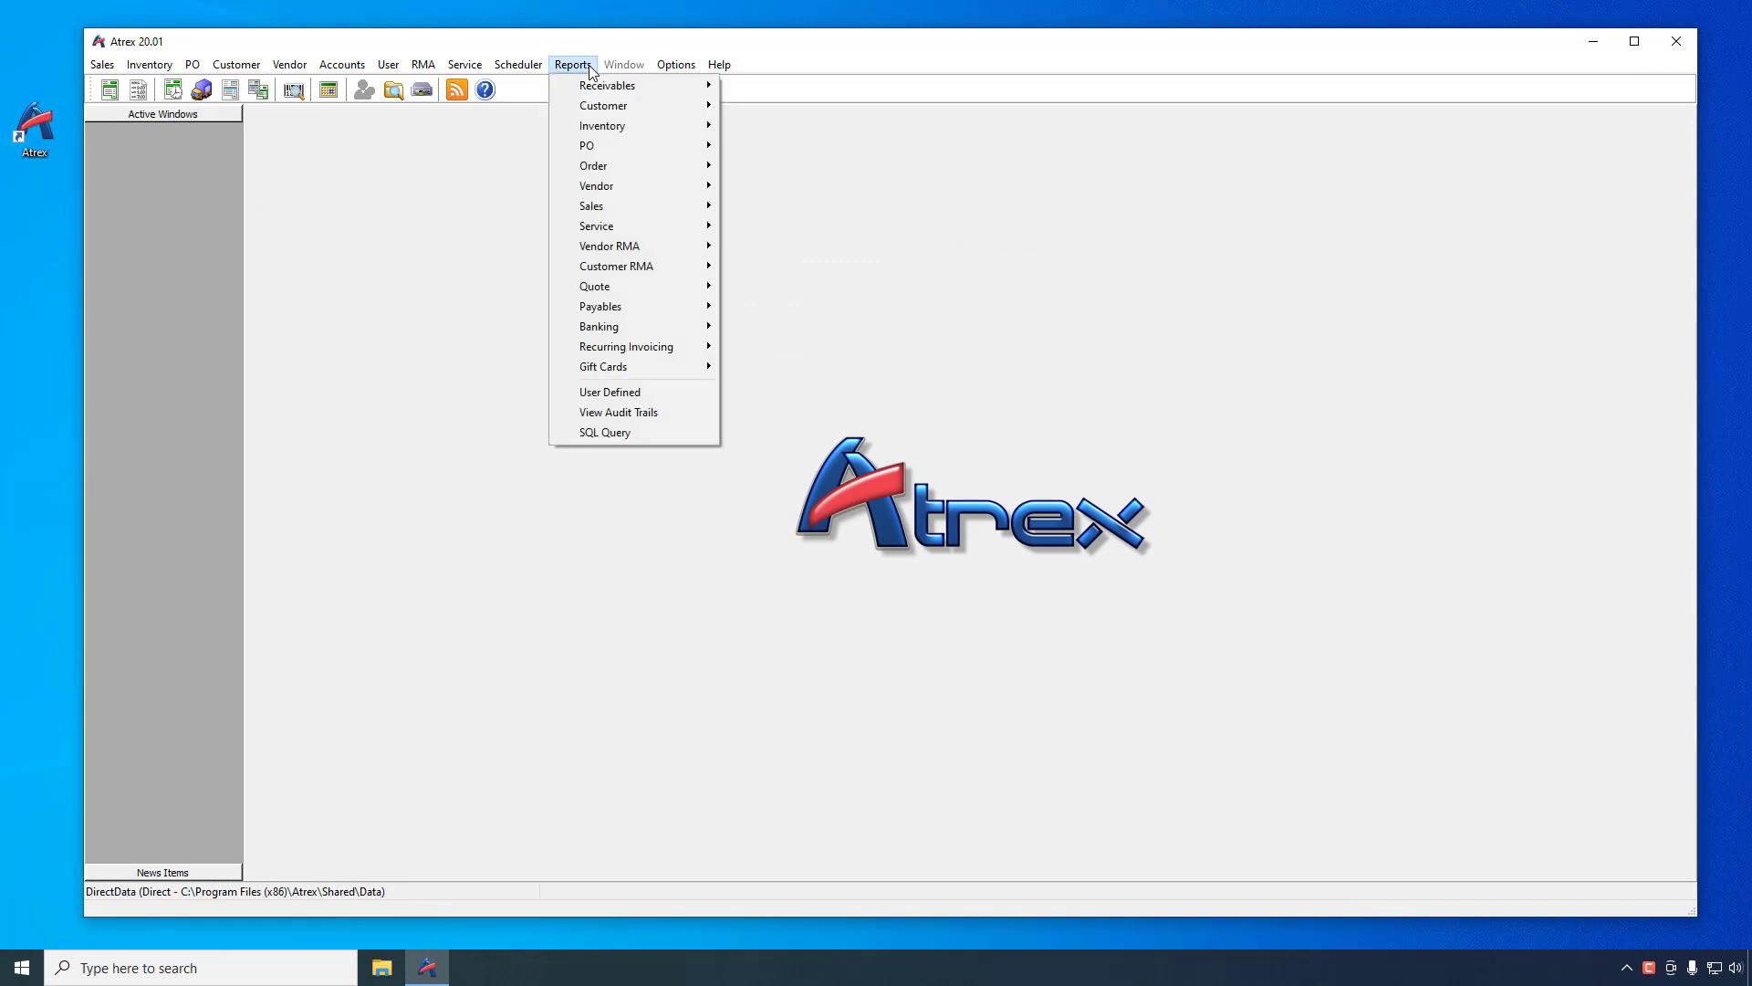
mouse_move(593, 206)
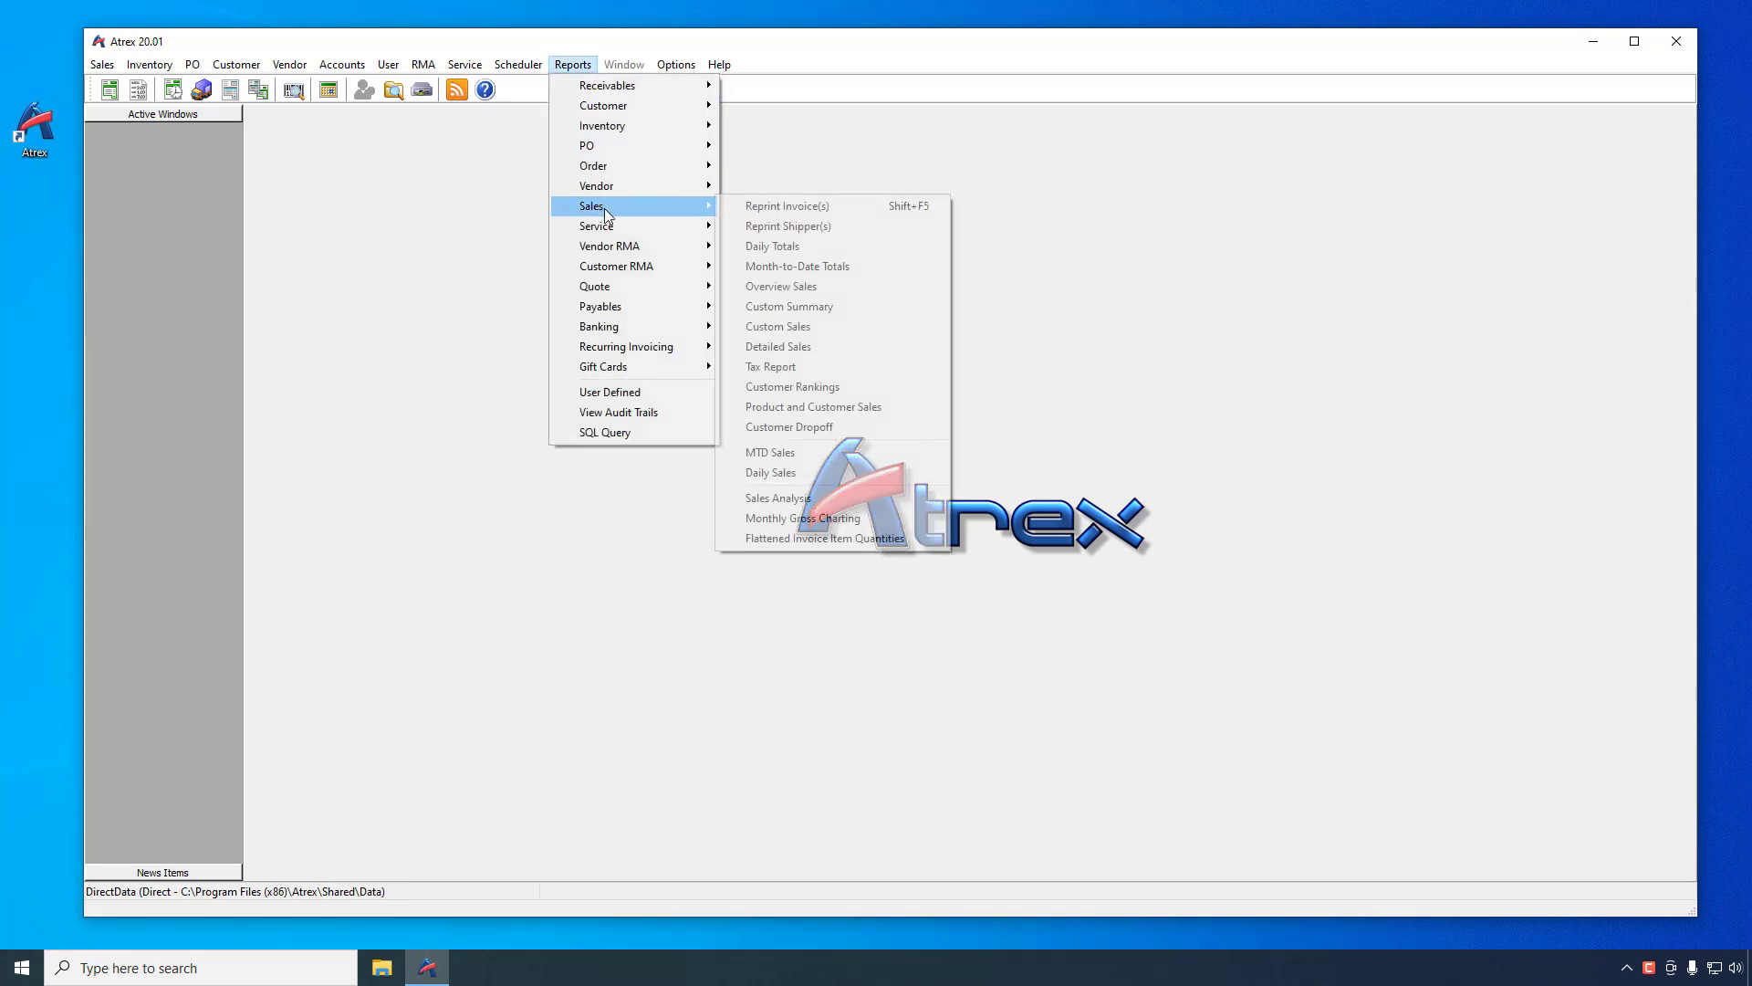
click(753, 247)
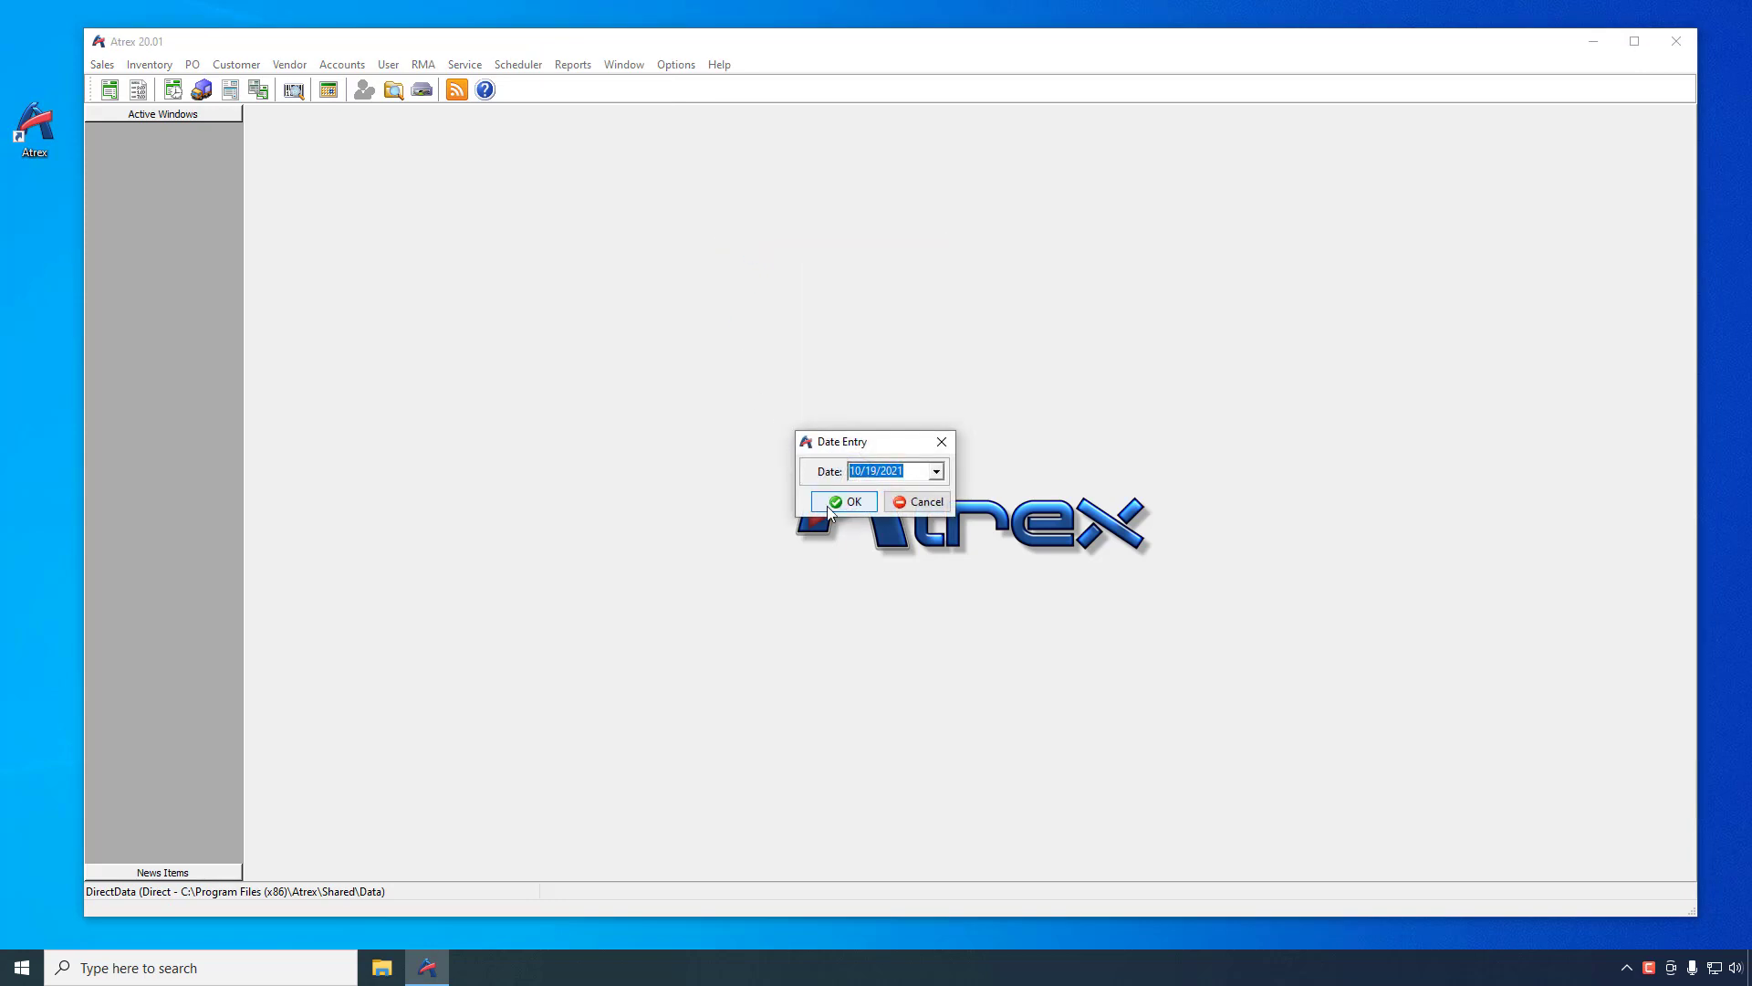
click(827, 506)
click(710, 504)
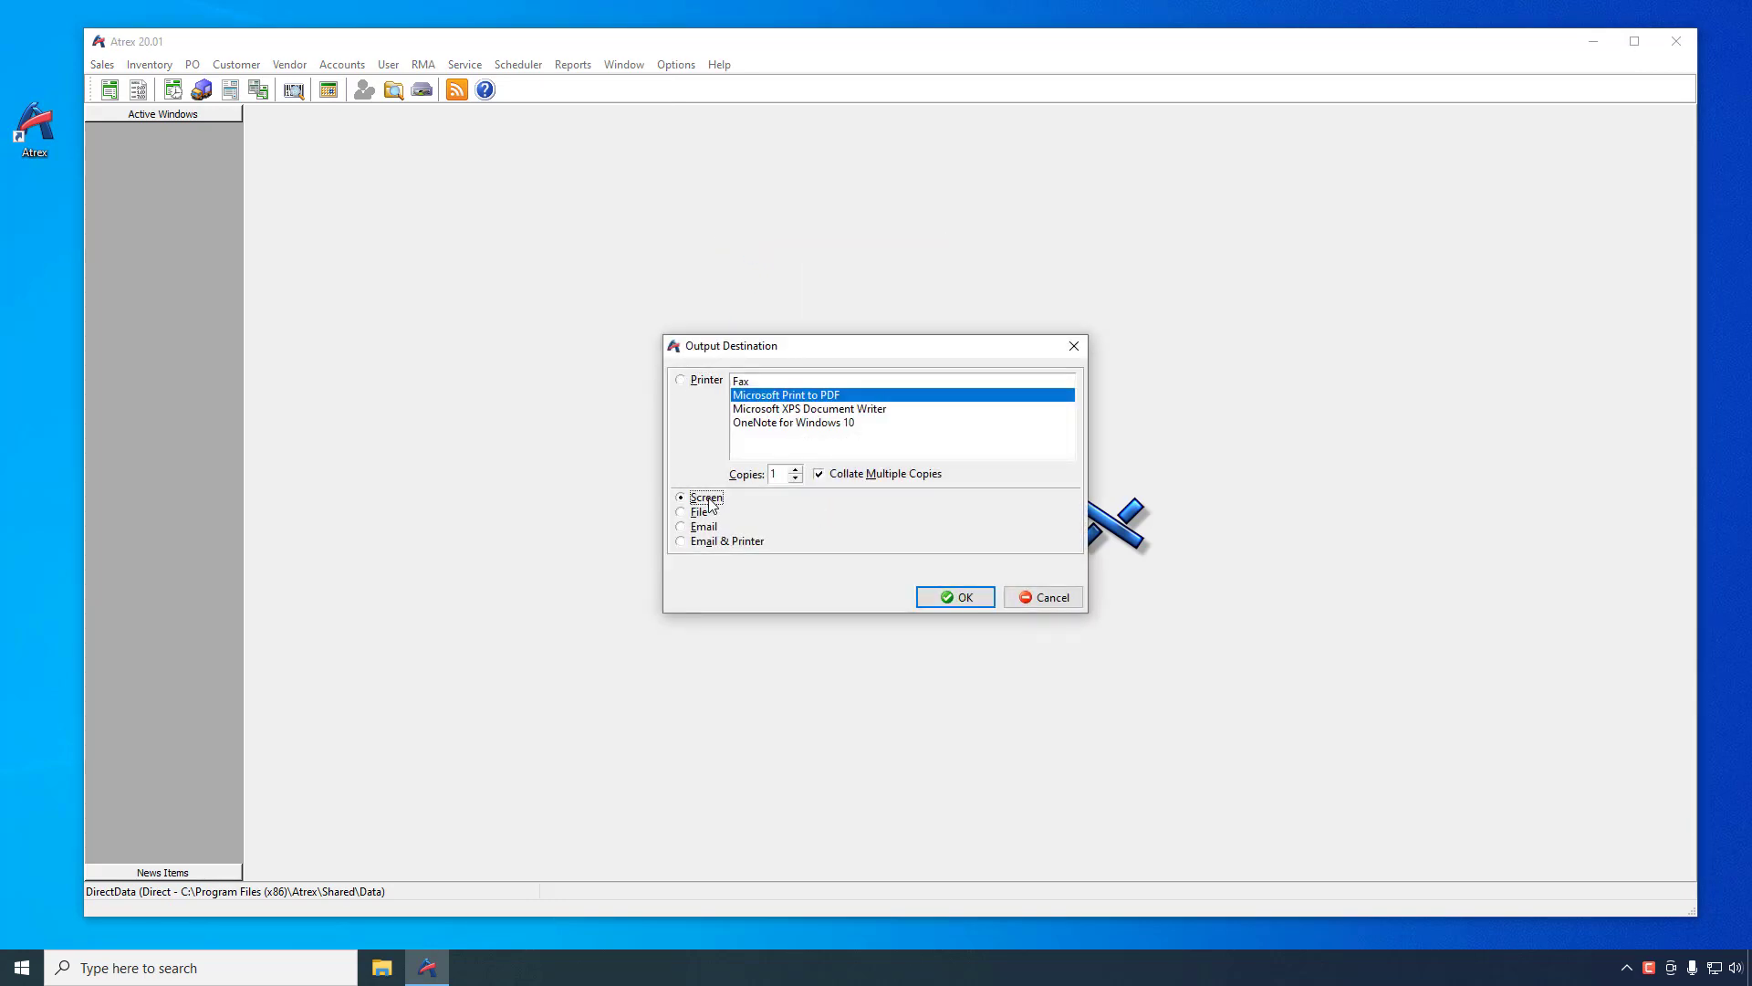
click(938, 600)
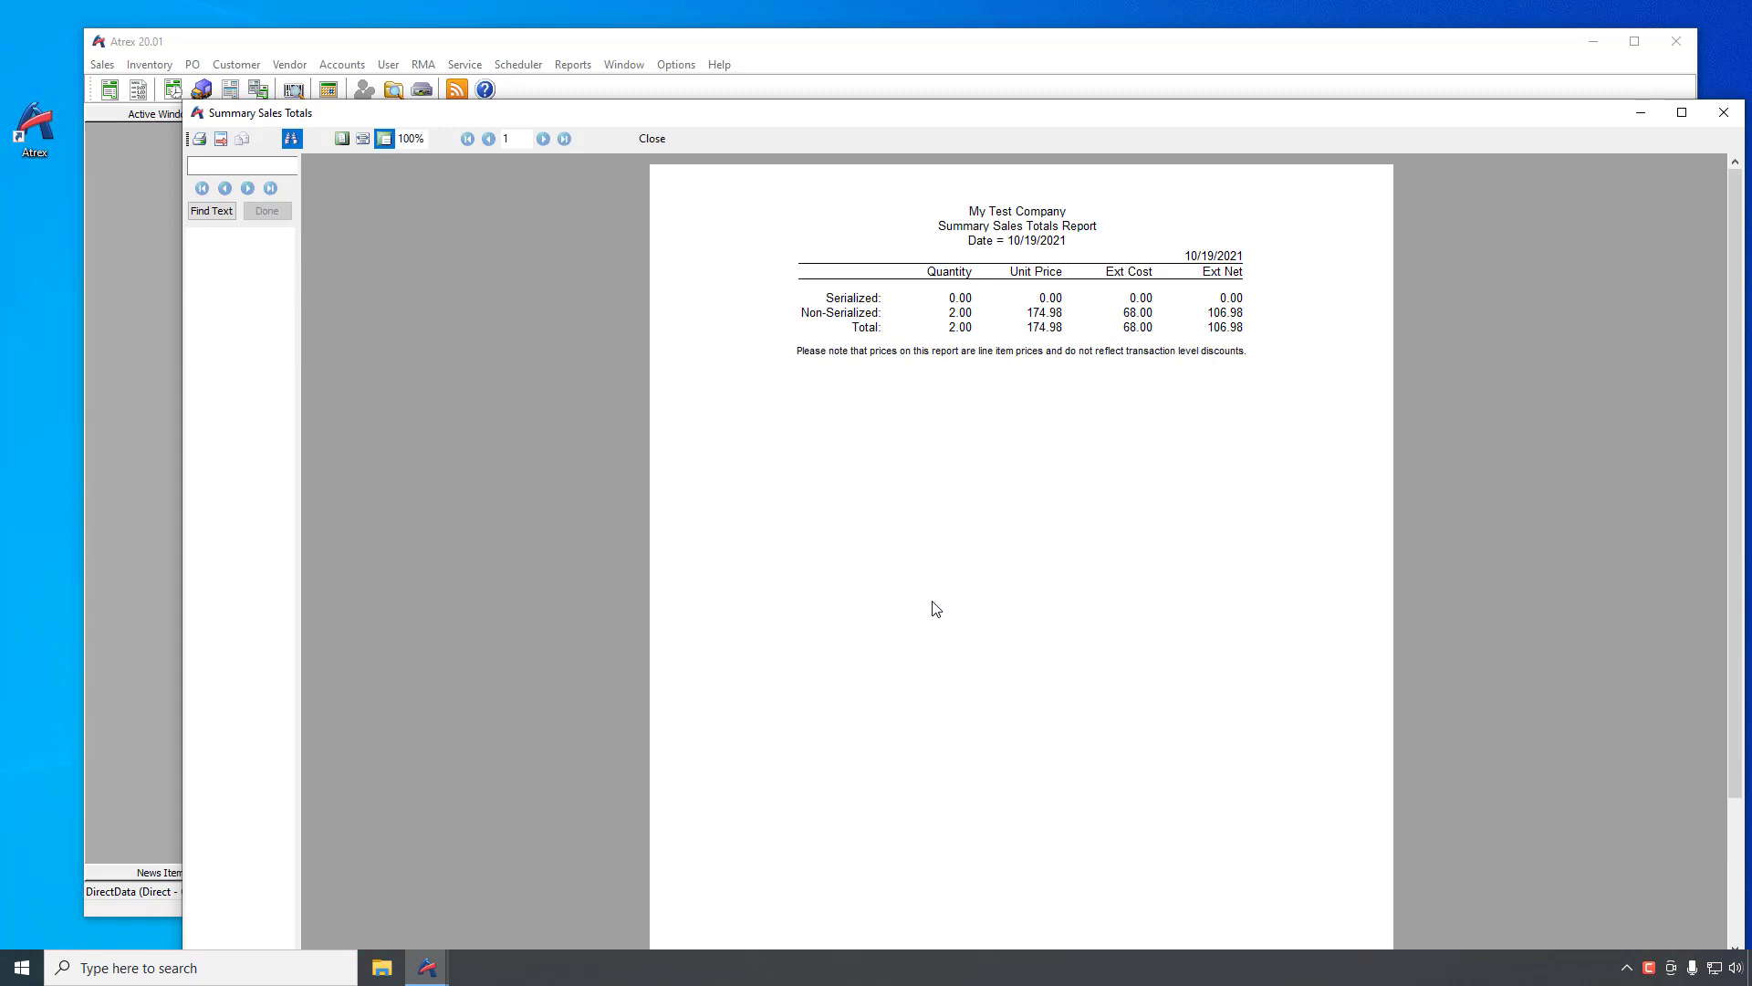
click(650, 138)
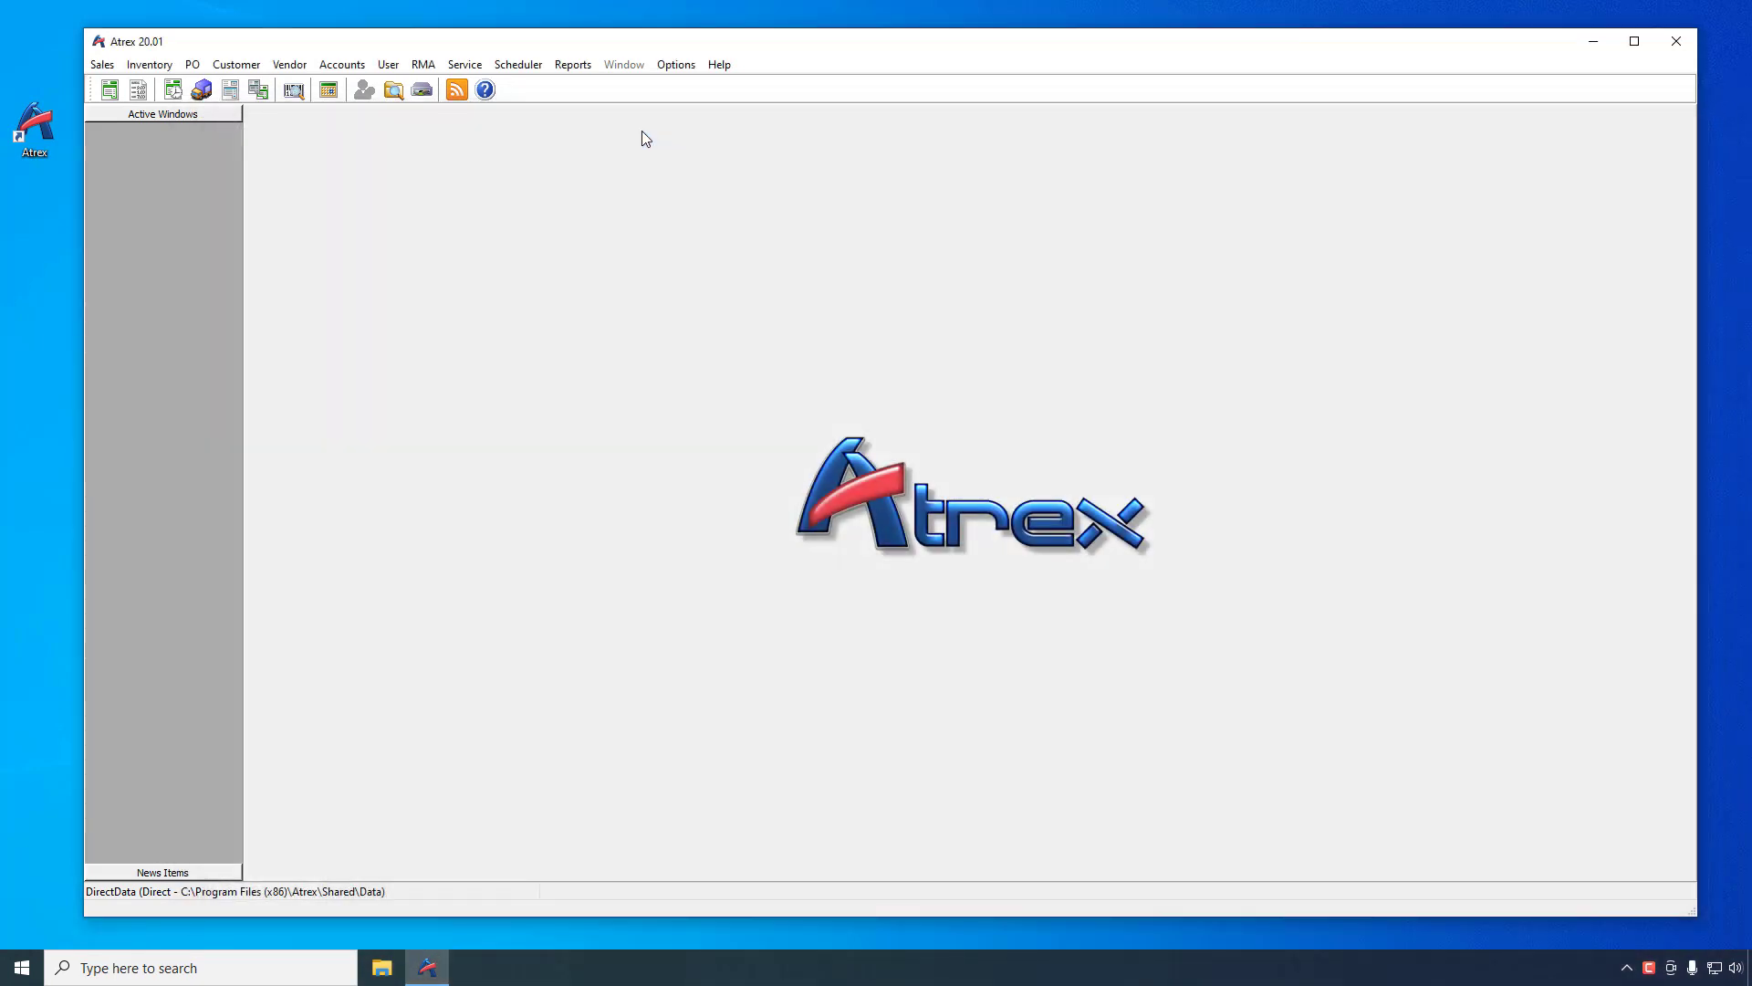
click(572, 64)
mouse_move(602, 210)
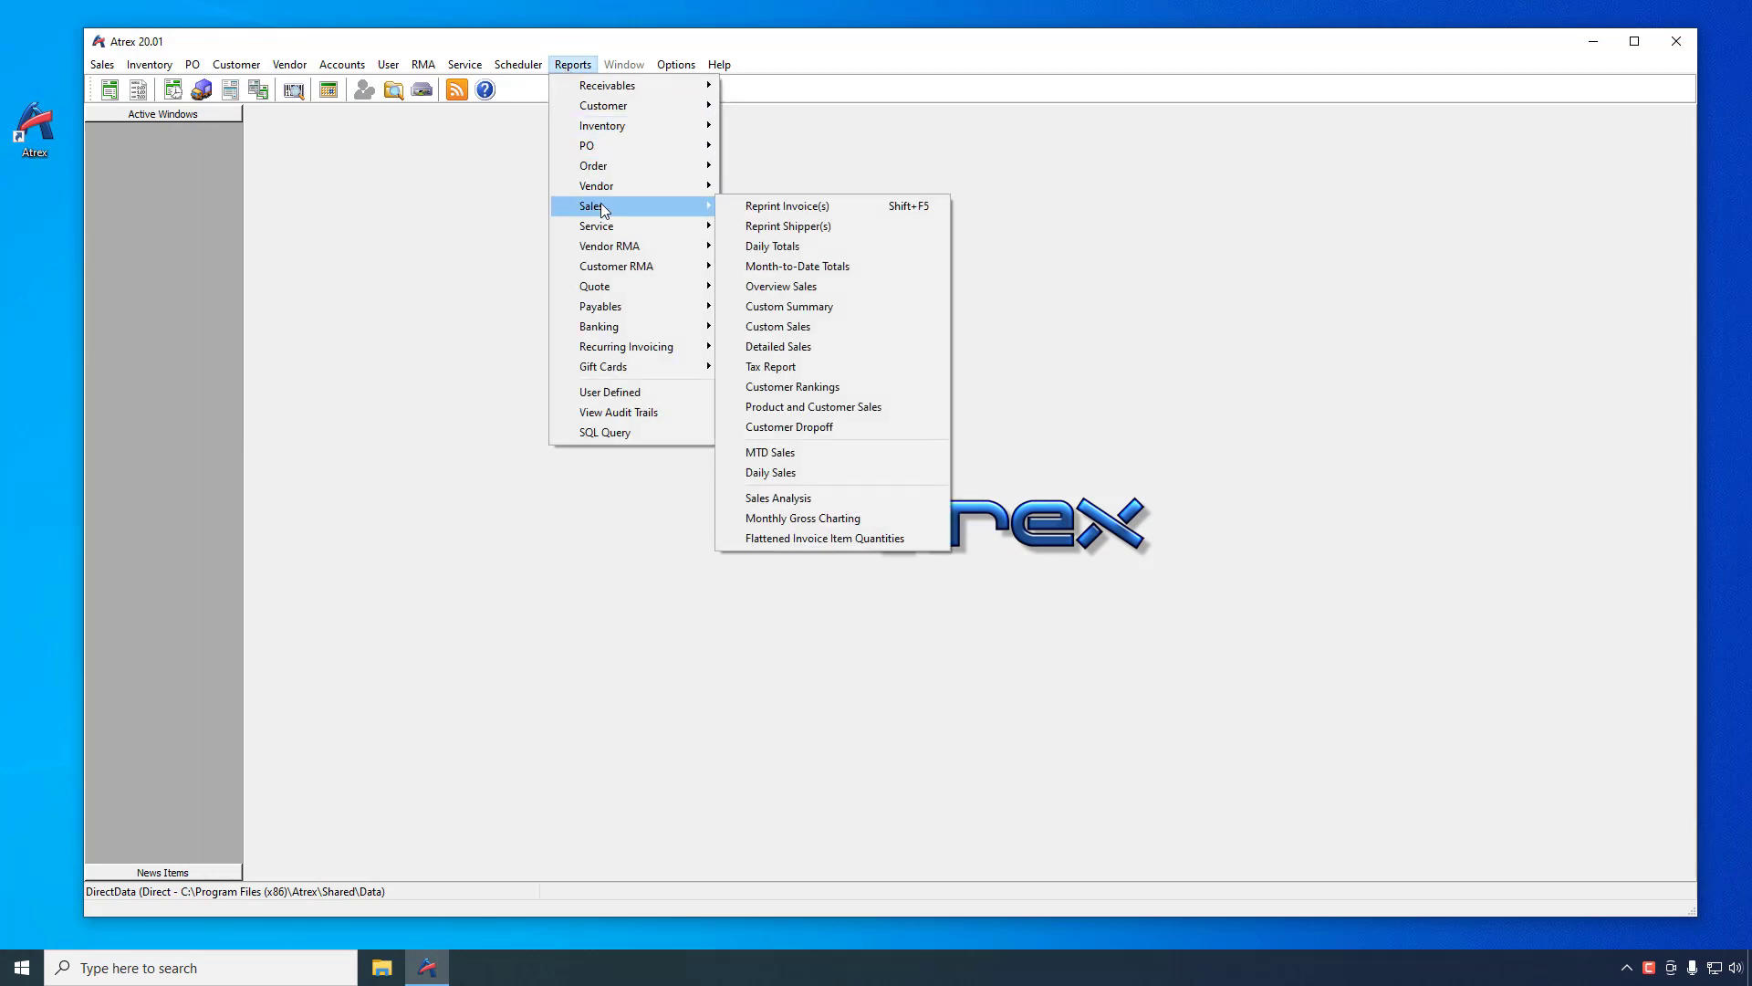
click(778, 287)
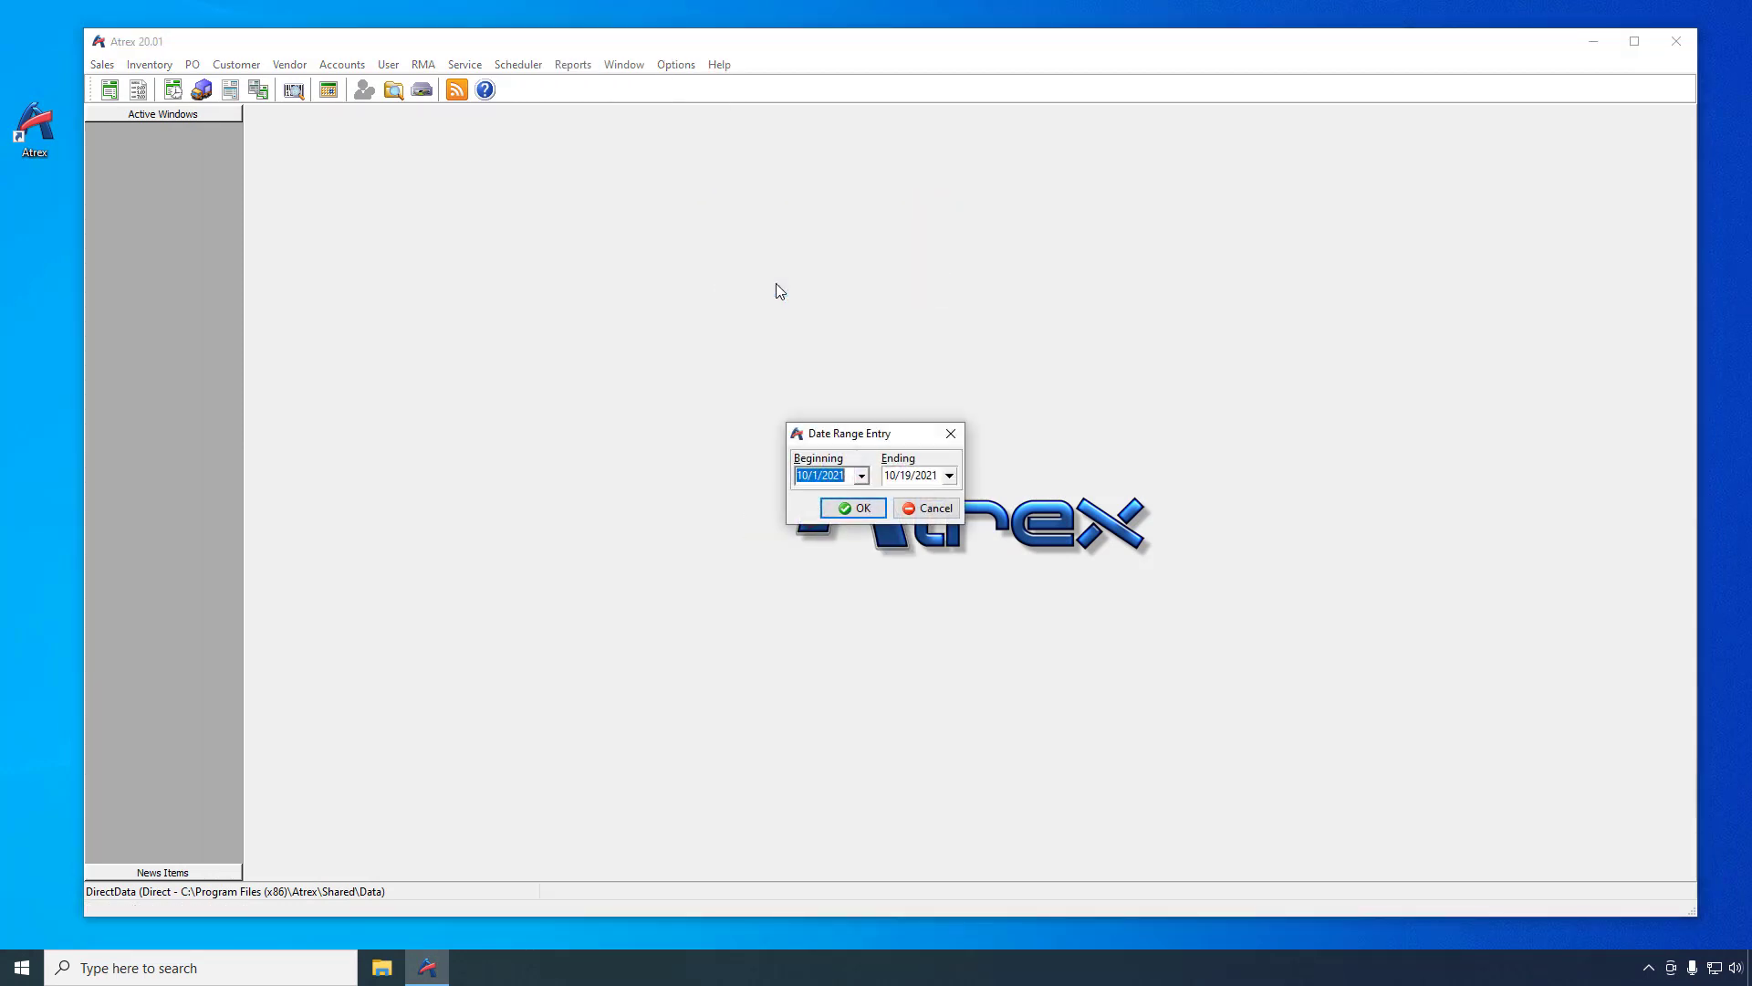
click(861, 476)
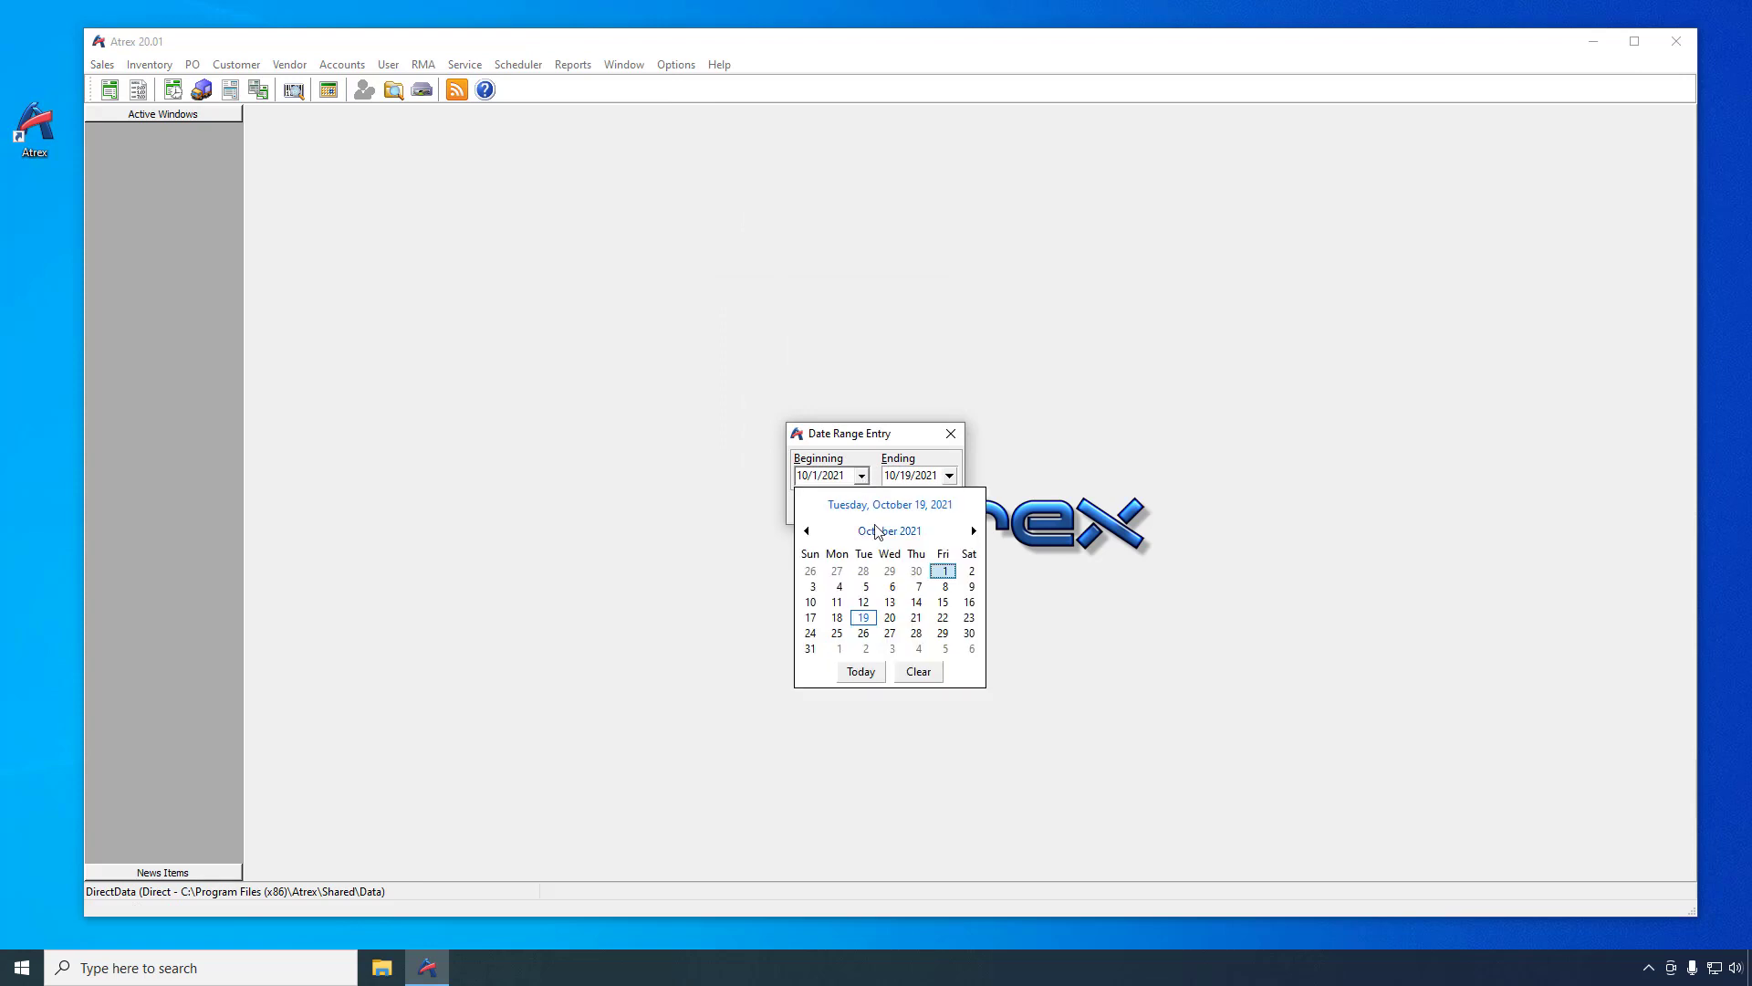
click(862, 671)
click(840, 509)
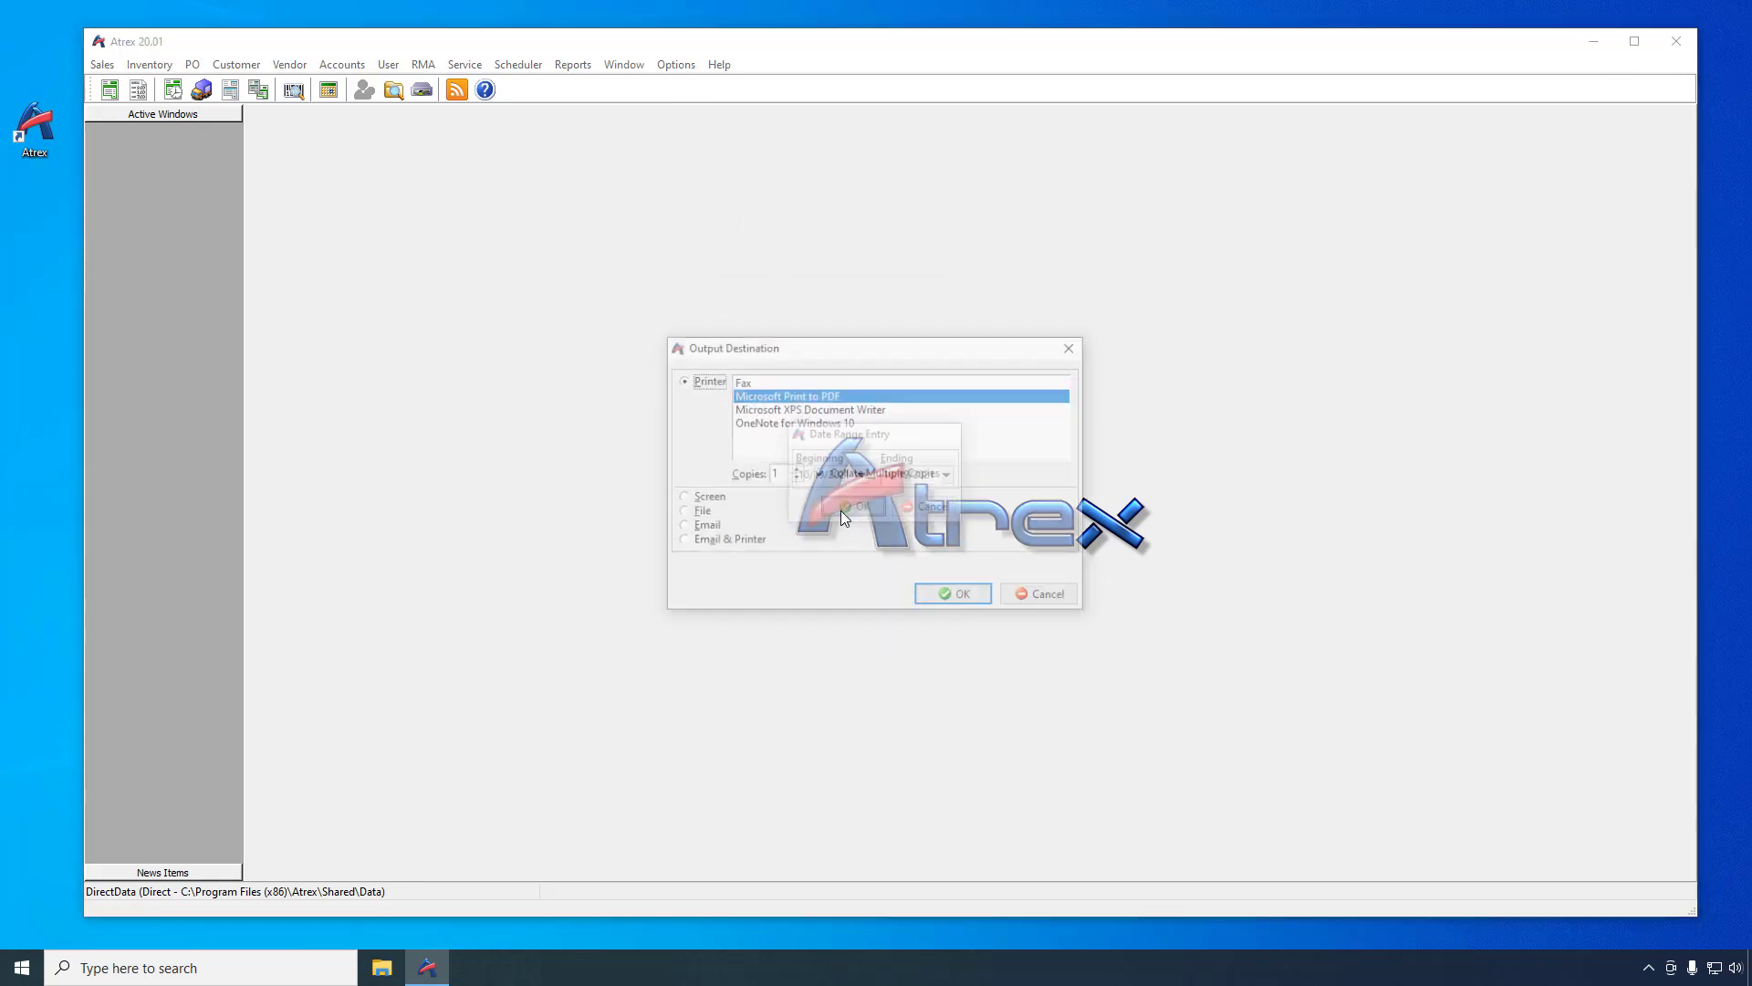
click(707, 499)
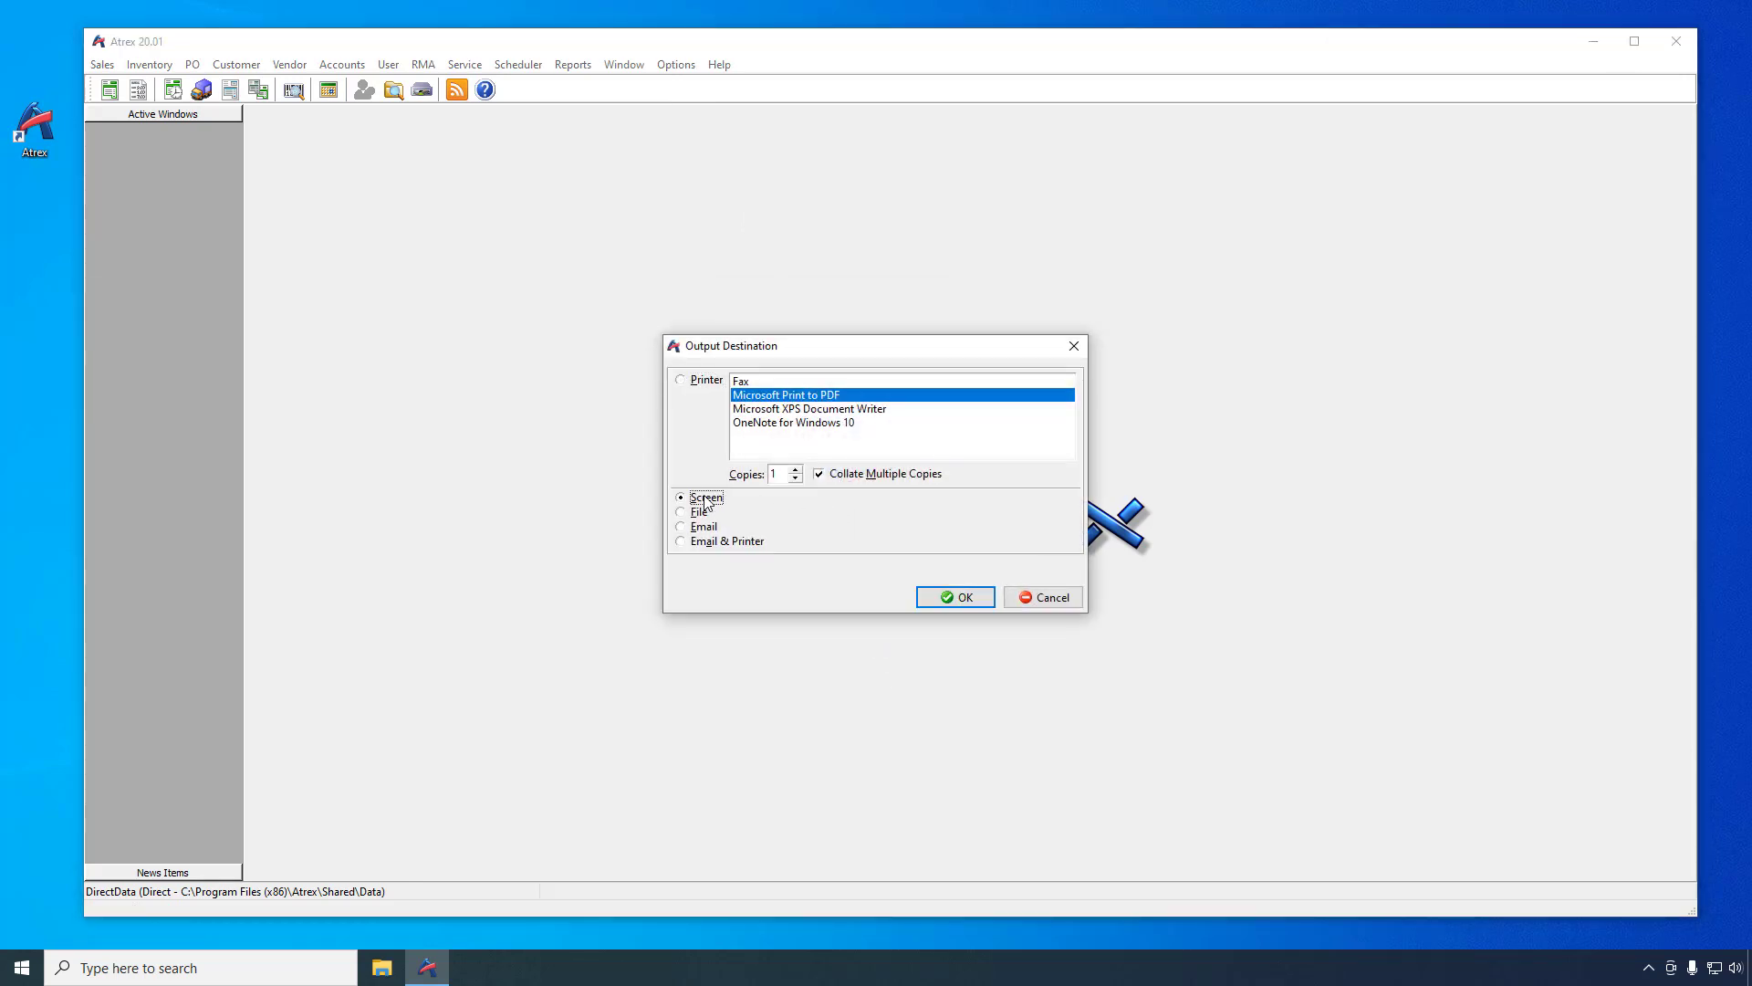
click(957, 598)
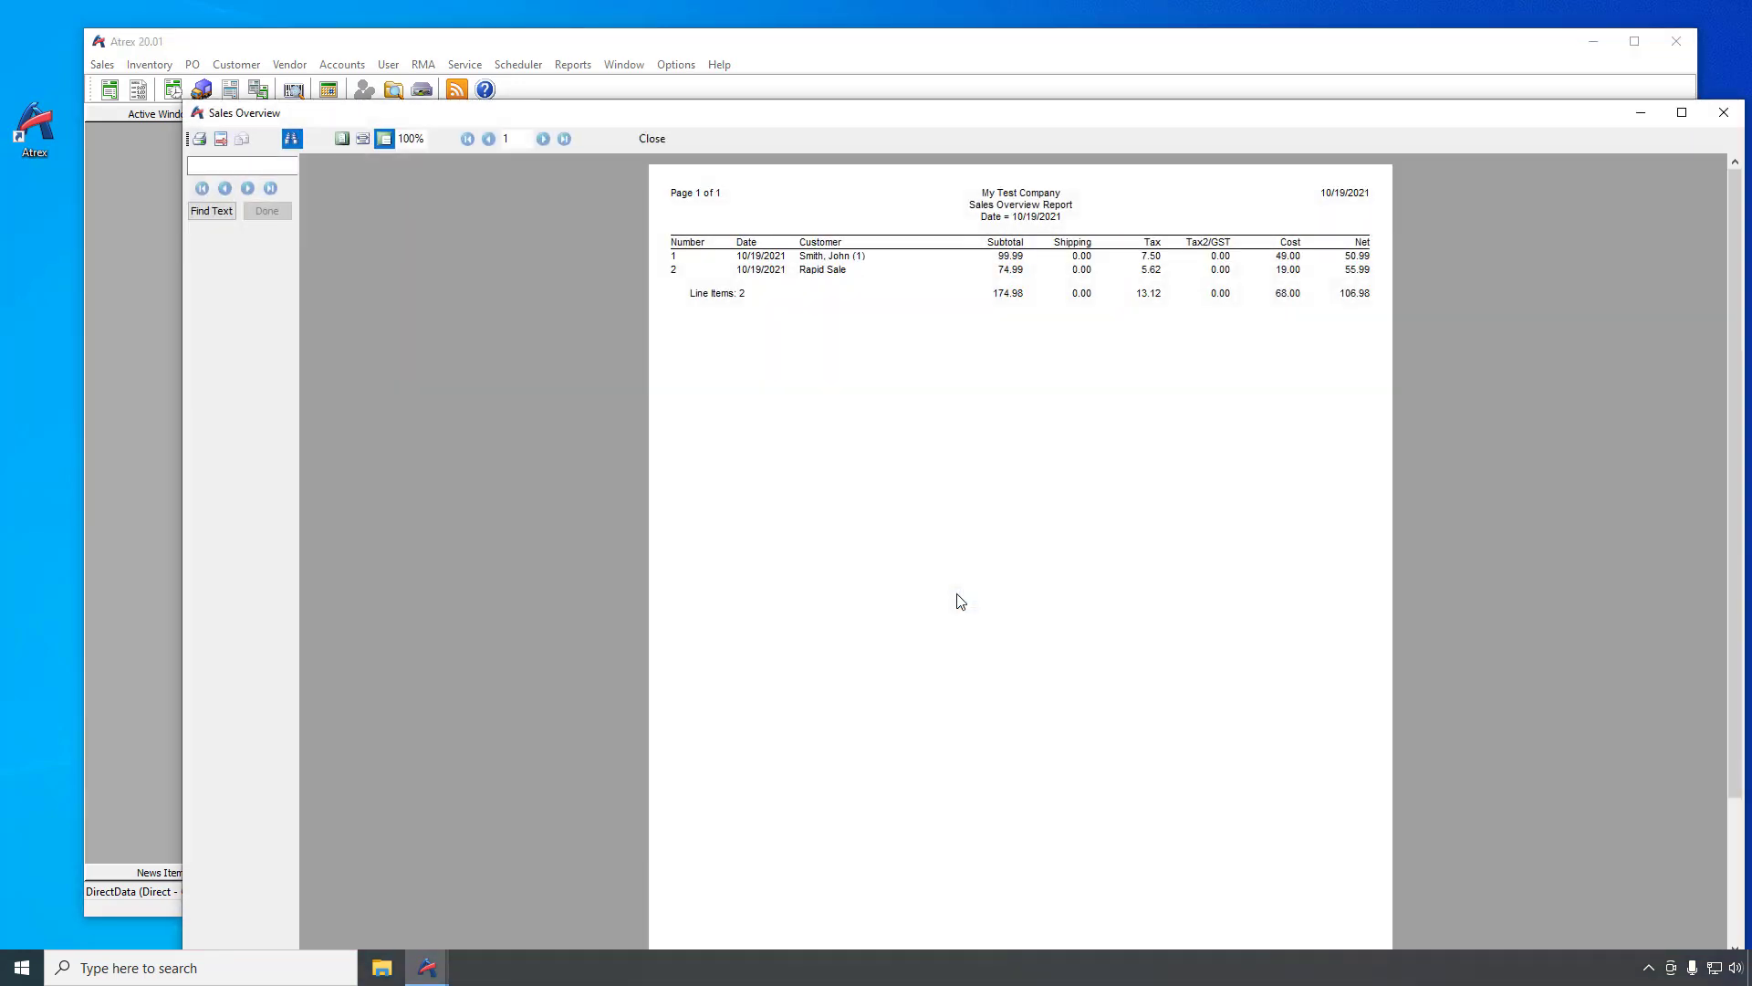
click(651, 142)
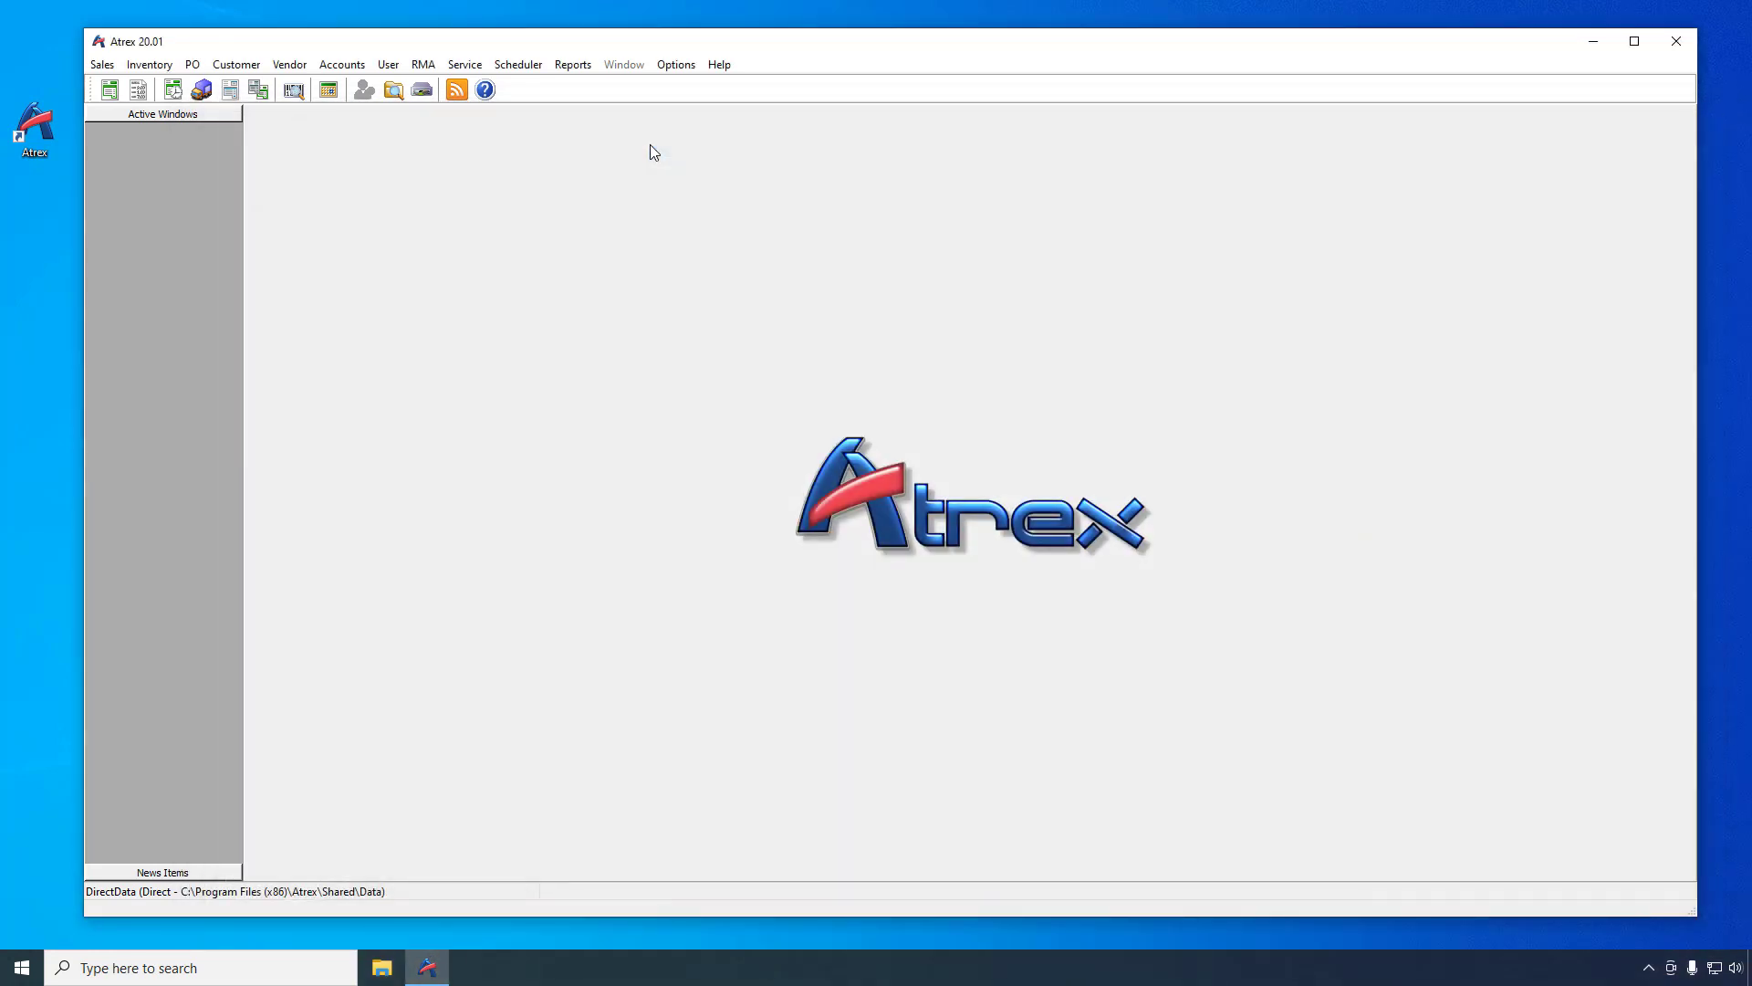
click(575, 69)
mouse_move(657, 206)
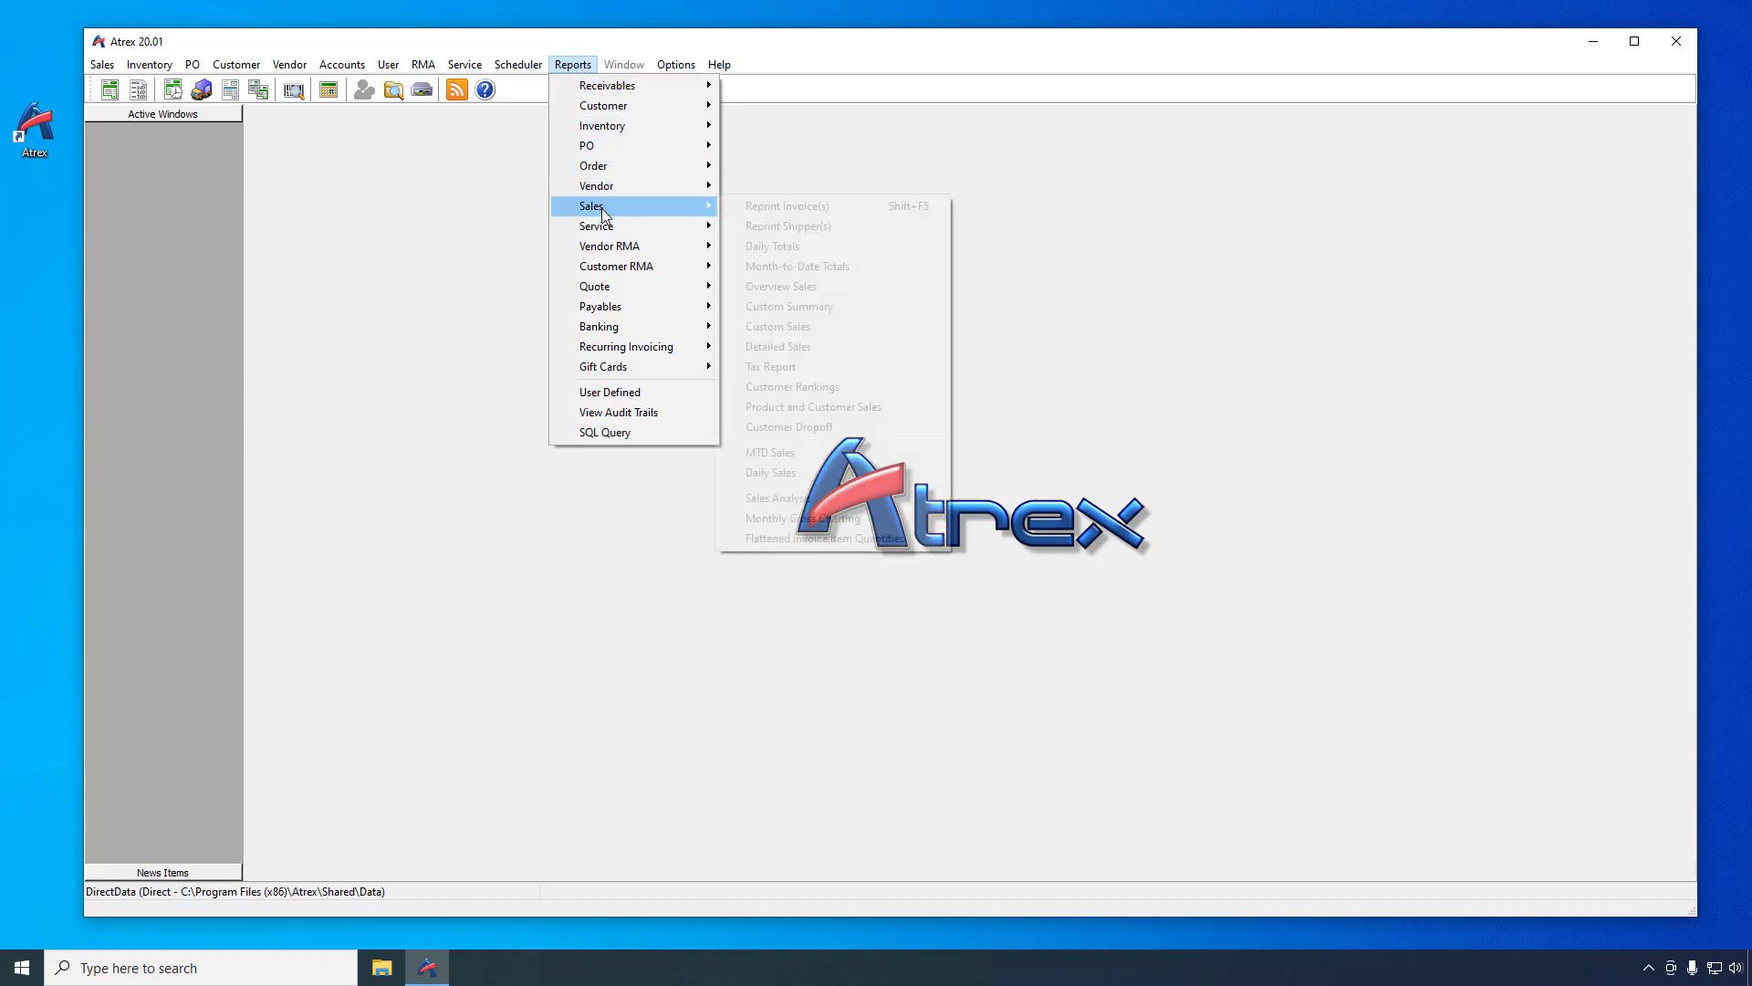
click(758, 364)
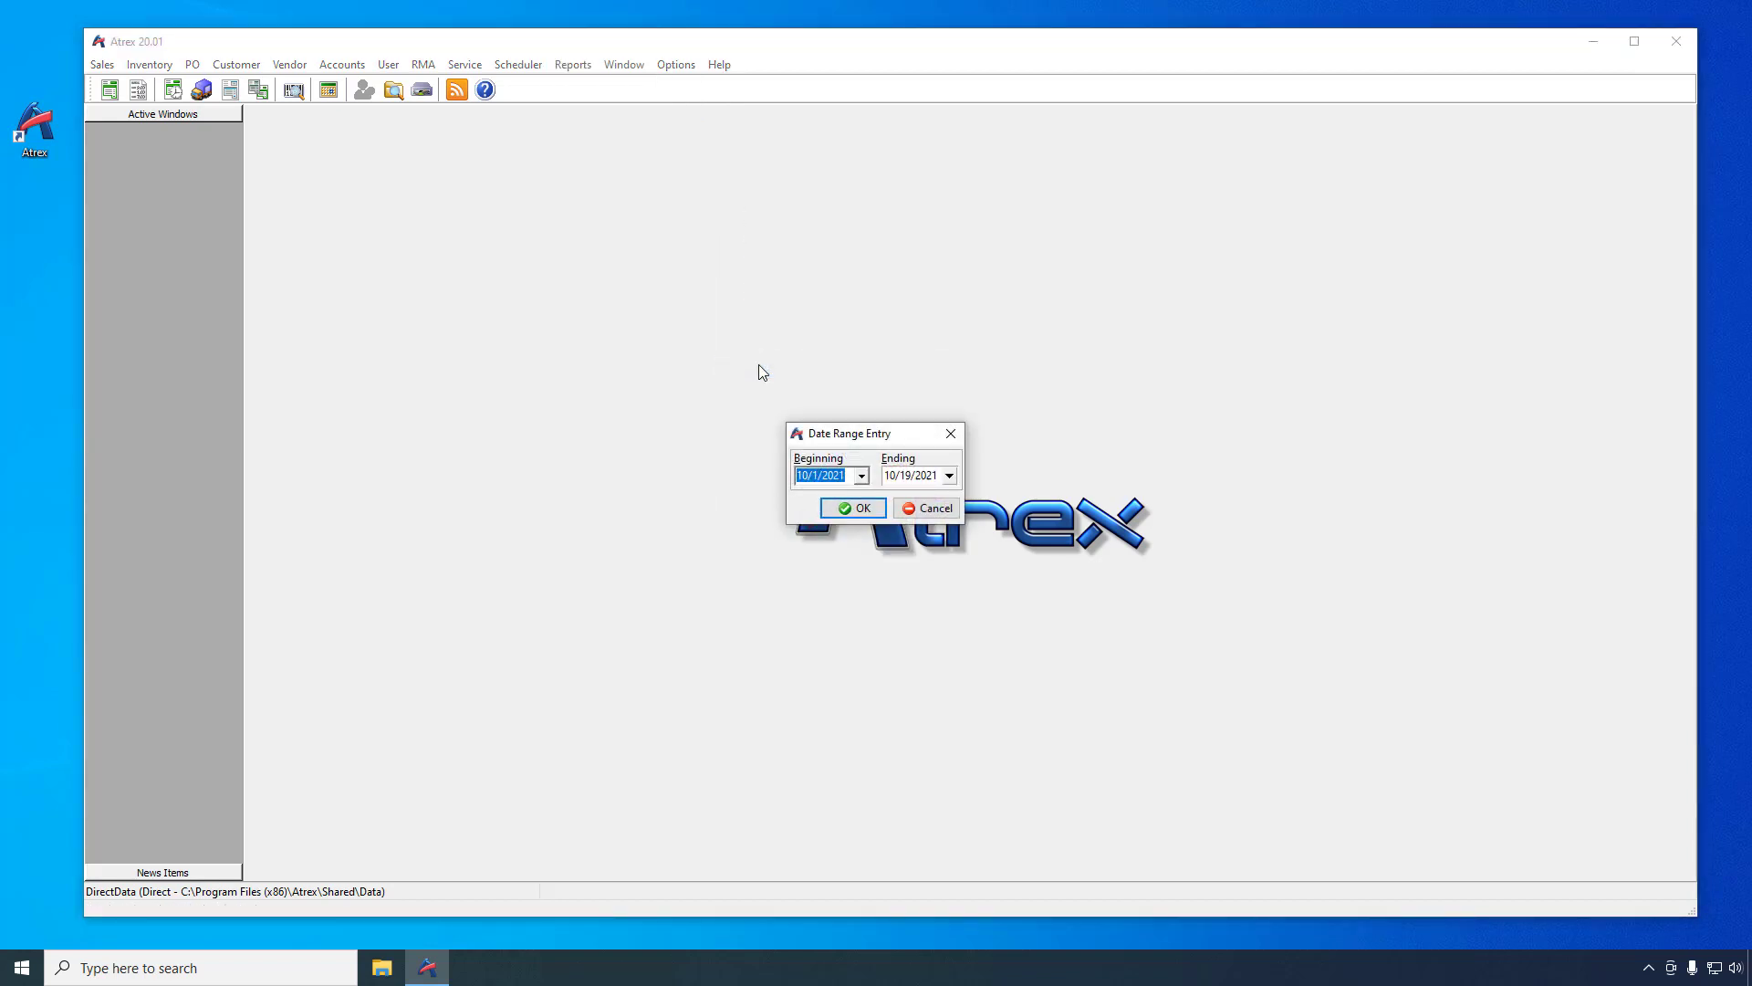
click(834, 504)
click(716, 499)
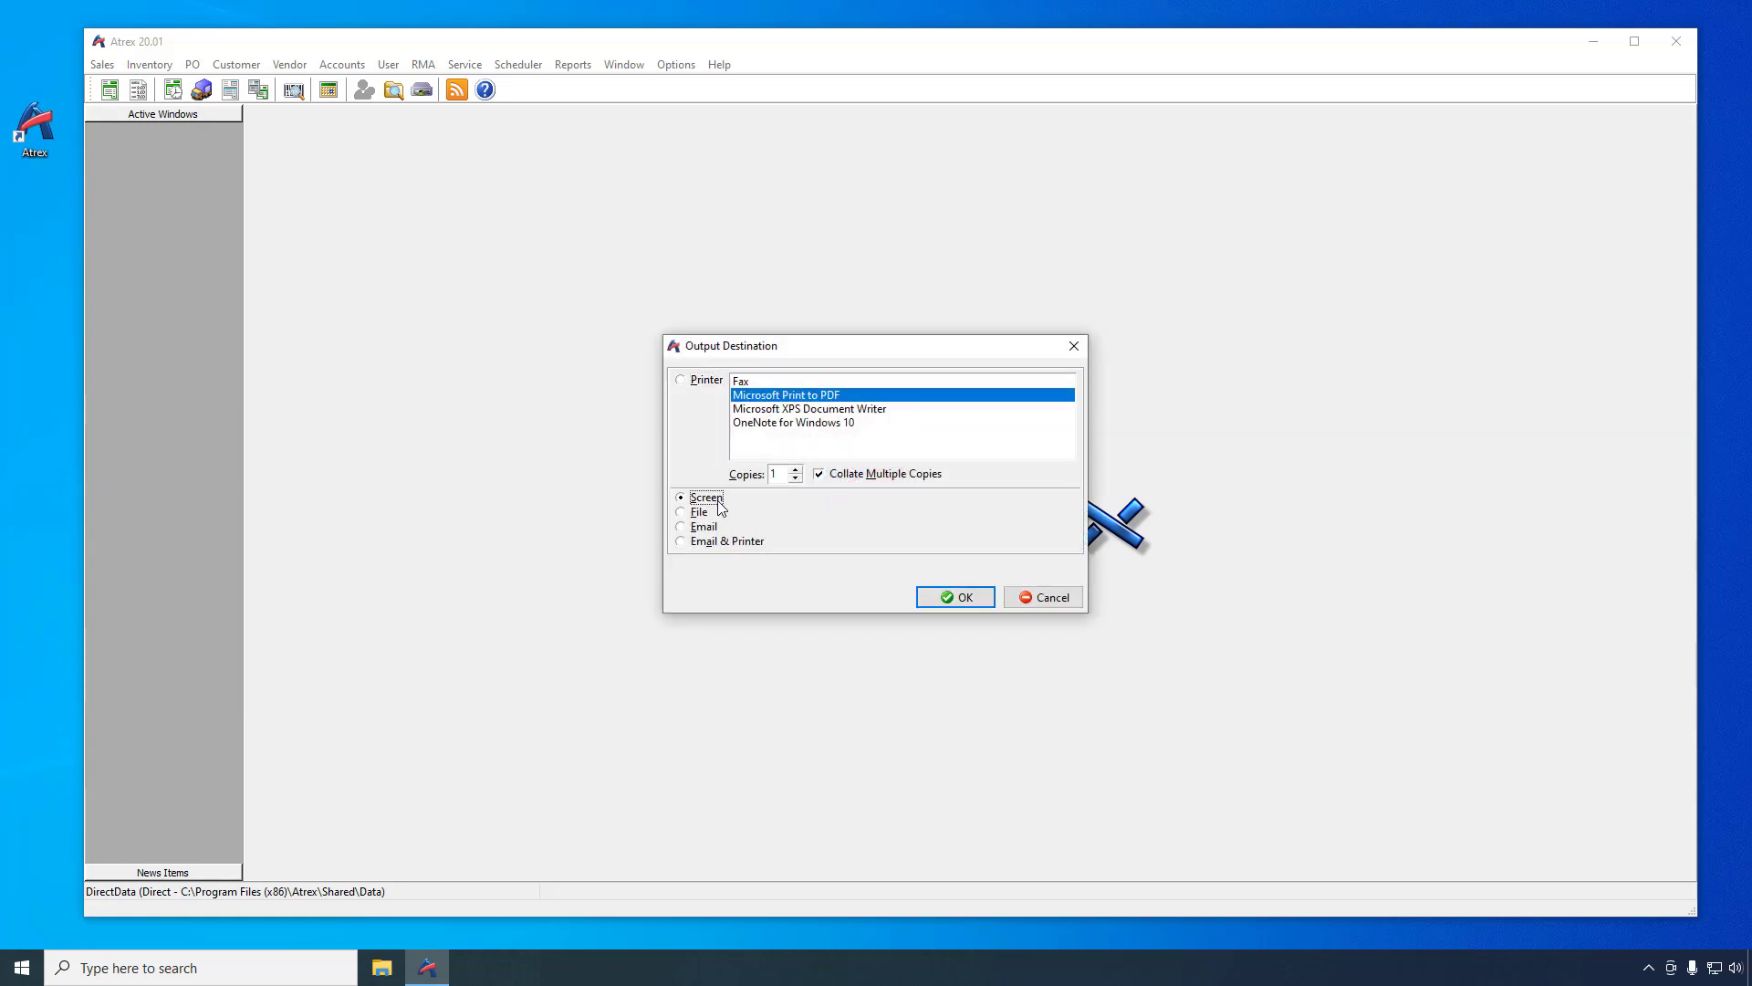
click(933, 596)
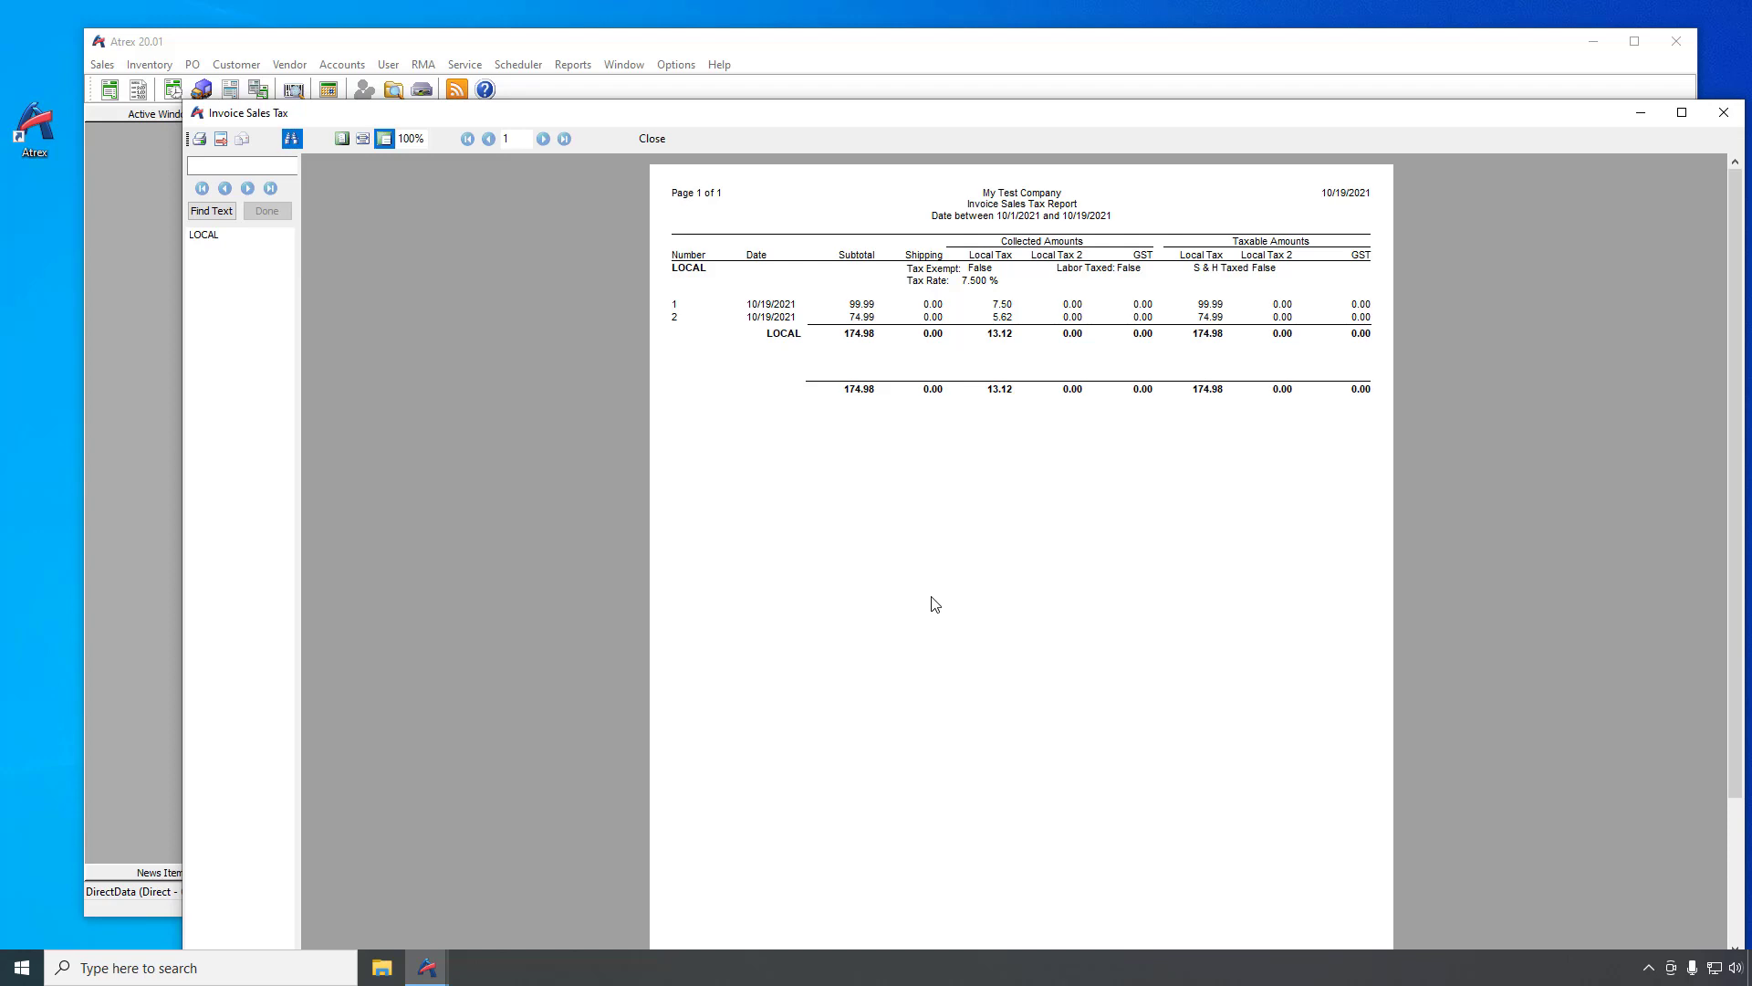
click(651, 138)
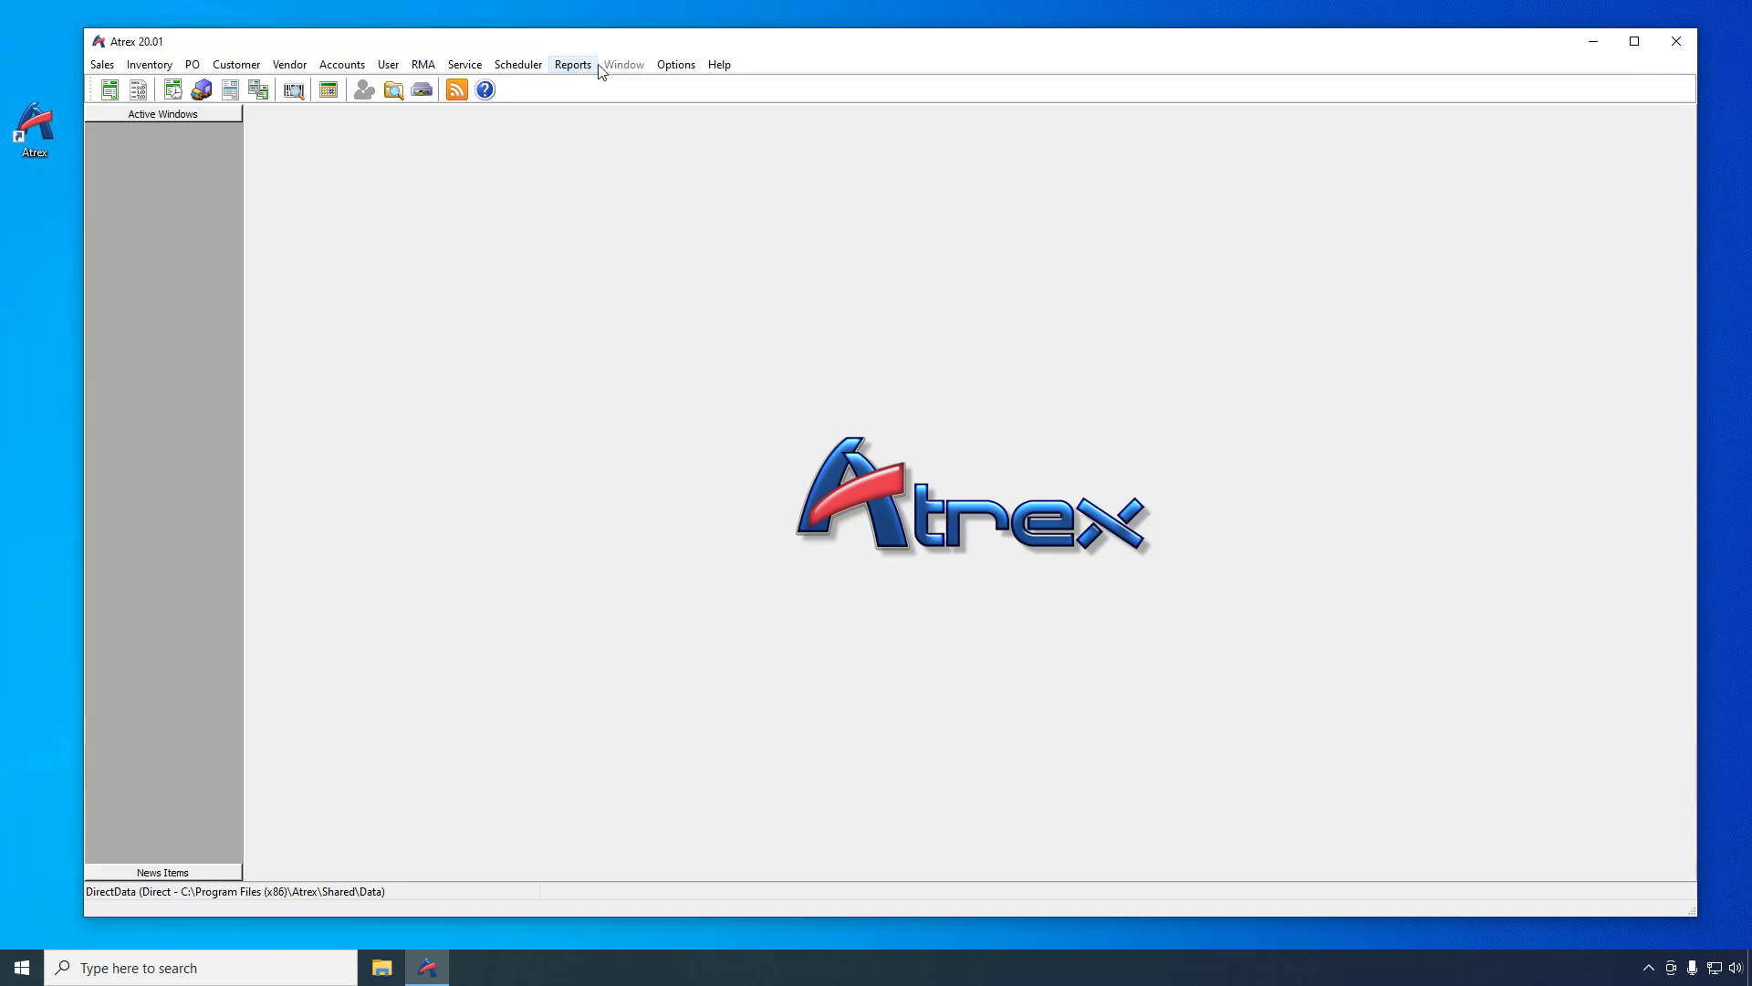
Back up the data to USB Drive (E:) as ATX-DIRECTDATA-20211019-1920.EDBBKP
click(679, 68)
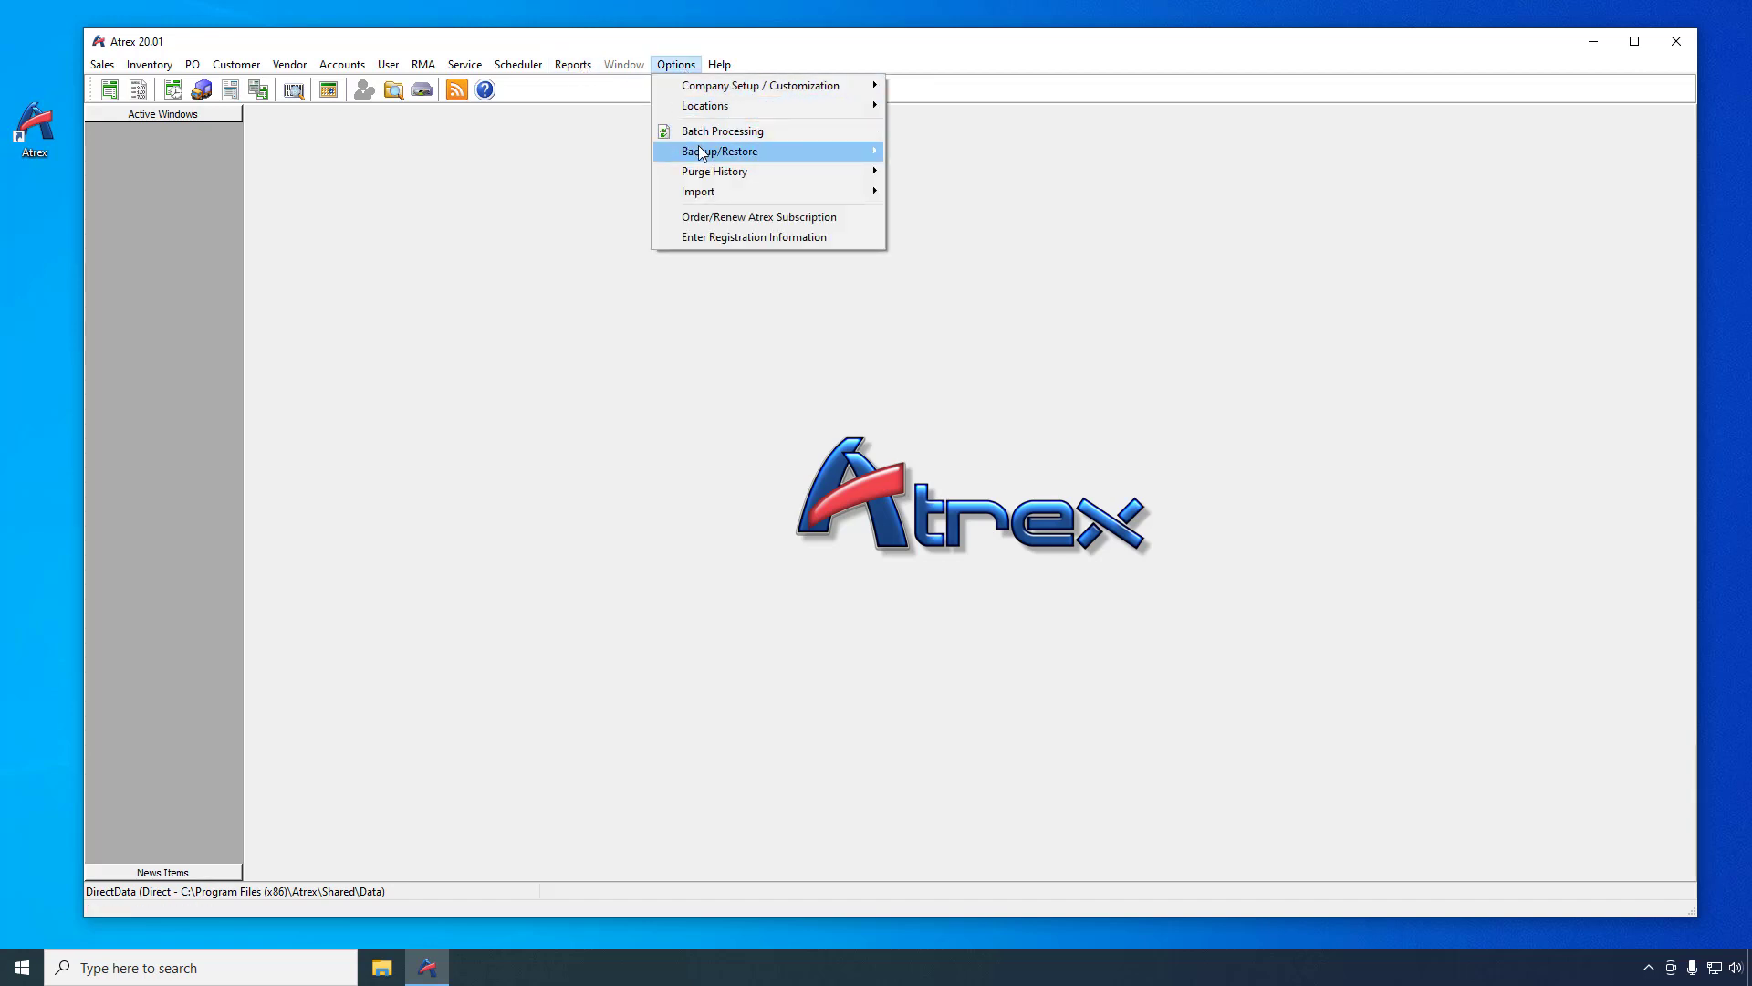
mouse_move(716, 151)
click(916, 152)
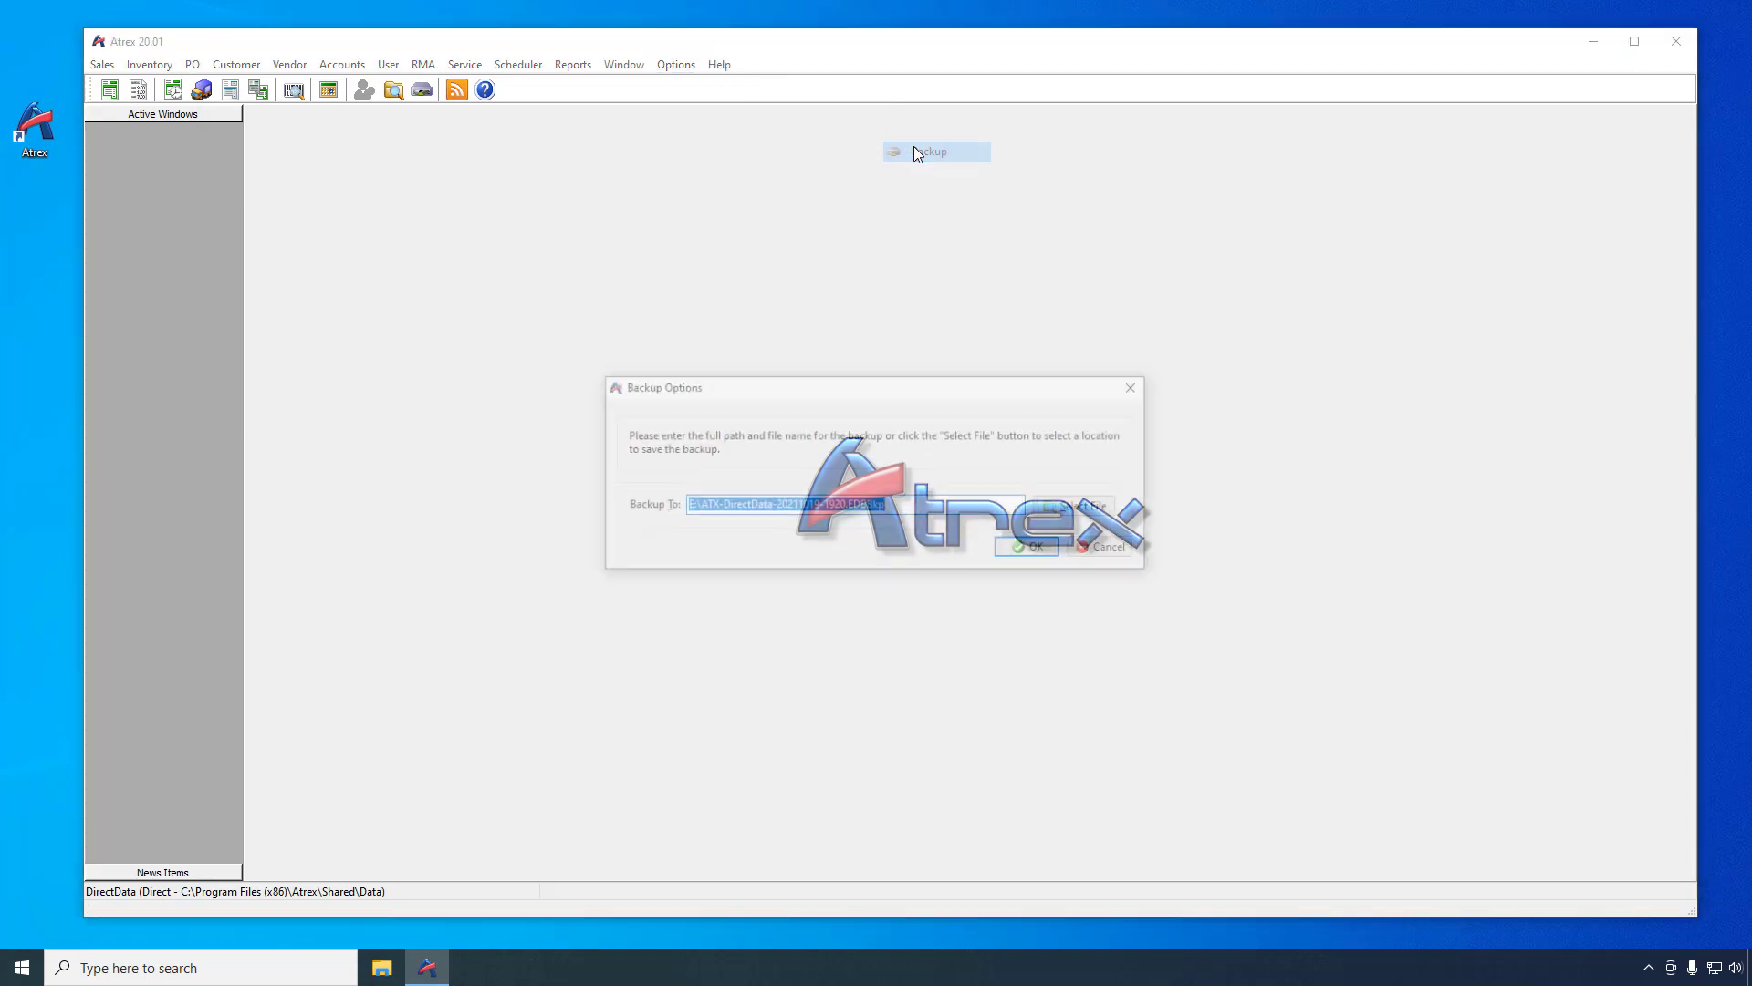
click(1065, 509)
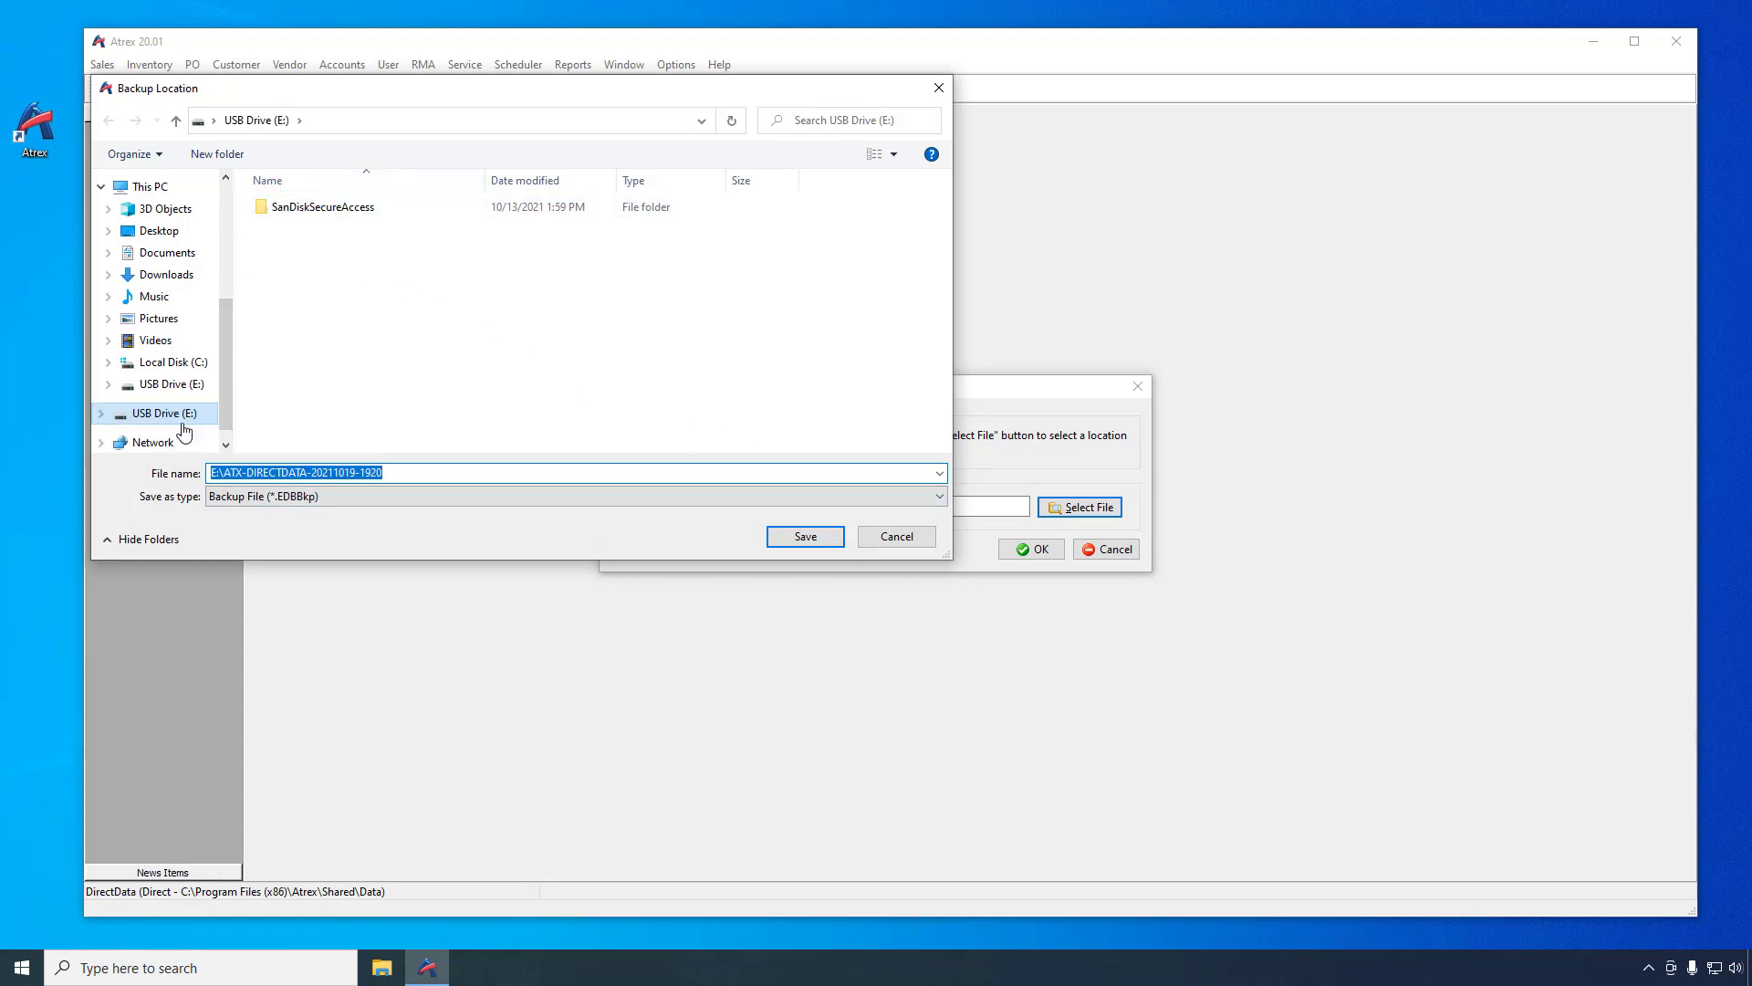
click(781, 541)
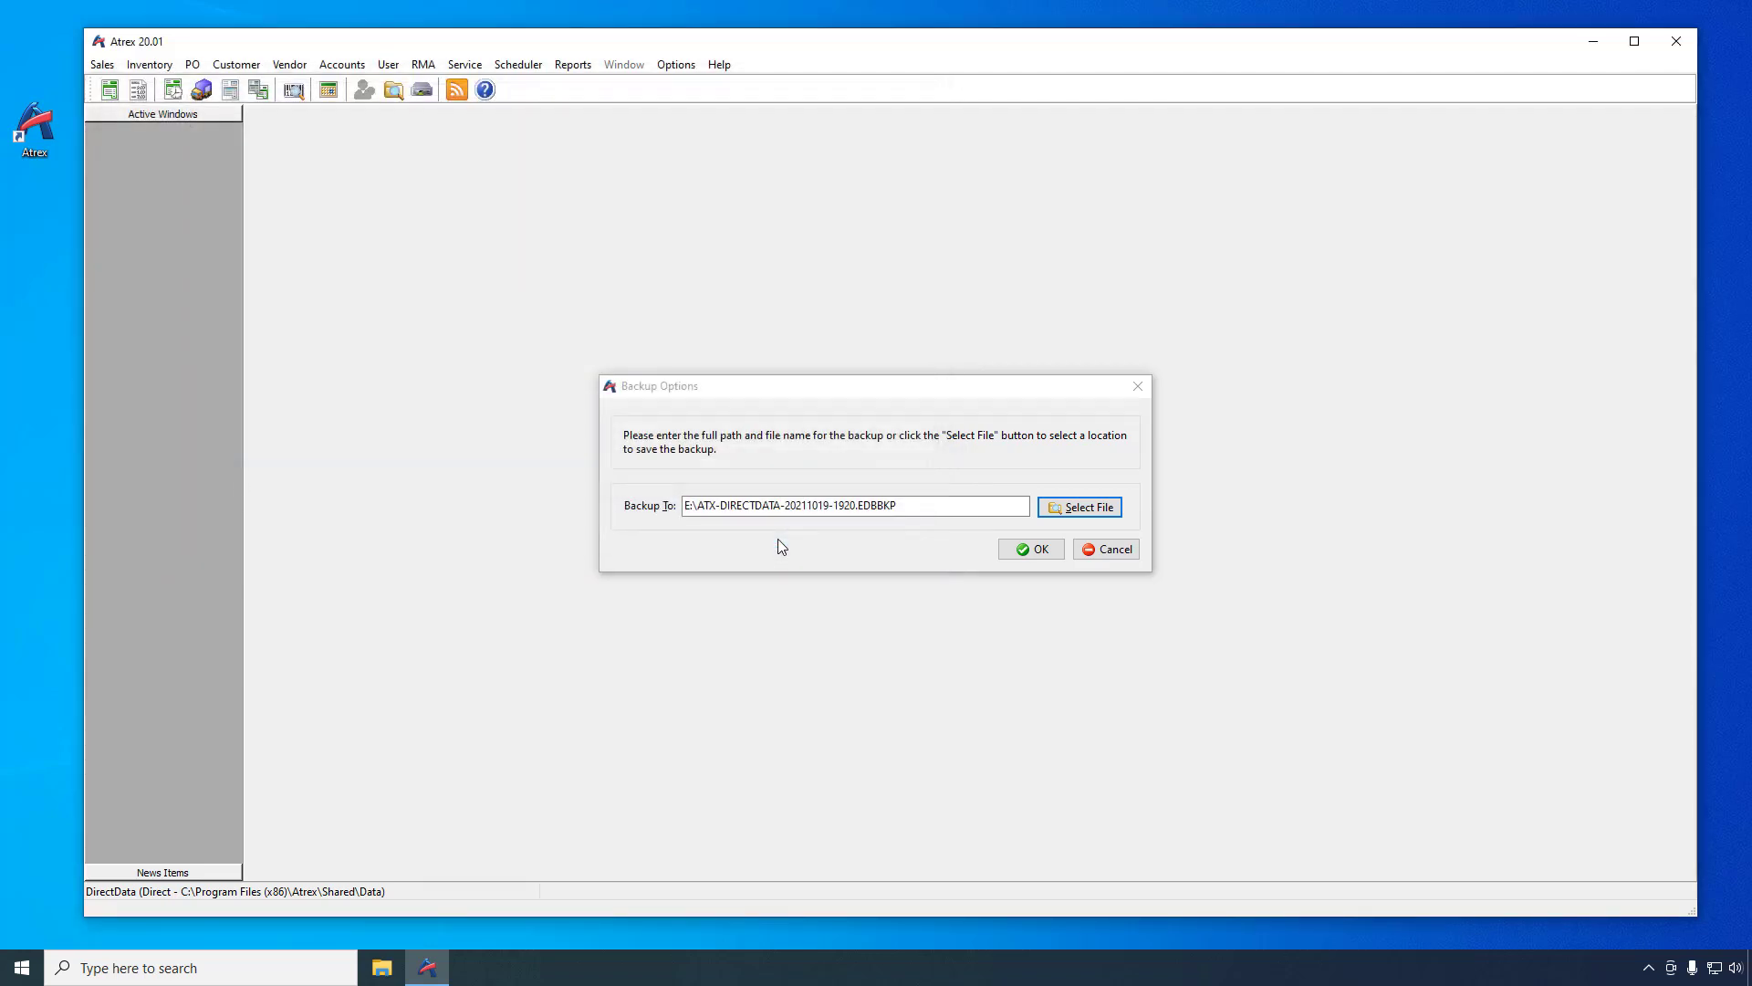
click(1013, 555)
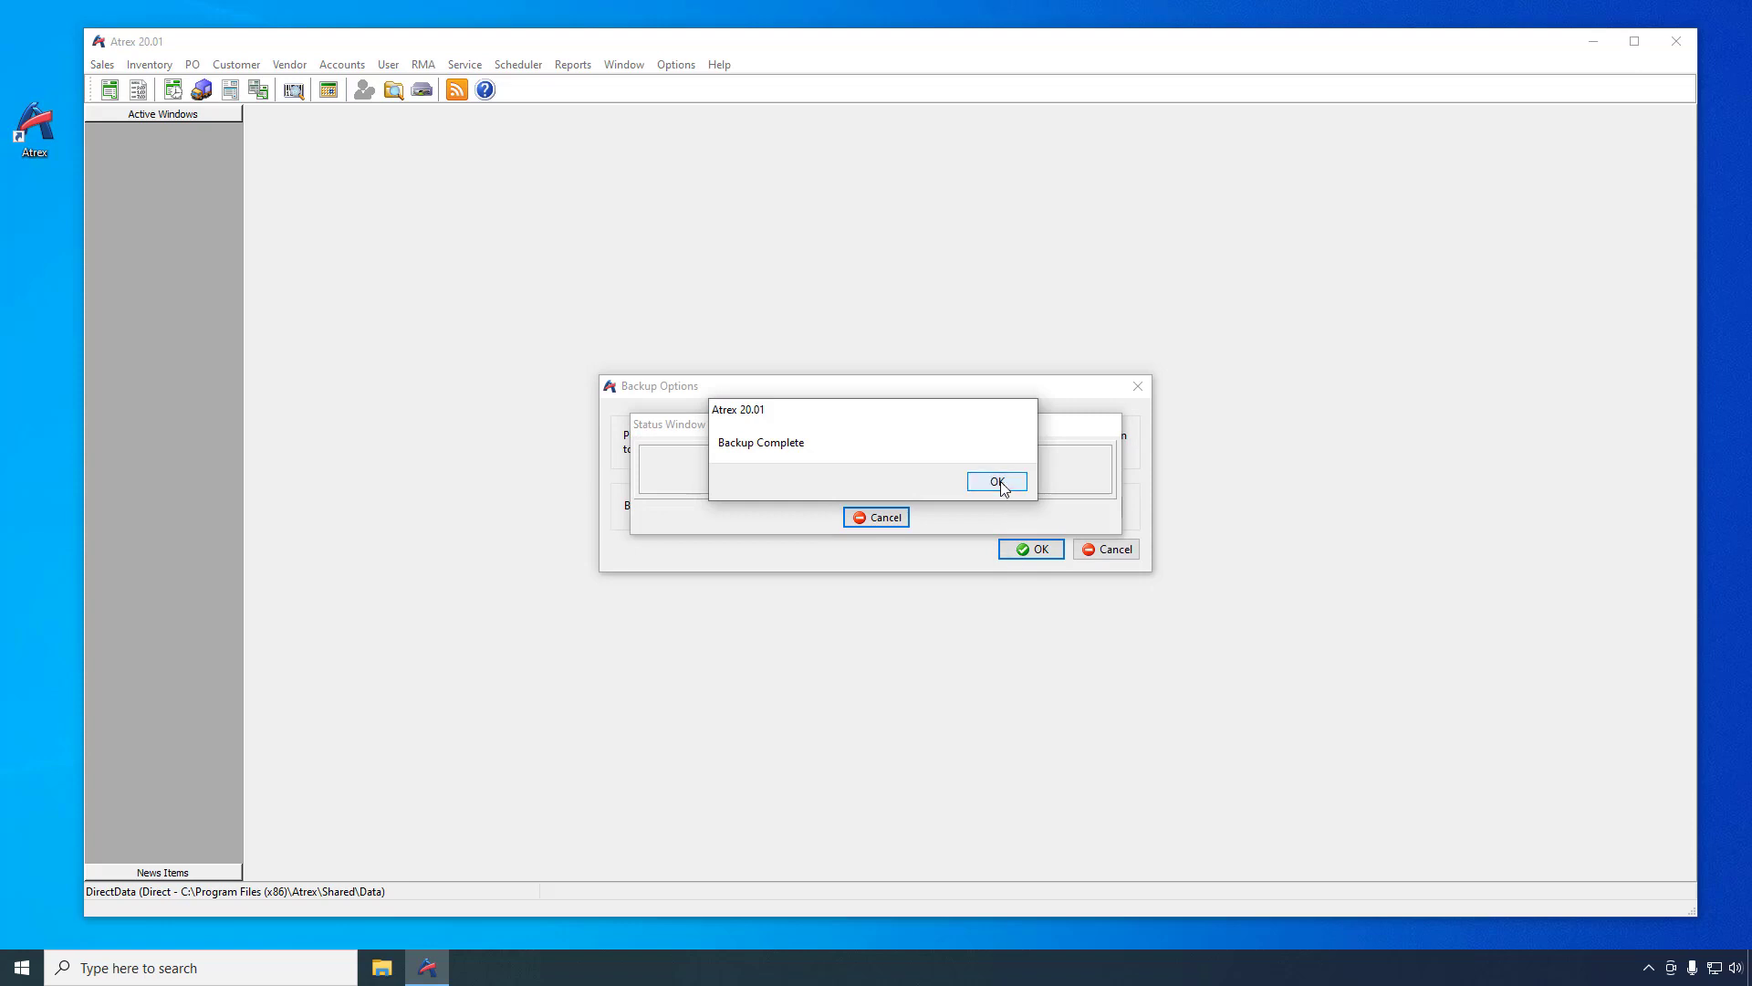
click(998, 482)
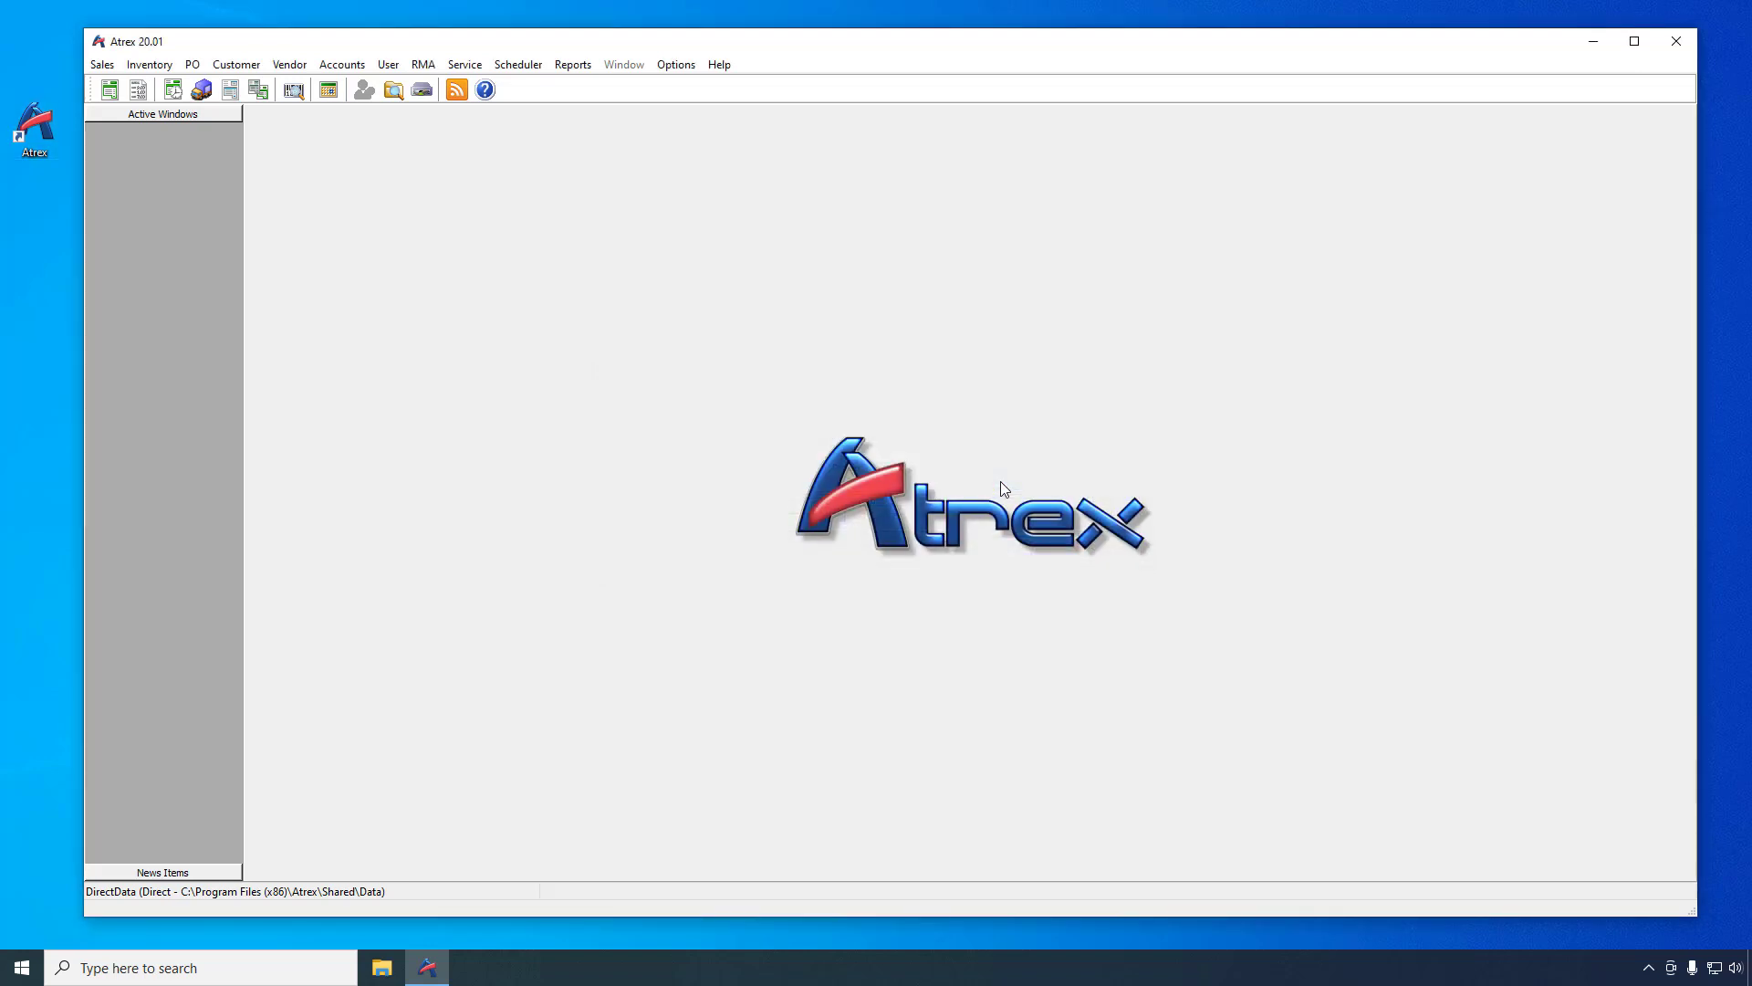